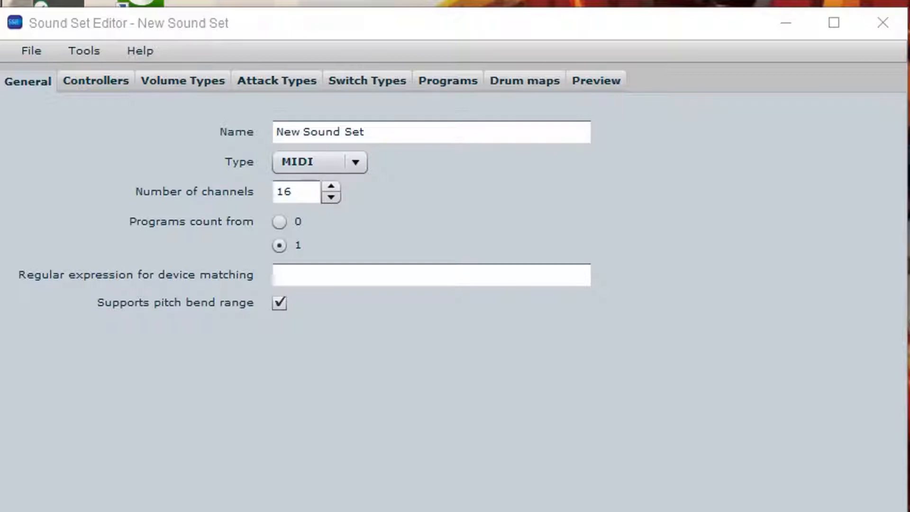
# Name the new sound set "Symphony Series" and keep its type as MIDI.
pyautogui.click(320, 132)
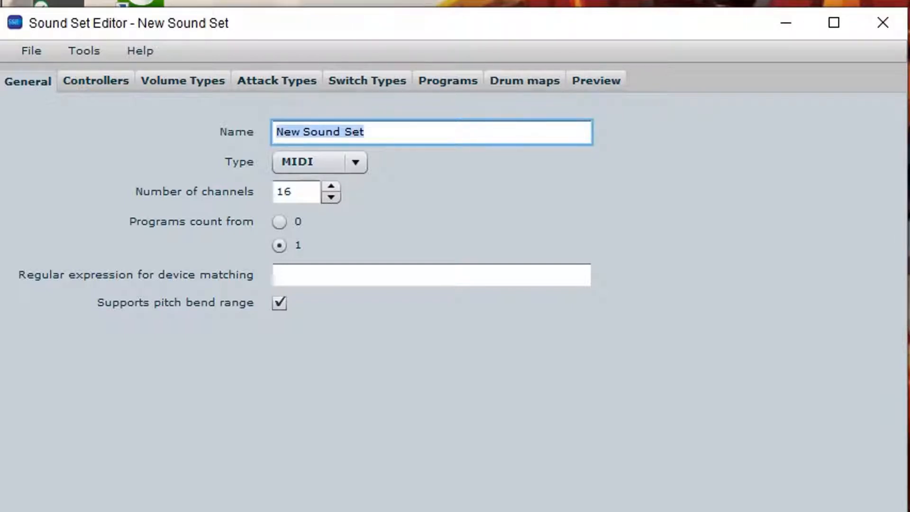
pyautogui.write('Sy')
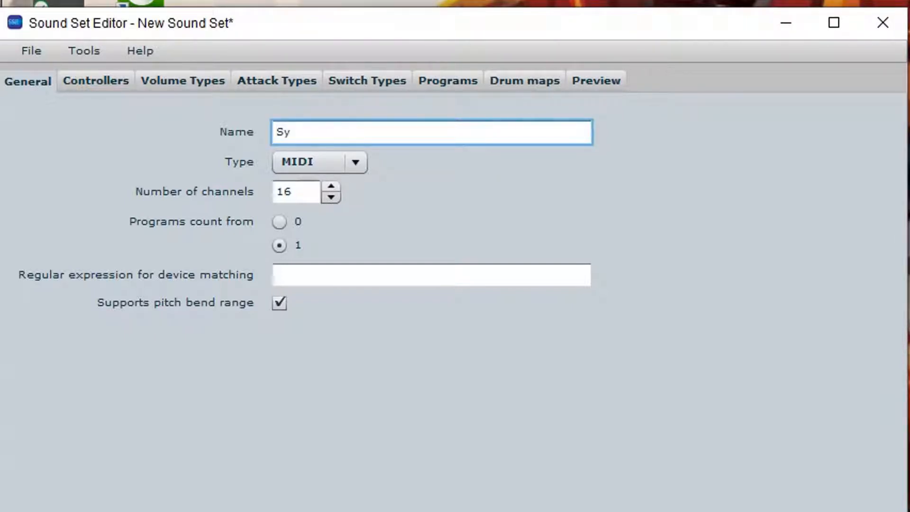
pyautogui.write('mphony Series')
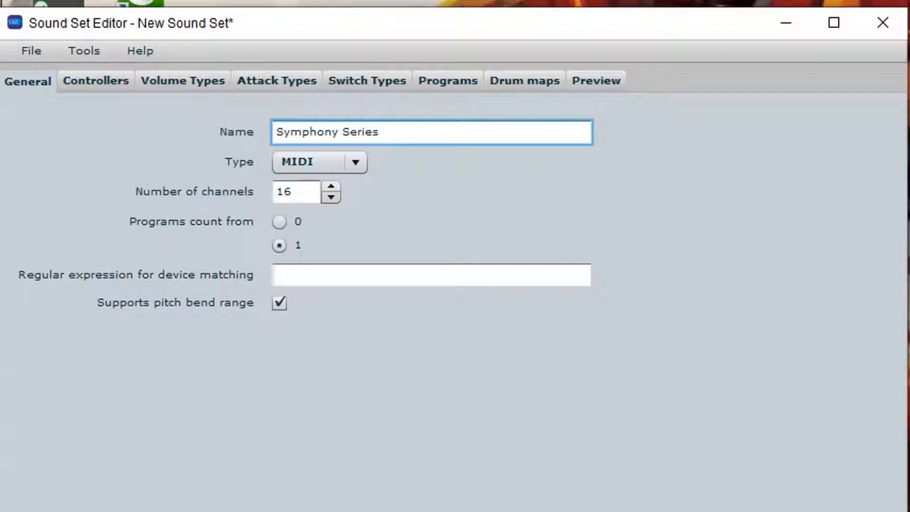
pyautogui.click(355, 163)
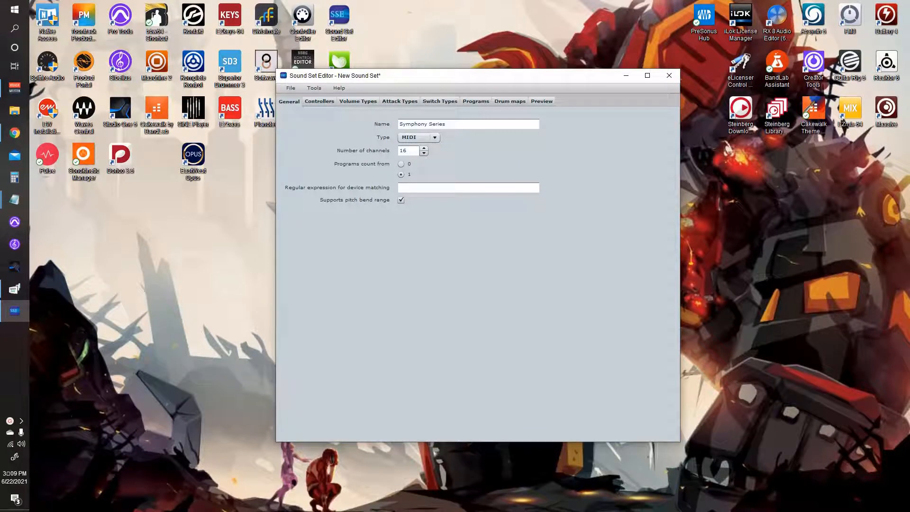
# Examine the settings of the predefined Modulation, Volume, Sustain and Reverb controllers.
pyautogui.click(320, 101)
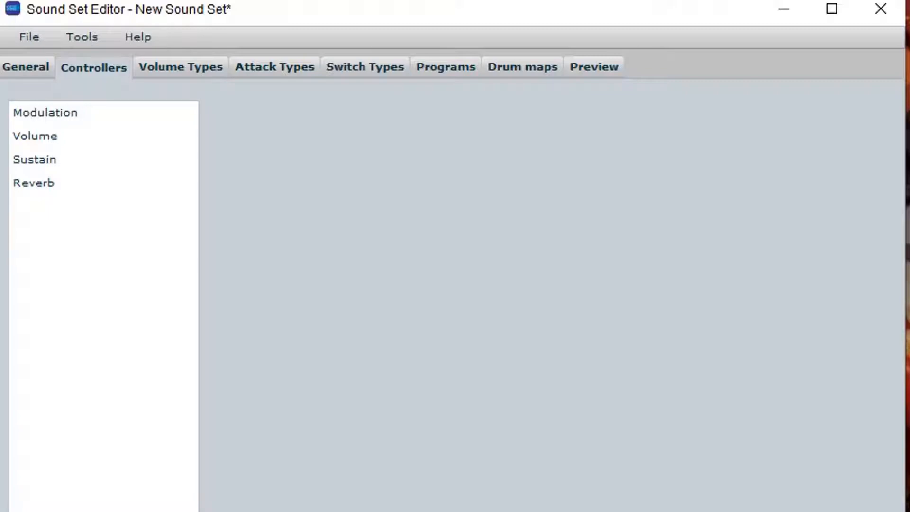
pyautogui.click(52, 113)
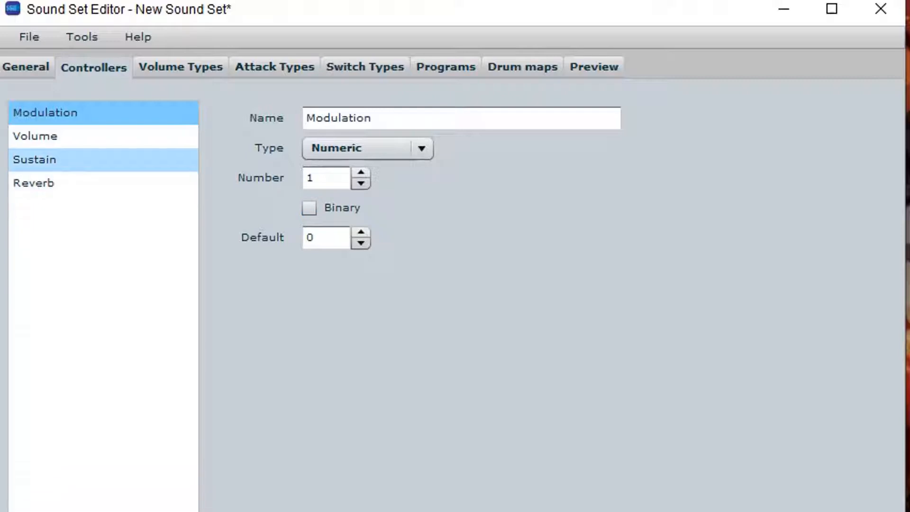
pyautogui.click(104, 160)
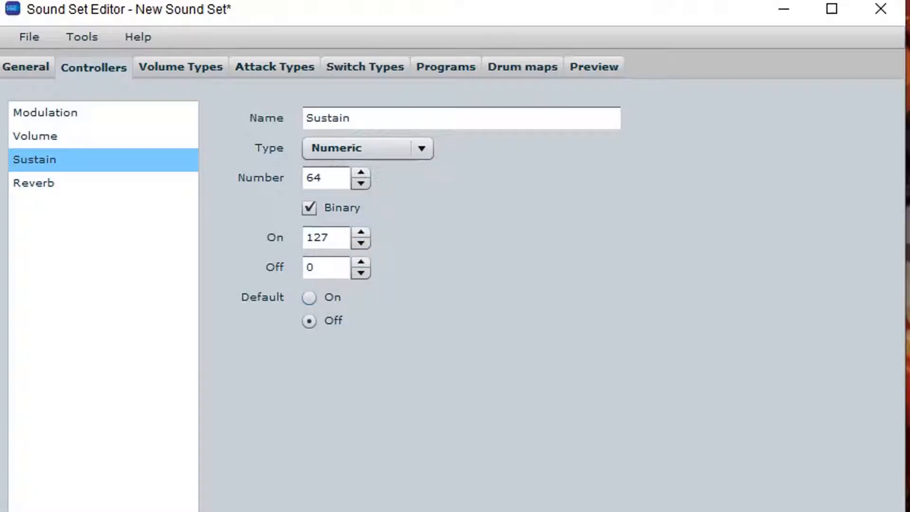
pyautogui.click(103, 113)
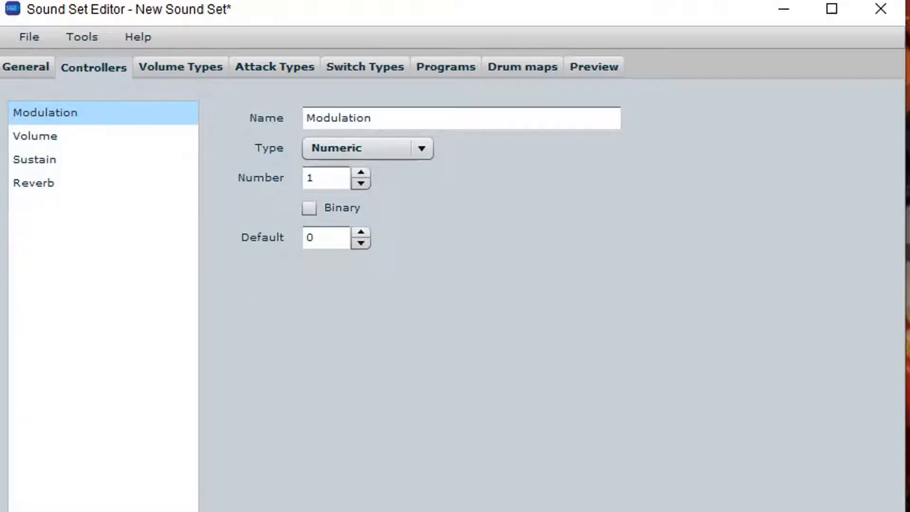
pyautogui.click(103, 137)
pyautogui.click(103, 159)
pyautogui.click(103, 184)
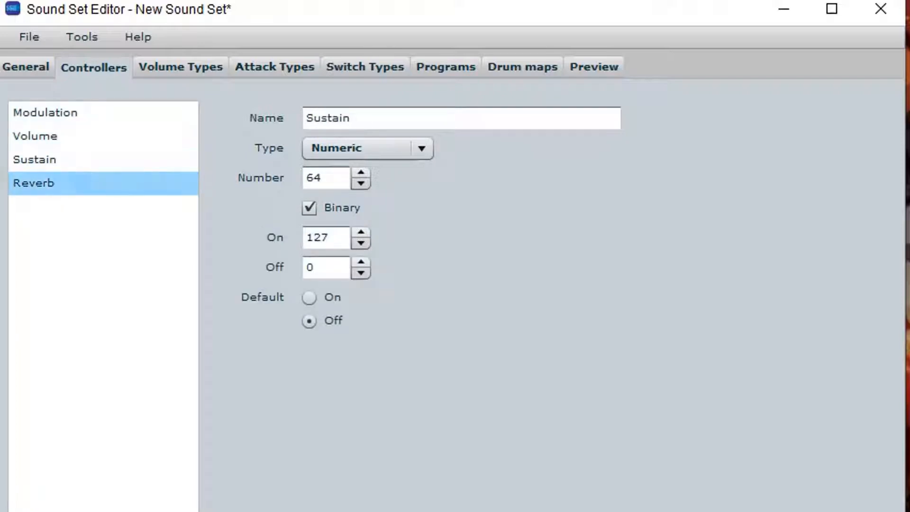
# Set the Modulation controller's default value to 64 and review the Volume, Sustain and Reverb controllers.
pyautogui.click(103, 113)
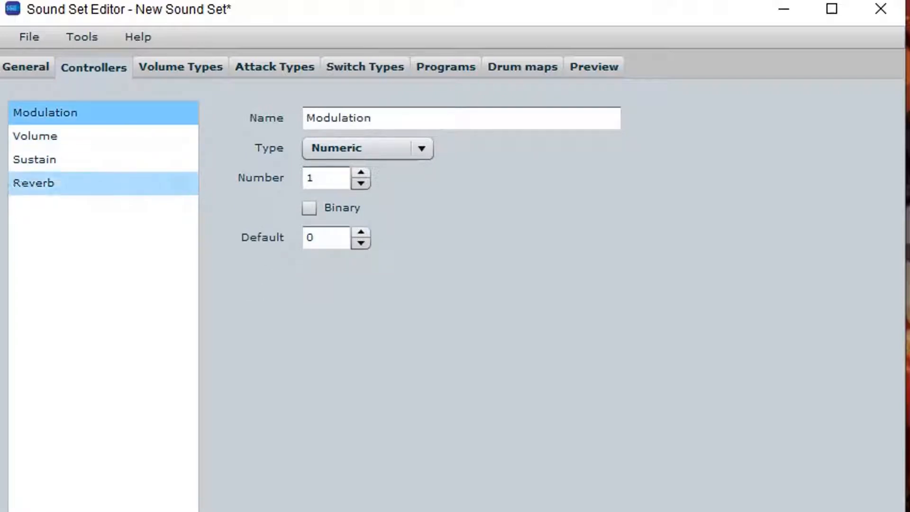
pyautogui.doubleClick(313, 238)
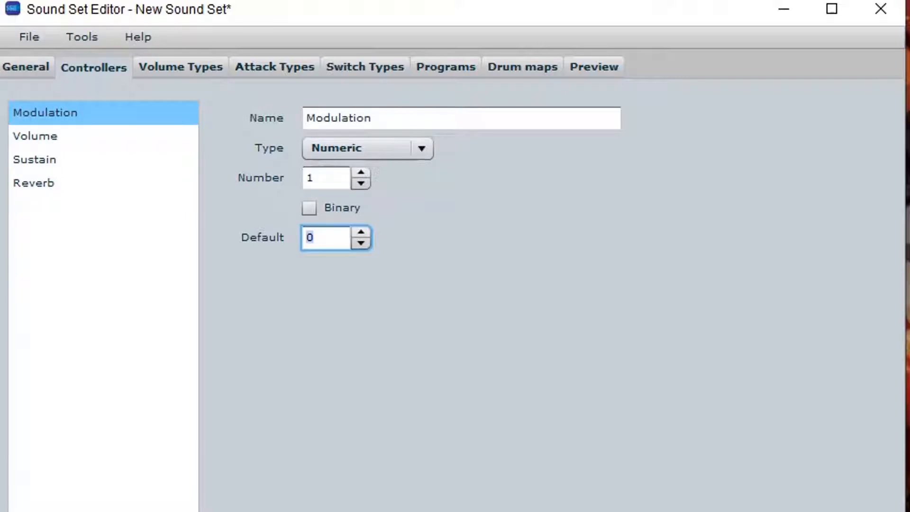
pyautogui.write('64')
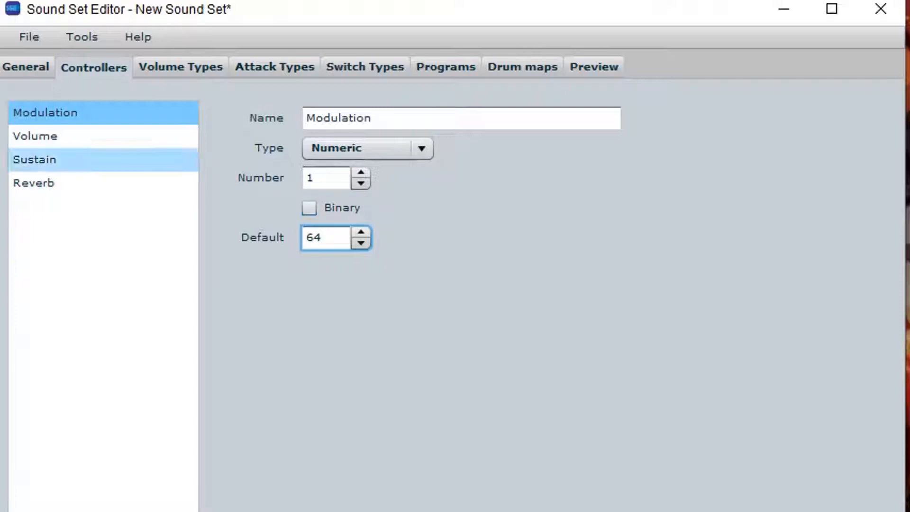
pyautogui.click(57, 136)
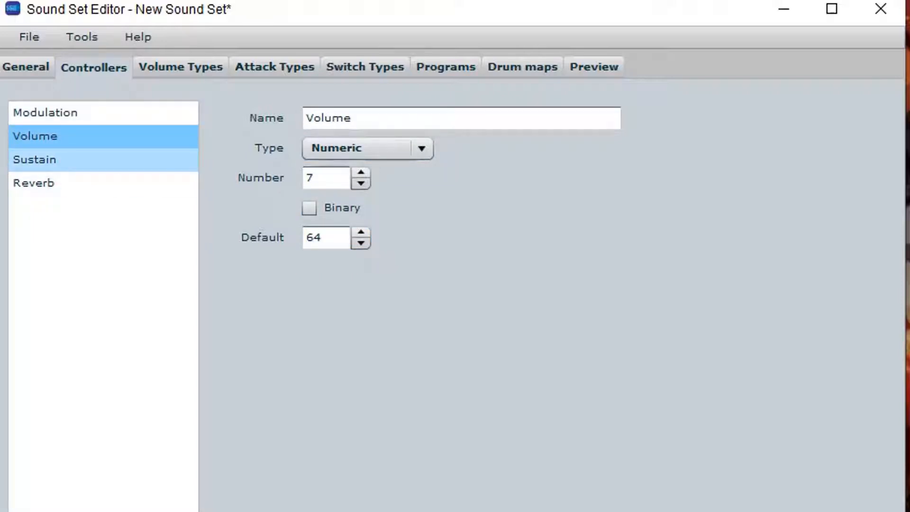
pyautogui.click(57, 160)
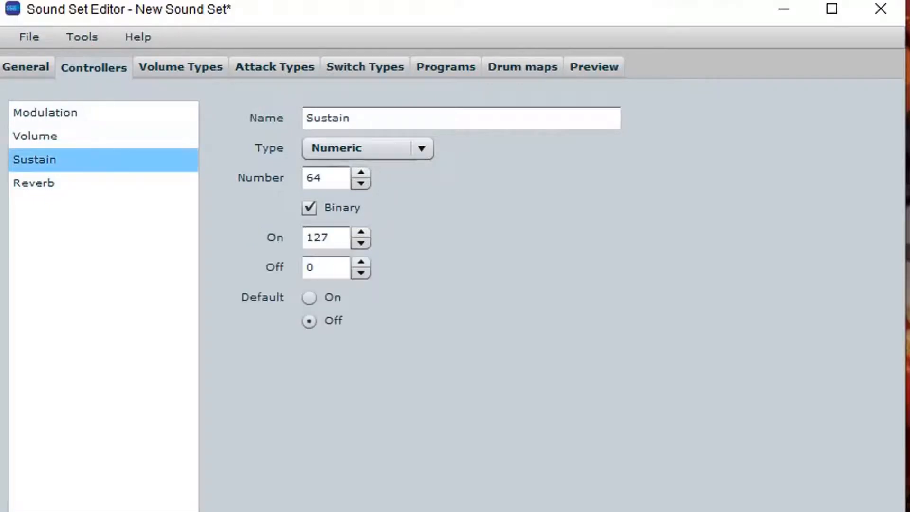
pyautogui.click(57, 182)
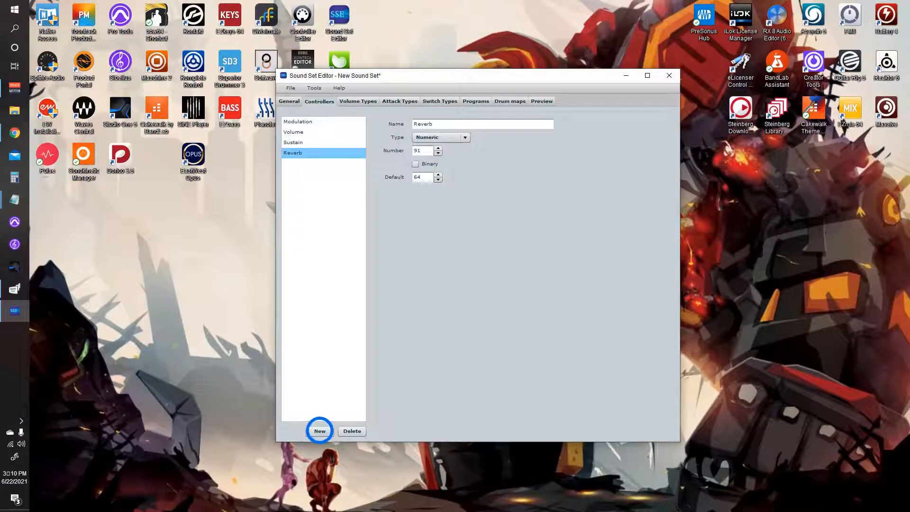
# Add a new controller to the sound set and name it "Expression".
pyautogui.click(320, 431)
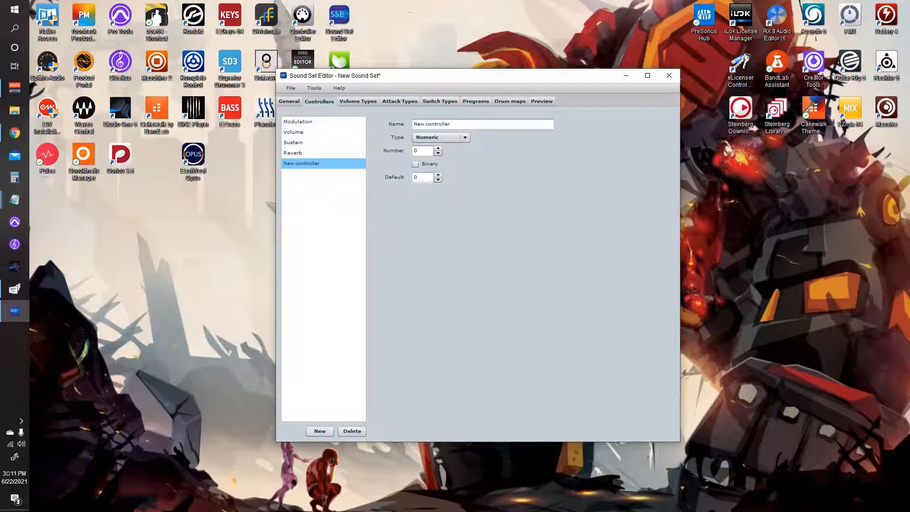
pyautogui.tripleClick(432, 124)
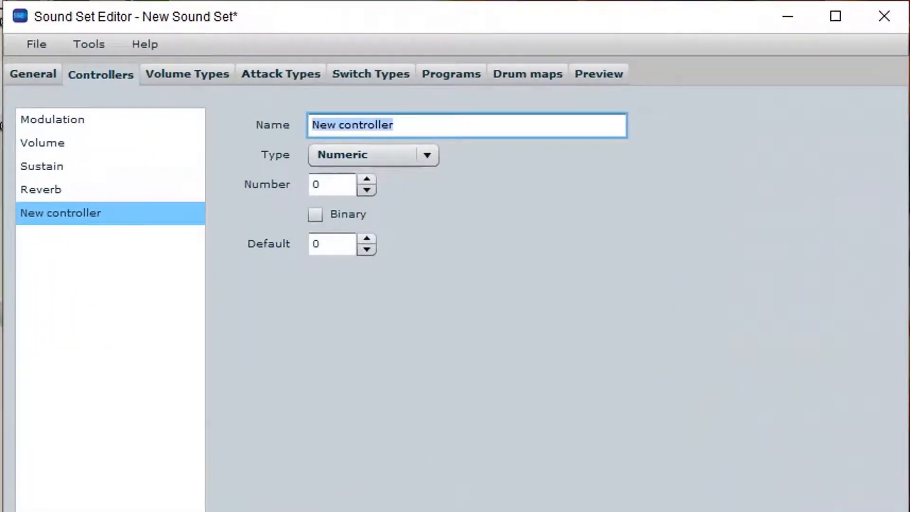
pyautogui.write('Expression')
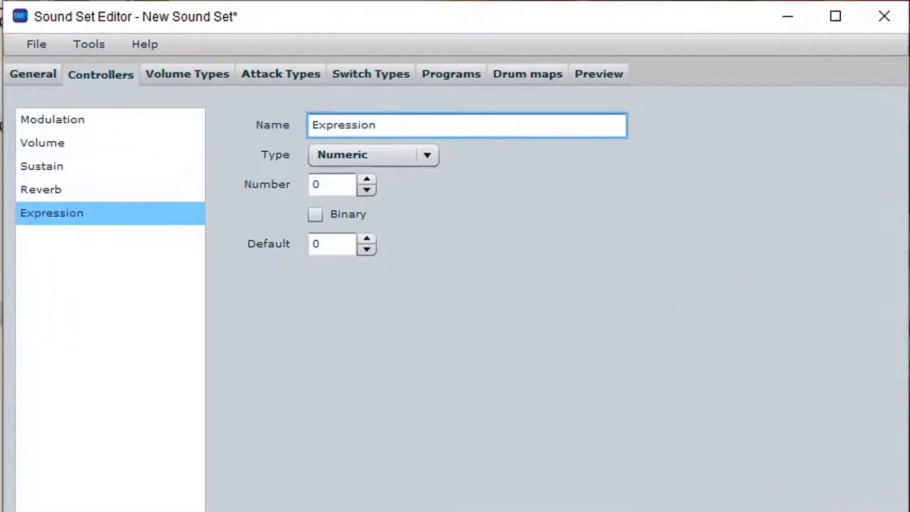
pyautogui.click(407, 155)
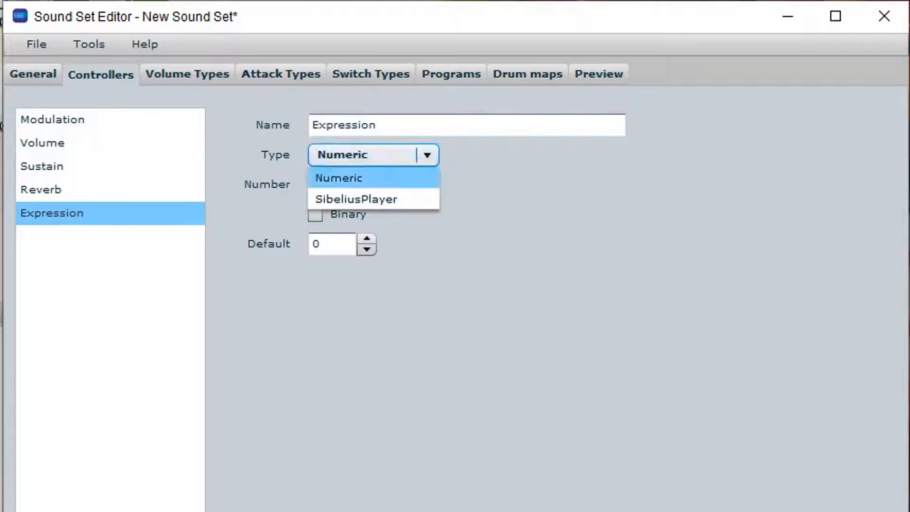
pyautogui.click(375, 198)
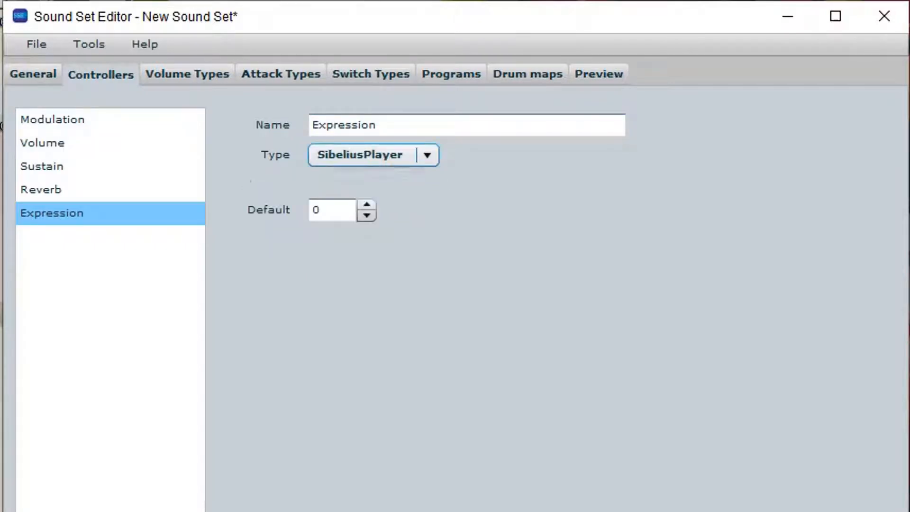
pyautogui.click(389, 155)
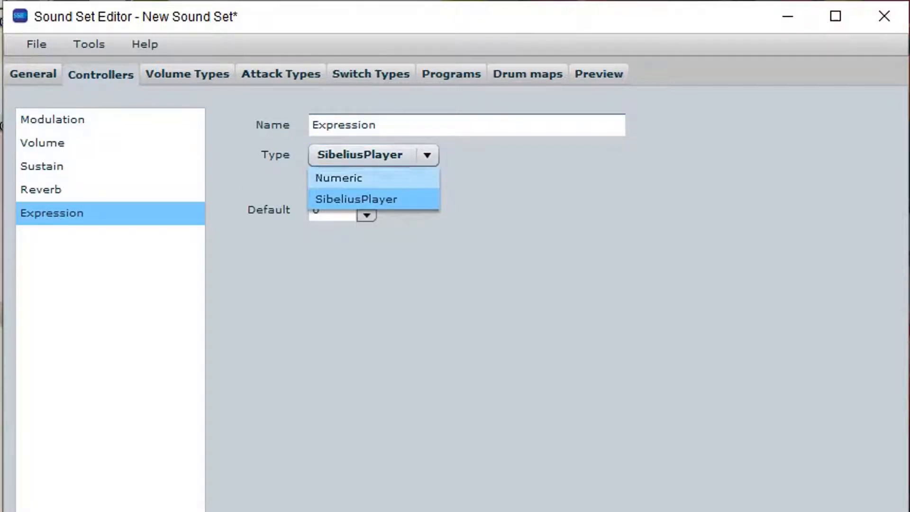
pyautogui.click(369, 178)
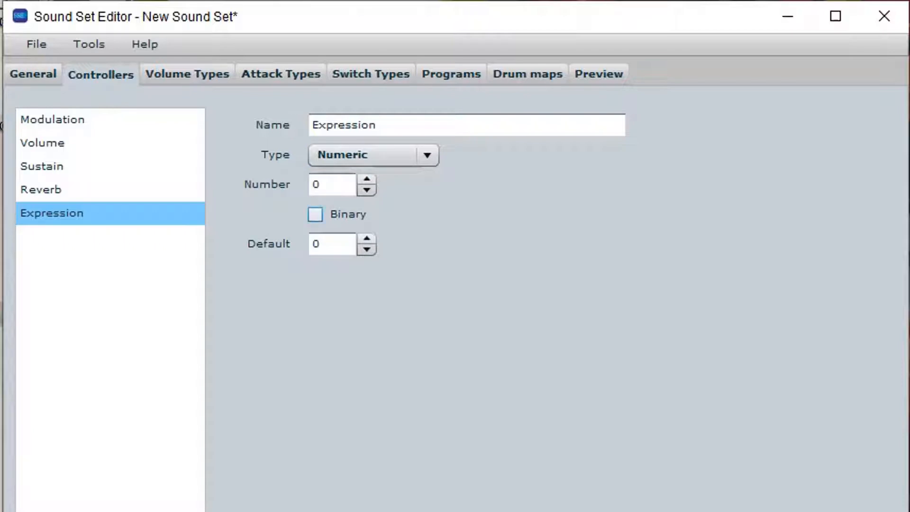
# Set the Expression controller's number to 11 and its default value to 64.
pyautogui.doubleClick(316, 184)
pyautogui.write('11')
pyautogui.doubleClick(319, 244)
pyautogui.write('64')
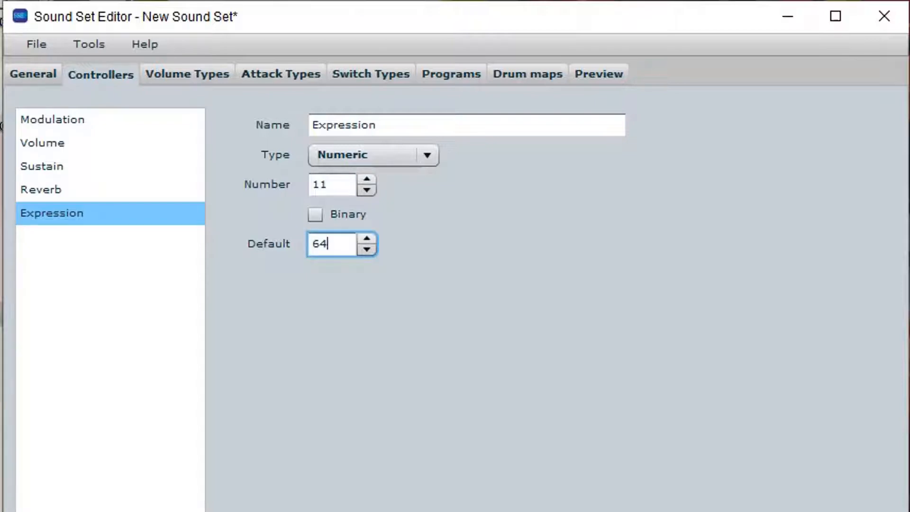
pyautogui.press('Tab')
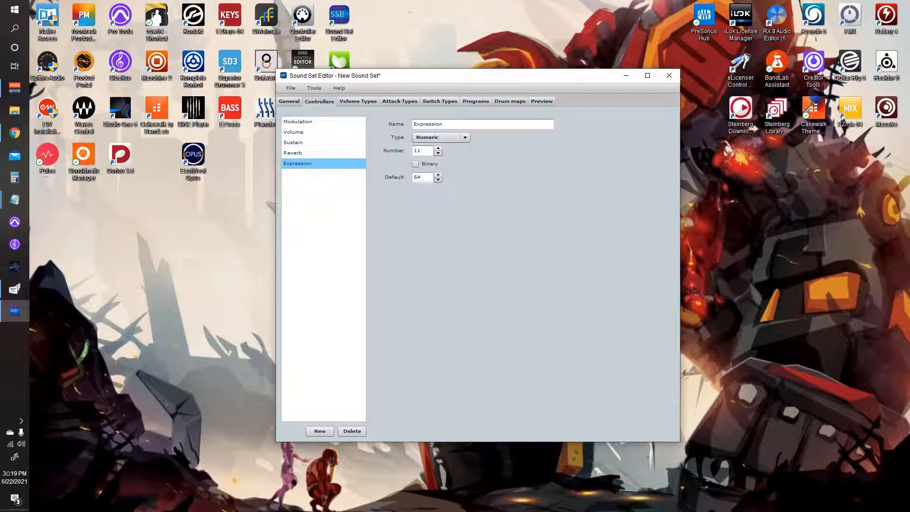
# Examine the name and method settings of the NoteOnVelocity and ModWheel volume types.
pyautogui.click(358, 101)
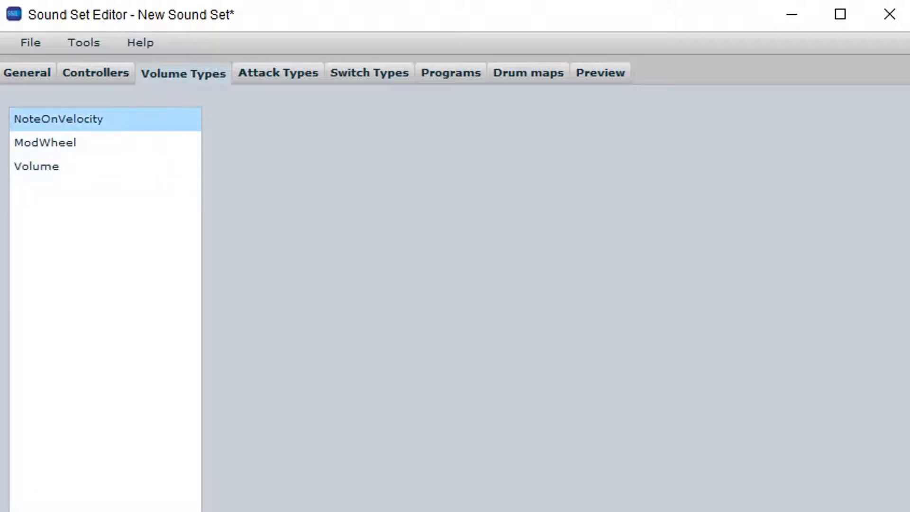
pyautogui.click(59, 119)
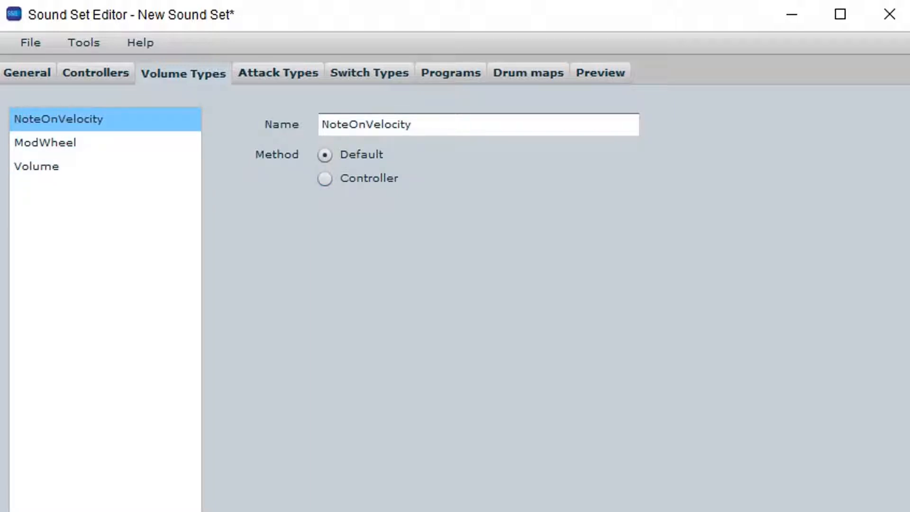
pyautogui.click(61, 143)
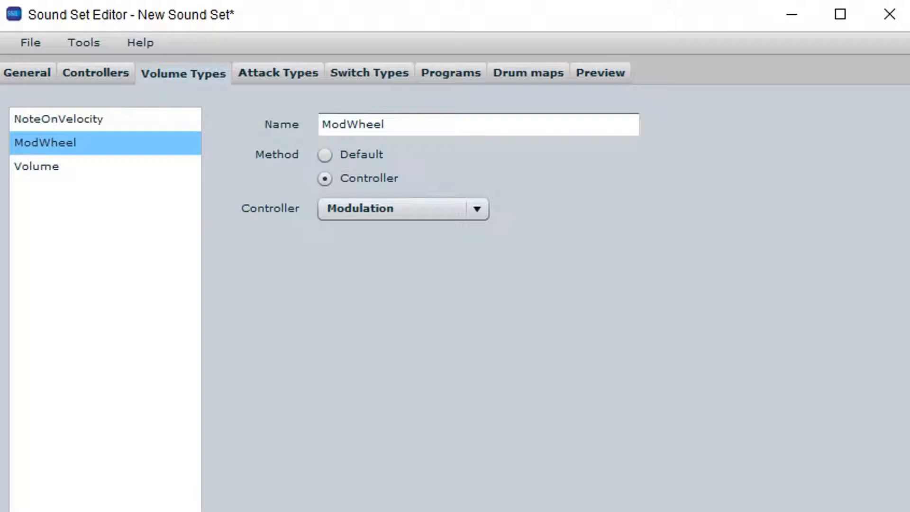
pyautogui.press('Tab')
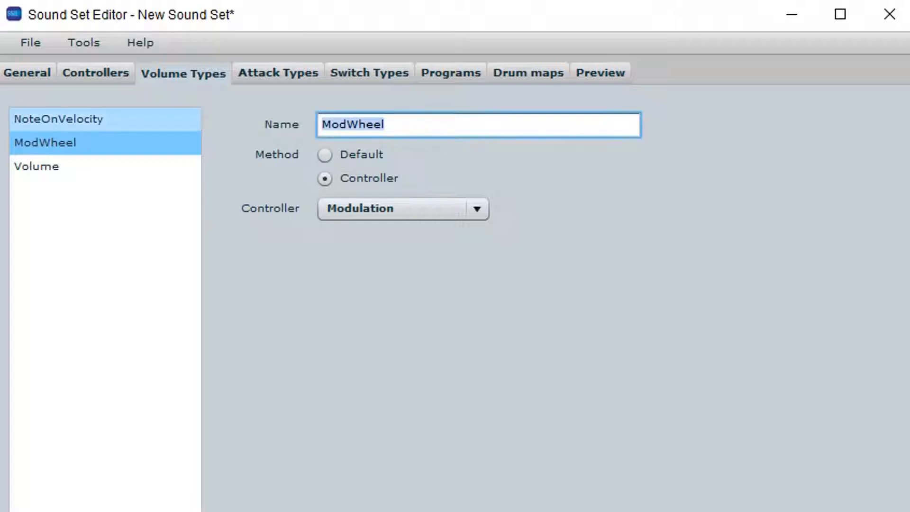
pyautogui.write('Mod')
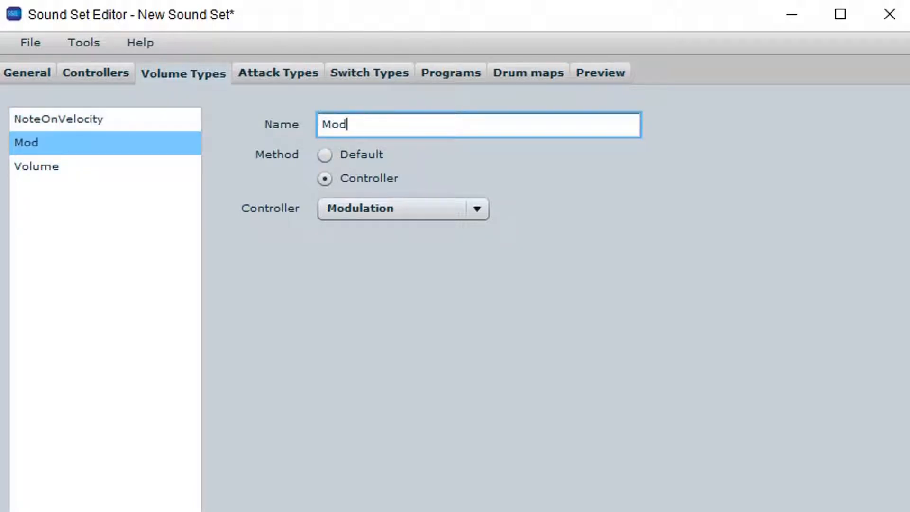
pyautogui.press('BackSpace')
pyautogui.write('dWheel')
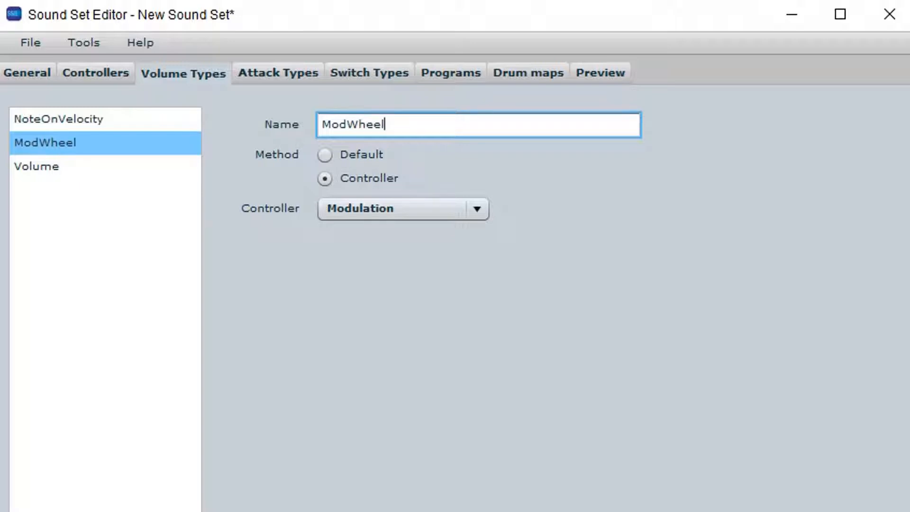
pyautogui.click(325, 155)
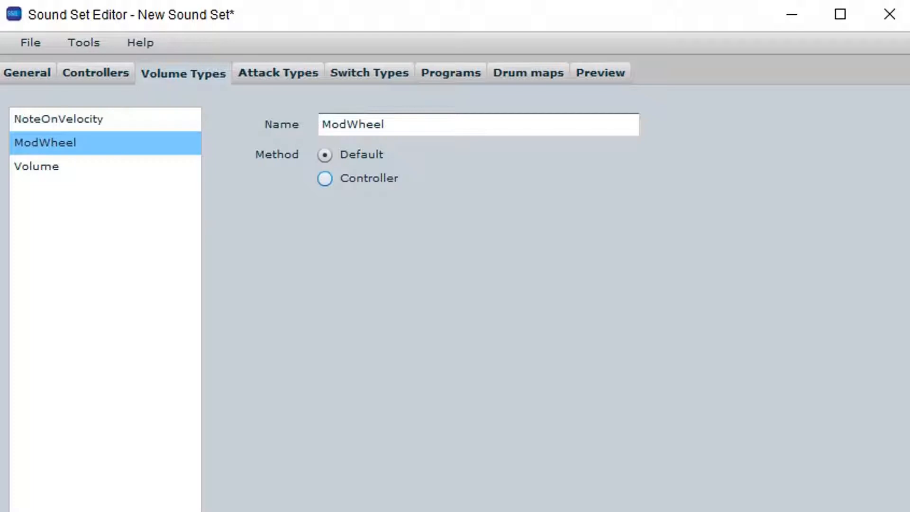
pyautogui.click(324, 178)
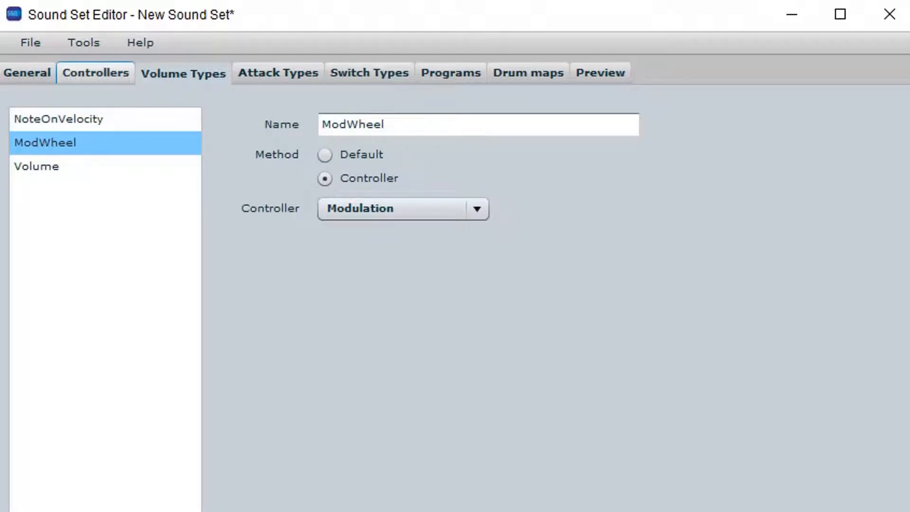
# Review the Expression controller and the controller assignments of the ModWheel and Volume volume types, keeping Modulation for ModWheel.
pyautogui.click(96, 72)
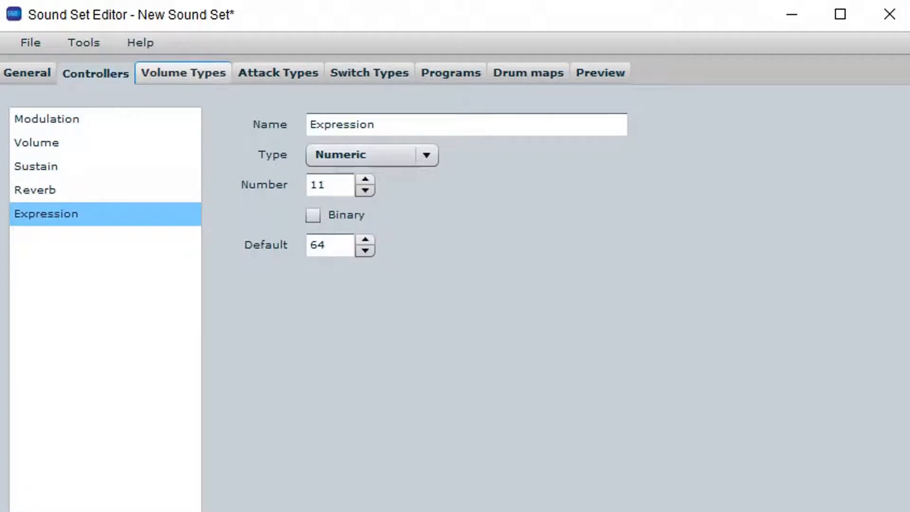
pyautogui.click(183, 72)
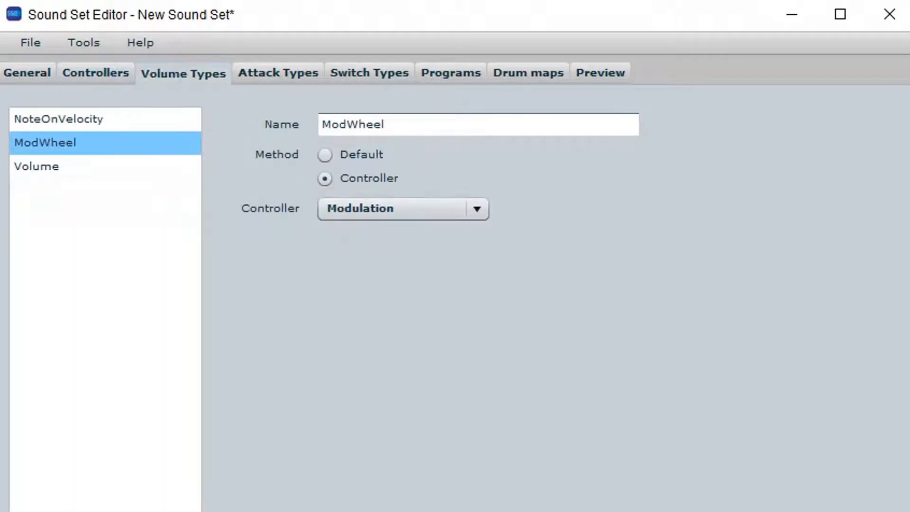
pyautogui.click(403, 209)
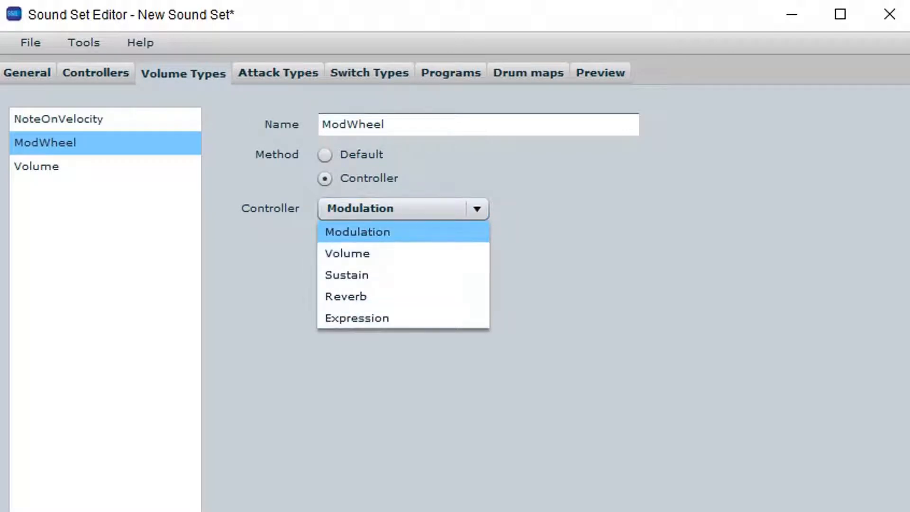
pyautogui.click(403, 232)
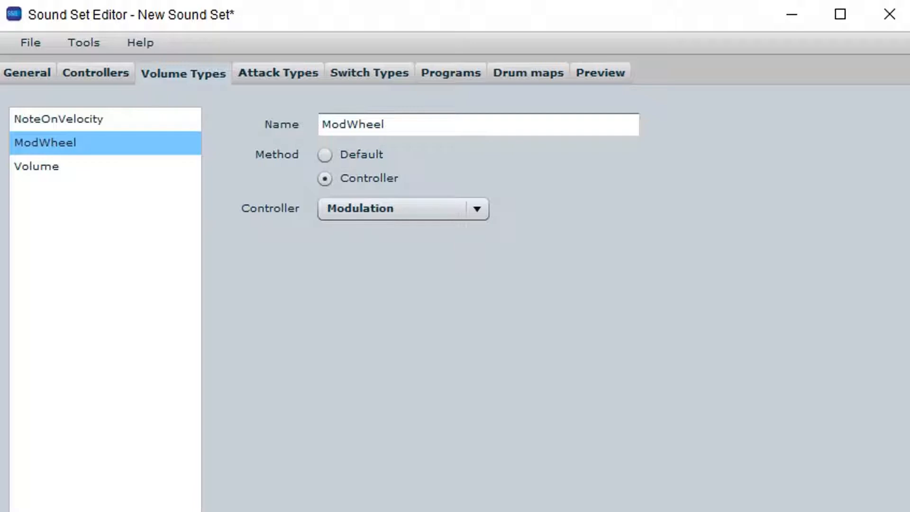
pyautogui.click(105, 166)
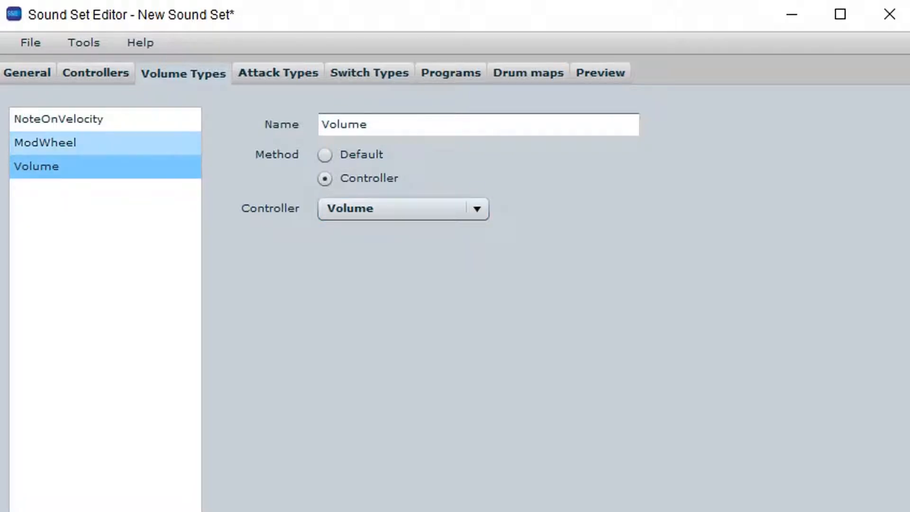
pyautogui.click(105, 143)
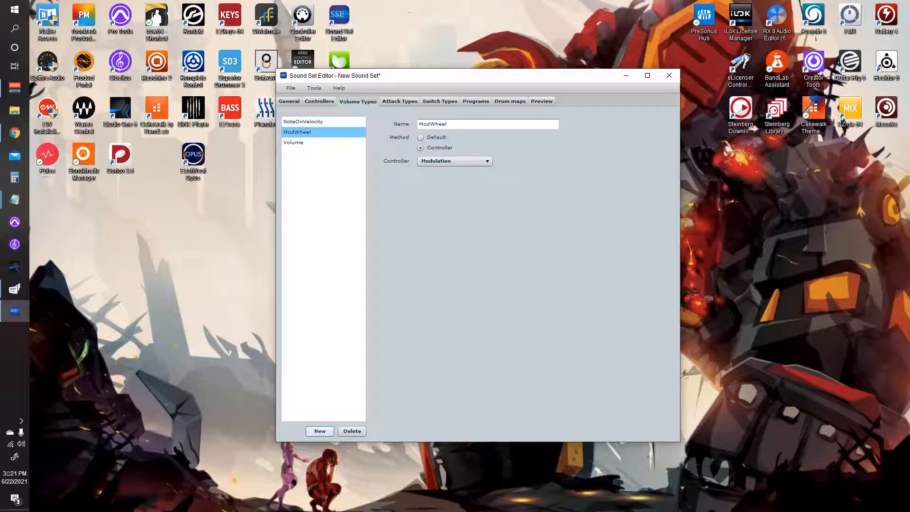
# Add a volume type named "Expression" that uses the Controller method with the Expression controller.
pyautogui.click(319, 431)
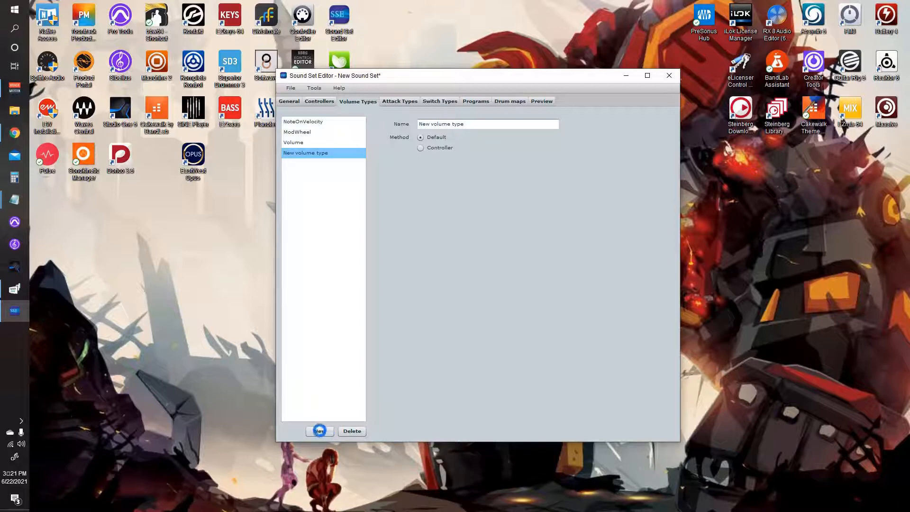
pyautogui.click(319, 430)
pyautogui.write('Expression')
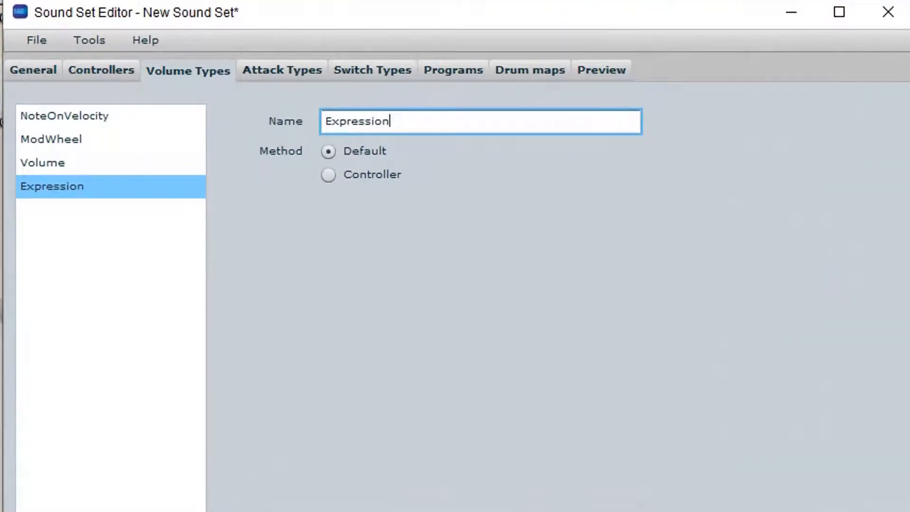
pyautogui.click(328, 175)
pyautogui.click(406, 204)
pyautogui.press('Return')
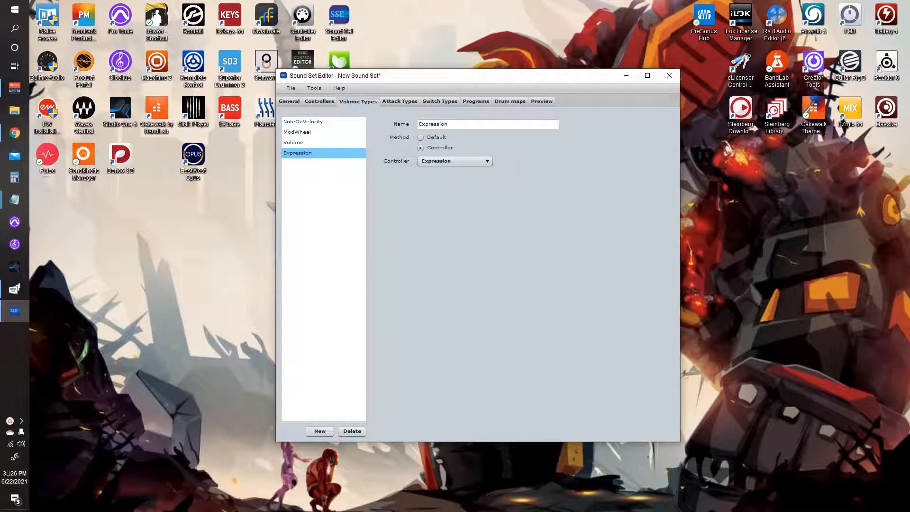
# Check the NoteOnVelocity attack type and add an attack type named "ModWheel" that uses the Controller method.
pyautogui.click(399, 101)
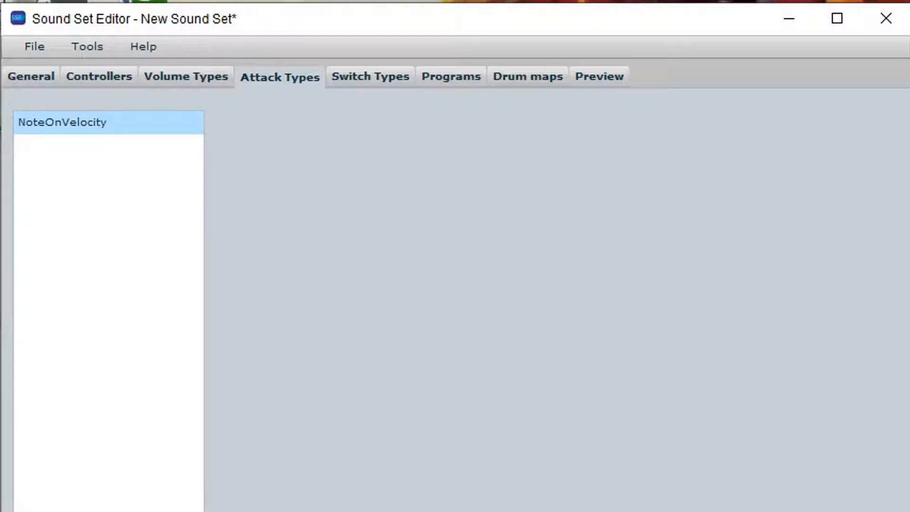
pyautogui.click(109, 123)
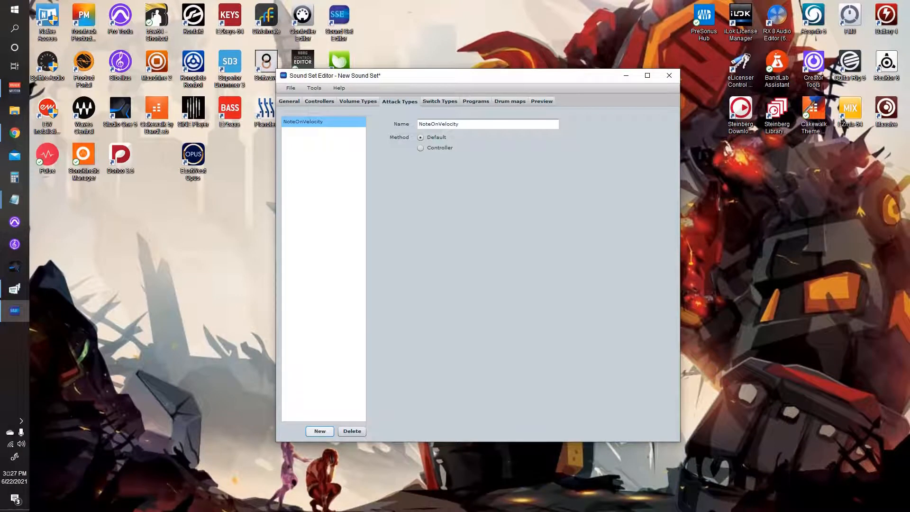
pyautogui.click(319, 431)
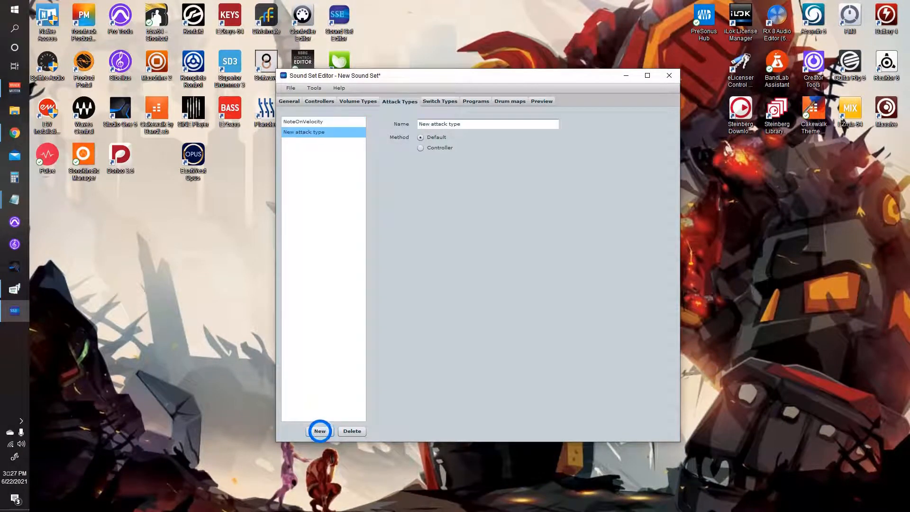
pyautogui.click(319, 431)
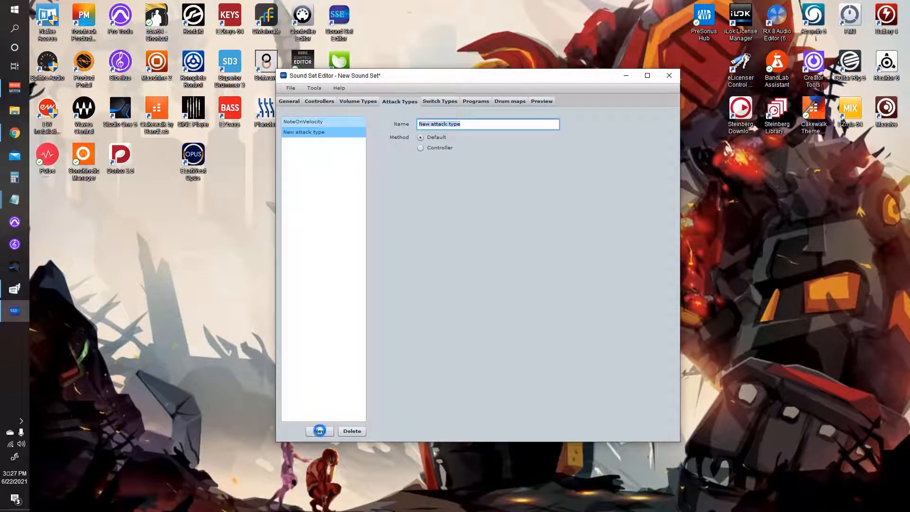
pyautogui.write('Mod')
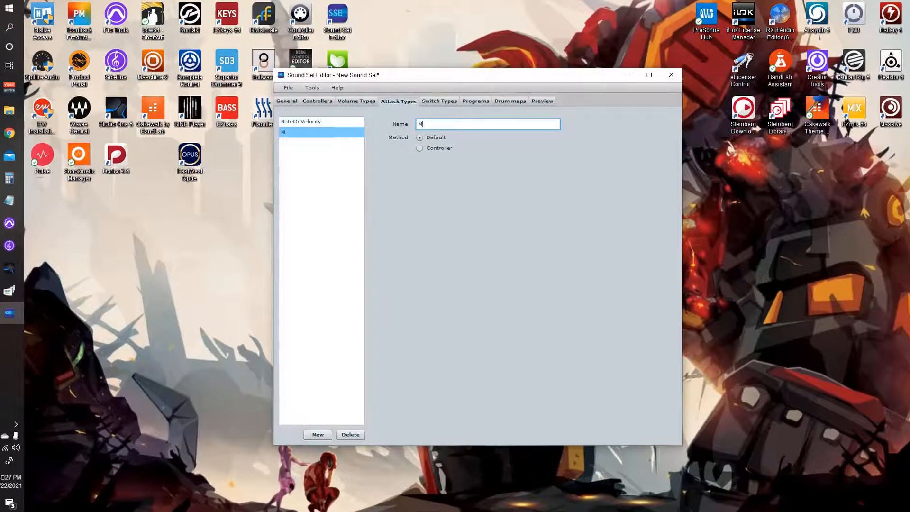
pyautogui.write('Wheel')
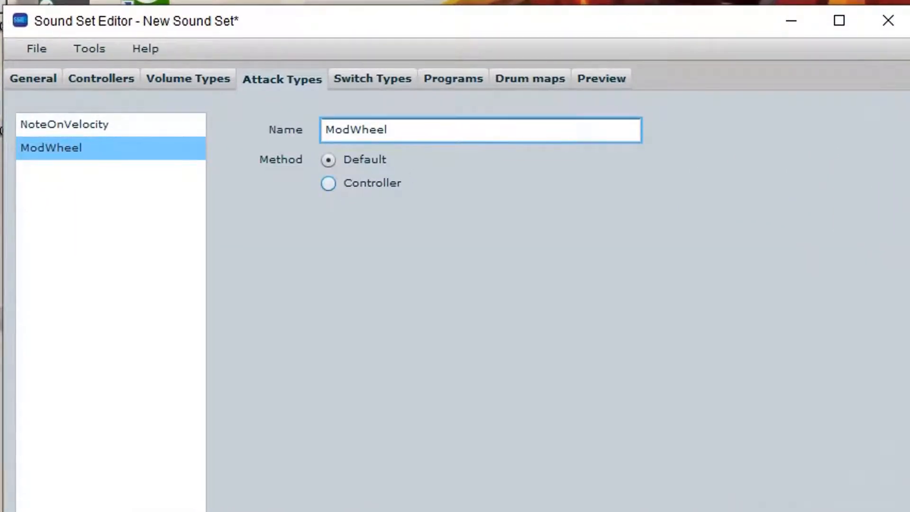
pyautogui.click(328, 183)
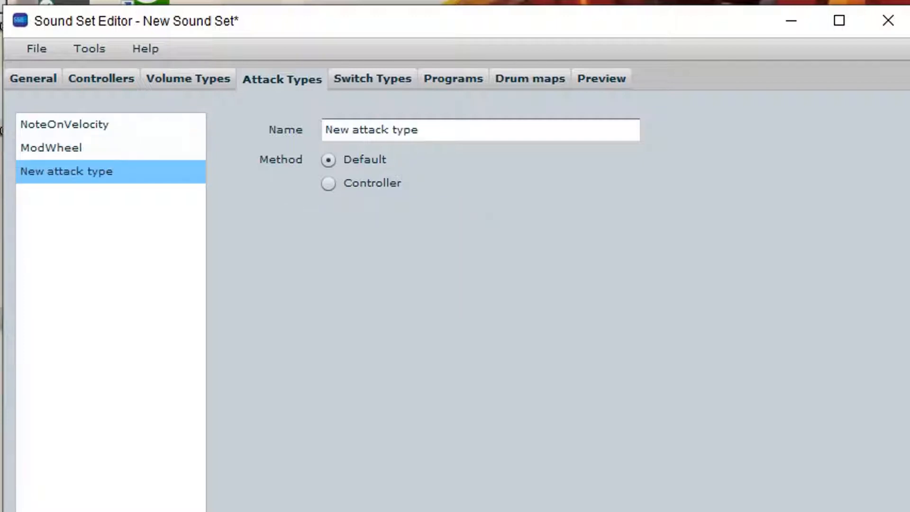
# Name the new attack type "Expression" and set its method to Controller with the Expression controller.
pyautogui.moveTo(425, 130); pyautogui.dragTo(323, 130)
pyautogui.write('Expression')
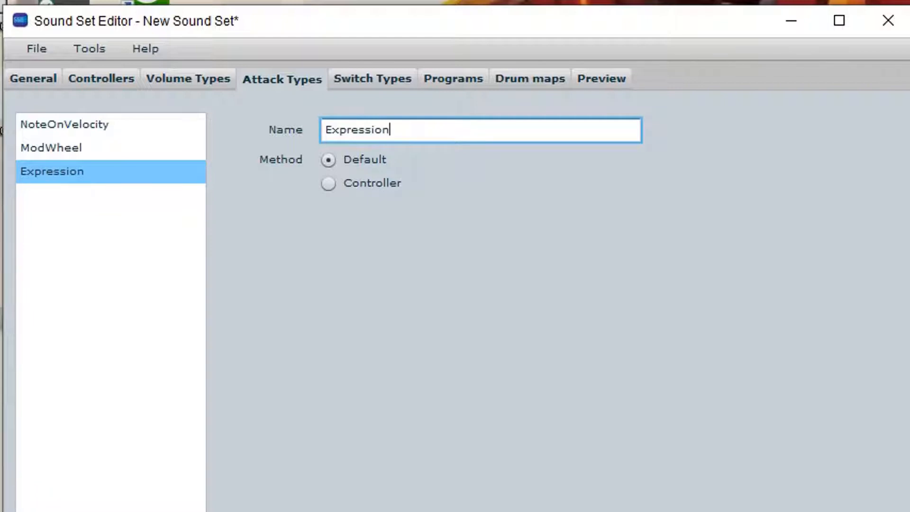
pyautogui.click(329, 183)
pyautogui.click(328, 183)
pyautogui.click(406, 214)
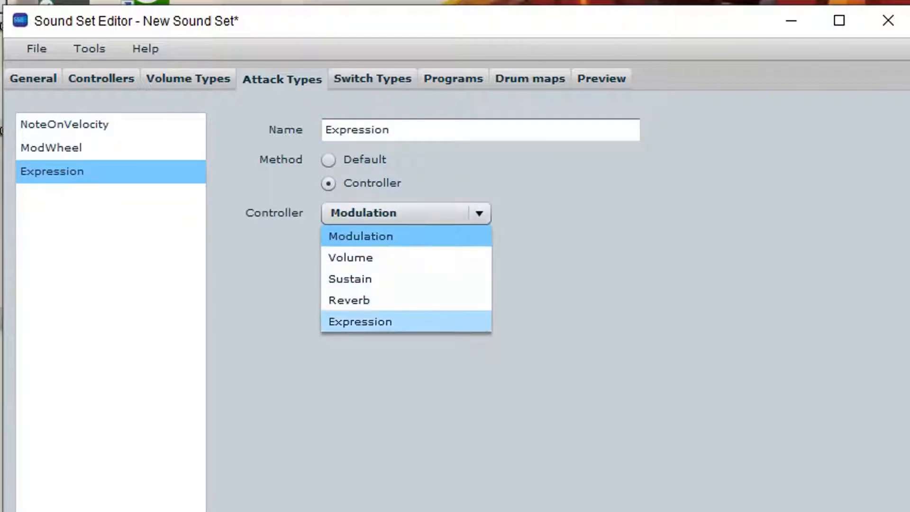
pyautogui.click(360, 322)
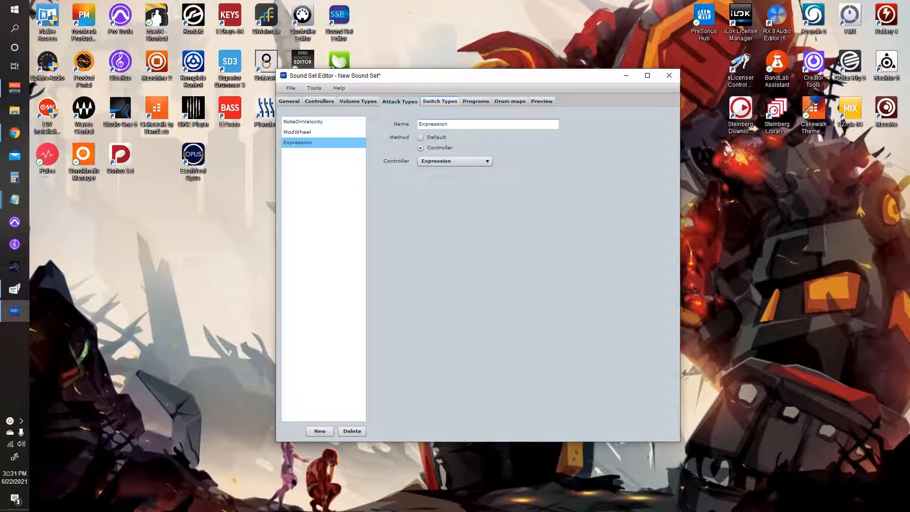
# Show the sound set's switch types, move the editor window aside, and open Kontakt next to it.
pyautogui.click(440, 101)
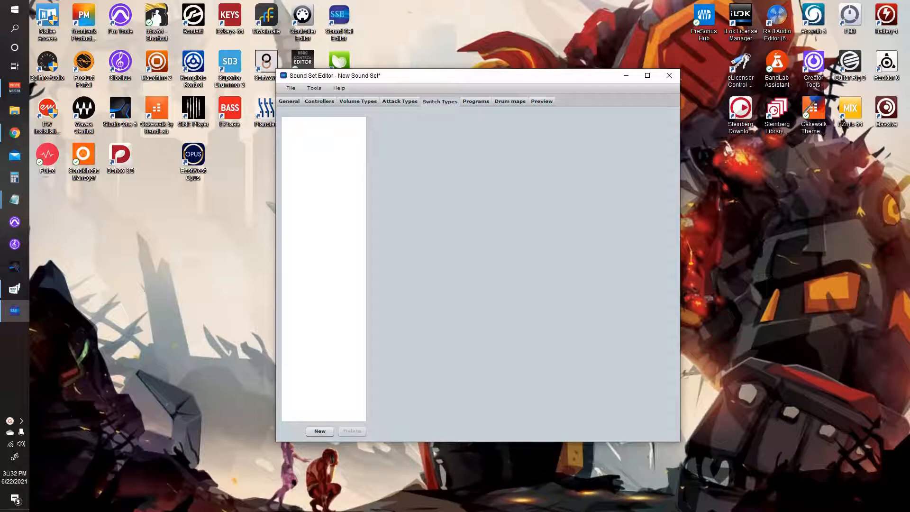
pyautogui.moveTo(455, 76); pyautogui.dragTo(669, 52)
pyautogui.doubleClick(193, 16)
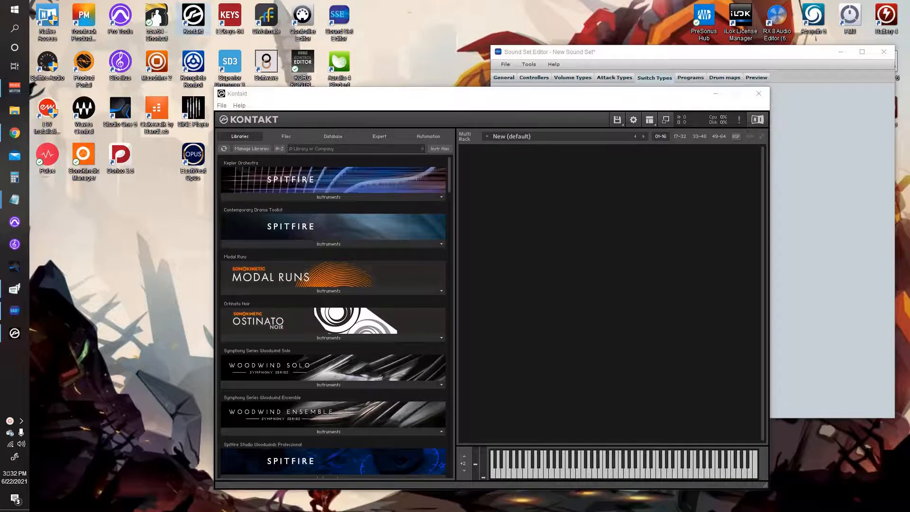
pyautogui.moveTo(403, 94); pyautogui.dragTo(208, 83)
# Load the Symphony Winds multi into Kontakt, replacing the current multi, and look over its Flutes and Oboes instruments.
pyautogui.click(424, 109)
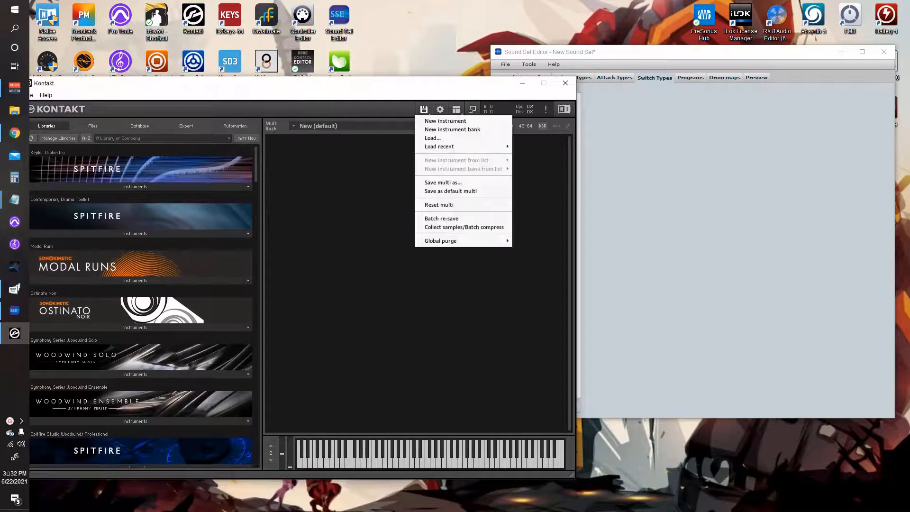
pyautogui.click(432, 138)
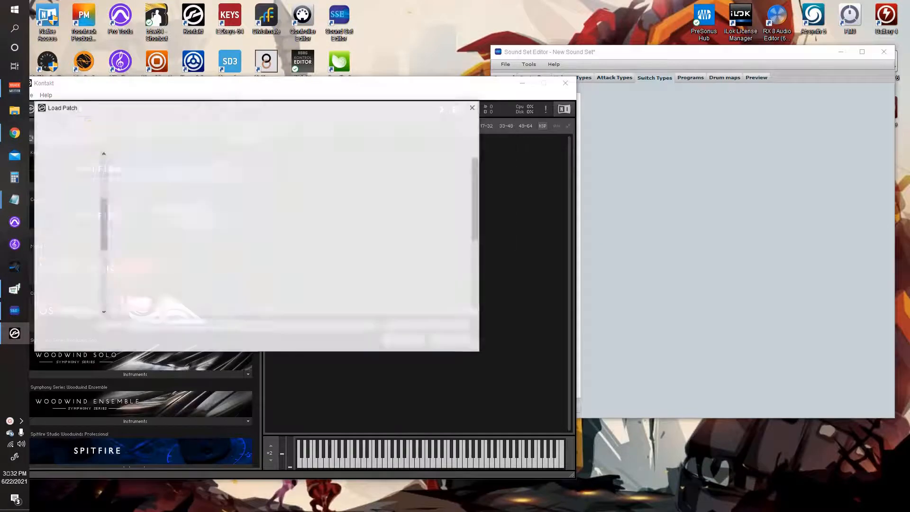
pyautogui.scroll(-5, 265, 200)
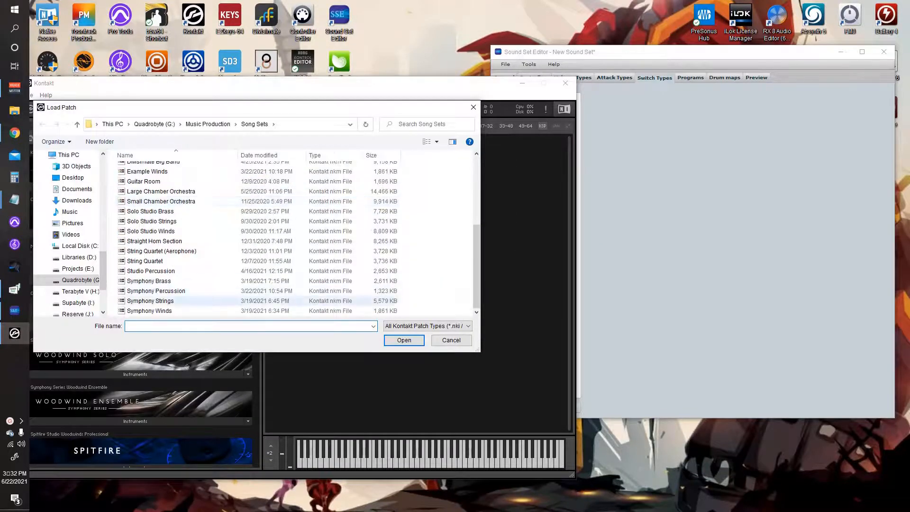
pyautogui.doubleClick(189, 311)
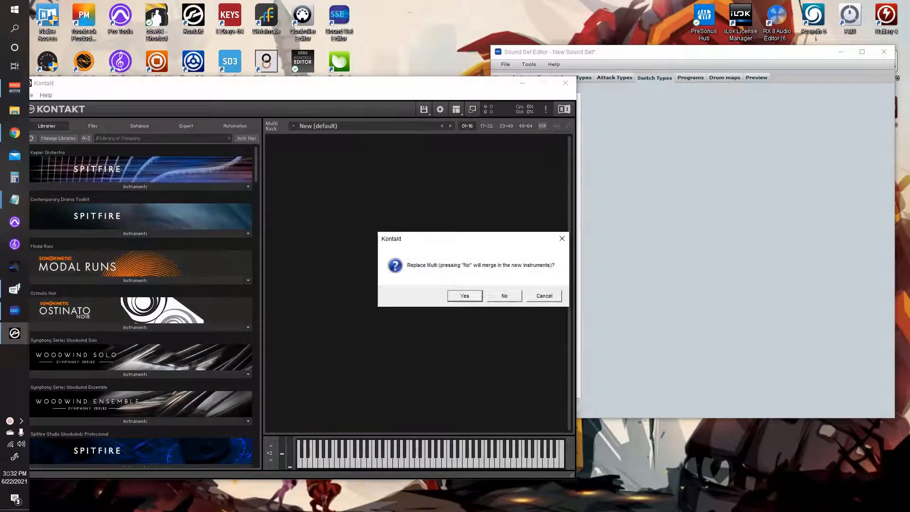
pyautogui.press('Return')
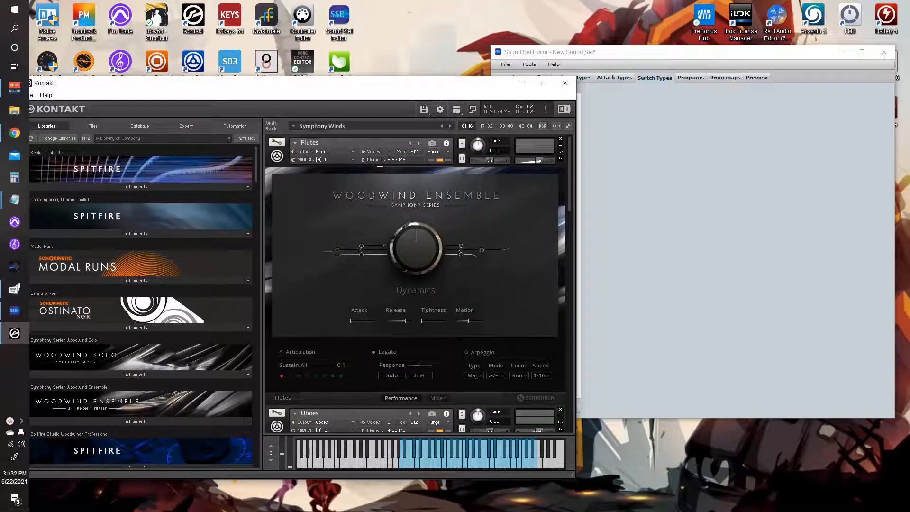
pyautogui.moveTo(303, 84); pyautogui.dragTo(322, 89)
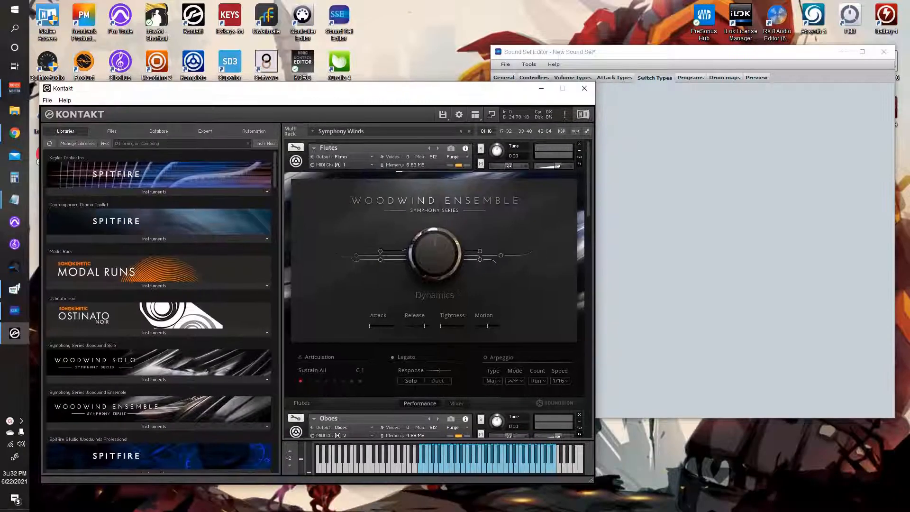
pyautogui.scroll(-10, 435, 289)
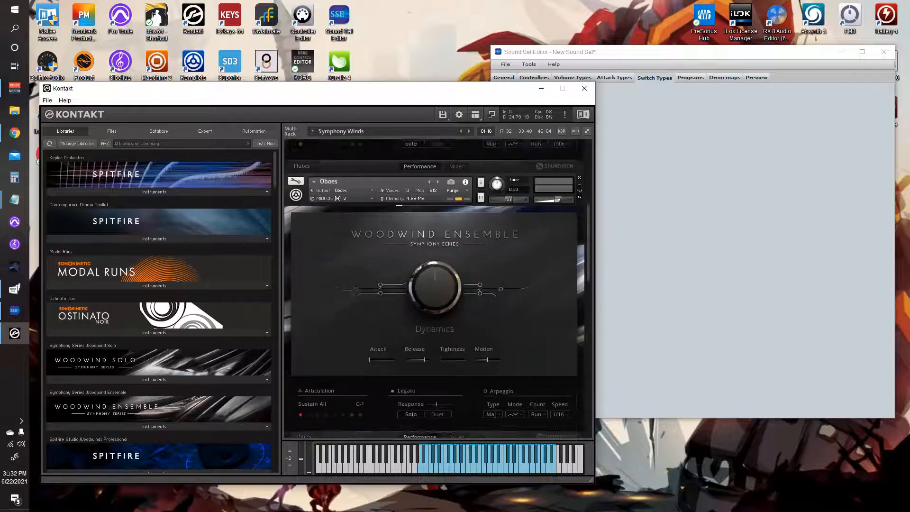
pyautogui.scroll(8, 435, 289)
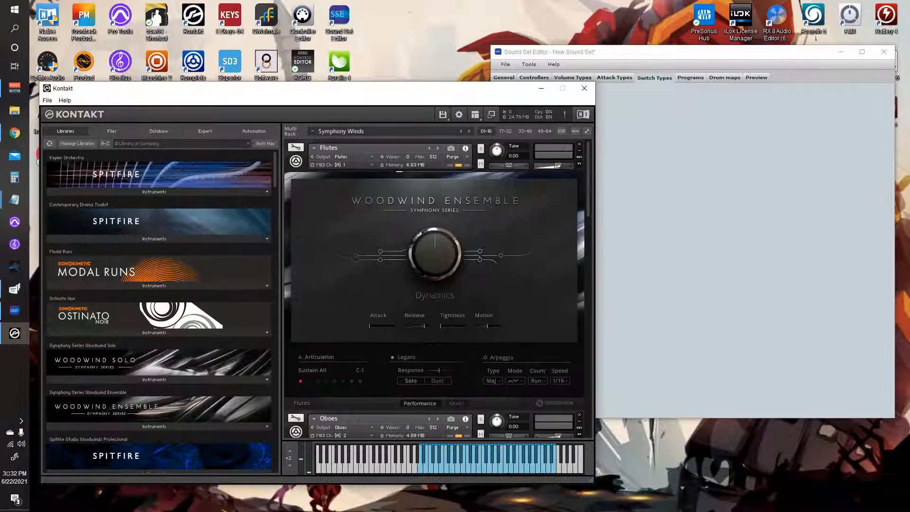
# Purge all samples globally in Kontakt and arrange its window side by side with the Sound Set Editor.
pyautogui.click(443, 114)
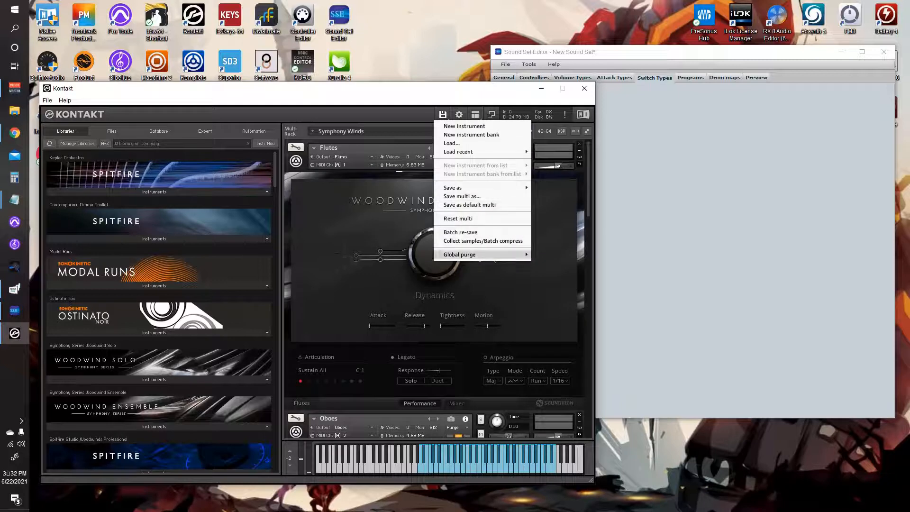
pyautogui.moveTo(460, 255)
pyautogui.click(398, 255)
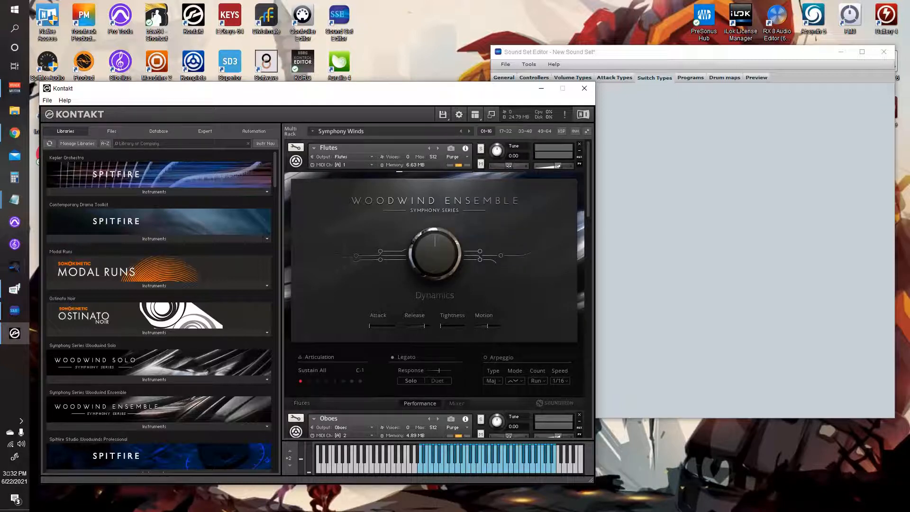
pyautogui.click(443, 114)
pyautogui.moveTo(460, 254)
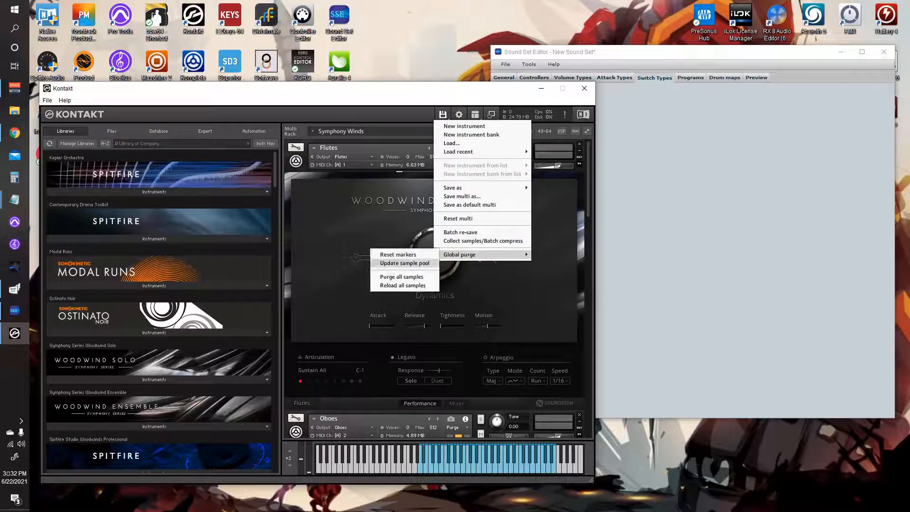
pyautogui.click(403, 274)
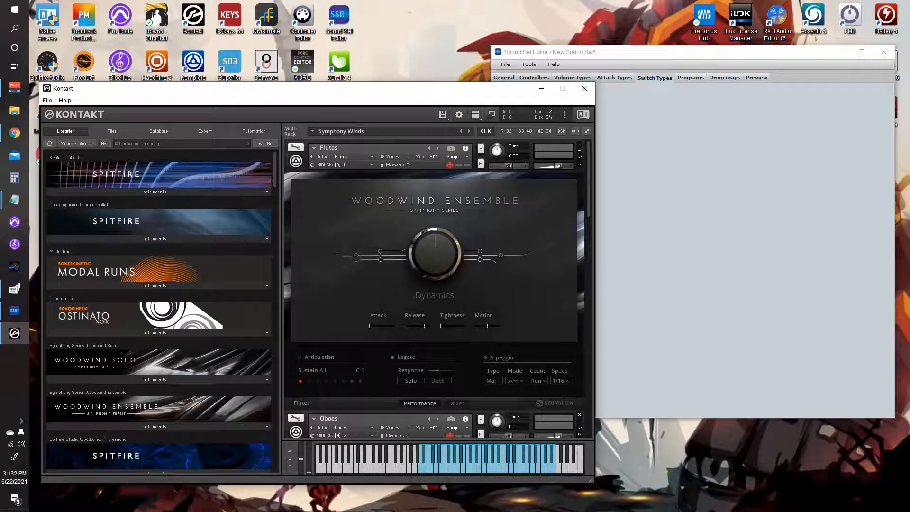
pyautogui.moveTo(331, 89); pyautogui.dragTo(132, 81)
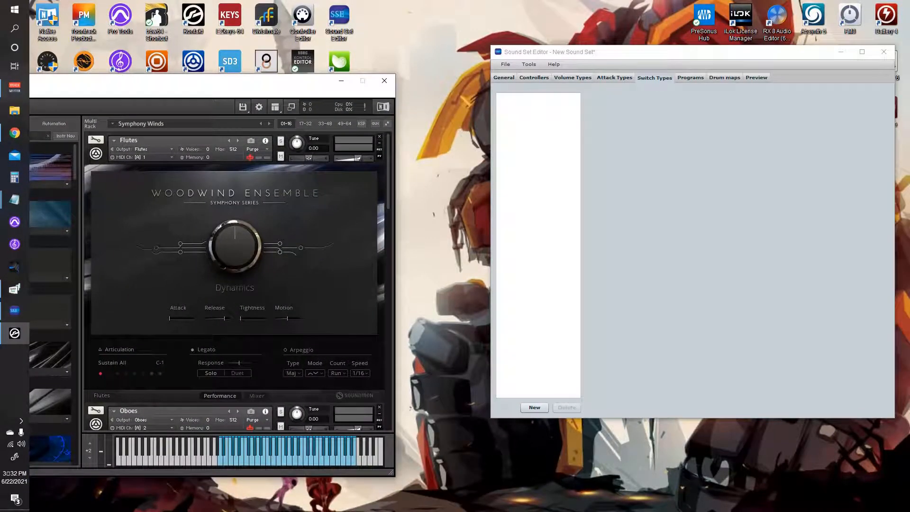
pyautogui.moveTo(640, 52); pyautogui.dragTo(599, 89)
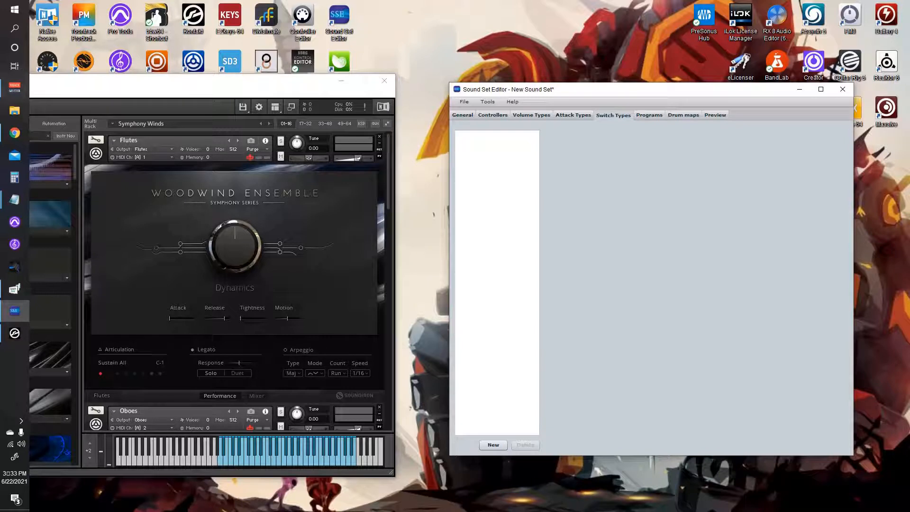
pyautogui.click(492, 445)
pyautogui.click(493, 445)
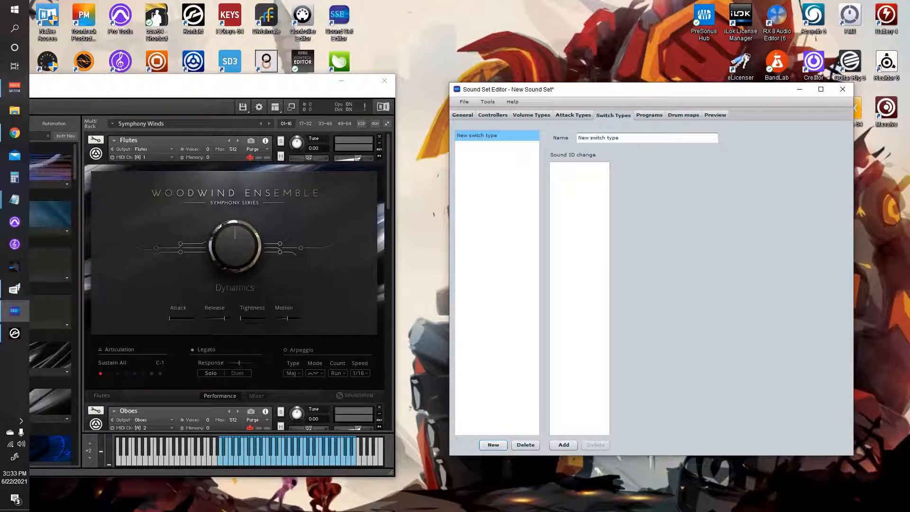
pyautogui.click(598, 138)
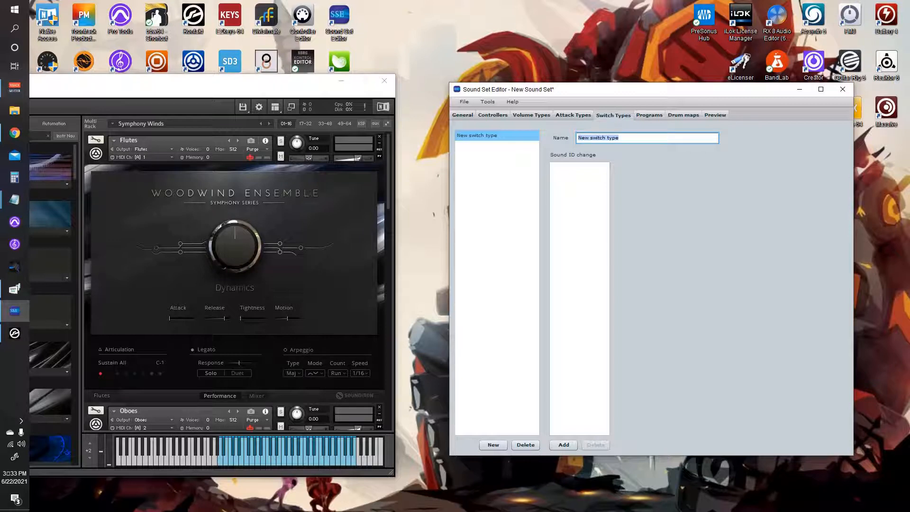
pyautogui.write('Woo')
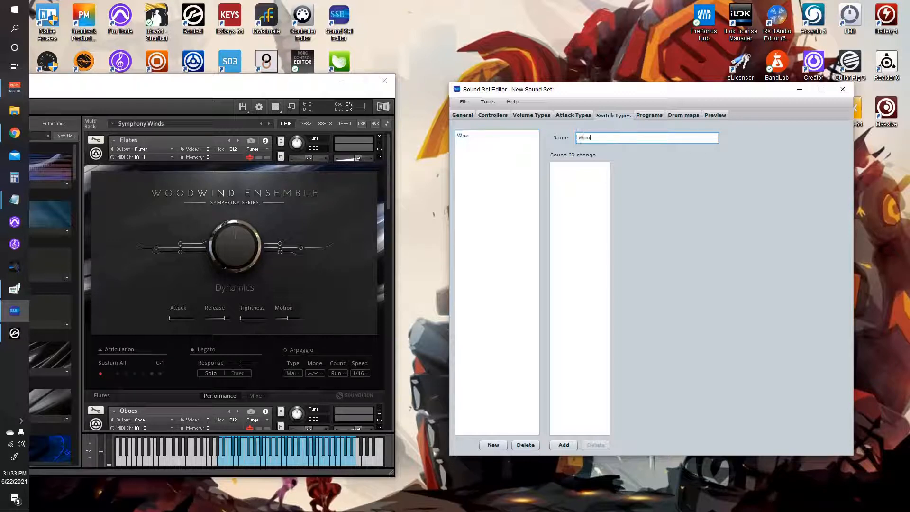
pyautogui.write('dwinds')
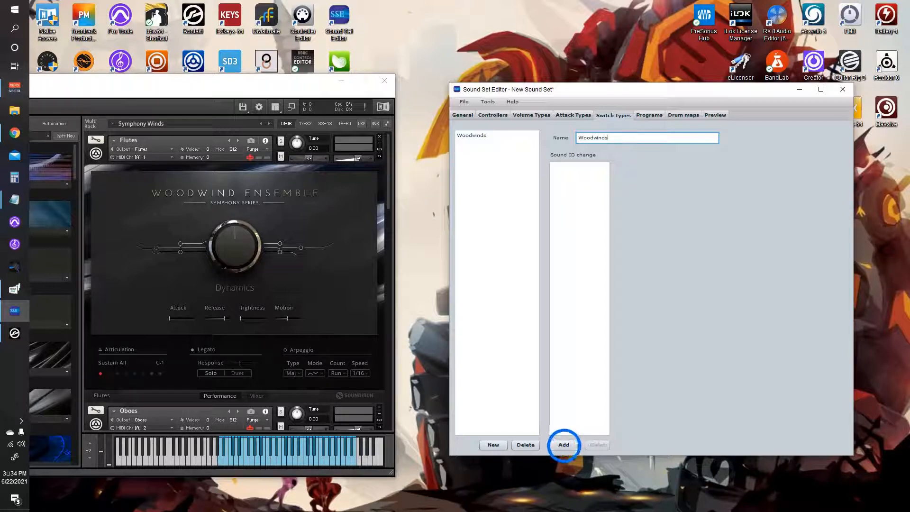
pyautogui.click(526, 445)
# Create a switch type named "Woodwinds" and add a sound ID change to it.
pyautogui.click(493, 444)
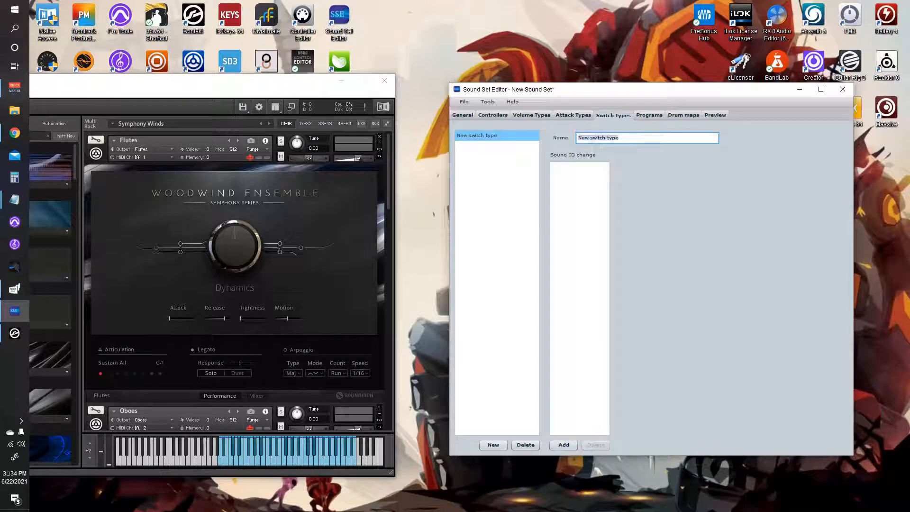
pyautogui.write('Woodwinds')
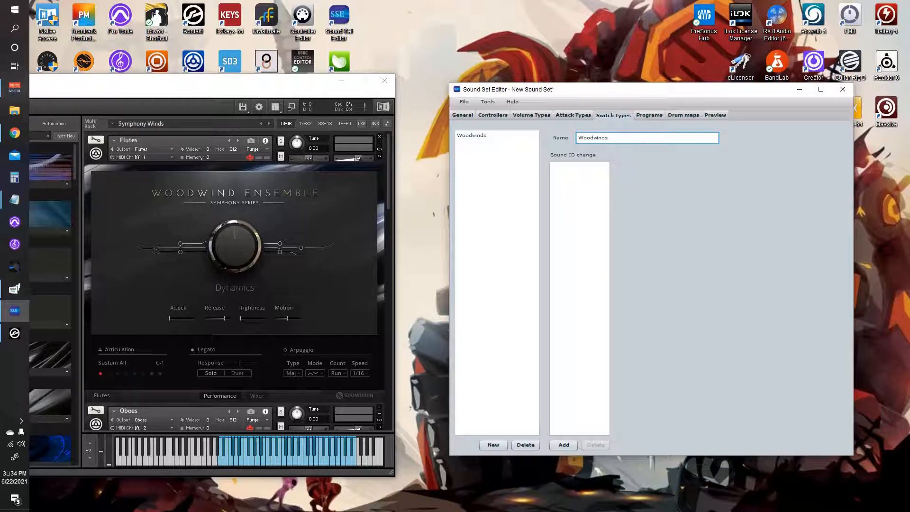
pyautogui.click(564, 444)
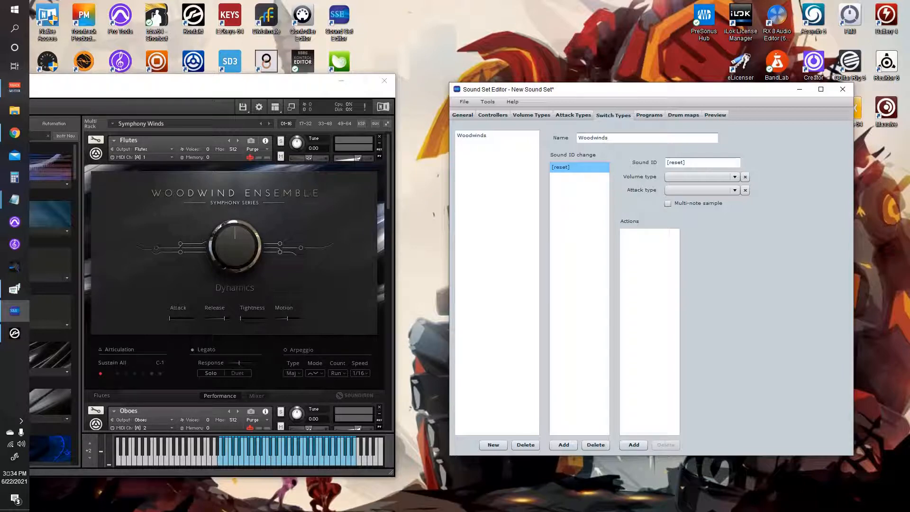
# Set the [reset] sound ID change's volume type to ModWheel and its attack type to NoteOnVelocity.
pyautogui.scroll(-10, 234, 281)
pyautogui.scroll(10, 235, 280)
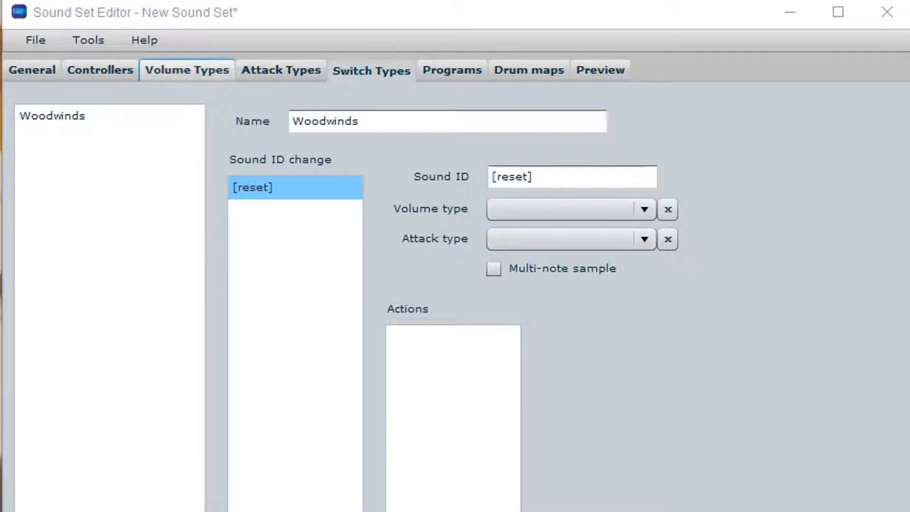
pyautogui.click(187, 70)
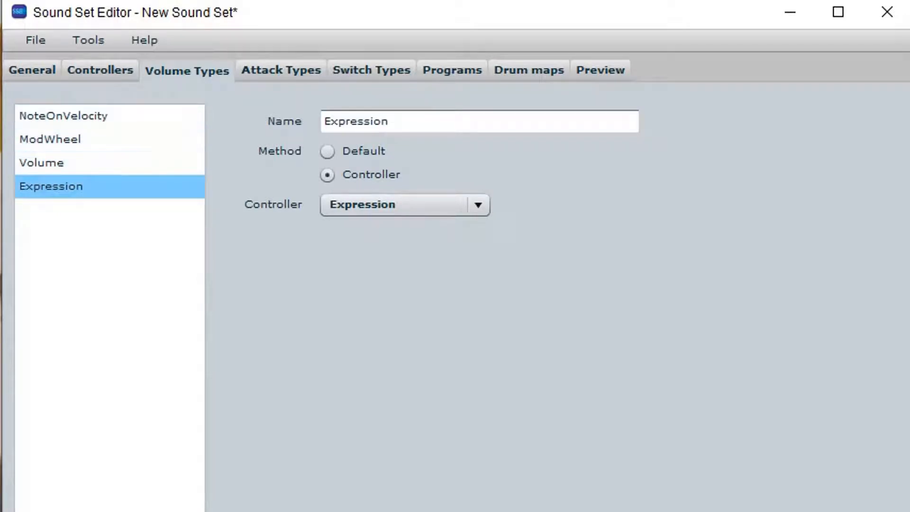
pyautogui.click(371, 70)
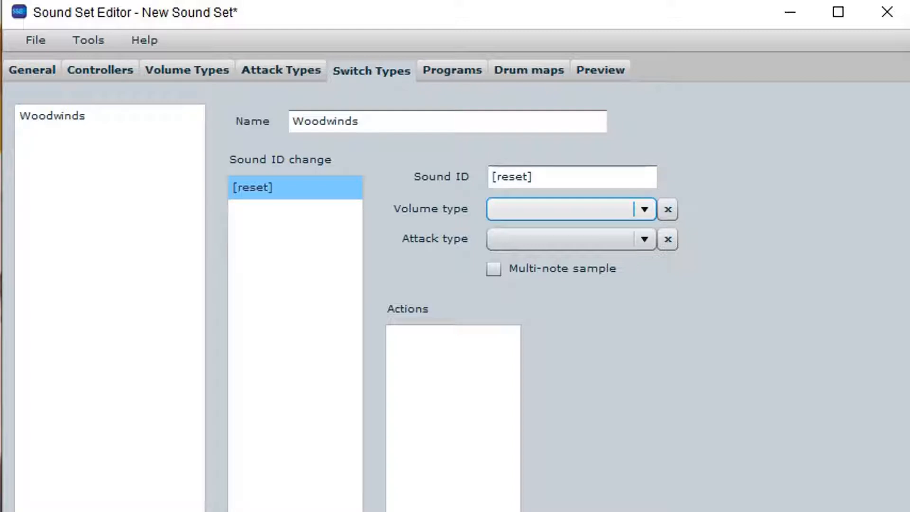
pyautogui.click(644, 210)
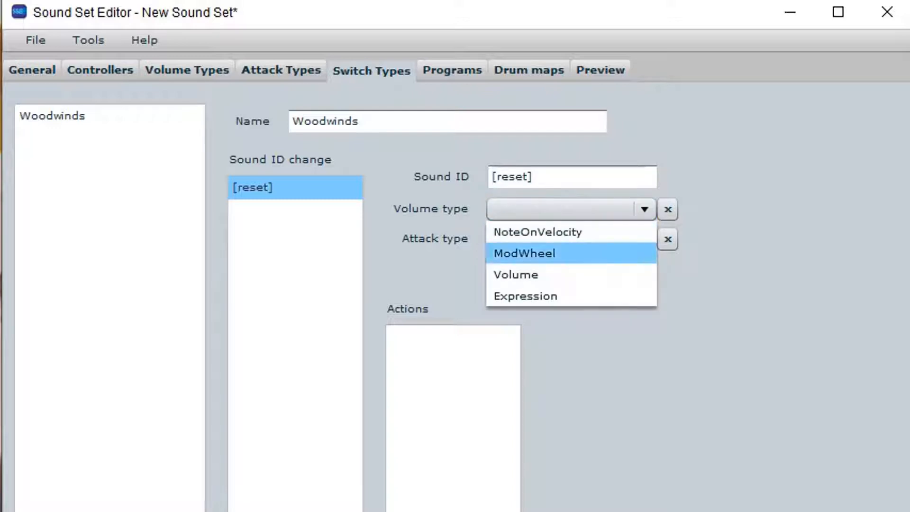
pyautogui.click(571, 254)
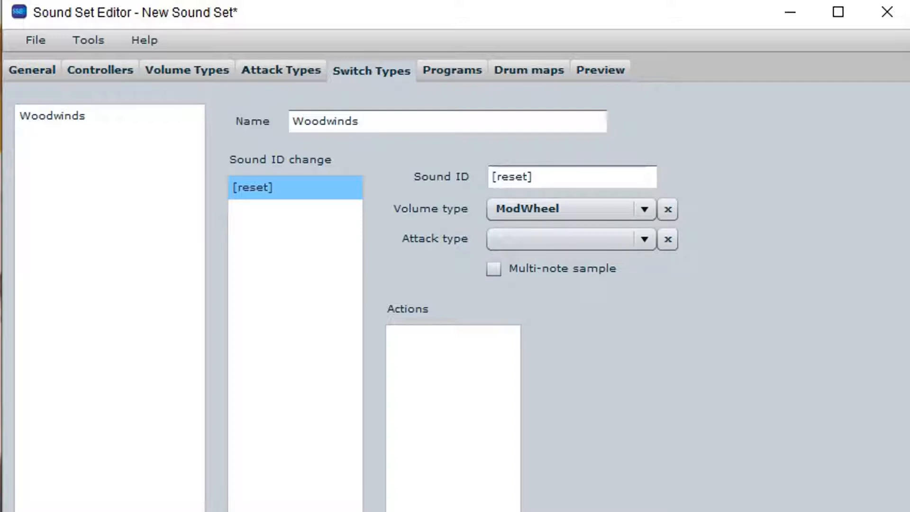
pyautogui.click(564, 238)
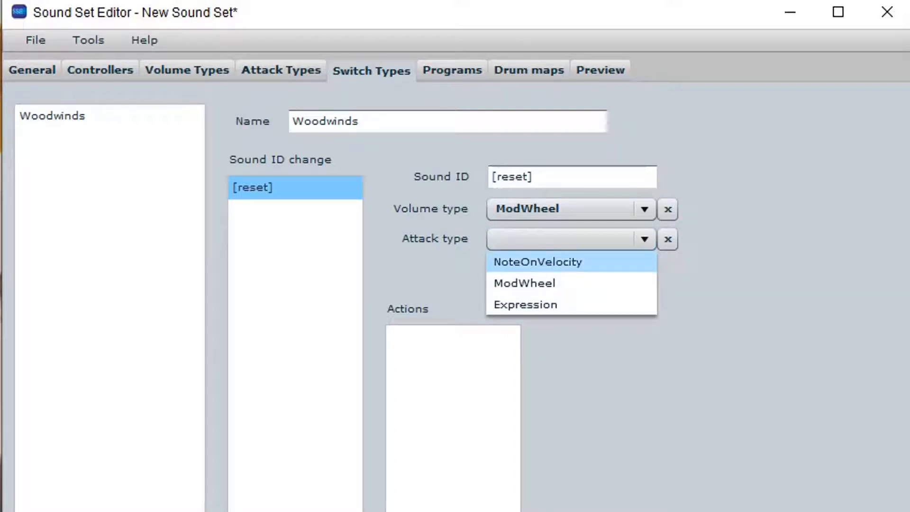
pyautogui.click(537, 262)
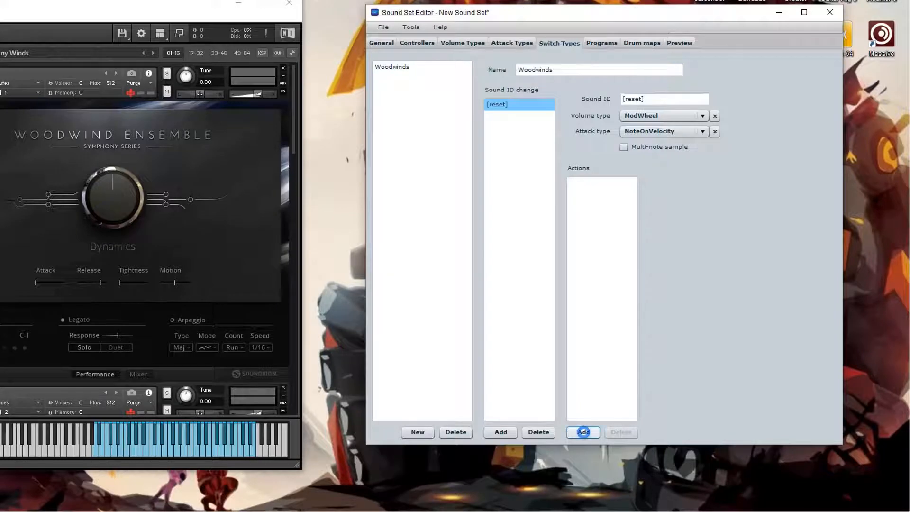
# Add an action to the [reset] sound ID change, try the Controller type, and return it to Keyswitch.
pyautogui.click(583, 432)
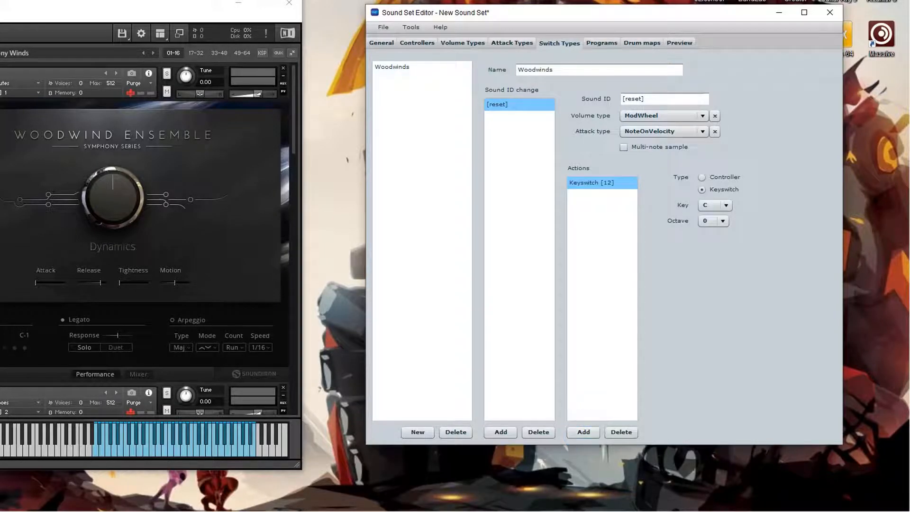
pyautogui.click(701, 177)
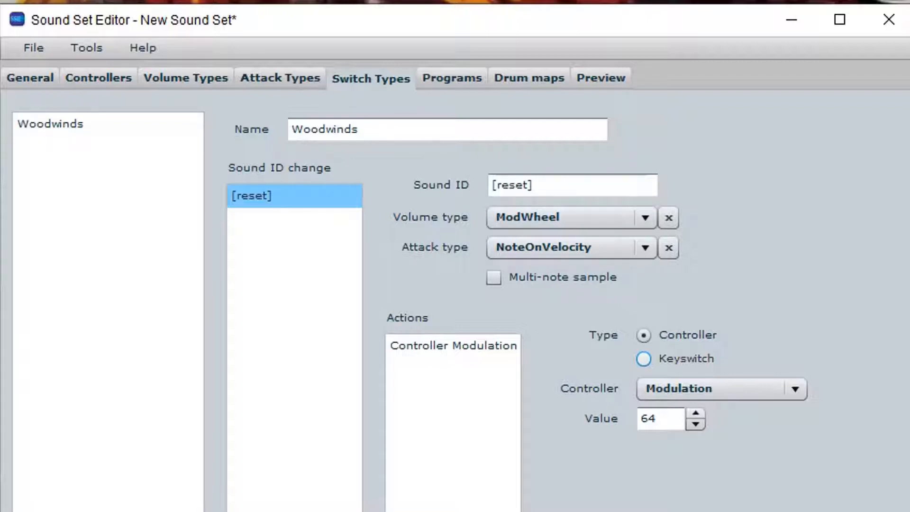
pyautogui.click(643, 360)
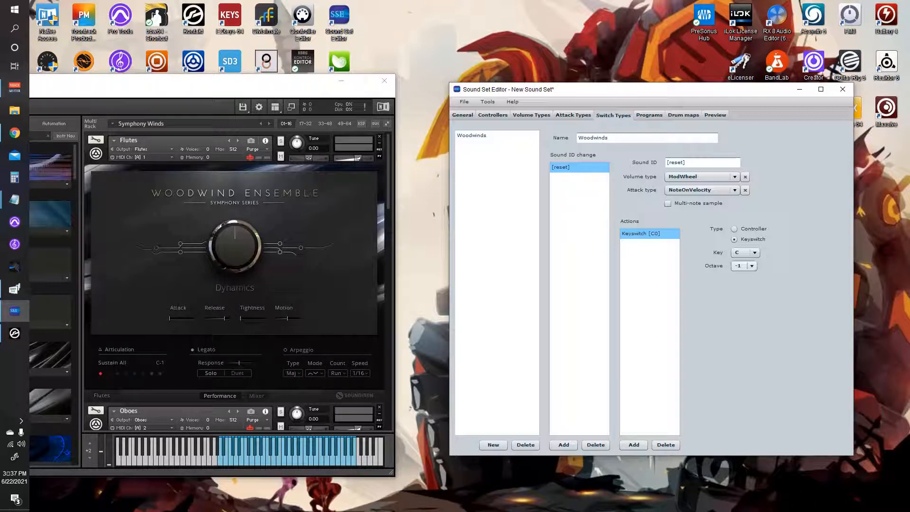
# Set the [reset] keyswitch action to key C and octave 0.
pyautogui.click(754, 253)
pyautogui.click(741, 263)
pyautogui.click(750, 265)
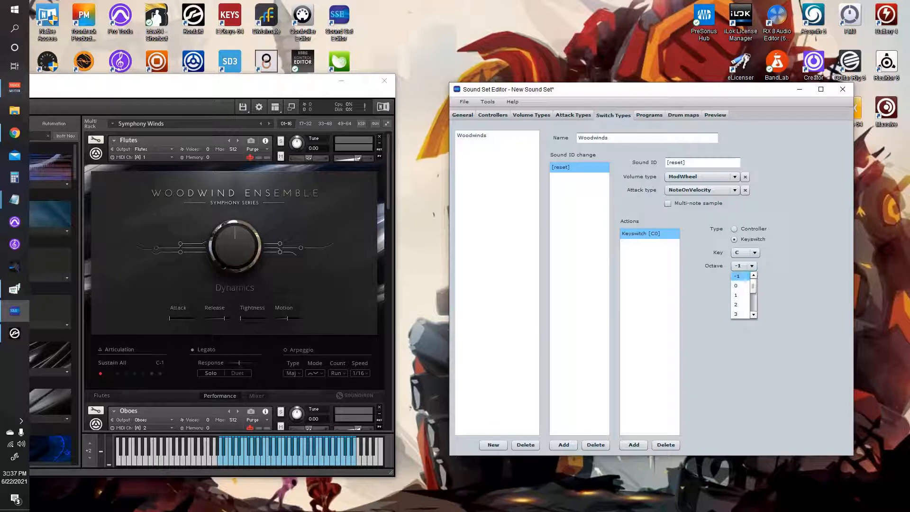
pyautogui.click(740, 277)
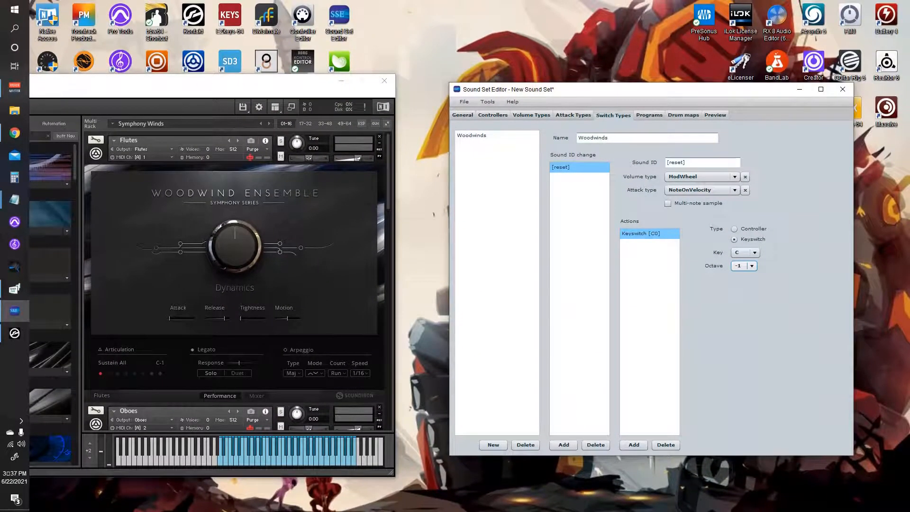
pyautogui.click(744, 266)
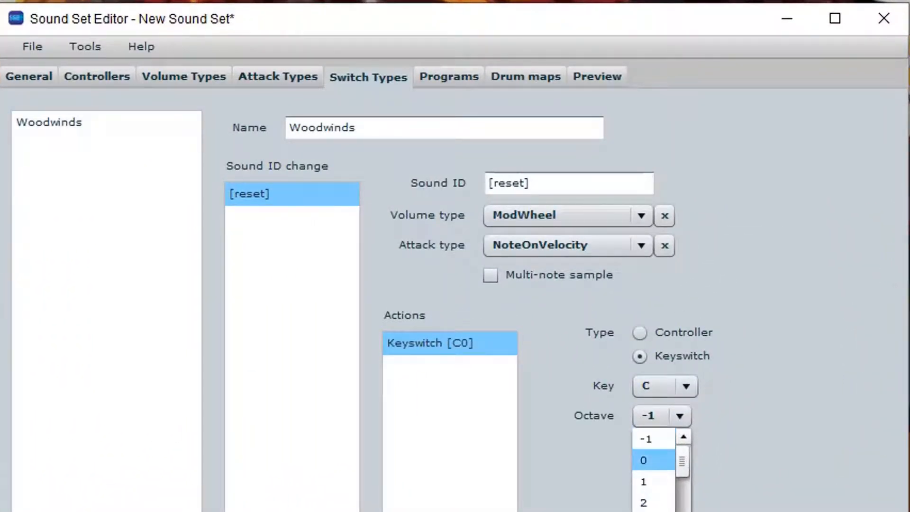
pyautogui.click(649, 460)
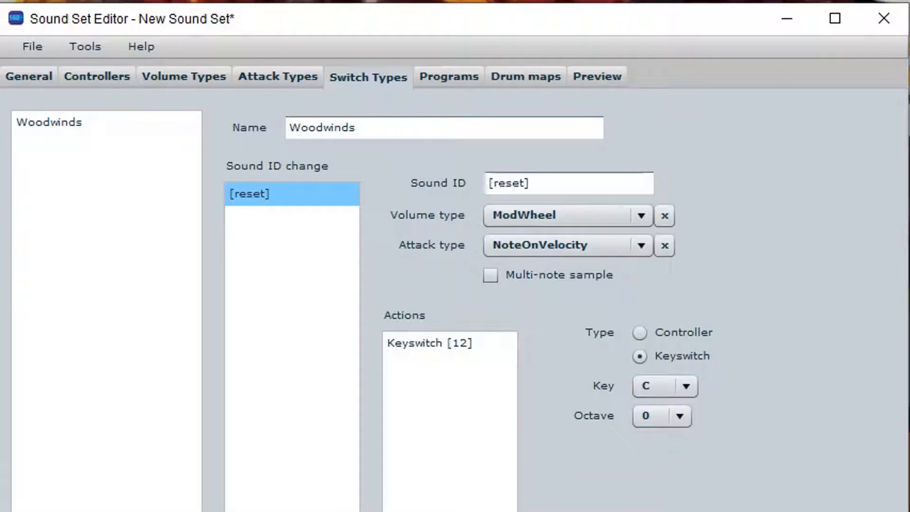
pyautogui.click(450, 344)
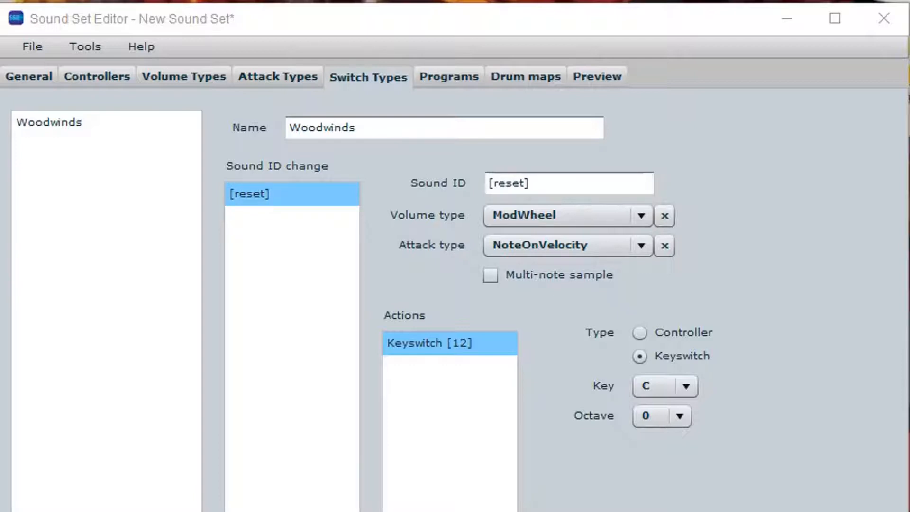
# Add a second sound ID change to the Woodwinds switch type and set its sound ID to "+legato".
pyautogui.click(236, 510)
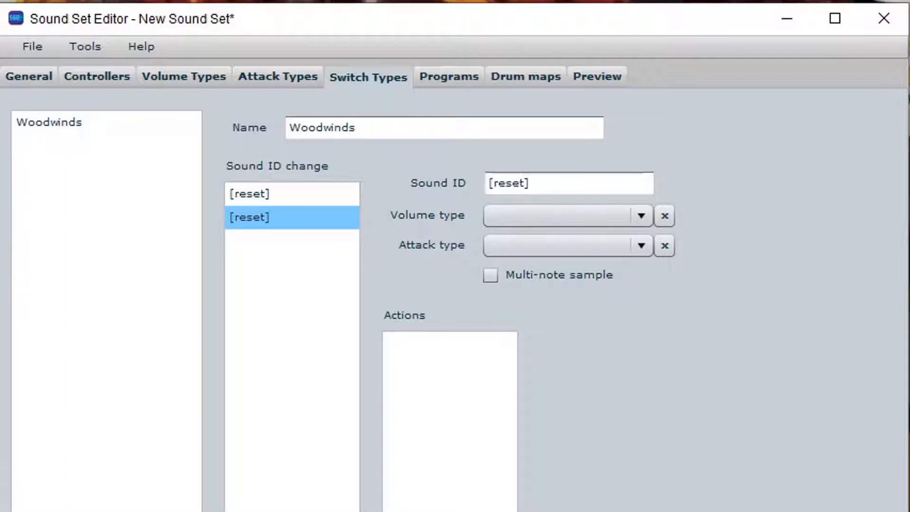
pyautogui.click(531, 184)
pyautogui.hotkey('ctrl', 'a')
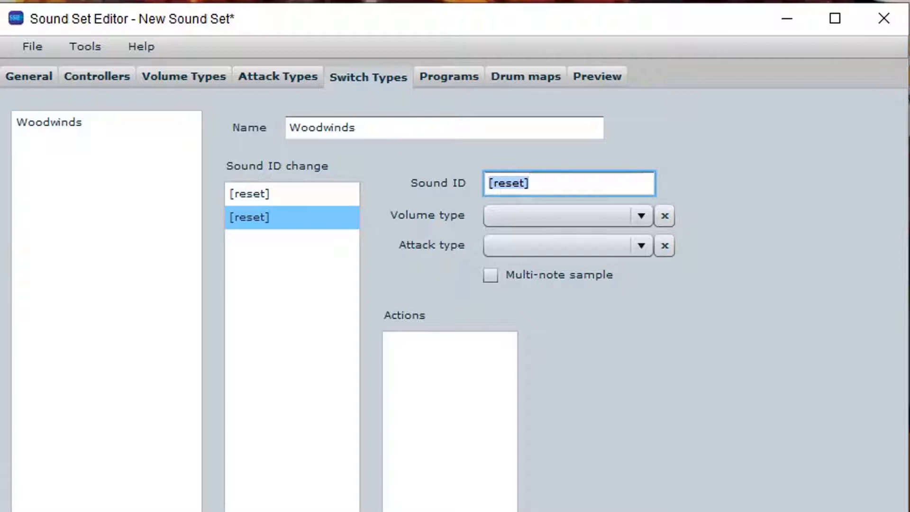
pyautogui.write('+')
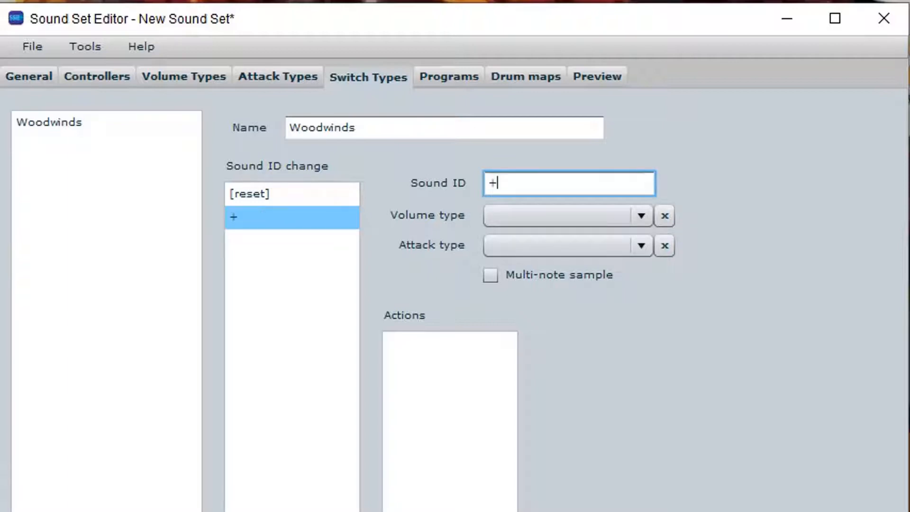
pyautogui.write('legato')
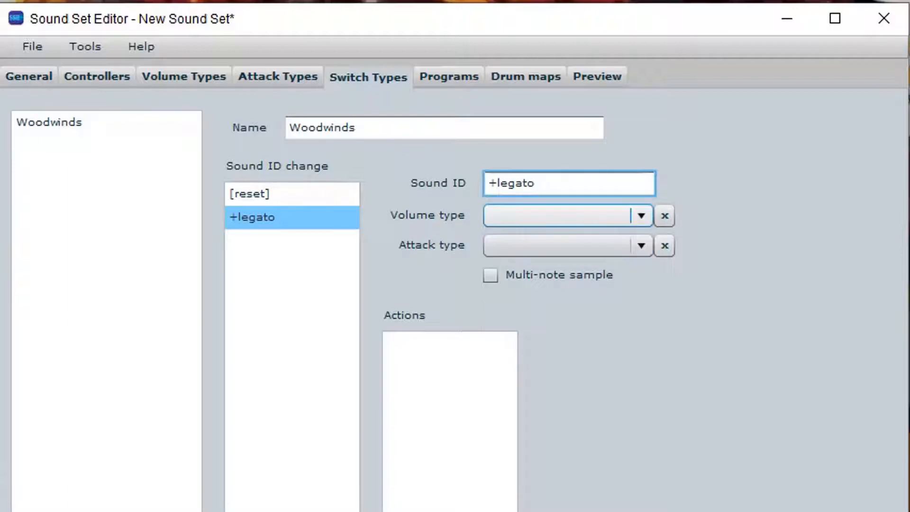
# Set the +legato sound ID change's volume type to ModWheel and its attack type to NoteOnVelocity, matching the [reset] entry.
pyautogui.click(567, 216)
pyautogui.click(291, 194)
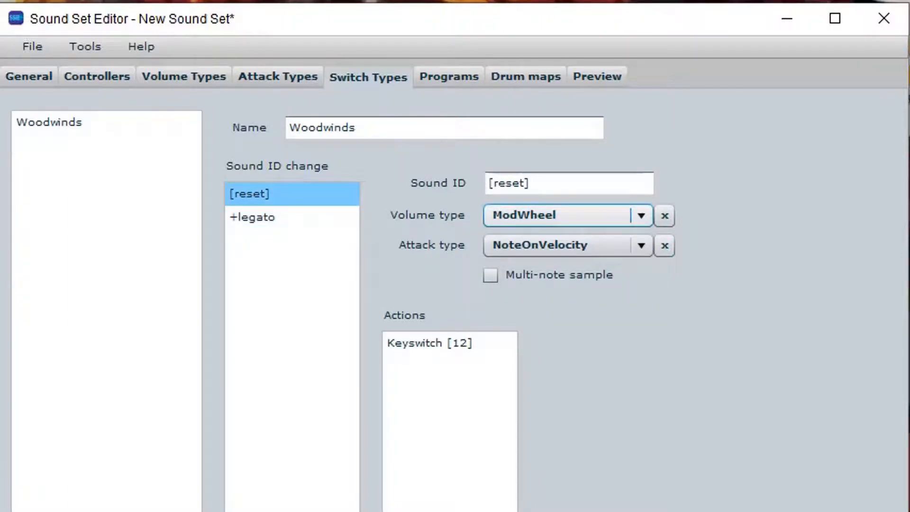
pyautogui.click(292, 218)
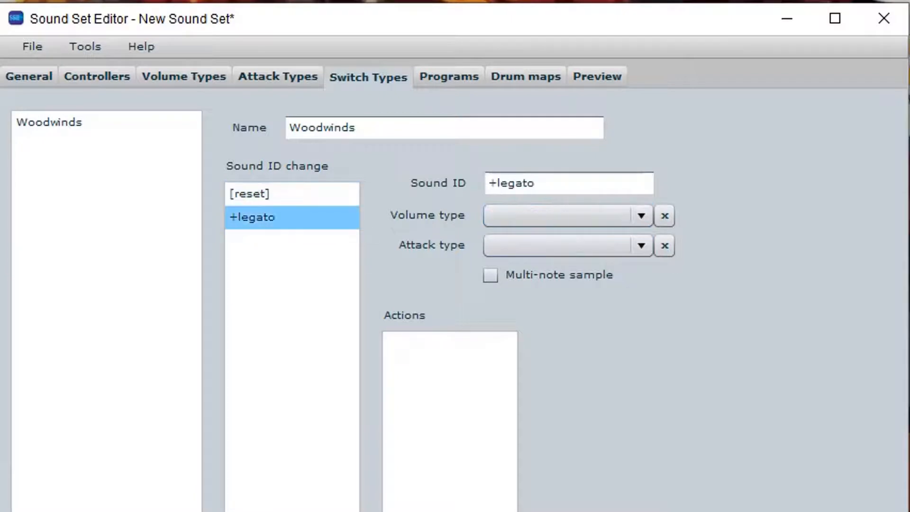
pyautogui.click(568, 215)
pyautogui.click(567, 259)
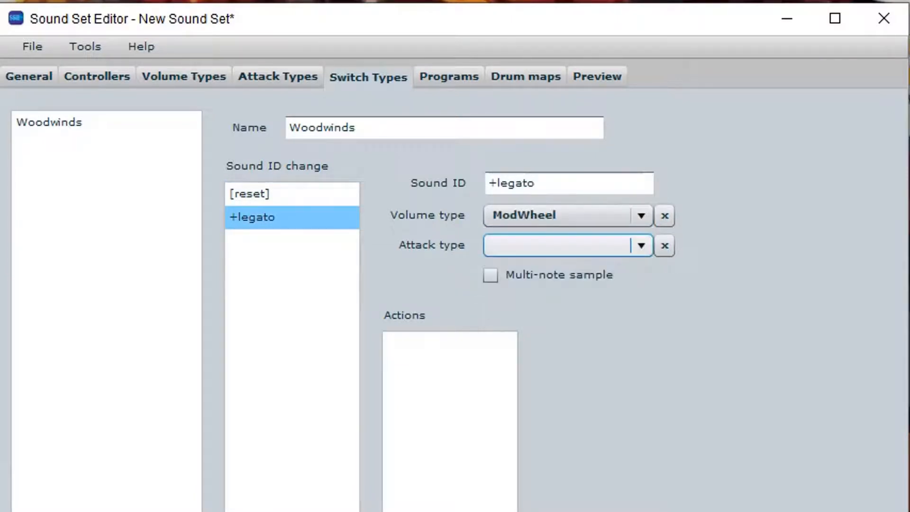
pyautogui.click(567, 245)
pyautogui.click(568, 266)
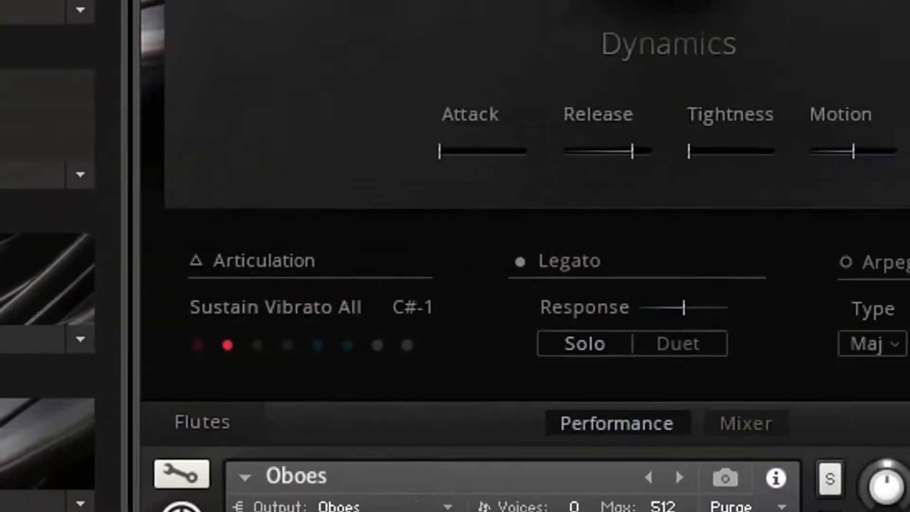
# Give the +legato sound ID change a keyswitch action with key C# and octave 0, and compare it with the [reset] entry.
pyautogui.click(902, 224)
pyautogui.click(884, 247)
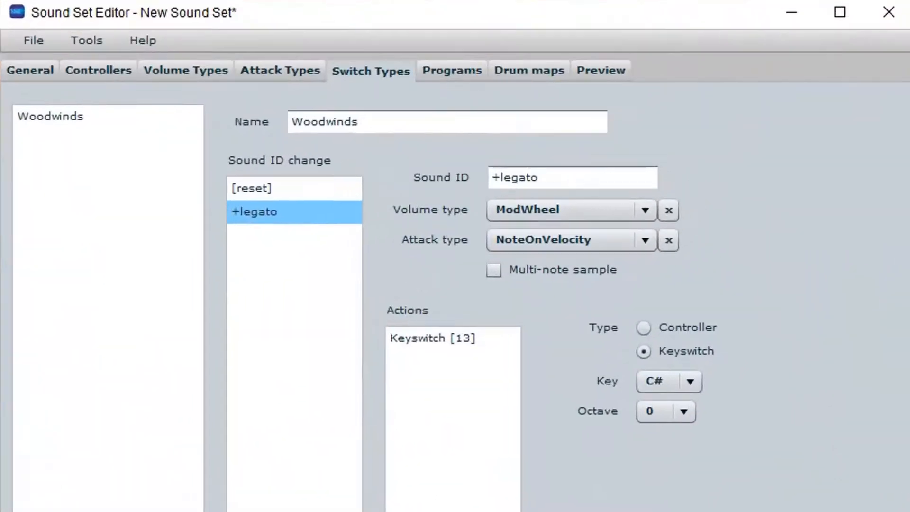
pyautogui.click(294, 188)
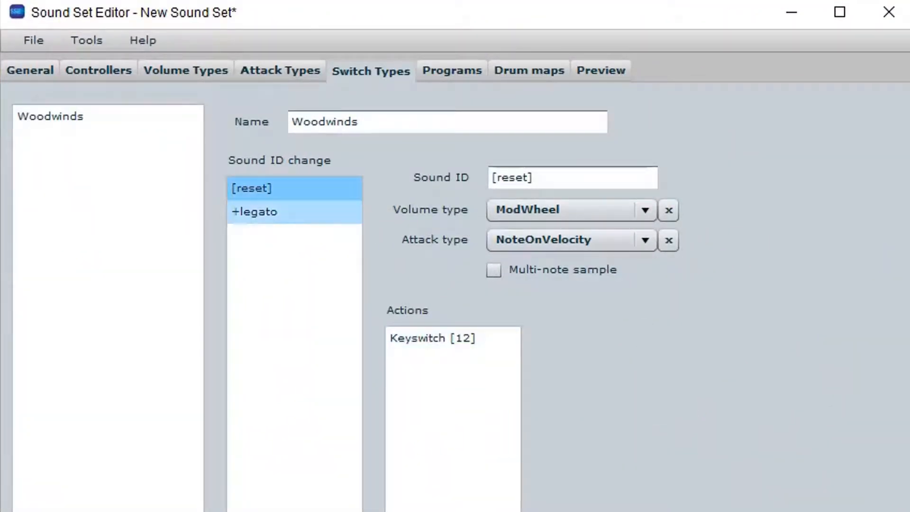
pyautogui.click(294, 212)
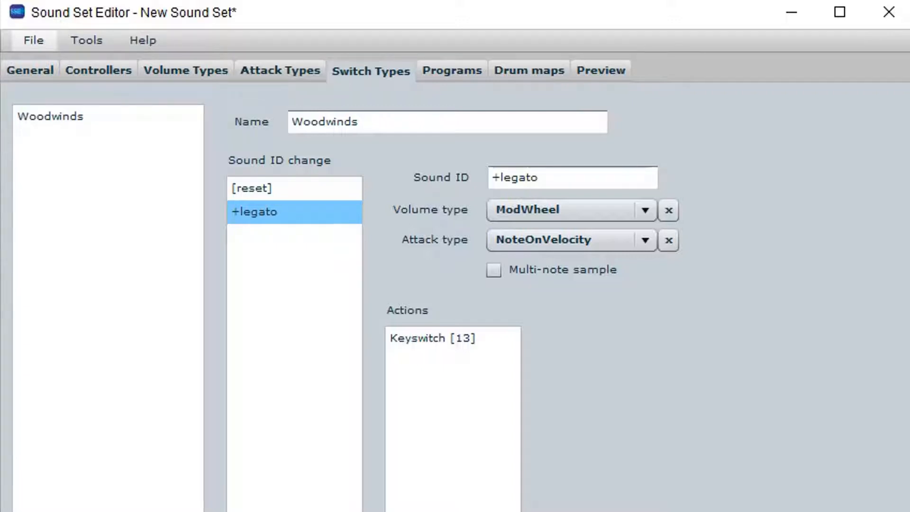
# Save the new sound set in the Sounds folder as "Symphony Series Test.xml".
pyautogui.click(34, 40)
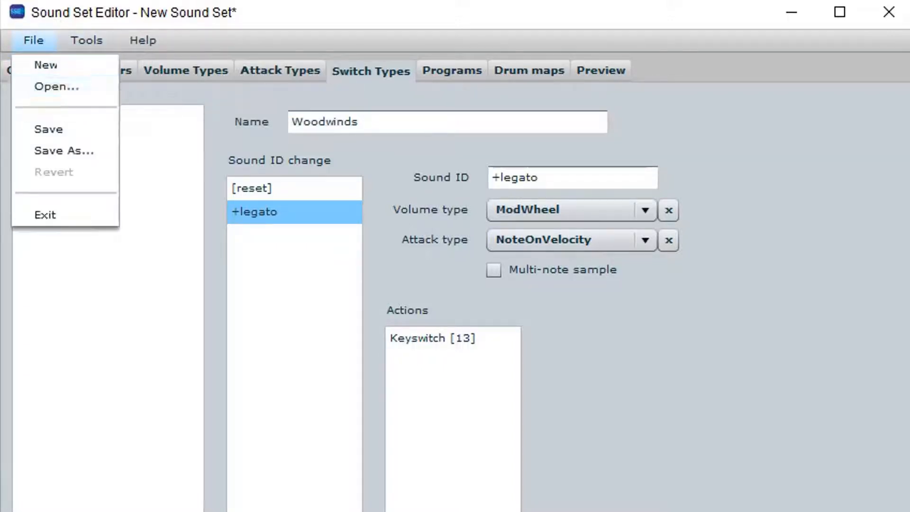
pyautogui.click(75, 130)
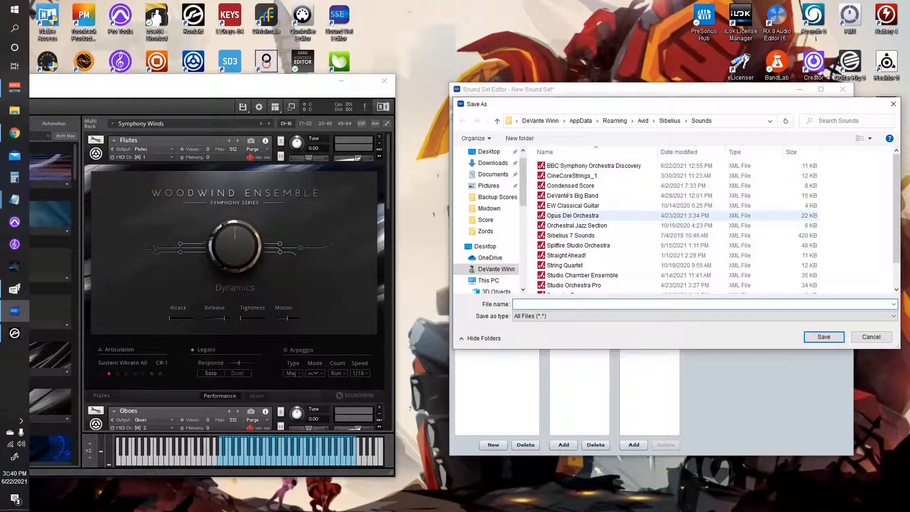
pyautogui.write('Sy')
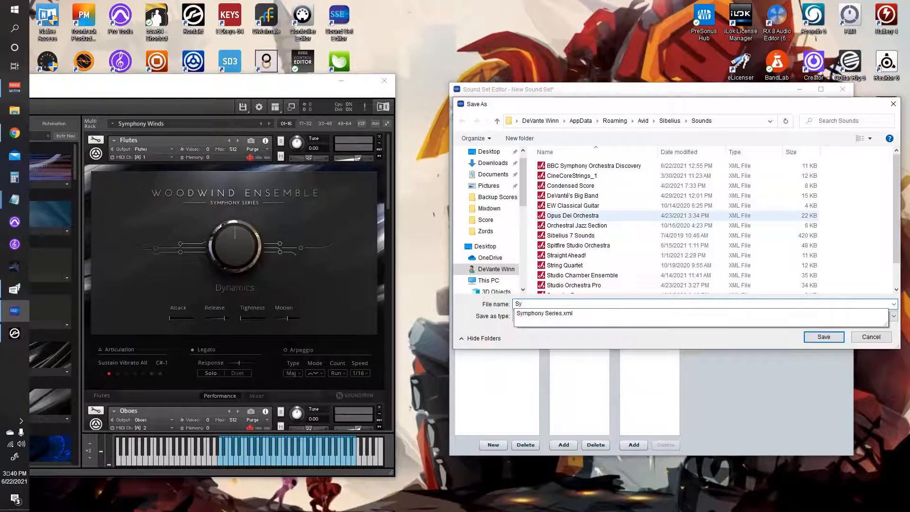
pyautogui.press('Down')
pyautogui.press('BackSpace')
pyautogui.press('BackSpace')
pyautogui.press('BackSpace')
pyautogui.press('BackSpace')
pyautogui.write('Test')
pyautogui.press('Return')
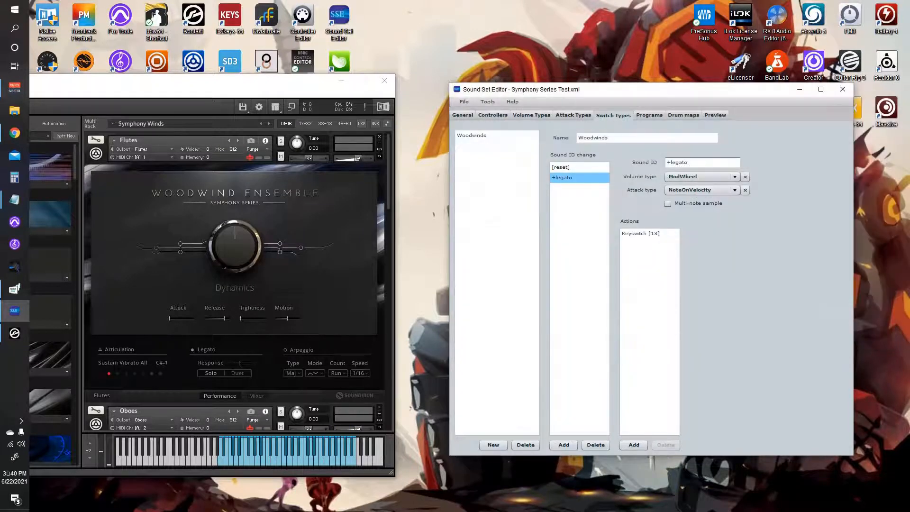
# Open the existing Symphony Series sound set from the Sounds folder.
pyautogui.click(464, 102)
pyautogui.click(476, 123)
pyautogui.scroll(-1, 616, 271)
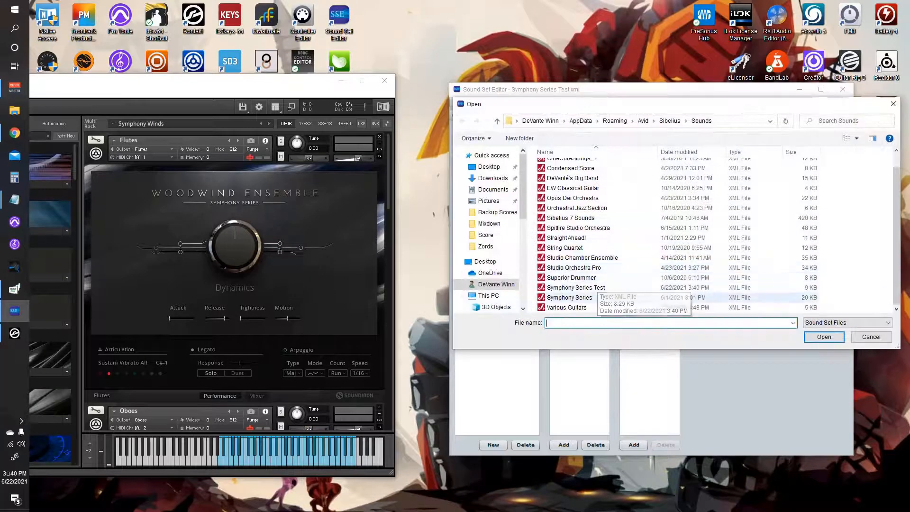
pyautogui.doubleClick(573, 297)
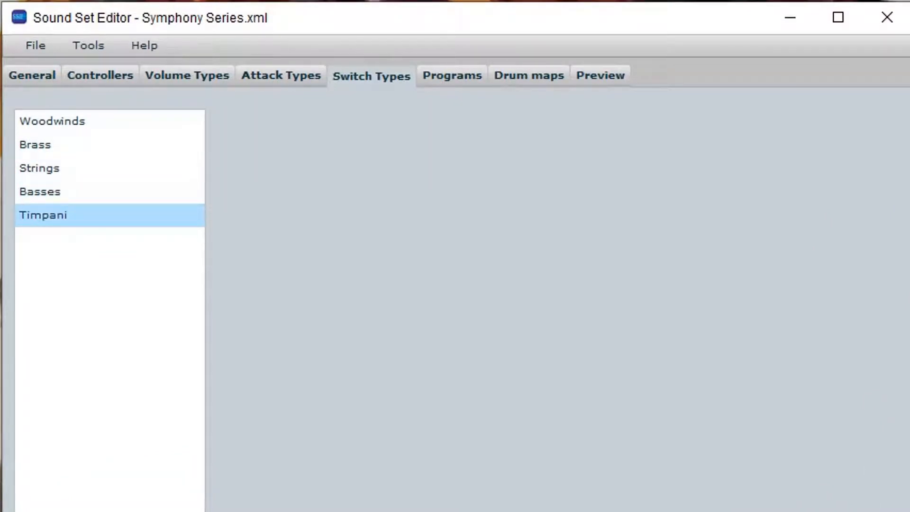
# Review the [reset], +legato and +staccato entries of the Woodwinds switch type, including the key and octave of the +staccato keyswitch.
pyautogui.click(110, 121)
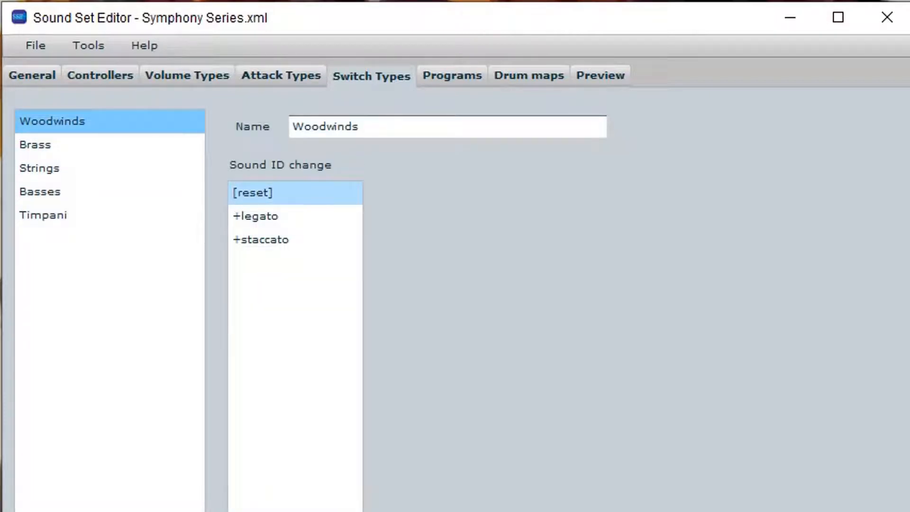
pyautogui.click(296, 193)
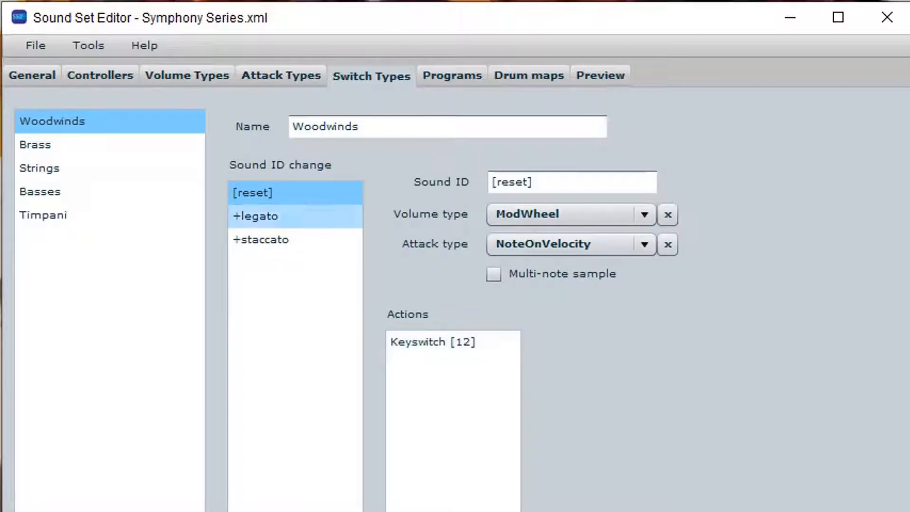
pyautogui.click(295, 216)
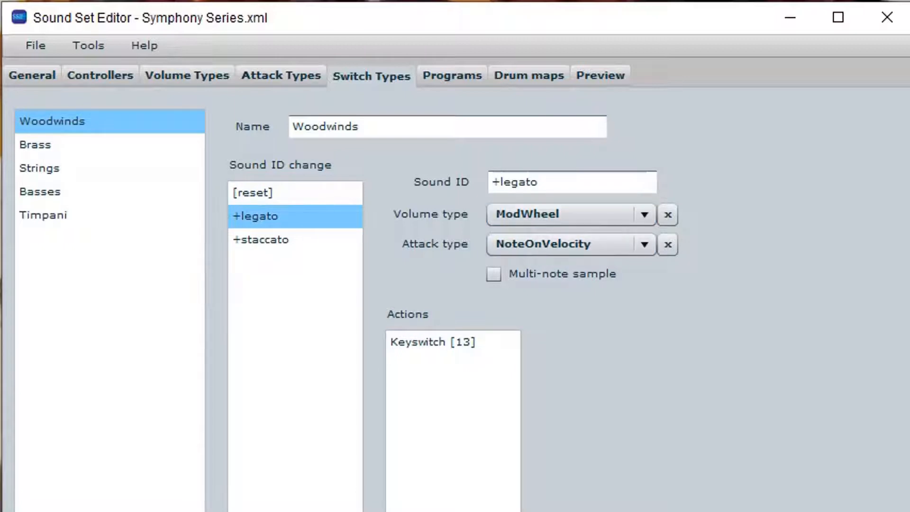
pyautogui.click(296, 240)
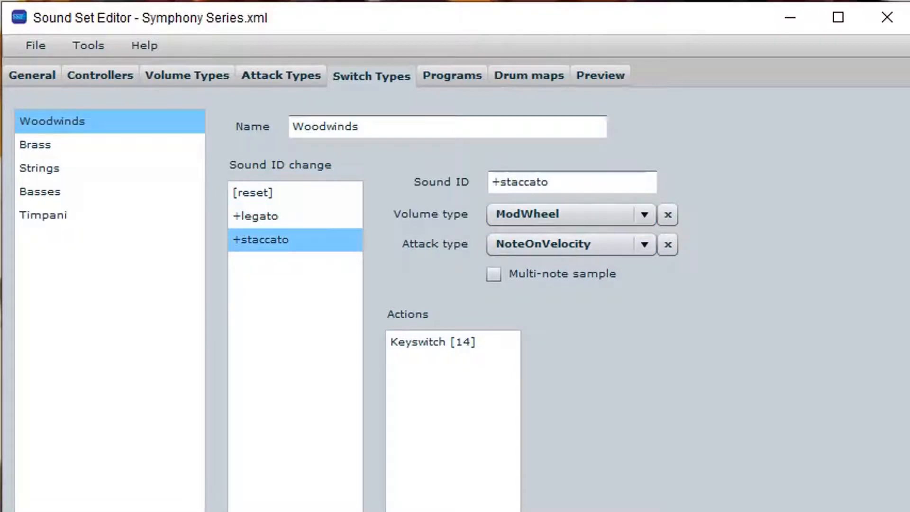
pyautogui.hotkey('alt', 'Tab')
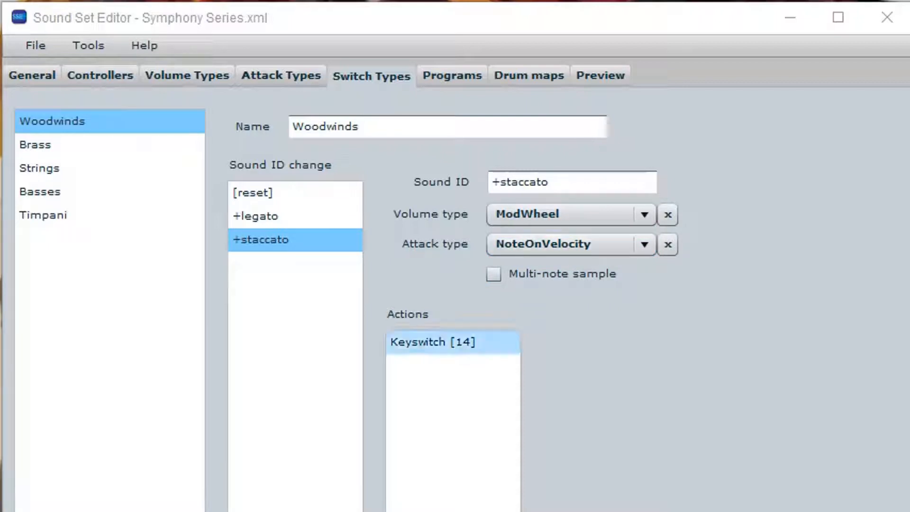
pyautogui.click(453, 342)
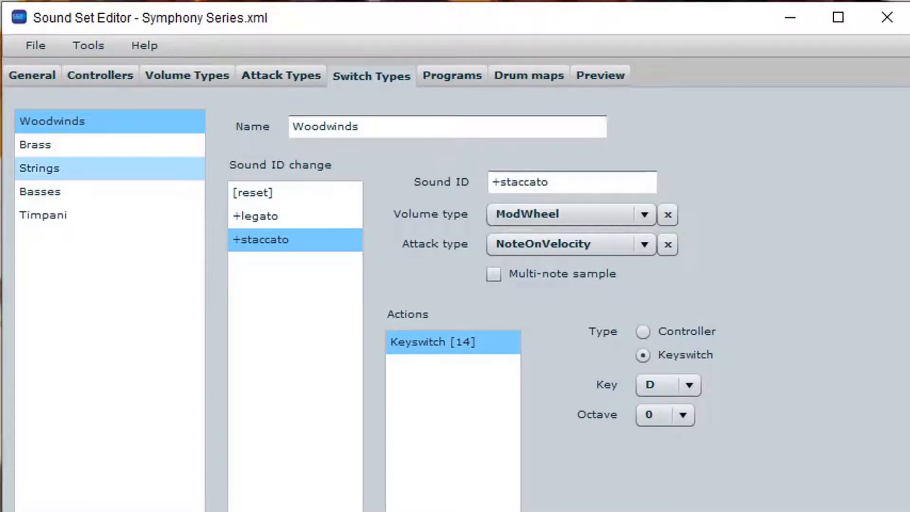
# Show the Strings switch type's +mute entry and load the Symphony Strings multi in Kontakt, replacing the current multi.
pyautogui.click(39, 168)
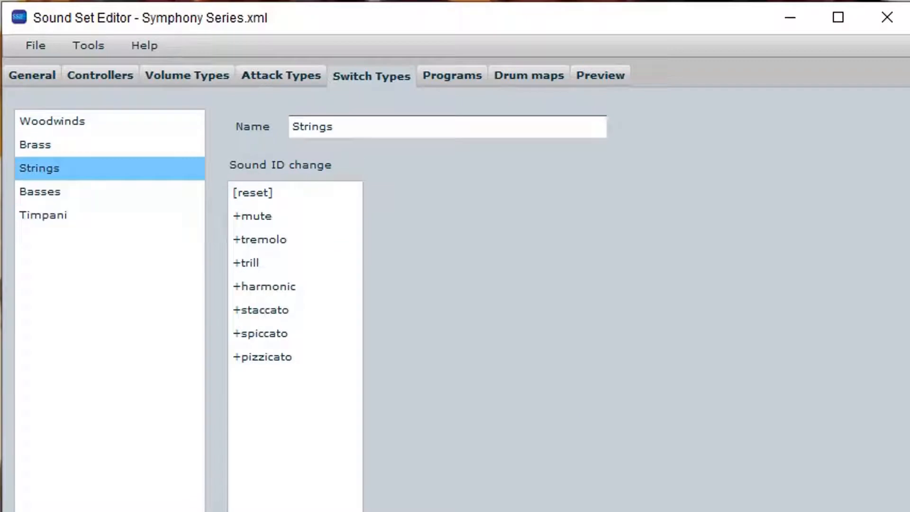
pyautogui.click(253, 216)
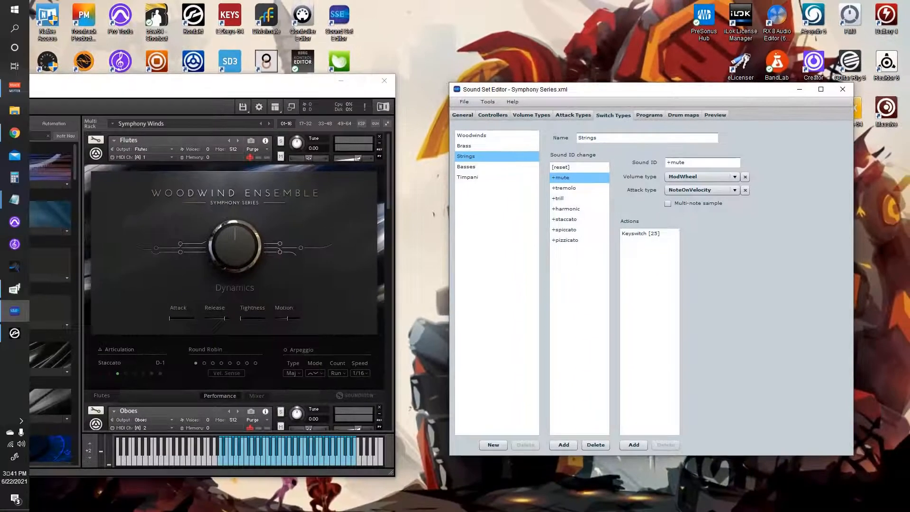
pyautogui.click(243, 106)
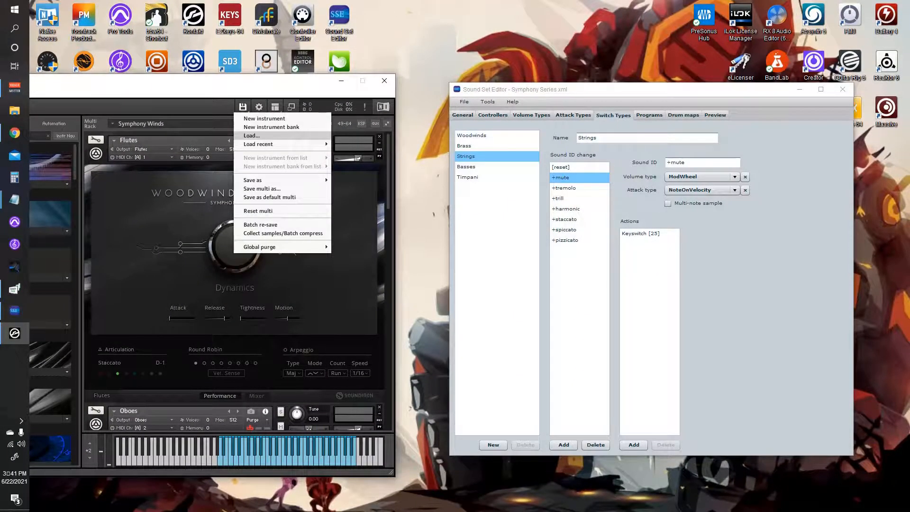
pyautogui.click(256, 137)
pyautogui.scroll(-5, 208, 213)
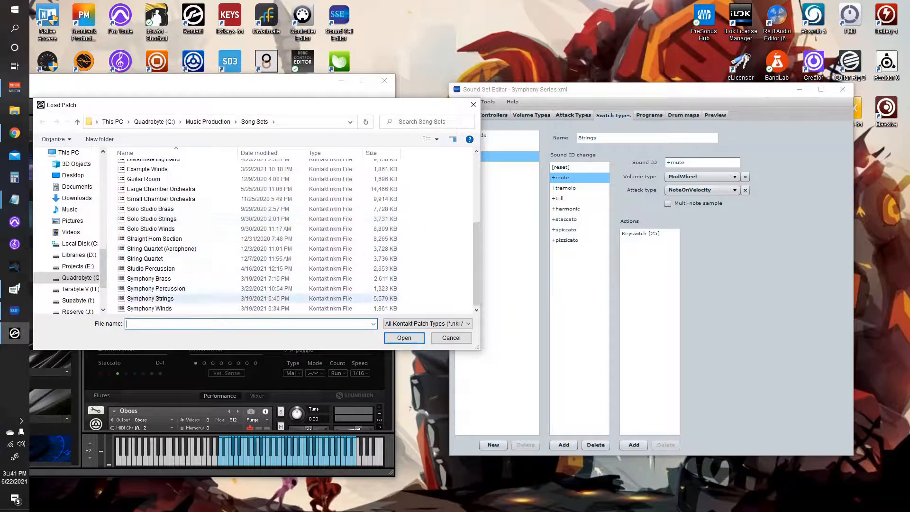
pyautogui.doubleClick(189, 299)
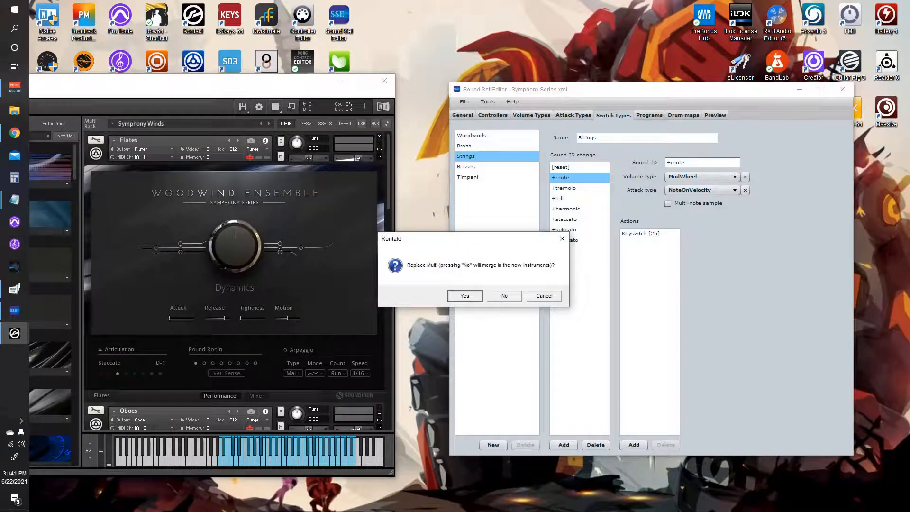
pyautogui.click(464, 296)
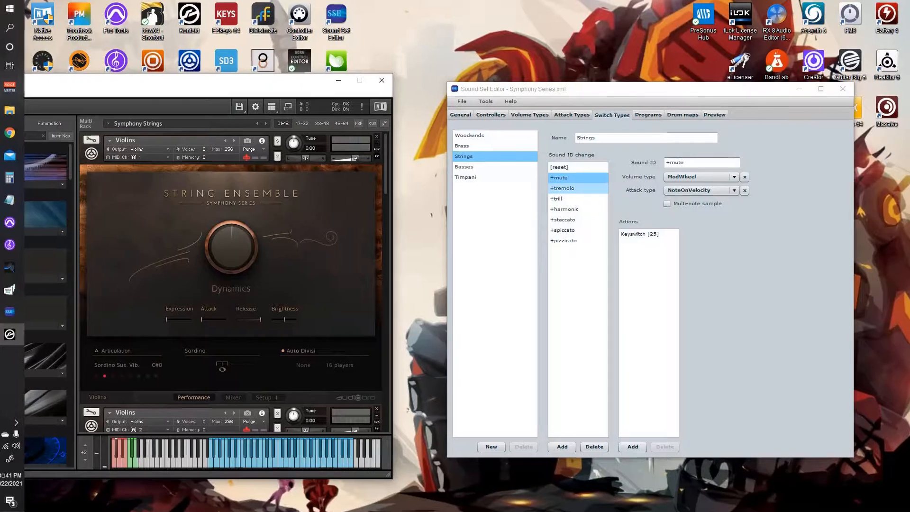
# In Sound Set Editor, change the Strings +tremolo entry's sound ID to "+tremolo.unmeasured" and save the sound set.
pyautogui.click(564, 189)
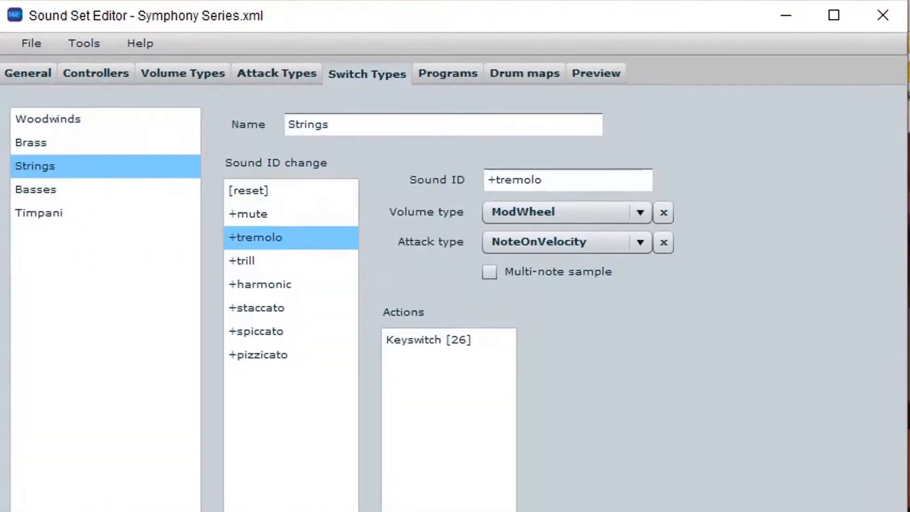
pyautogui.click(543, 180)
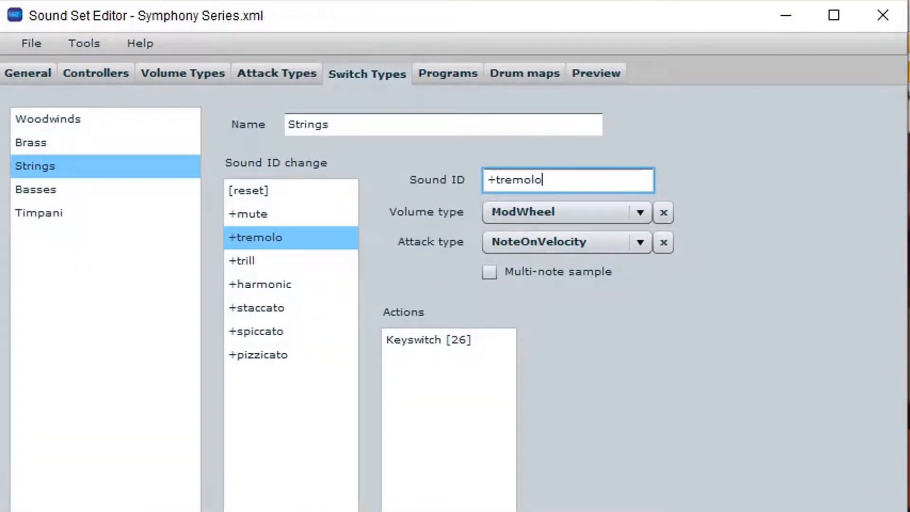
pyautogui.write('.unmeasured')
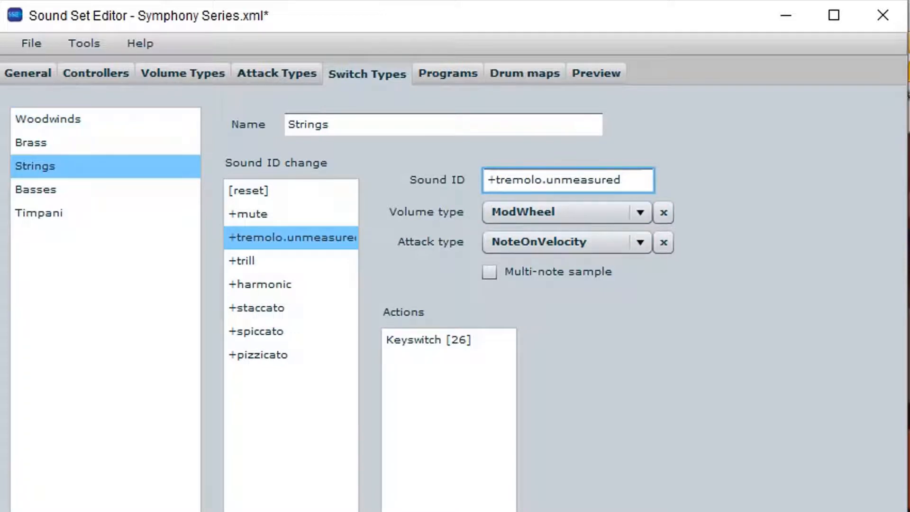
pyautogui.click(32, 44)
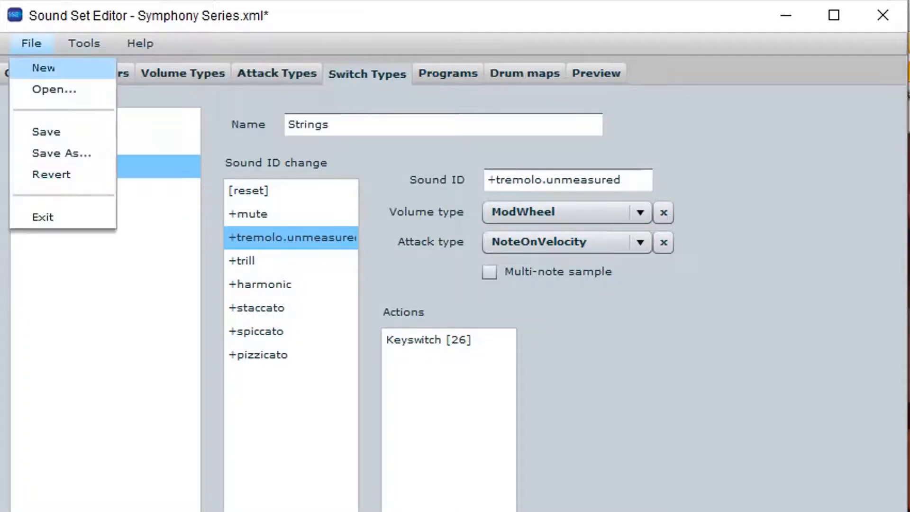
pyautogui.click(46, 132)
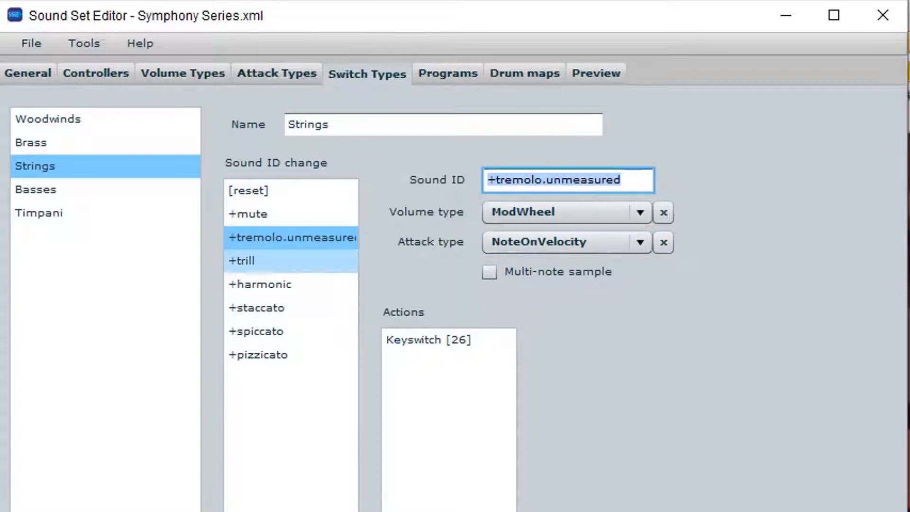
# Enable Multi-note sample for the Strings +tremolo.unmeasured and +trill entries.
pyautogui.click(266, 261)
pyautogui.click(284, 238)
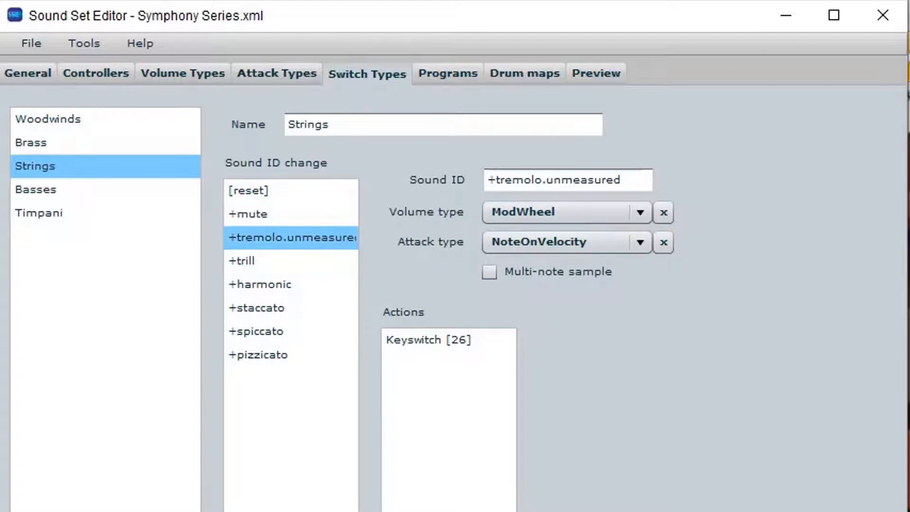
pyautogui.click(489, 271)
pyautogui.click(290, 261)
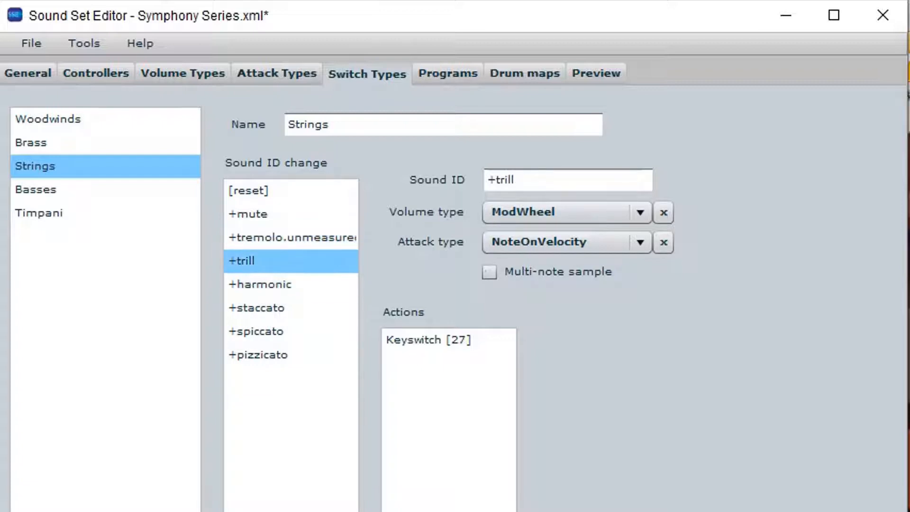
pyautogui.click(489, 272)
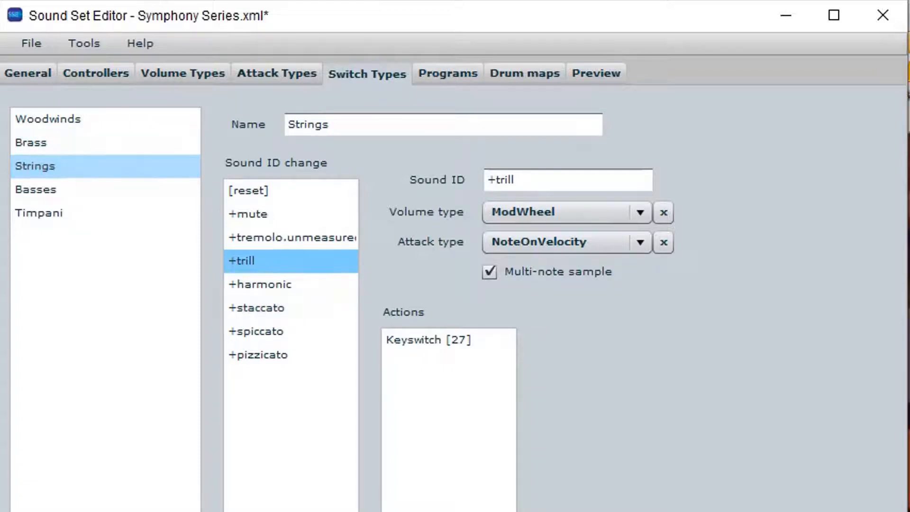
# Check the Woodwinds and Brass sound ID changes and enable Multi-note sample for the Brass +trill entry.
pyautogui.click(66, 119)
pyautogui.click(291, 191)
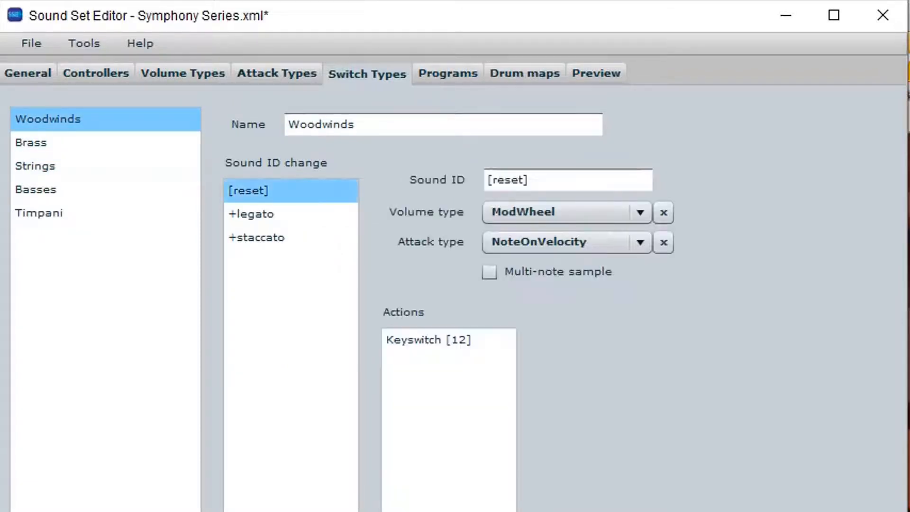
pyautogui.click(290, 214)
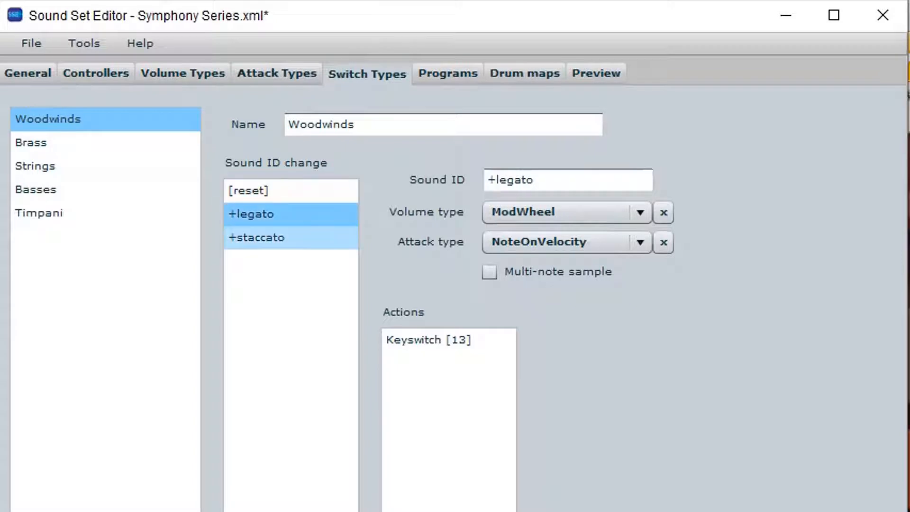
pyautogui.click(290, 238)
pyautogui.click(66, 143)
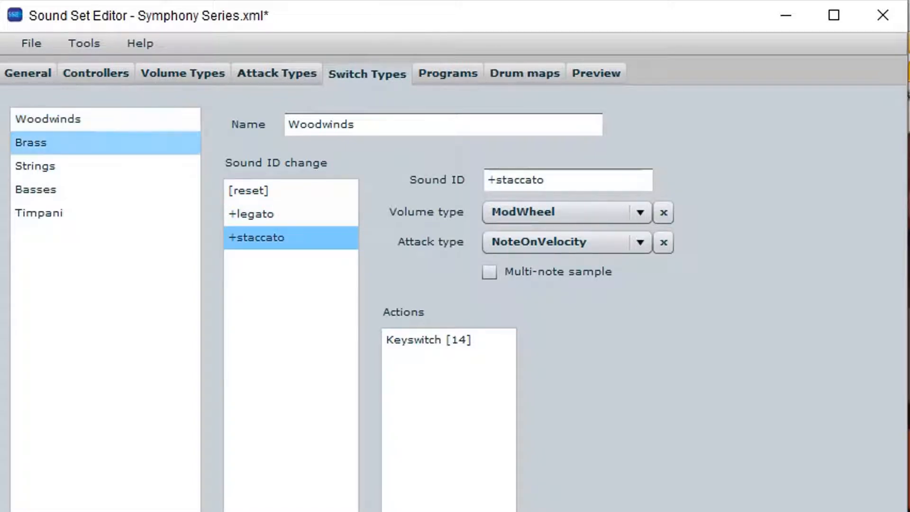
pyautogui.click(291, 261)
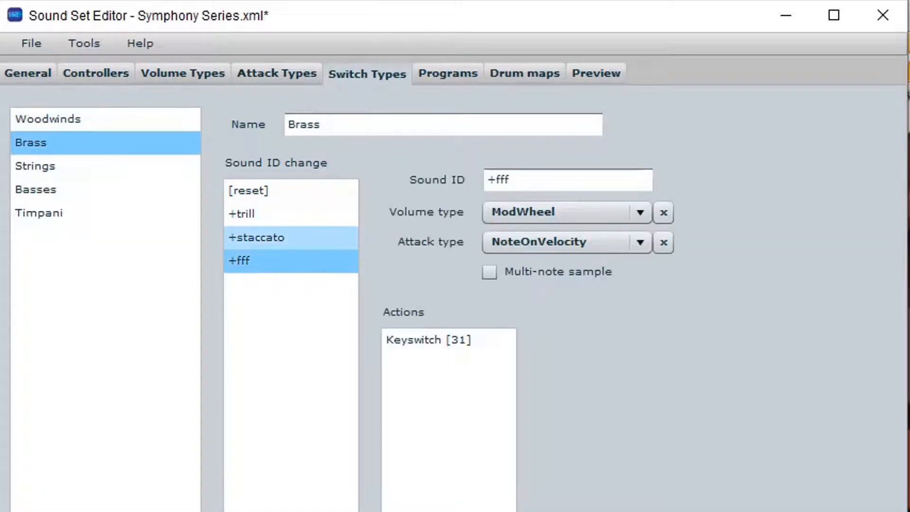
pyautogui.click(291, 237)
pyautogui.click(291, 213)
pyautogui.click(490, 272)
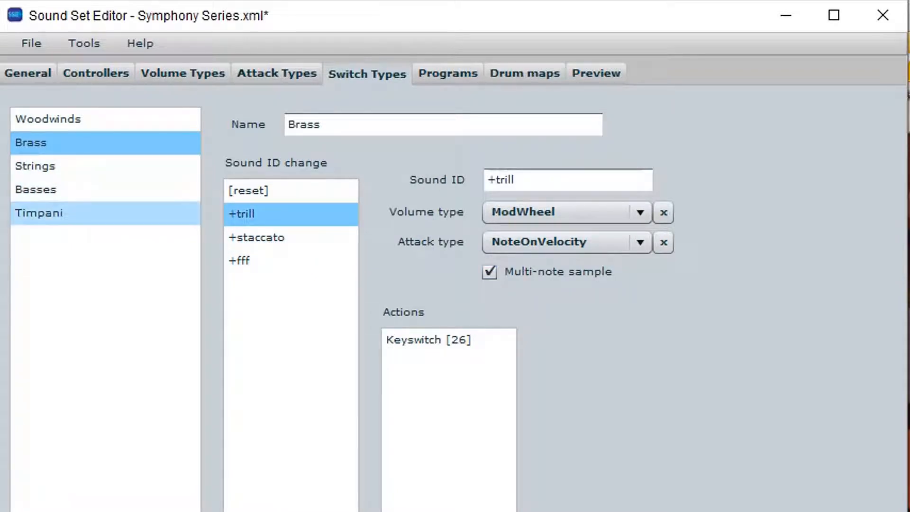
# Change the Basses +tremolo entry's sound ID to "+tremolo.unmeasured".
pyautogui.click(66, 190)
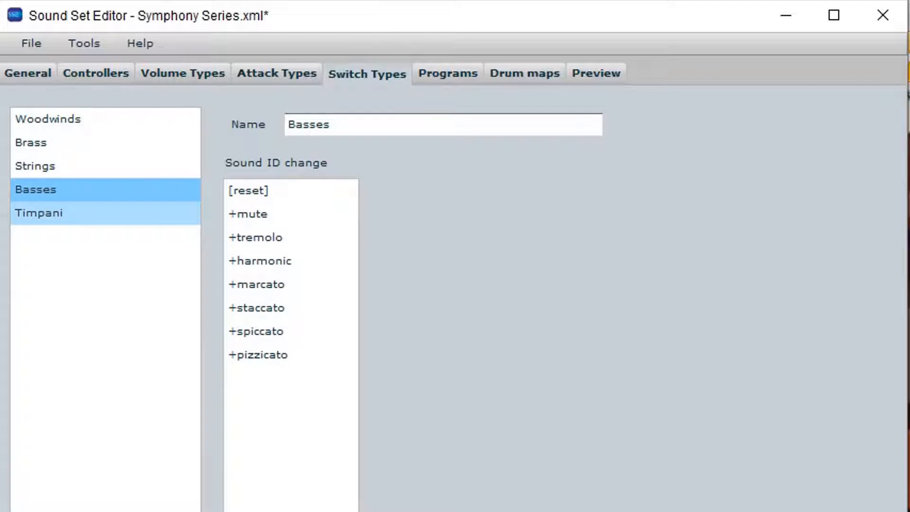
pyautogui.click(291, 237)
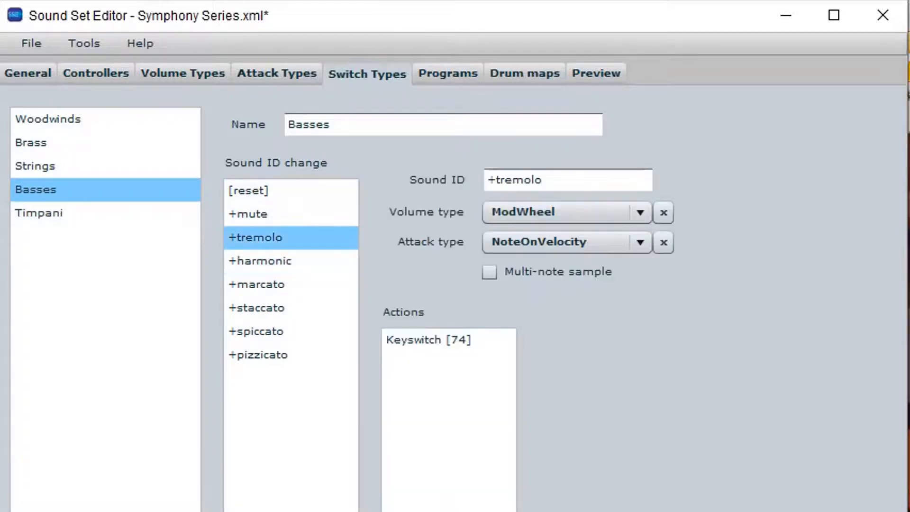
pyautogui.write('.un')
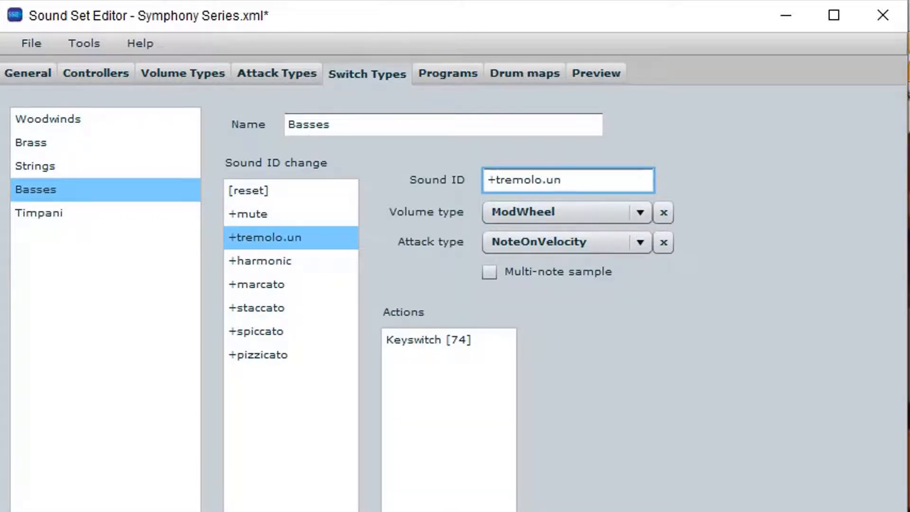
pyautogui.write('measured')
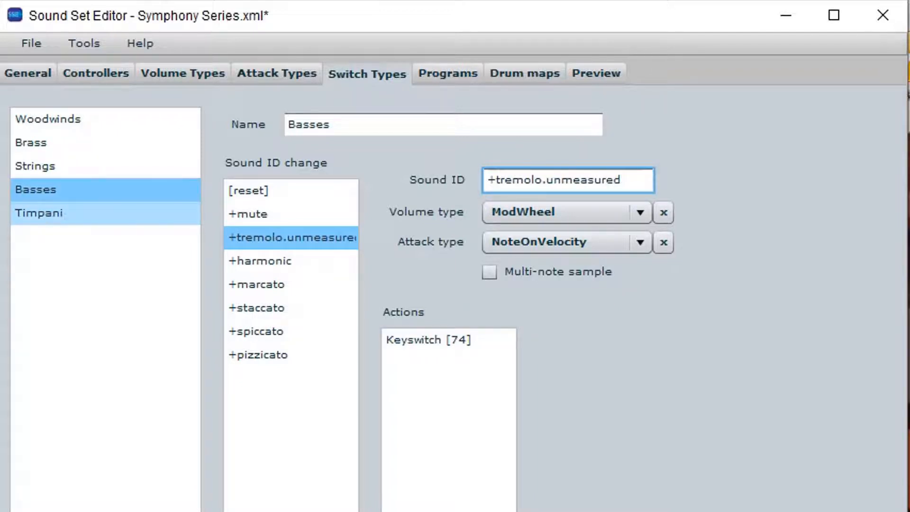
# Change the Timpani +tremolo entry's sound ID to "+tremolo.unmeasured".
pyautogui.click(71, 213)
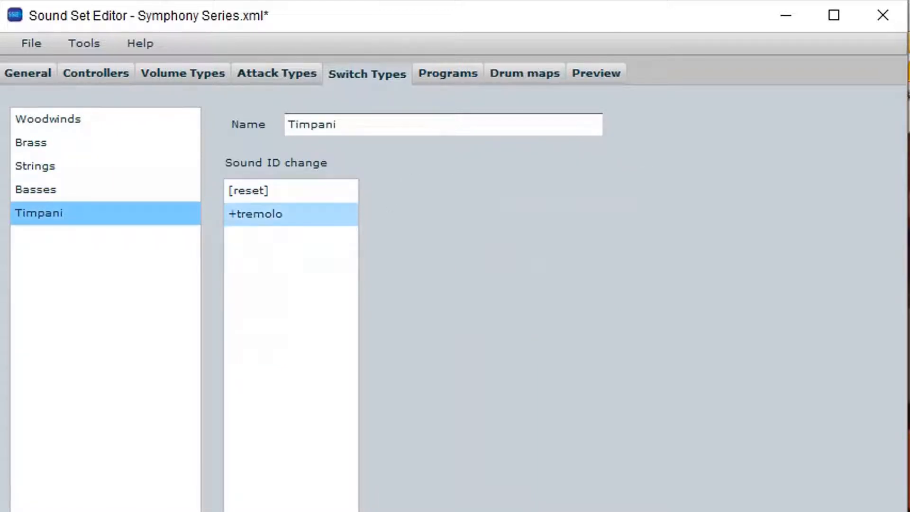
pyautogui.click(266, 214)
pyautogui.click(550, 180)
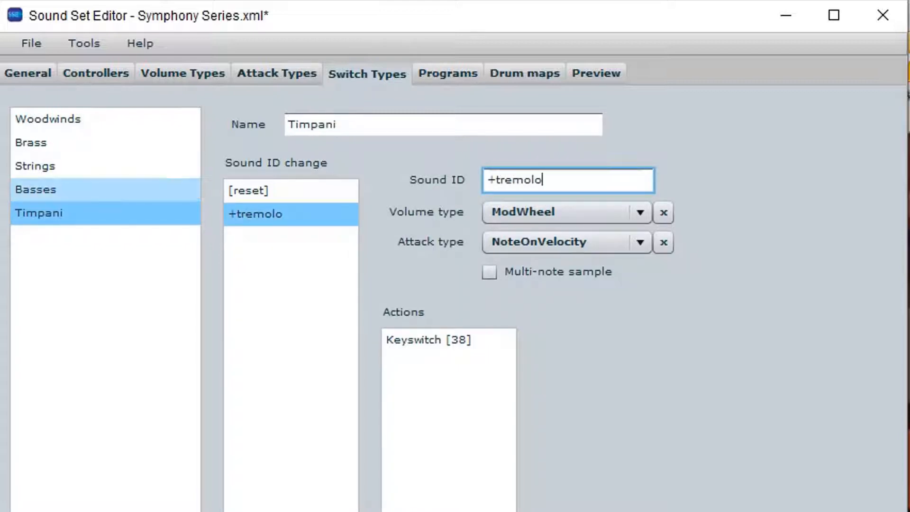
pyautogui.click(35, 190)
pyautogui.click(39, 214)
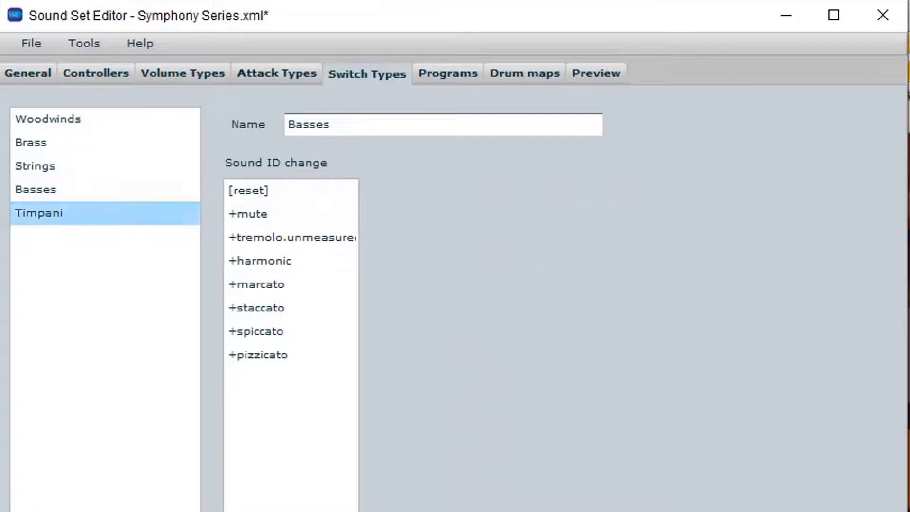
pyautogui.click(256, 214)
pyautogui.click(546, 180)
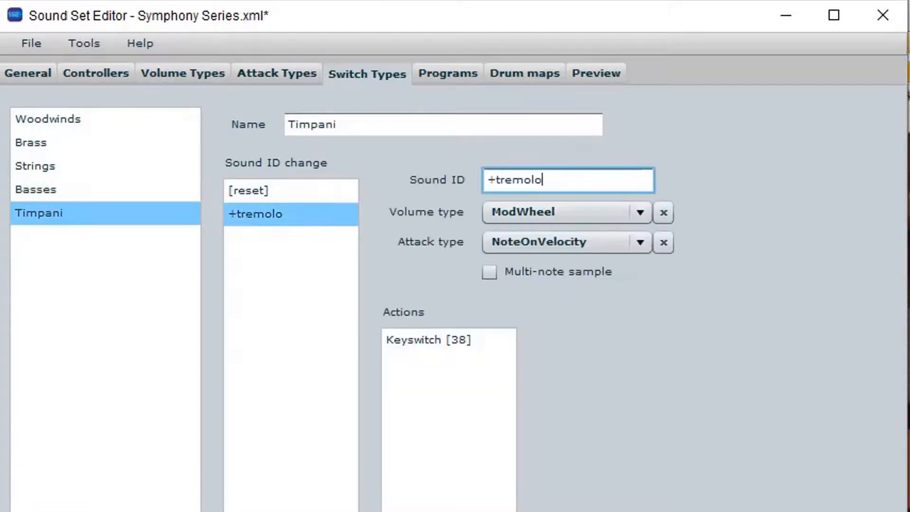
pyautogui.write('.unmea')
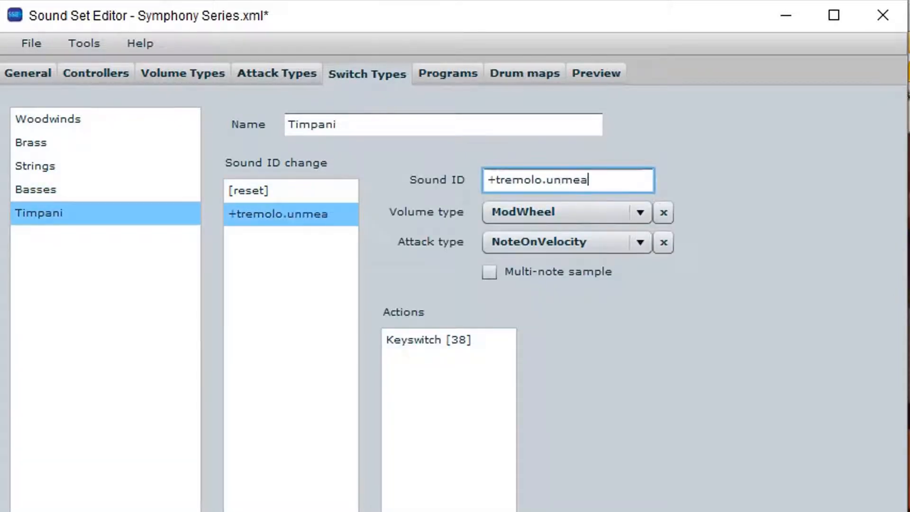
pyautogui.write('sured')
# Enable Multi-note sample for the Timpani and Basses +tremolo.unmeasured entries and save the sound set.
pyautogui.click(490, 272)
pyautogui.click(105, 189)
pyautogui.click(291, 237)
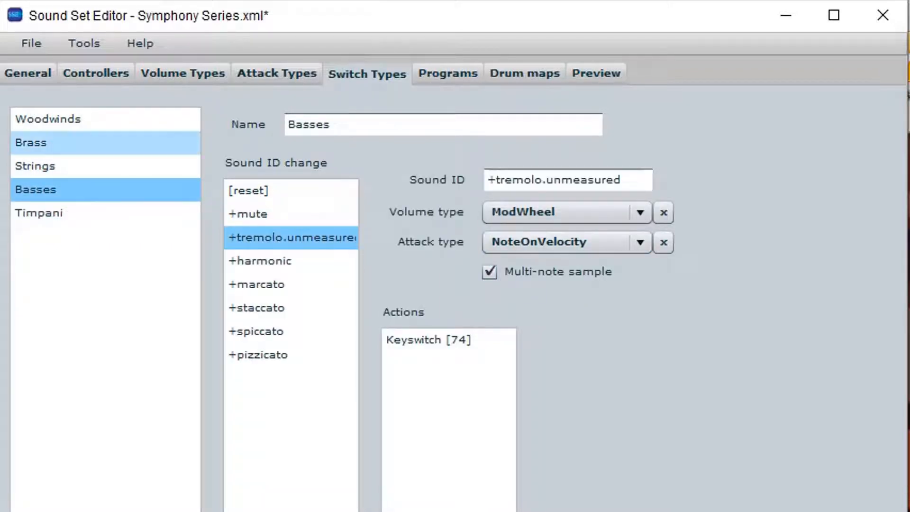
pyautogui.click(31, 43)
pyautogui.click(45, 130)
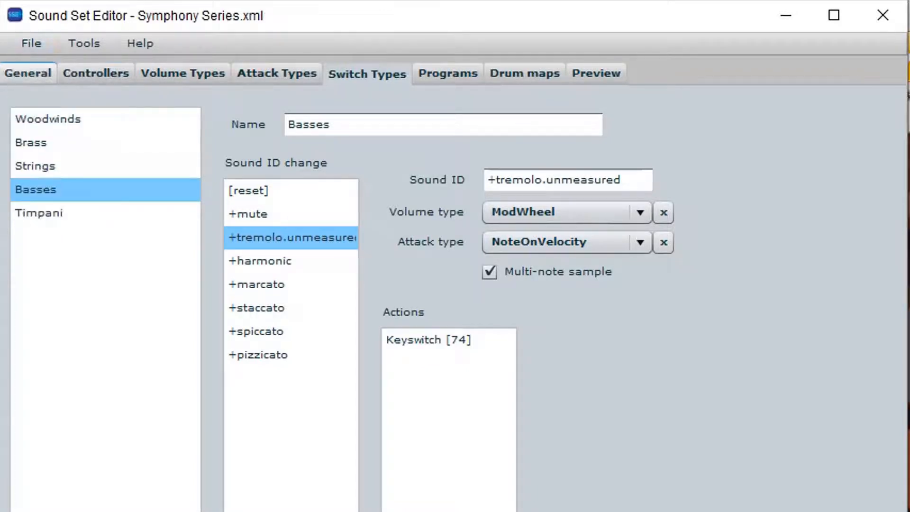
# Review the reset, +legato and +staccato entries of the Woodwinds switch type and the Brass sound ID list.
pyautogui.click(105, 119)
pyautogui.click(291, 191)
pyautogui.click(291, 214)
pyautogui.click(291, 238)
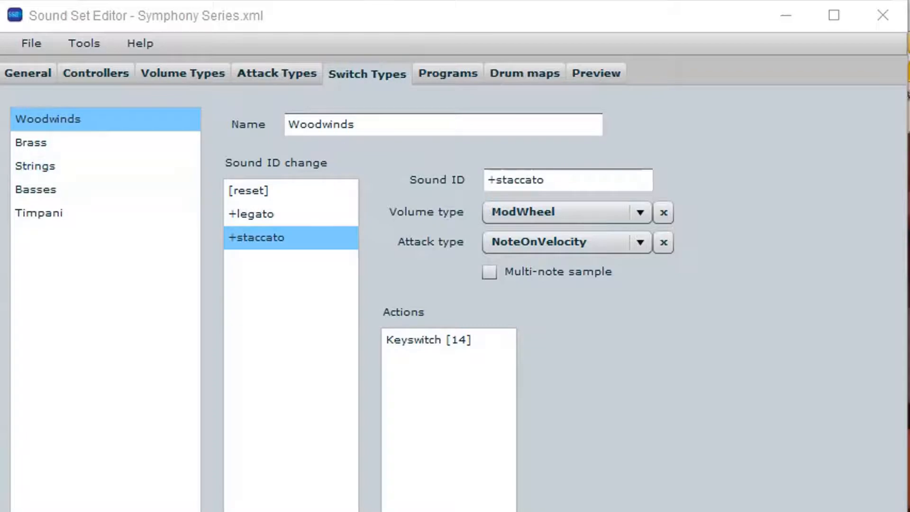
pyautogui.click(95, 143)
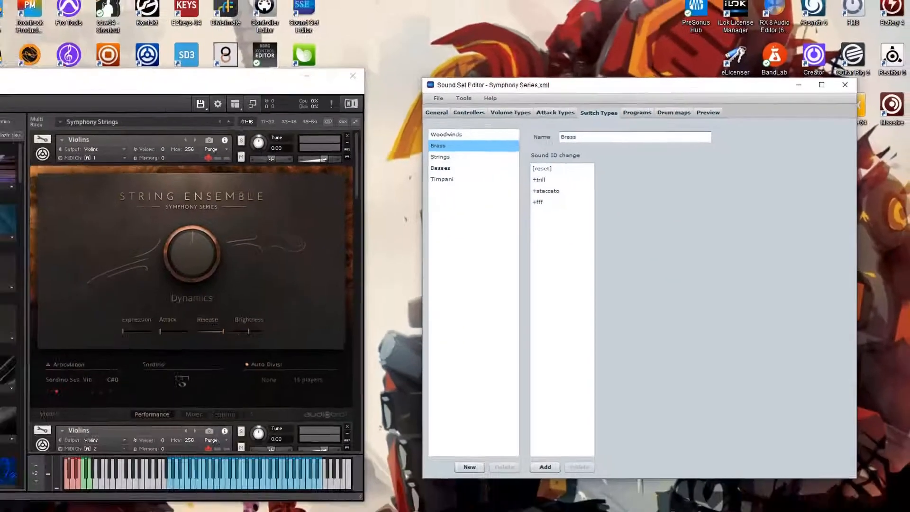
# In Kontakt, load the Studio Woodwinds multi from the Spitfire Studio Orchestra folder in place of the current multi.
pyautogui.click(243, 107)
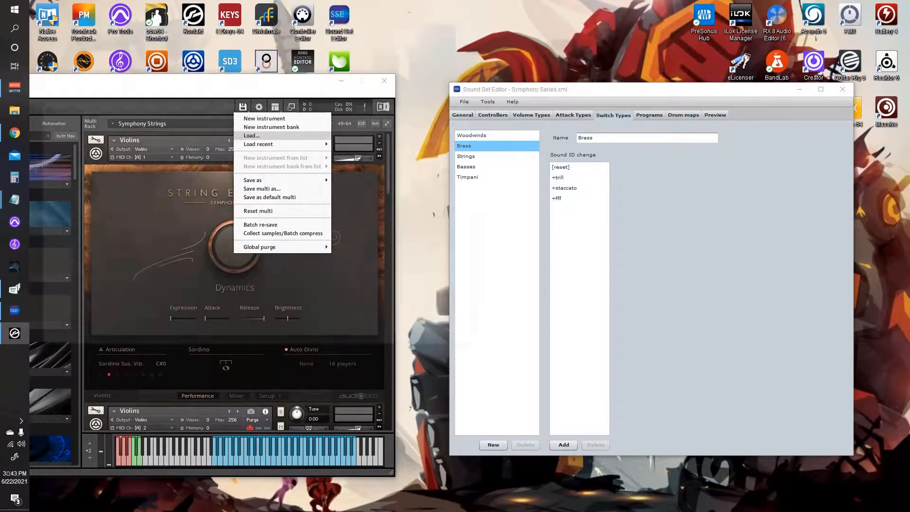
pyautogui.click(251, 135)
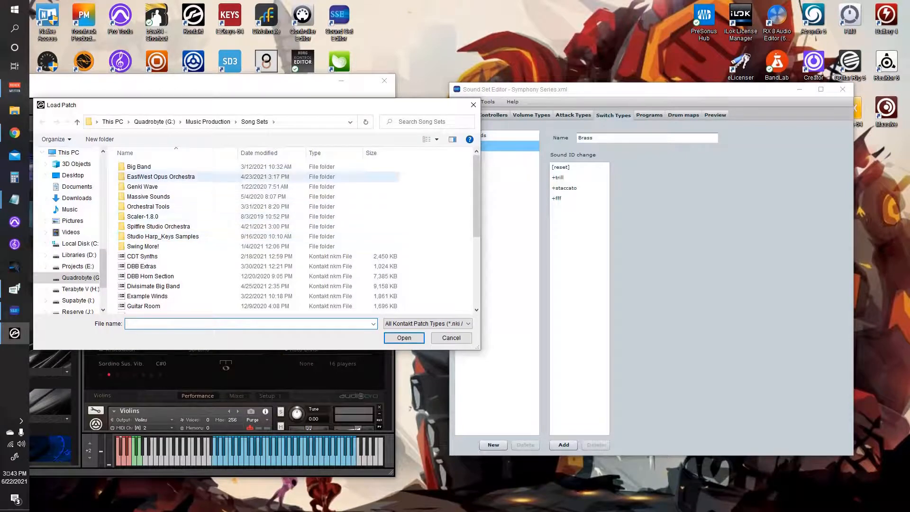
pyautogui.doubleClick(158, 226)
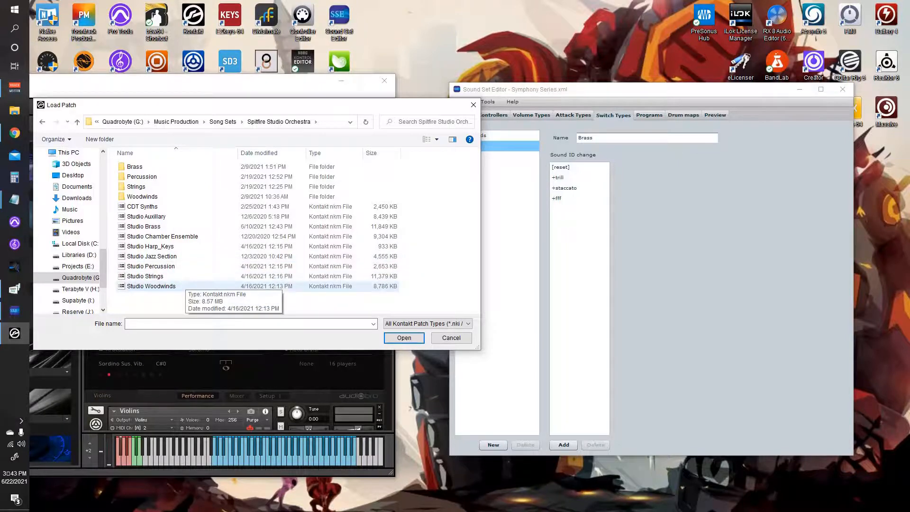
pyautogui.doubleClick(183, 285)
pyautogui.click(466, 295)
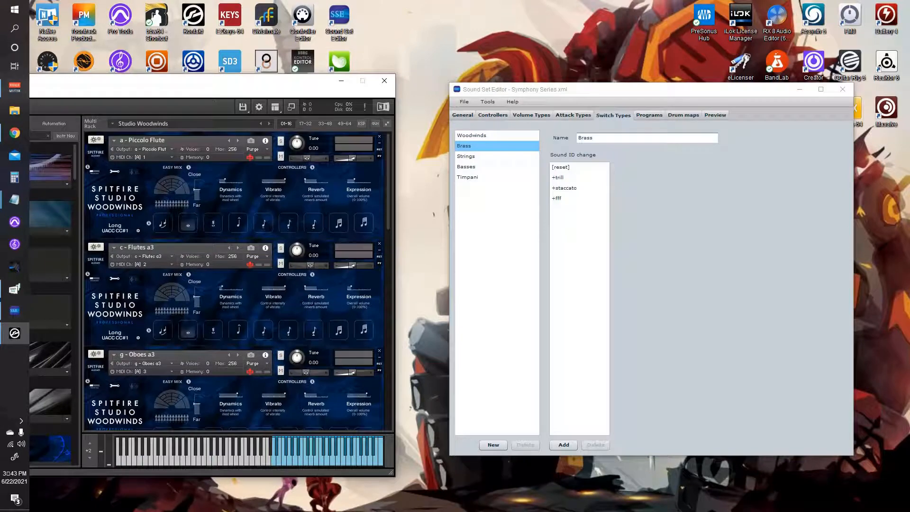
# In Sound Set Editor, open the Spitfire Studio Orchestra sound set and examine the controller action of the Spitfire UACC reset entry.
pyautogui.click(464, 102)
pyautogui.click(474, 123)
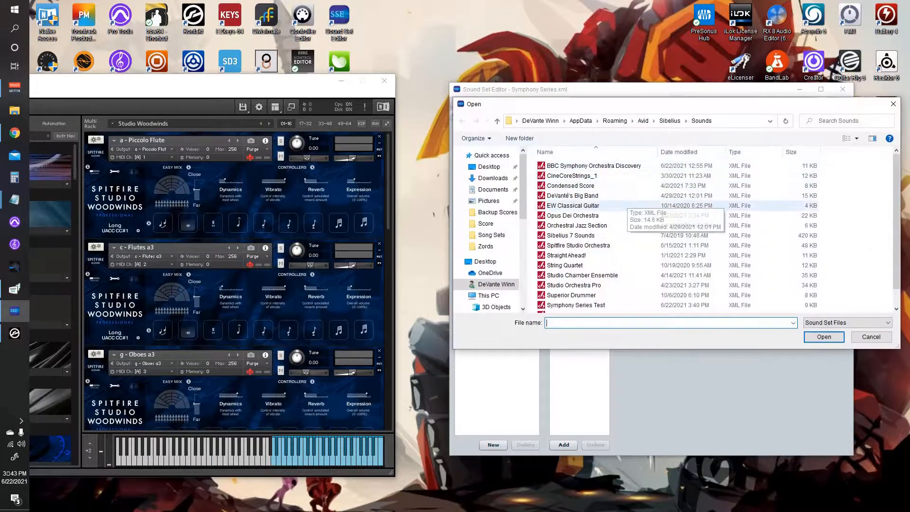
pyautogui.scroll(-1, 593, 218)
pyautogui.doubleClick(578, 227)
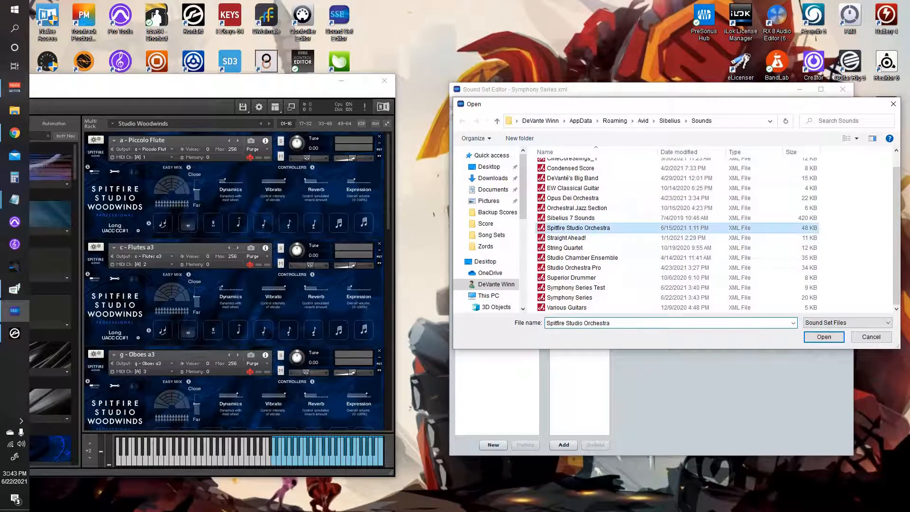
pyautogui.click(474, 135)
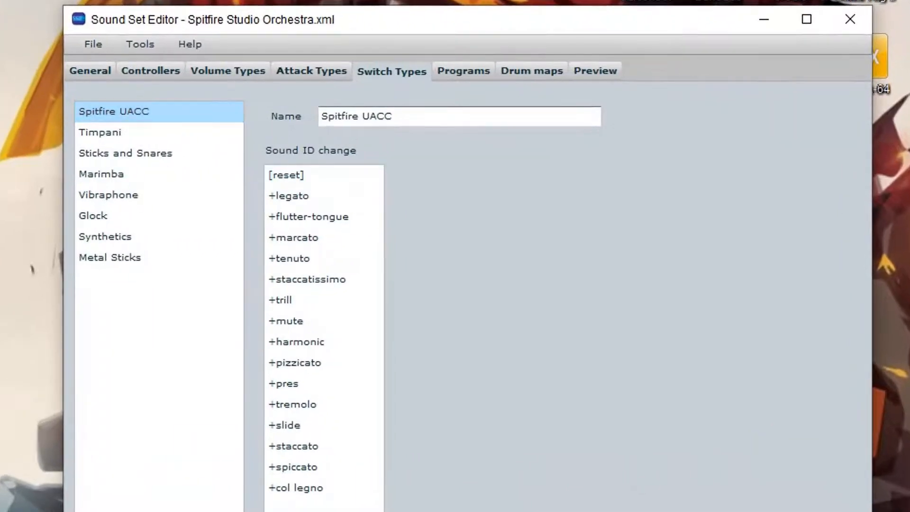
pyautogui.click(286, 175)
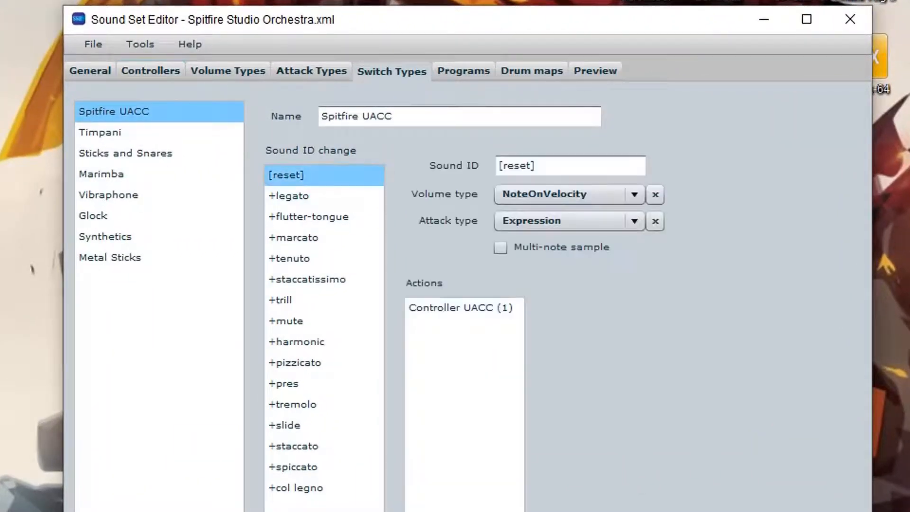
pyautogui.click(461, 308)
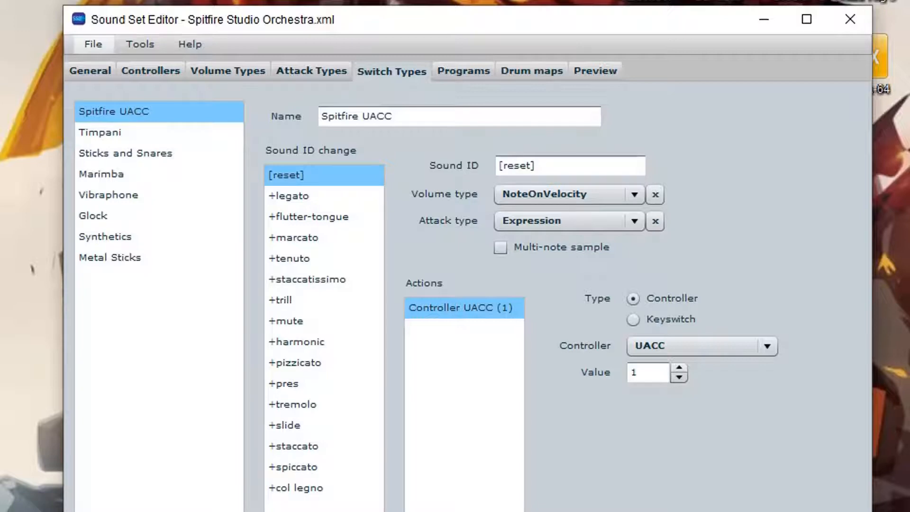
# Reopen the Symphony Series sound set and switch to the Symphony Series Test sound set.
pyautogui.click(93, 44)
pyautogui.click(113, 85)
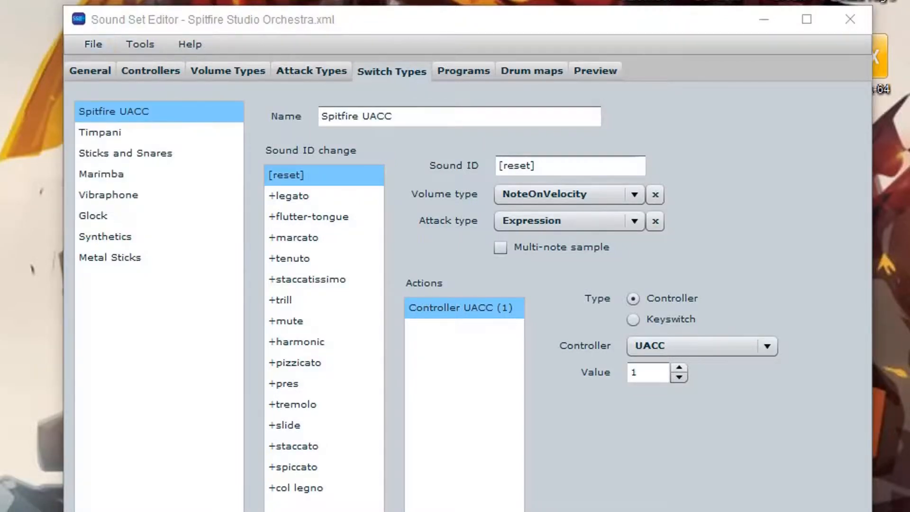
pyautogui.scroll(-1, 308, 213)
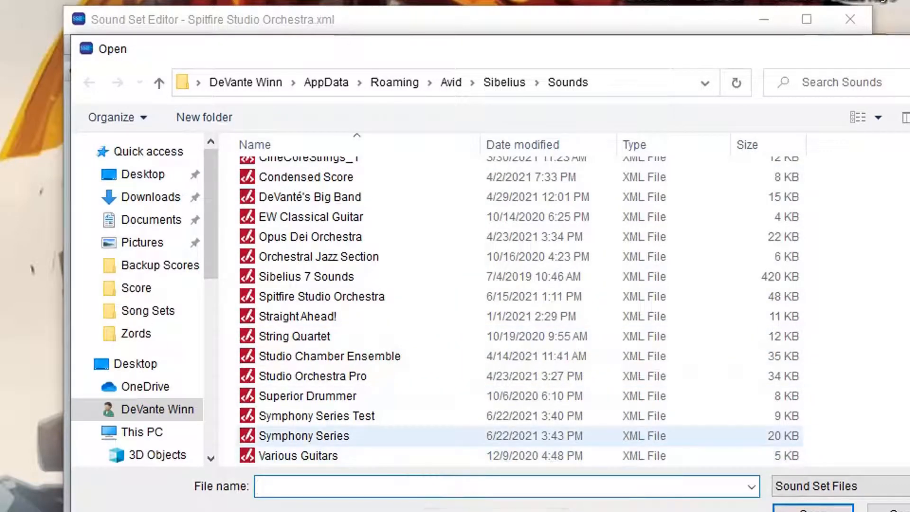
pyautogui.doubleClick(303, 436)
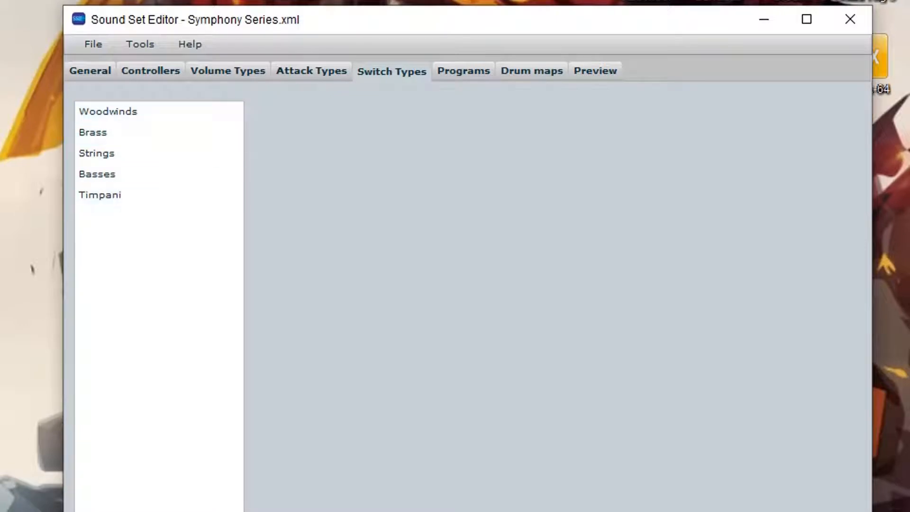
pyautogui.click(93, 44)
pyautogui.click(113, 85)
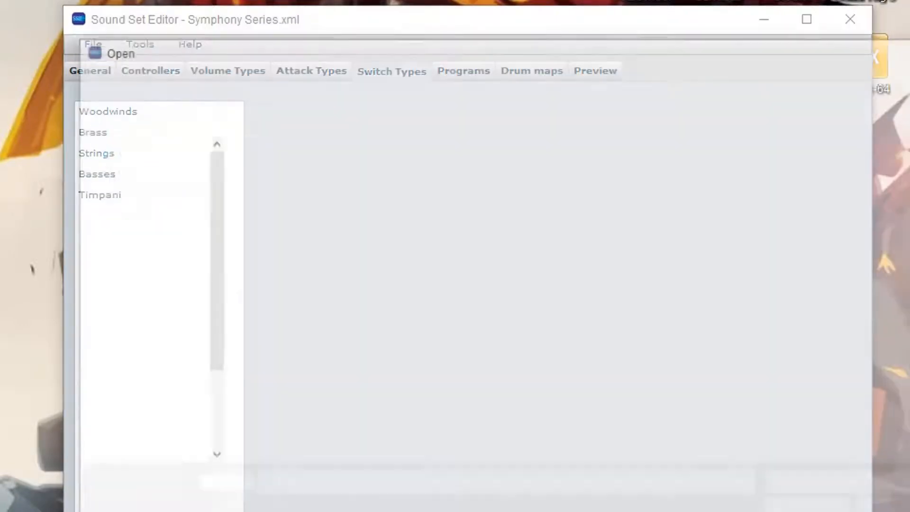
pyautogui.doubleClick(341, 417)
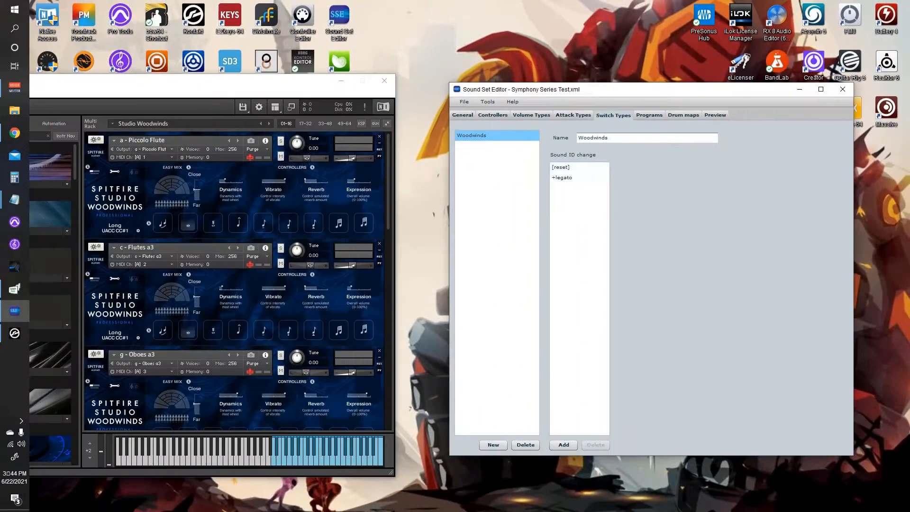
# Add a +staccato entry to the Woodwinds switch type with volume type ModWheel, attack type NoteOnVelocity and a keyswitch action.
pyautogui.click(579, 178)
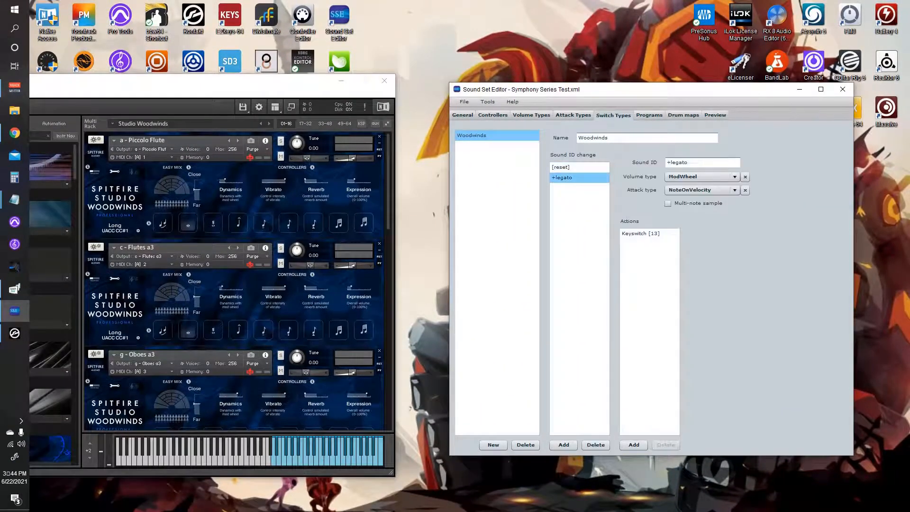
pyautogui.click(564, 444)
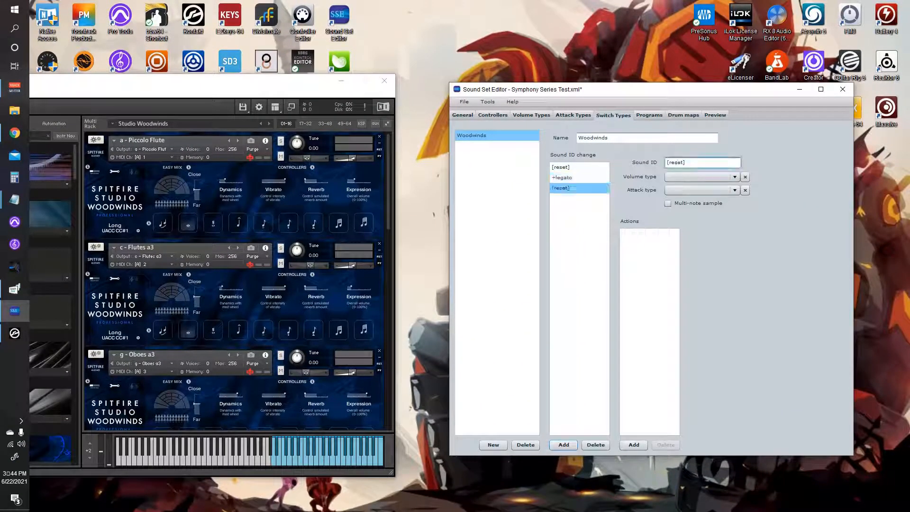
pyautogui.write('+')
pyautogui.click(700, 177)
pyautogui.click(702, 190)
pyautogui.click(690, 200)
pyautogui.click(633, 445)
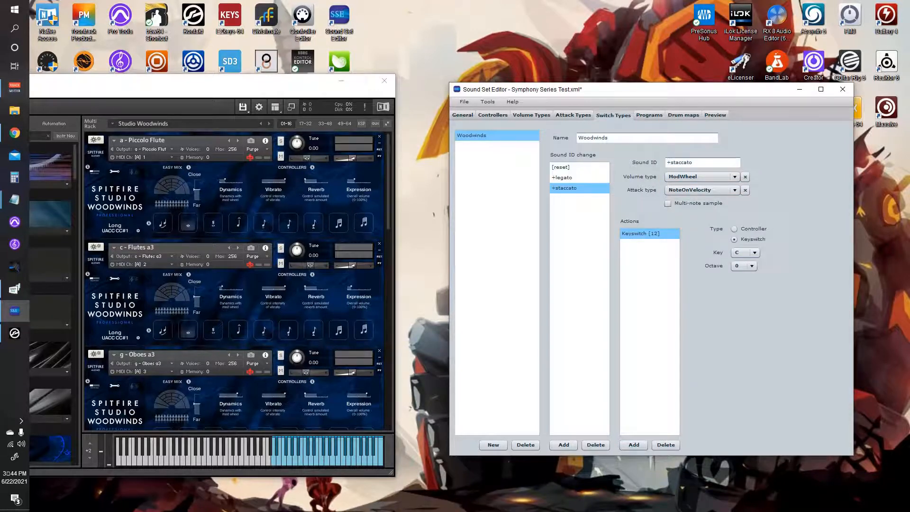
# In Kontakt, replace the current multi with the Symphony Winds multi from the Song Sets folder.
pyautogui.click(243, 107)
pyautogui.click(256, 136)
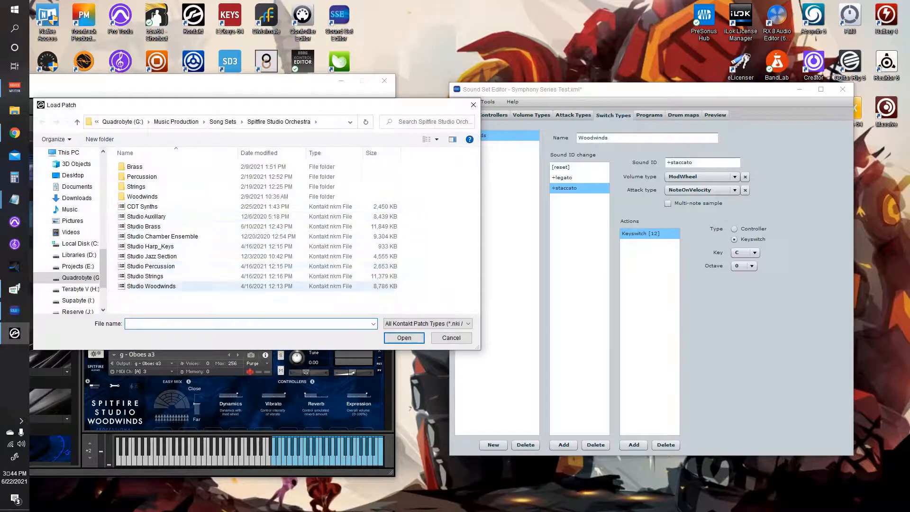
pyautogui.click(222, 122)
pyautogui.scroll(-5, 184, 285)
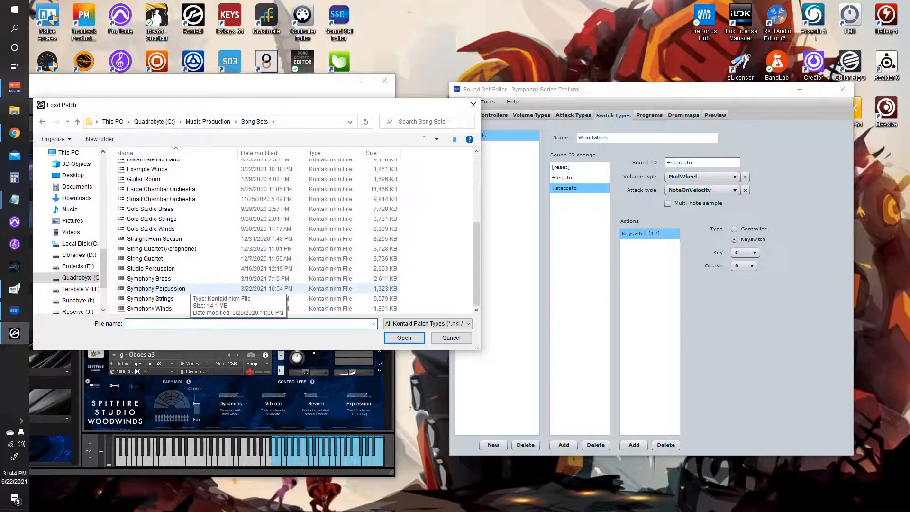
pyautogui.doubleClick(190, 309)
pyautogui.click(464, 296)
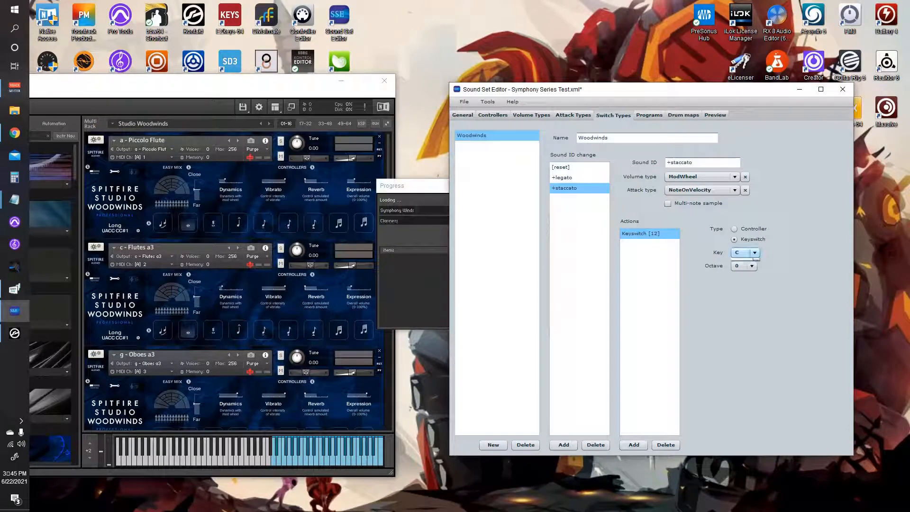
# In Sound Set Editor, set the +staccato keyswitch to key D, and check it against the Flutes' Staccato articulation in Kontakt.
pyautogui.click(745, 252)
pyautogui.click(740, 278)
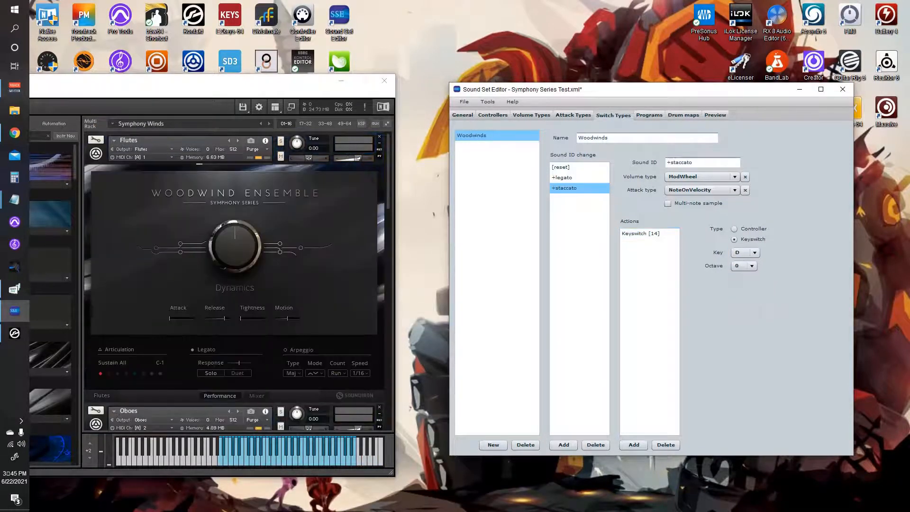
pyautogui.click(117, 373)
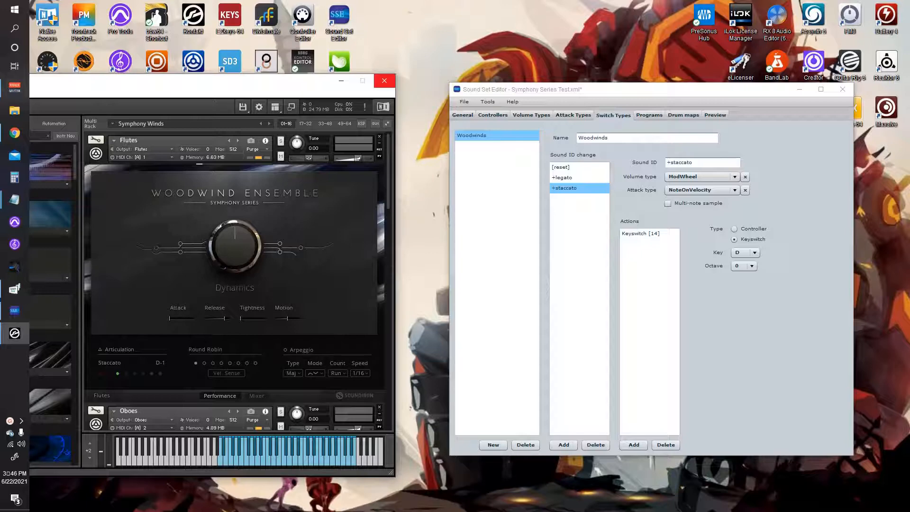
# Quit Kontakt without keeping changes and move the Sound Set Editor window to the middle of the screen.
pyautogui.click(384, 80)
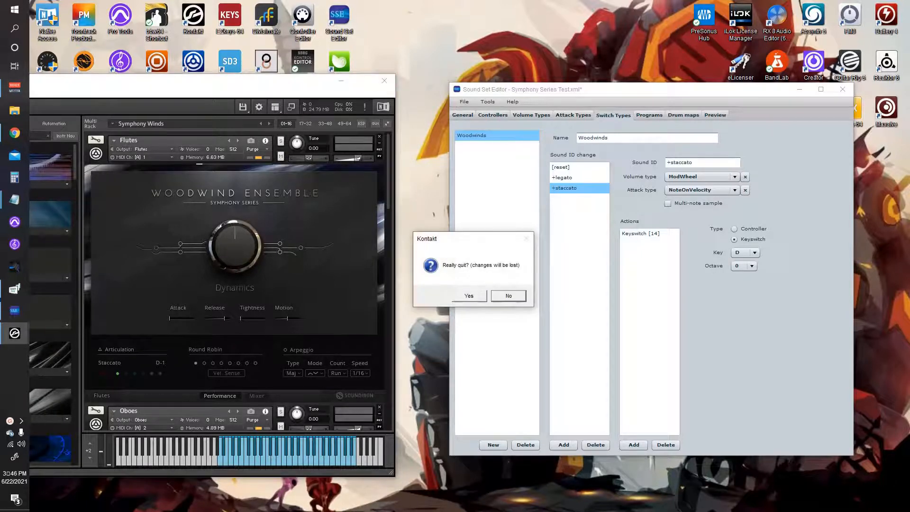
pyautogui.click(468, 296)
pyautogui.moveTo(616, 83); pyautogui.dragTo(398, 92)
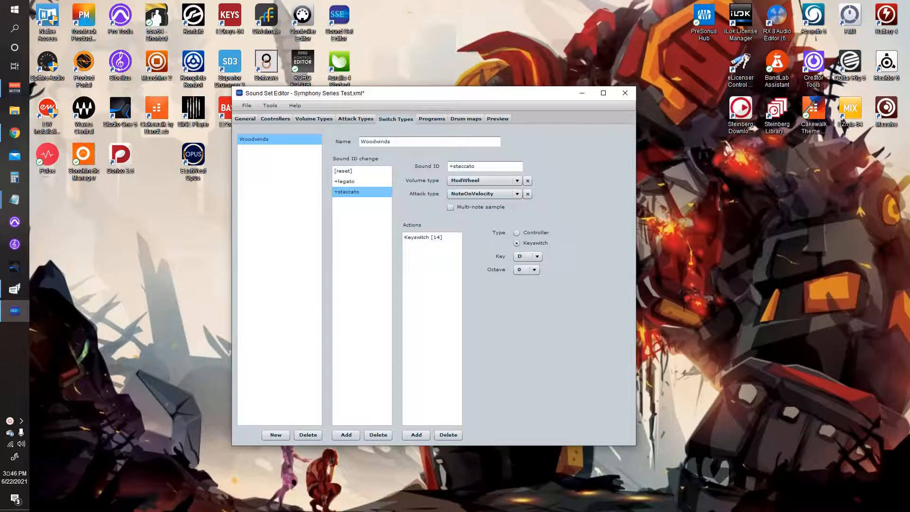
# Create a program in the sound set, name it Flutes, and glance at the drum maps before returning to the programs.
pyautogui.click(432, 119)
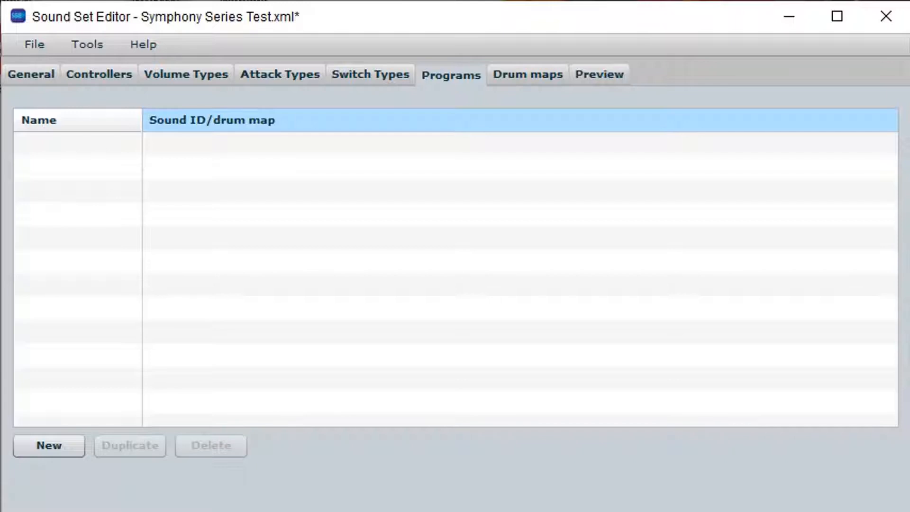
pyautogui.click(49, 446)
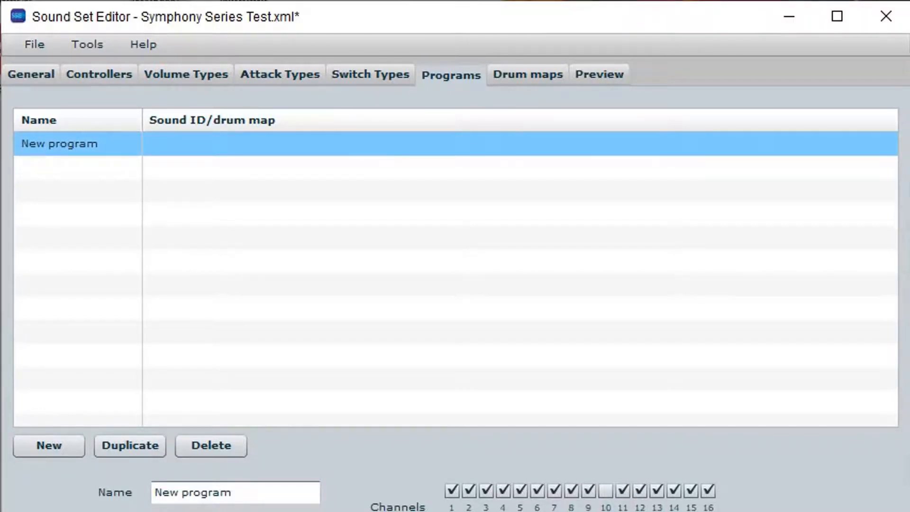
pyautogui.moveTo(234, 492); pyautogui.dragTo(154, 493)
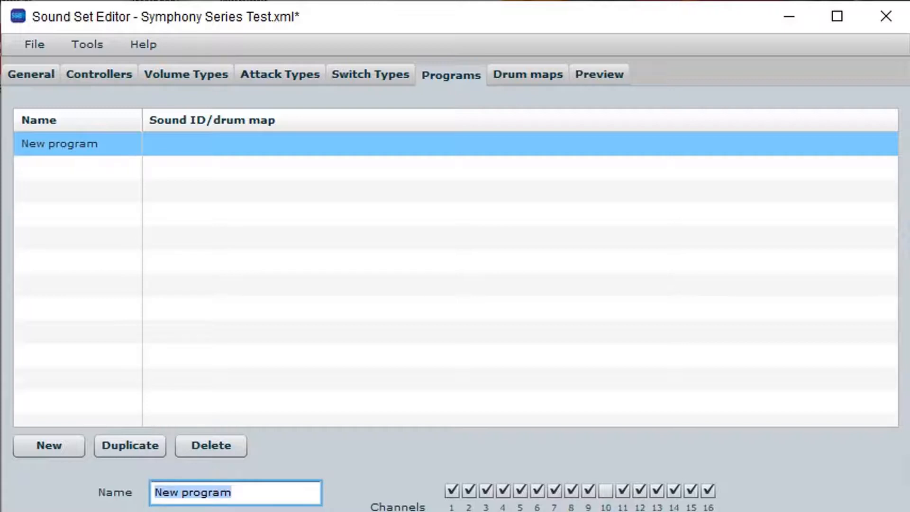
pyautogui.write('Flutes')
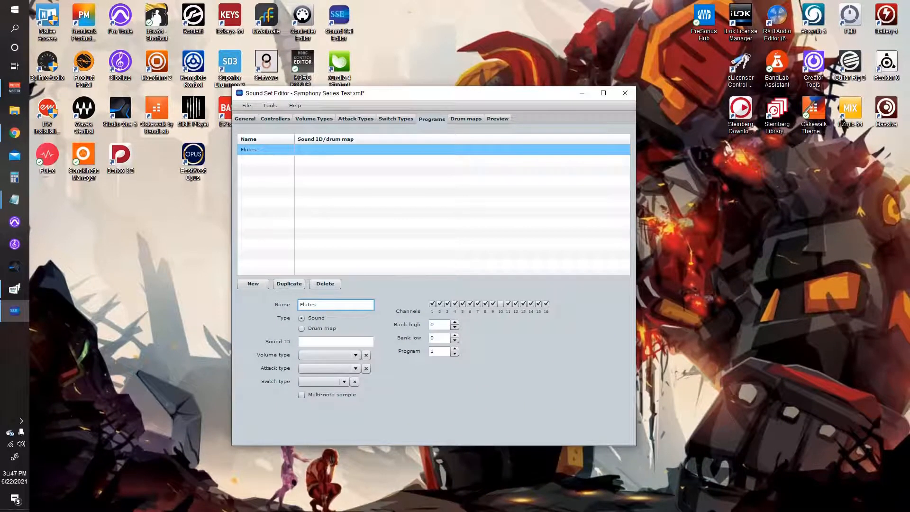
pyautogui.click(465, 119)
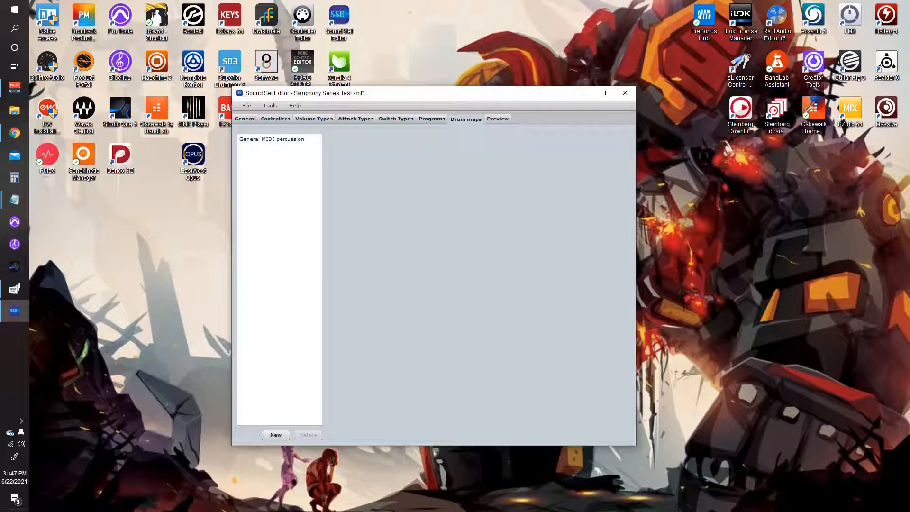
pyautogui.click(431, 119)
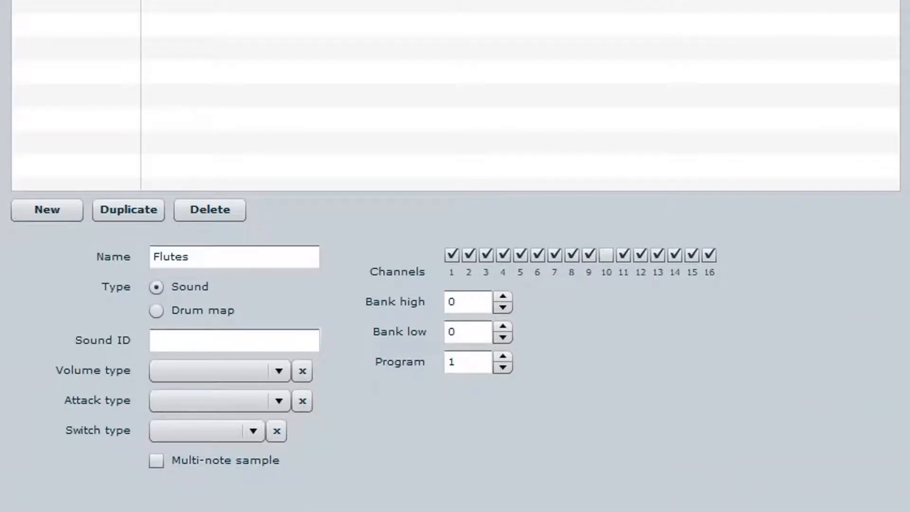
# Enter wind.flutes.flute as the Sound ID of the Flutes program.
pyautogui.click(234, 340)
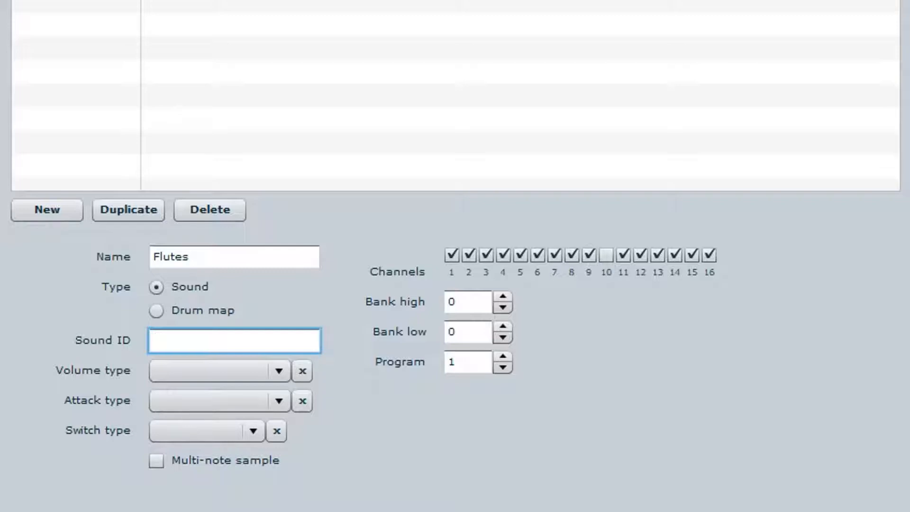
pyautogui.write('wind')
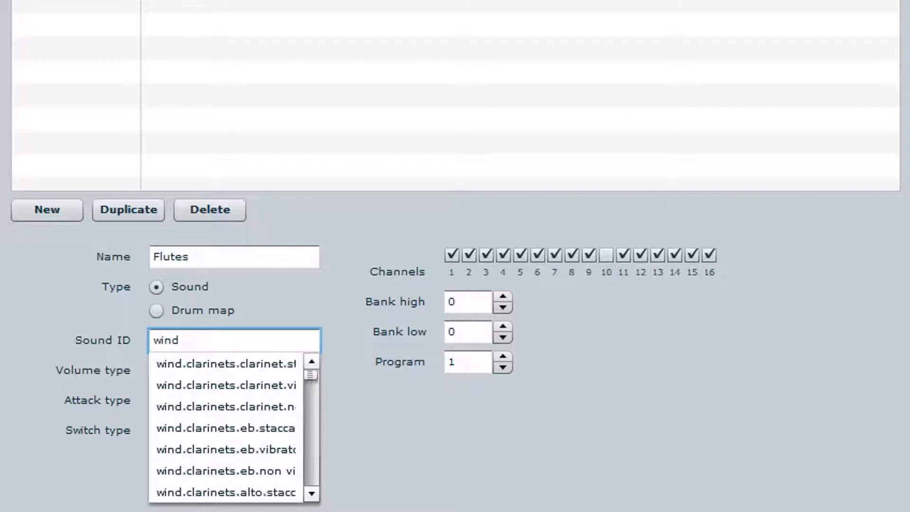
pyautogui.write('.')
pyautogui.write('fl')
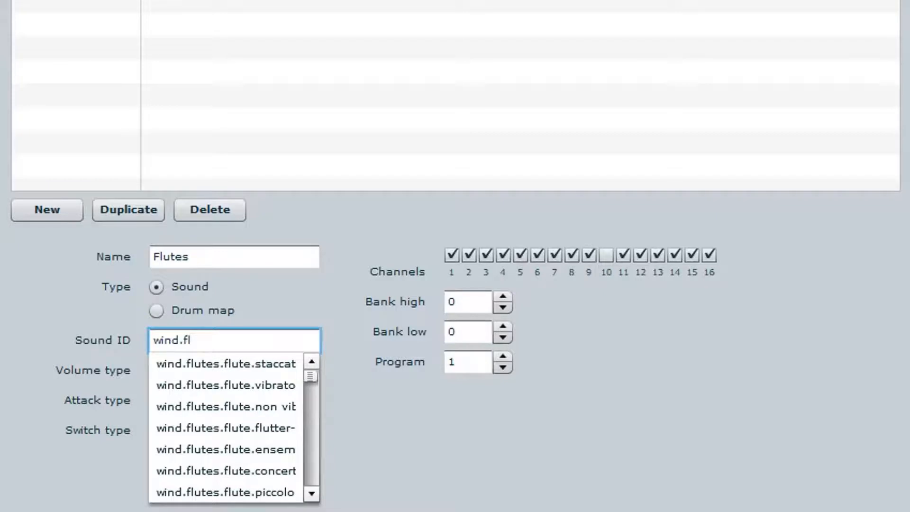
pyautogui.write('utes')
pyautogui.write('.')
pyautogui.write('flut')
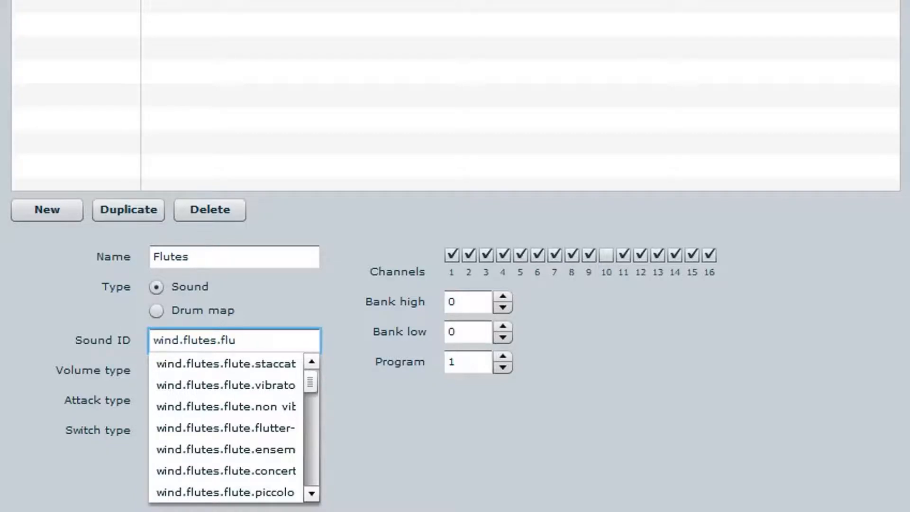
pyautogui.write('e')
# Browse the suggested flute sound IDs, pick the piccolo staccato one, and trim it back to wind.flutes.flute.
pyautogui.scroll(-6, 226, 428)
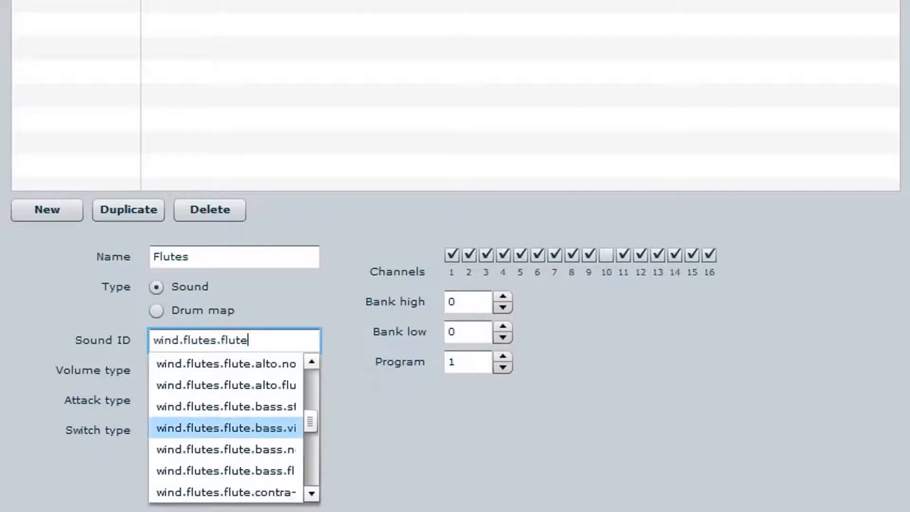
pyautogui.scroll(6, 226, 428)
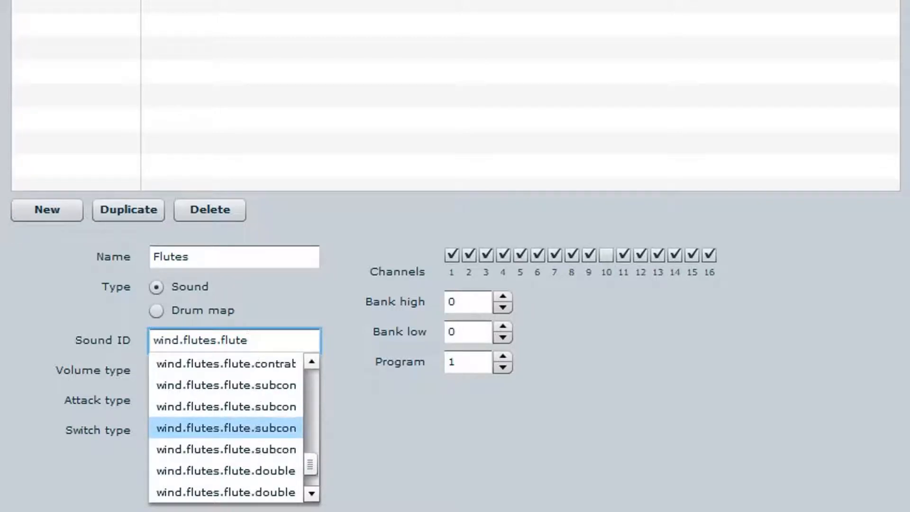
pyautogui.click(226, 492)
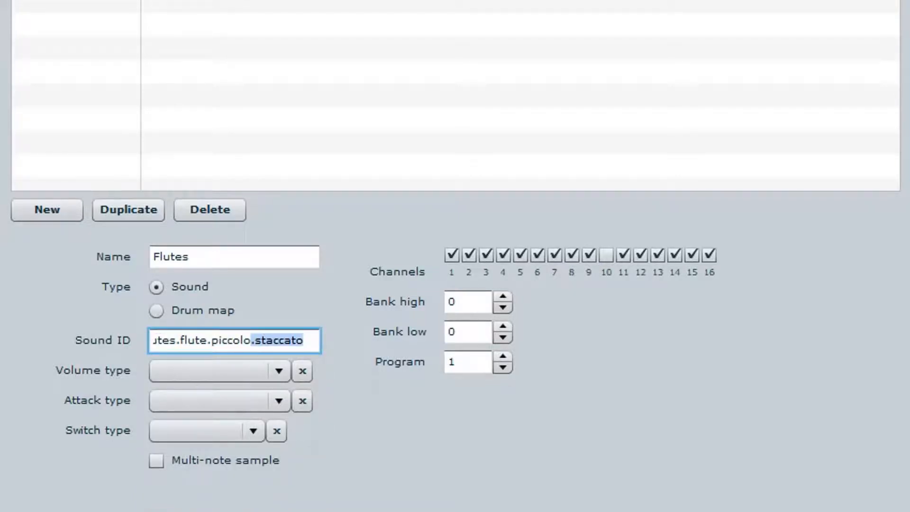
pyautogui.press('BackSpace')
pyautogui.press('BackSpace')
pyautogui.press('BackSpace')
pyautogui.press('BackSpace')
pyautogui.press('BackSpace')
pyautogui.press('BackSpace')
pyautogui.press('BackSpace')
pyautogui.press('BackSpace')
pyautogui.press('BackSpace')
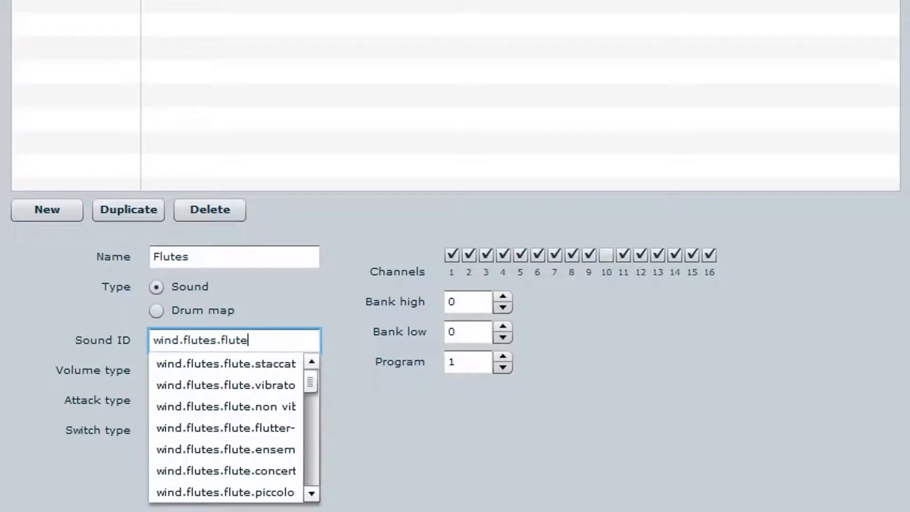
pyautogui.press('Return')
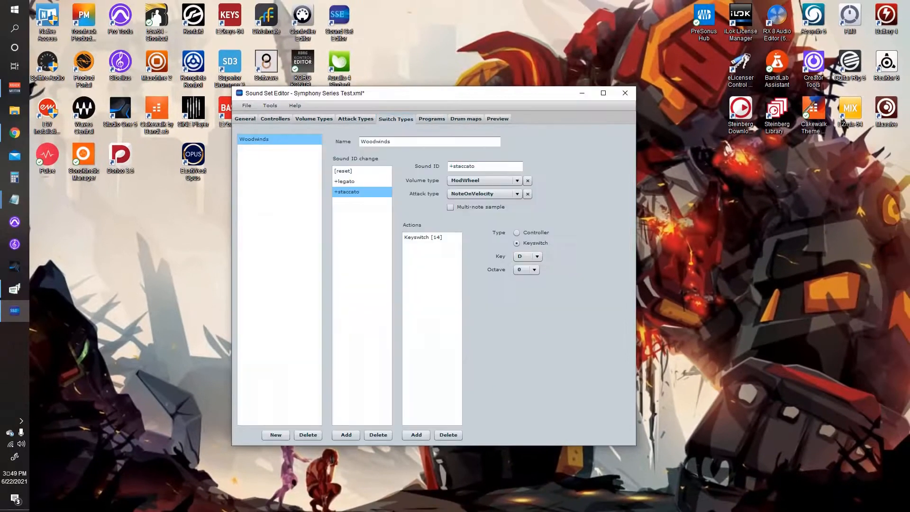
# Set the Flutes program's volume type to ModWheel and attack type to NoteOnVelocity, and save the sound set.
pyautogui.click(431, 119)
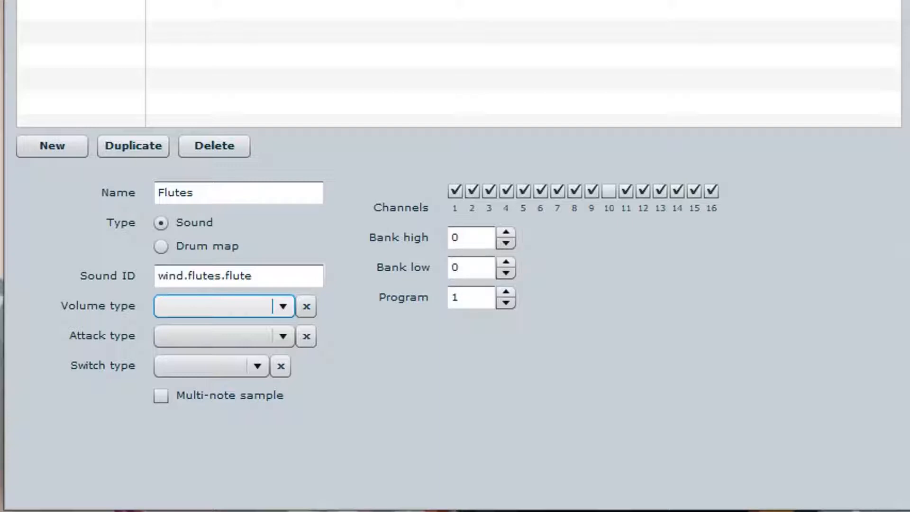
pyautogui.click(224, 307)
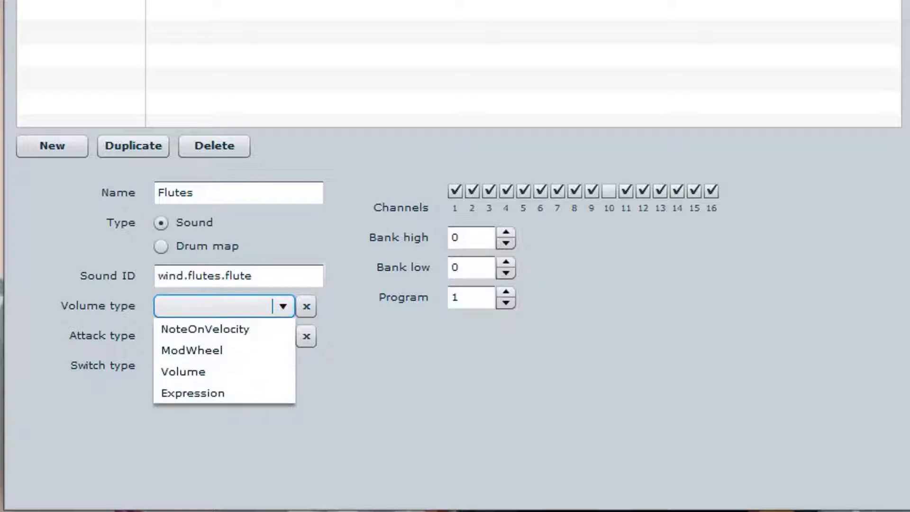
pyautogui.click(209, 347)
pyautogui.click(224, 336)
pyautogui.click(204, 355)
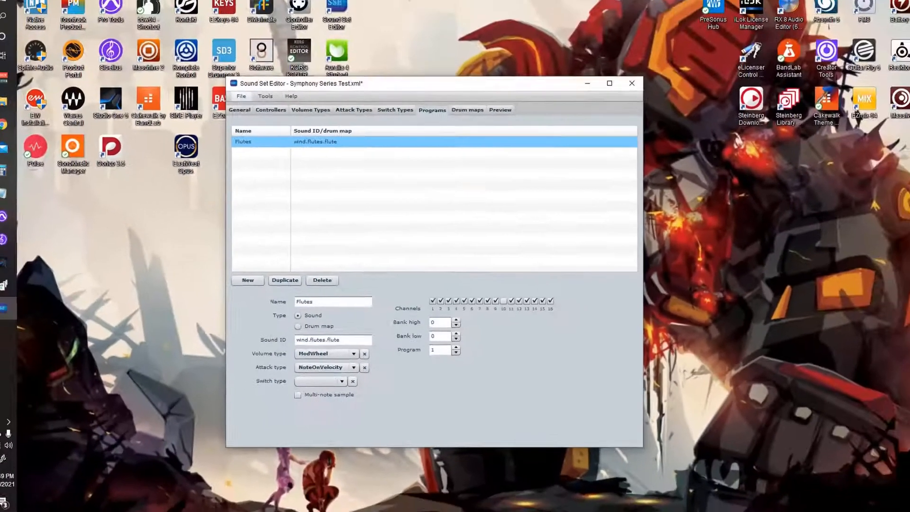
pyautogui.click(247, 105)
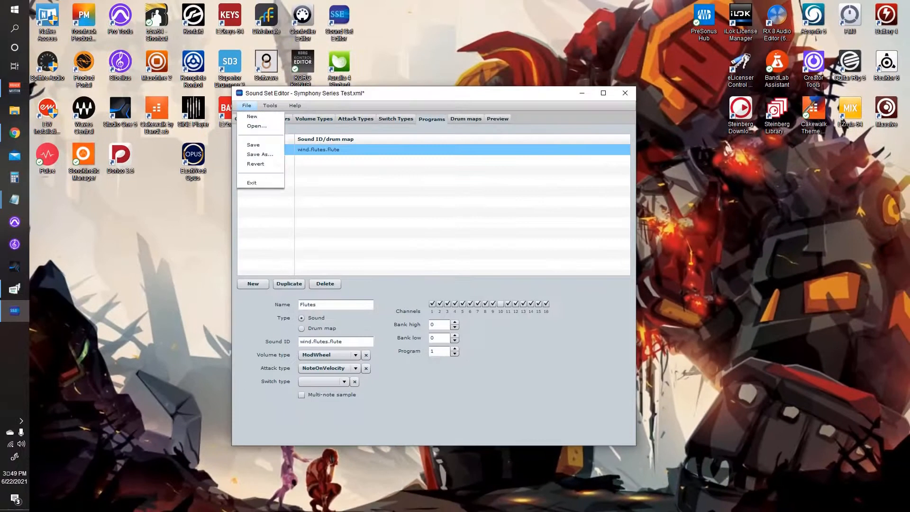
pyautogui.click(255, 145)
# Open the finished Symphony Series sound set and examine the settings of its Flutes program.
pyautogui.click(246, 105)
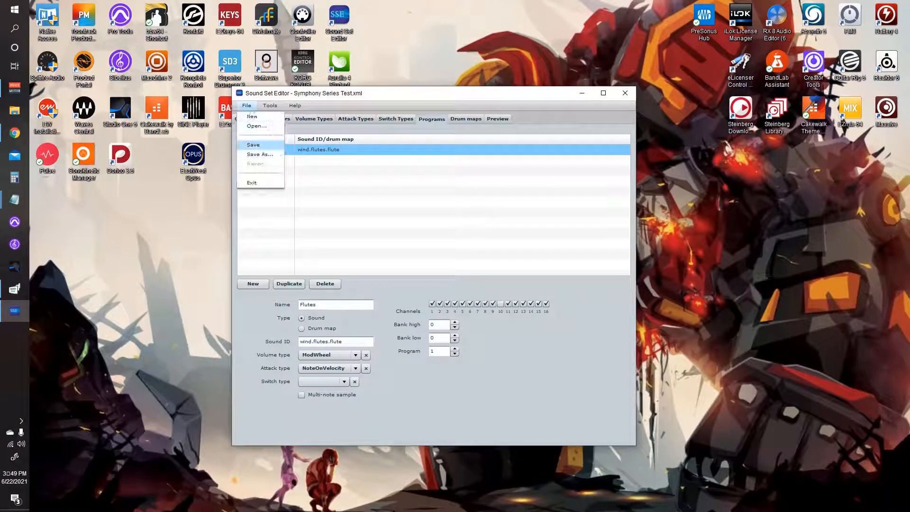
pyautogui.click(256, 127)
pyautogui.scroll(-2, 380, 265)
pyautogui.scroll(2, 379, 298)
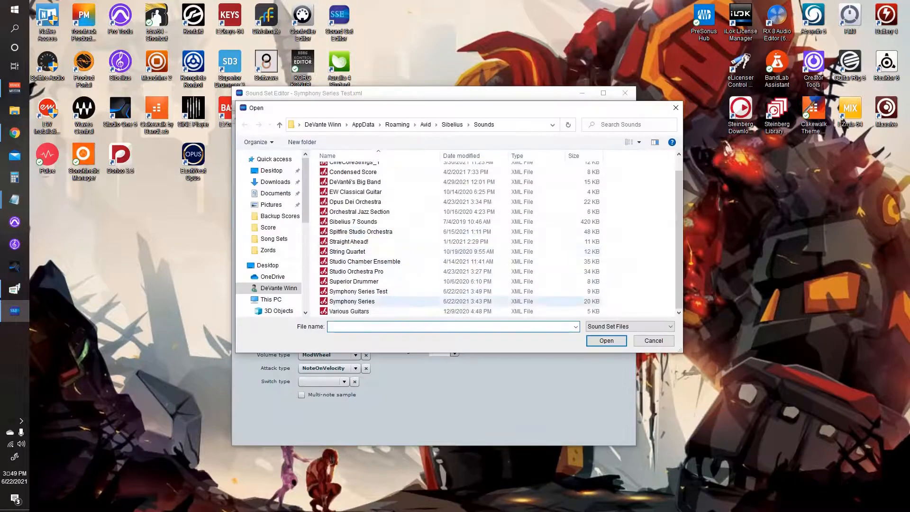
pyautogui.scroll(-2, 379, 301)
pyautogui.doubleClick(352, 300)
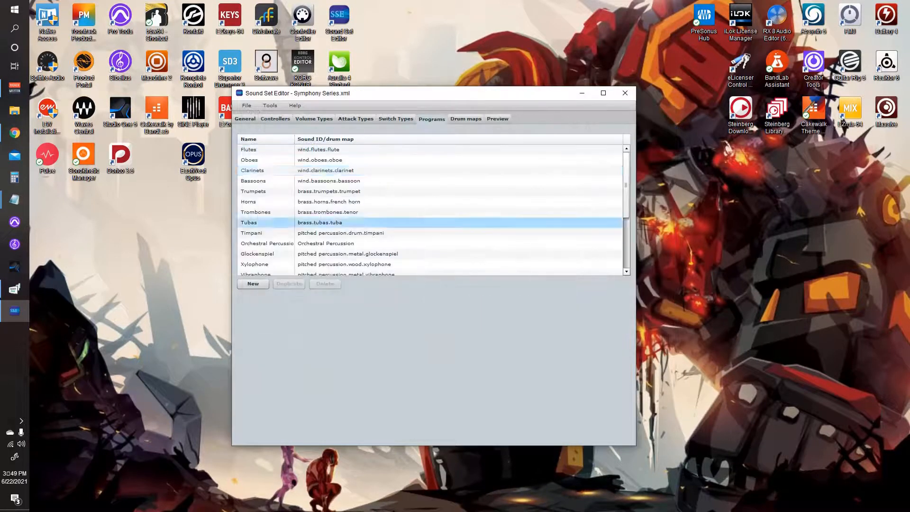
pyautogui.click(379, 149)
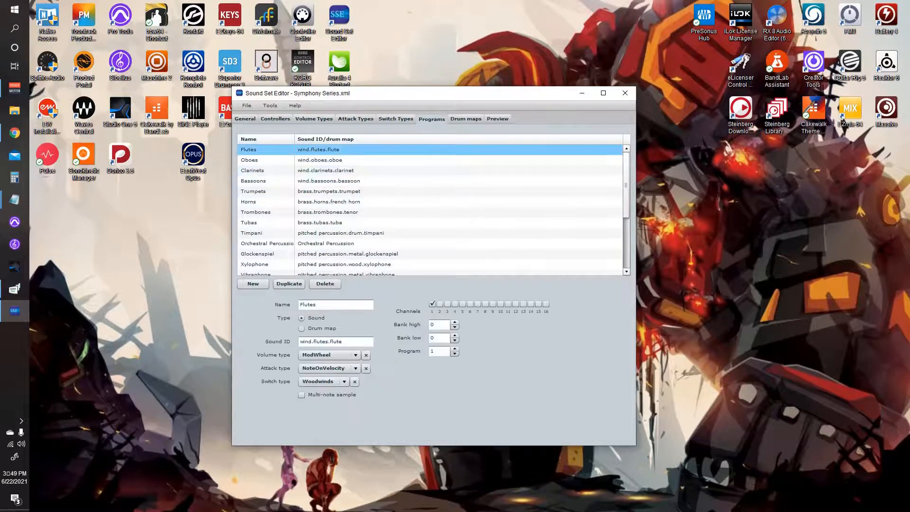
# Reopen the Symphony Series Test sound set and set the Flutes program's switch type to Woodwinds.
pyautogui.click(246, 105)
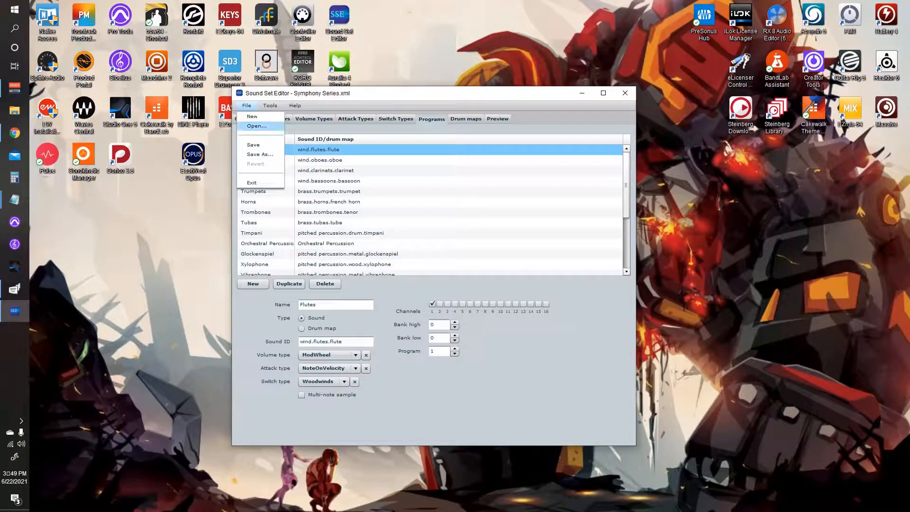
pyautogui.click(256, 126)
pyautogui.scroll(-3, 417, 260)
pyautogui.doubleClick(374, 294)
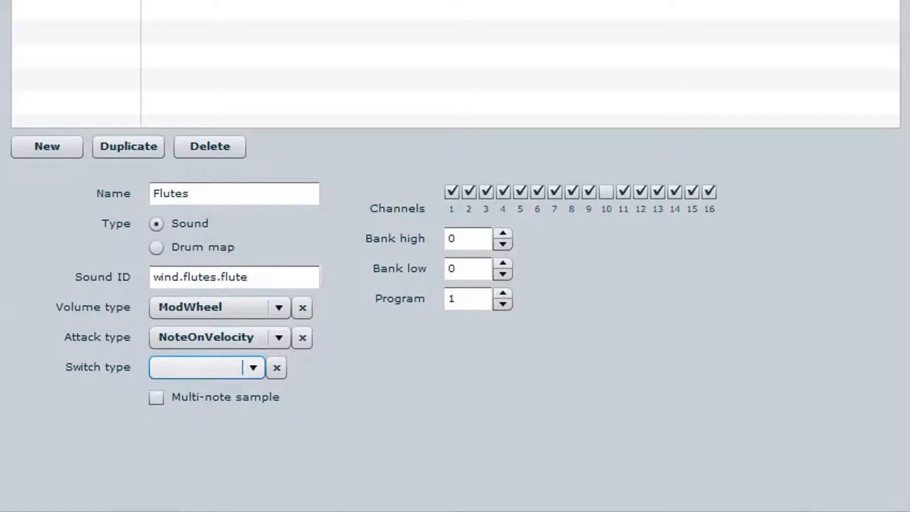
pyautogui.click(199, 367)
pyautogui.click(190, 390)
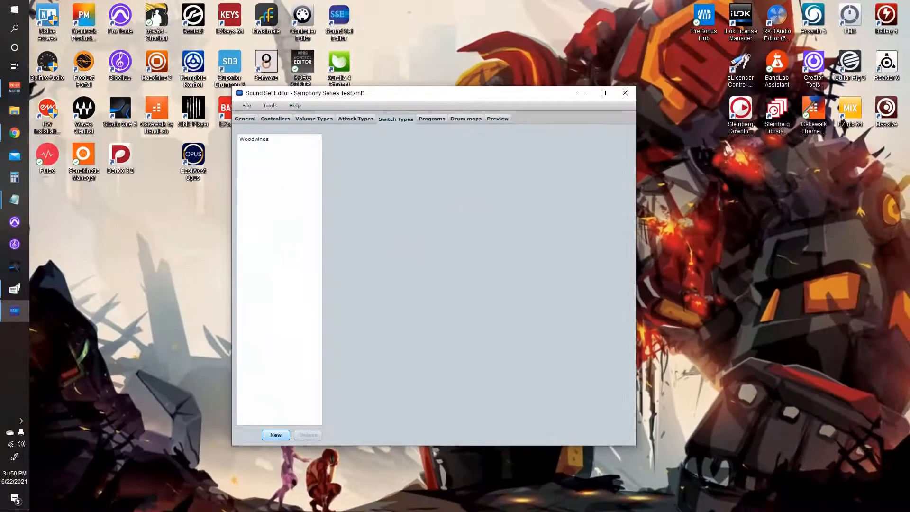
# Add two switch types below Woodwinds, named Brass and Strings, deleting the surplus new entry.
pyautogui.tripleClick(276, 435)
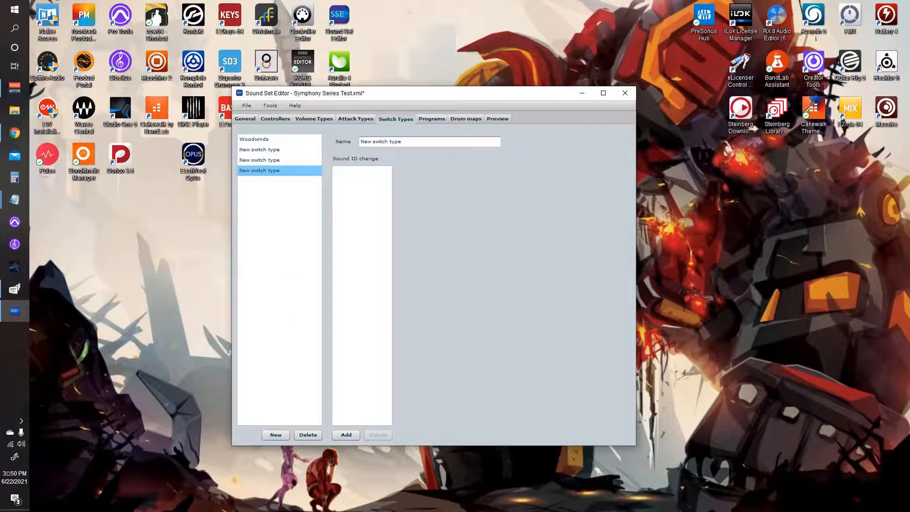
pyautogui.click(308, 435)
pyautogui.click(260, 150)
pyautogui.tripleClick(381, 142)
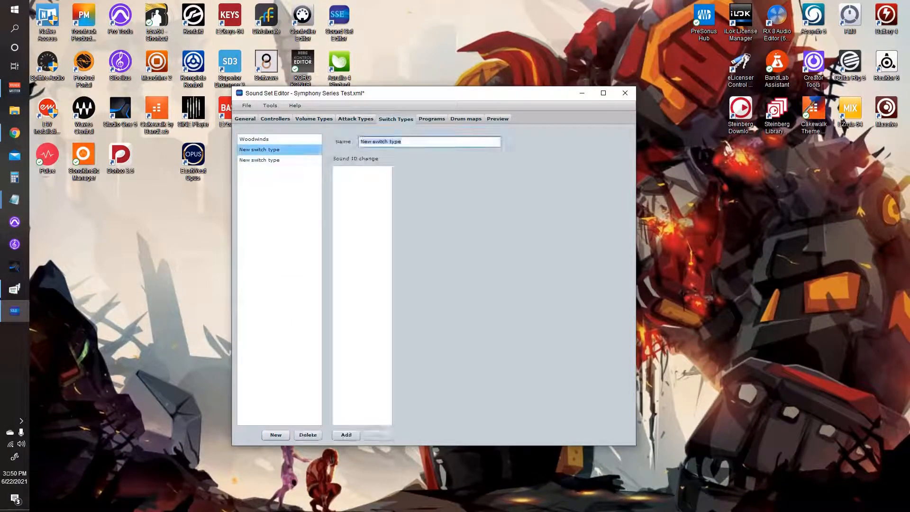
pyautogui.write('Brass')
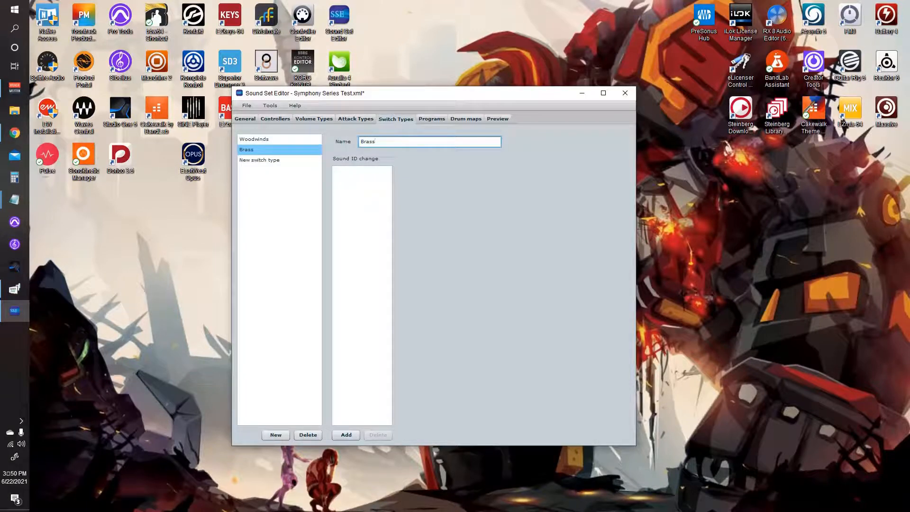
pyautogui.click(260, 161)
pyautogui.tripleClick(381, 141)
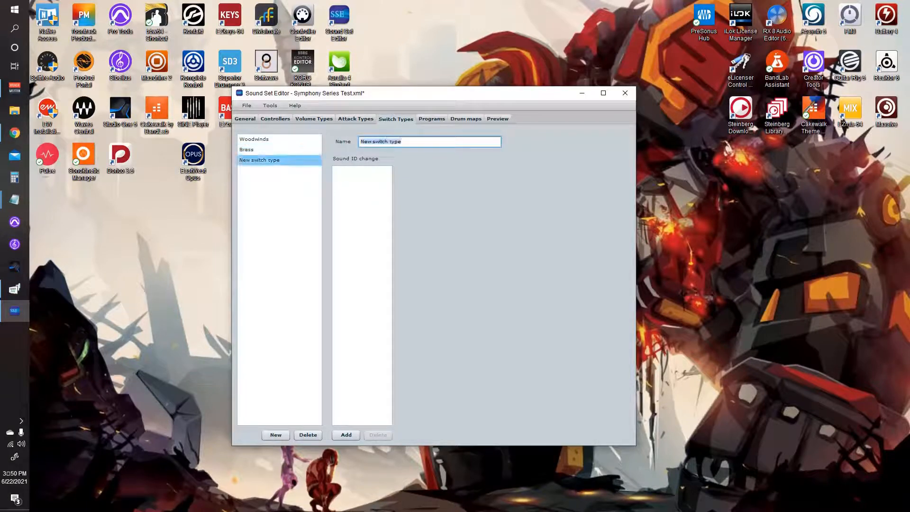
pyautogui.write('String')
pyautogui.press('Return')
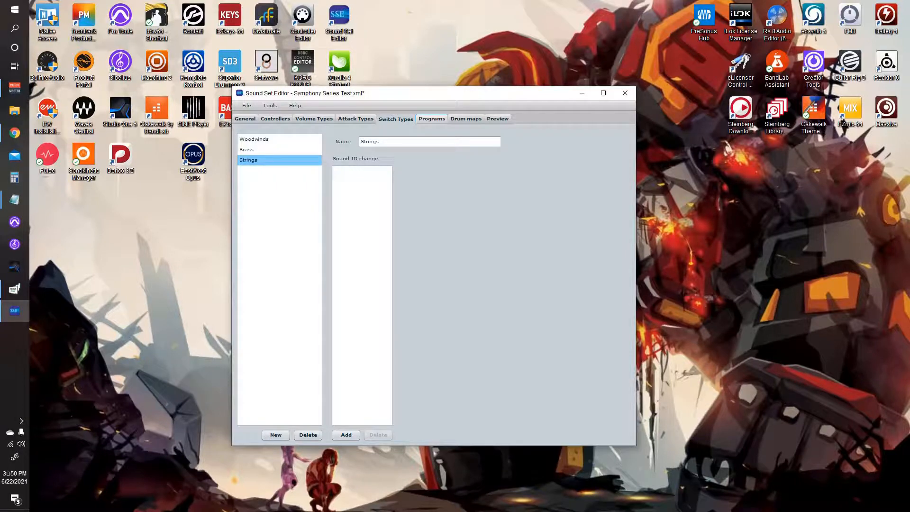
# Try the Brass switch type on the Flutes program and return it to Woodwinds.
pyautogui.click(431, 118)
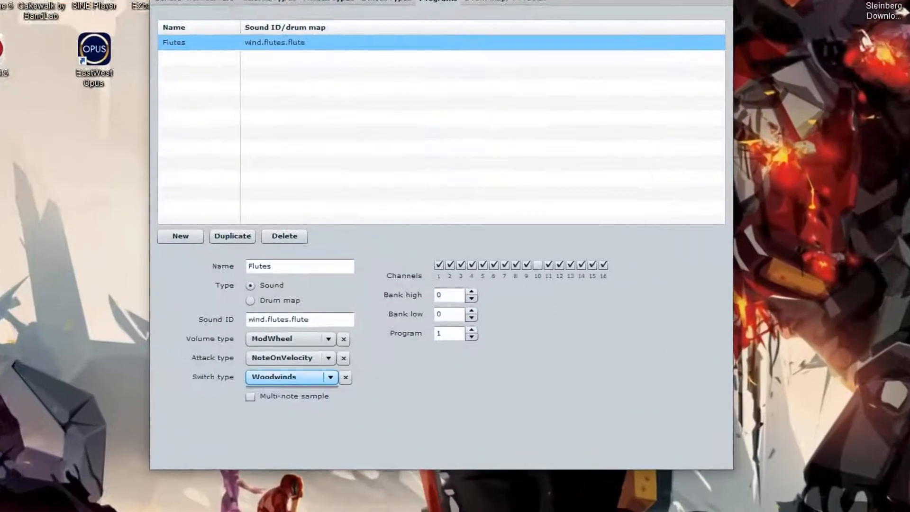
pyautogui.click(330, 381)
pyautogui.click(327, 398)
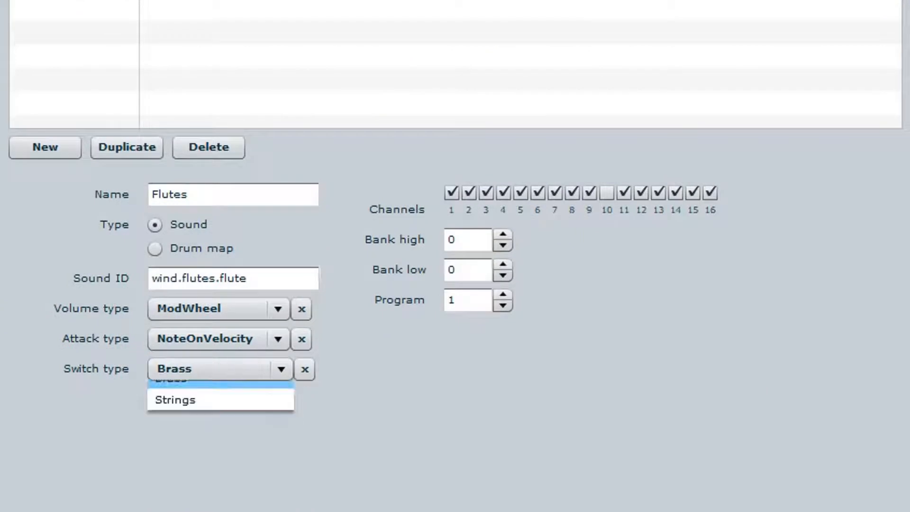
pyautogui.click(256, 370)
pyautogui.click(253, 392)
# Clear the switch type, attack type and volume type of the Flutes program.
pyautogui.click(304, 369)
pyautogui.click(302, 339)
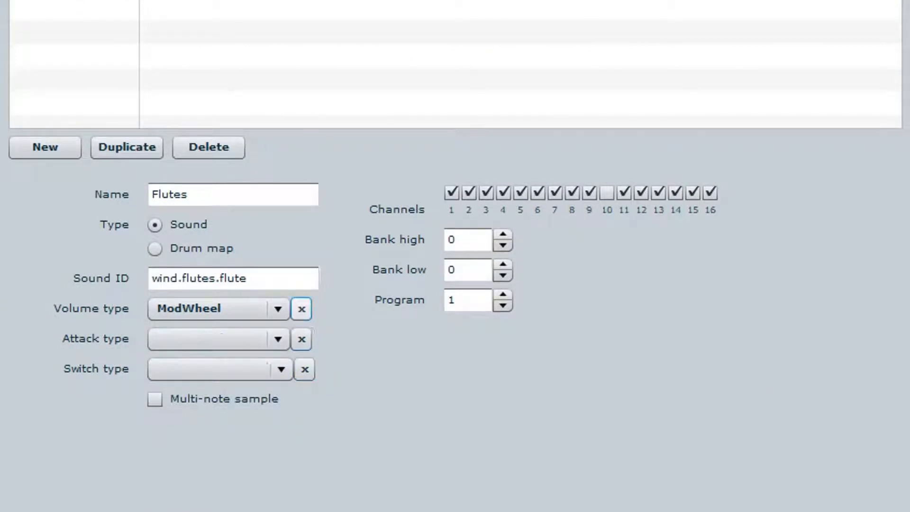
pyautogui.click(301, 309)
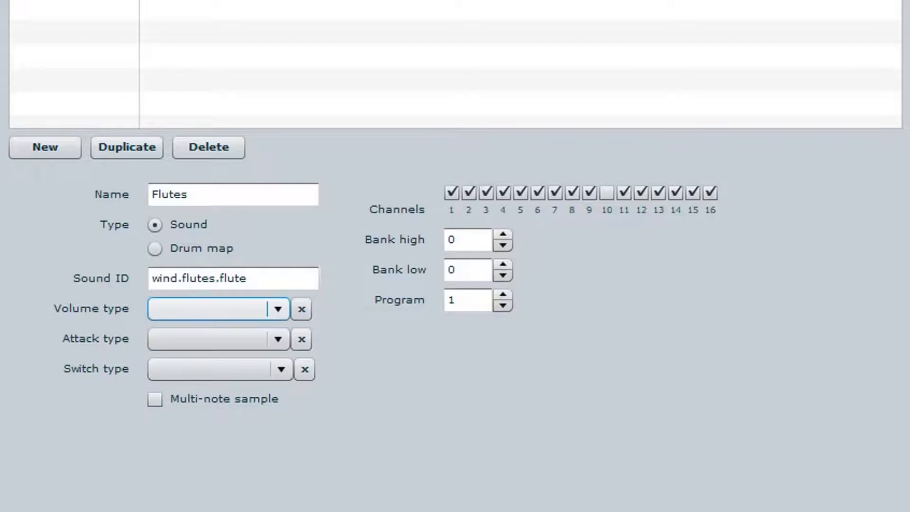
# Set the Flutes program's volume type to ModWheel and switch type to Woodwinds, and bring up its attack type choices.
pyautogui.click(278, 309)
pyautogui.click(222, 332)
pyautogui.click(278, 309)
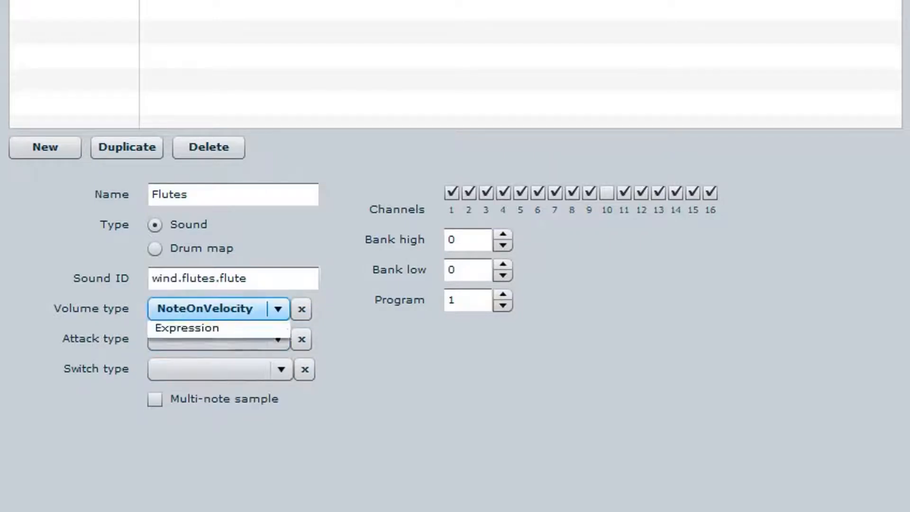
pyautogui.click(223, 354)
pyautogui.click(281, 369)
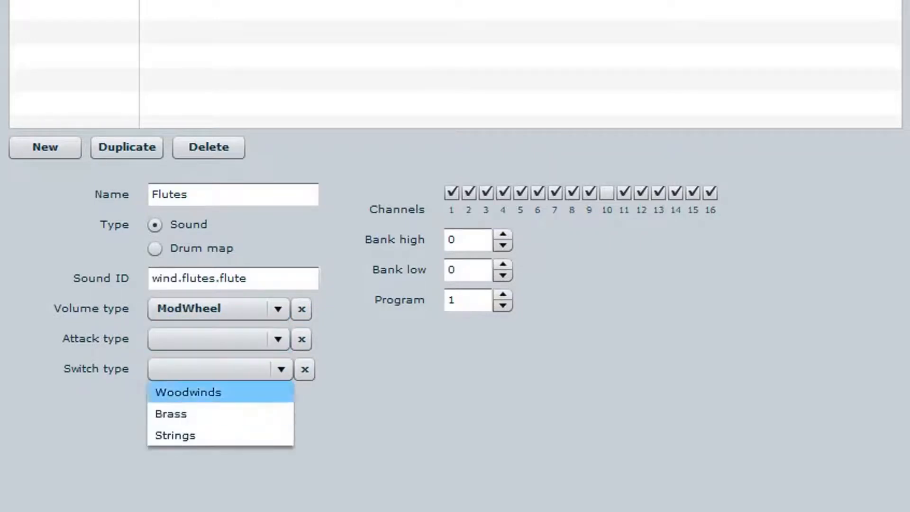
pyautogui.click(222, 392)
pyautogui.click(278, 339)
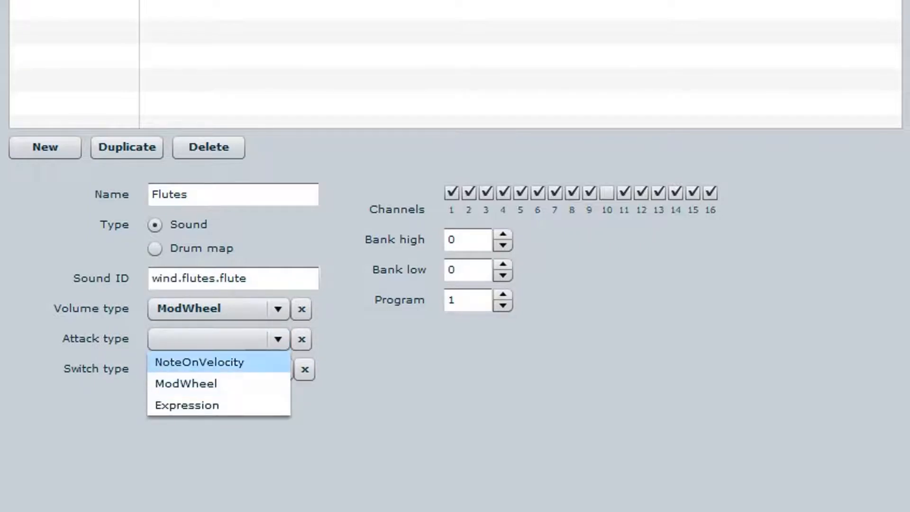
# Set the Flutes program's attack type to NoteOnVelocity and leave the multi-note sample option off.
pyautogui.click(222, 434)
pyautogui.click(232, 340)
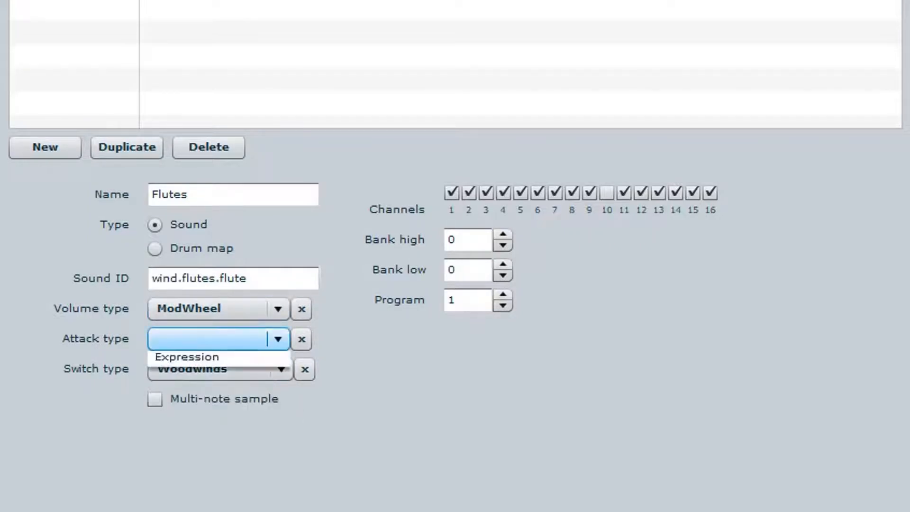
pyautogui.click(218, 362)
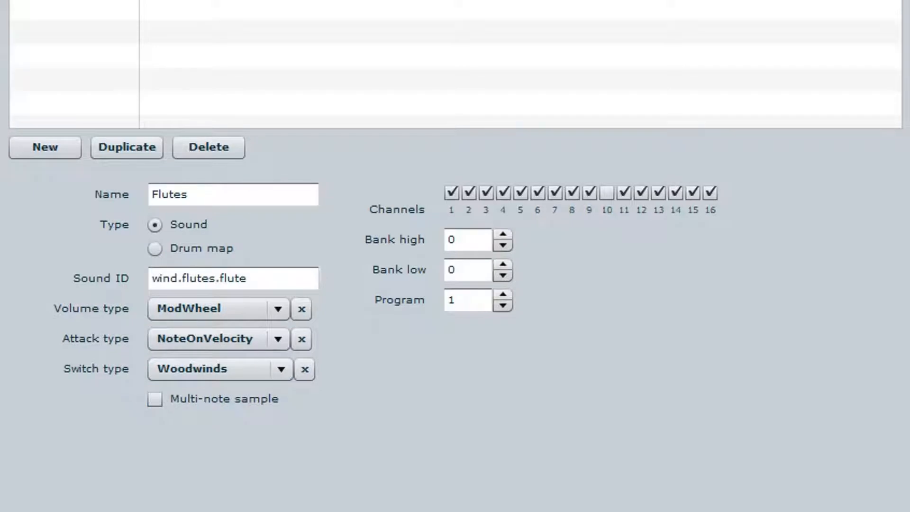
pyautogui.click(154, 399)
pyautogui.click(155, 399)
pyautogui.click(247, 278)
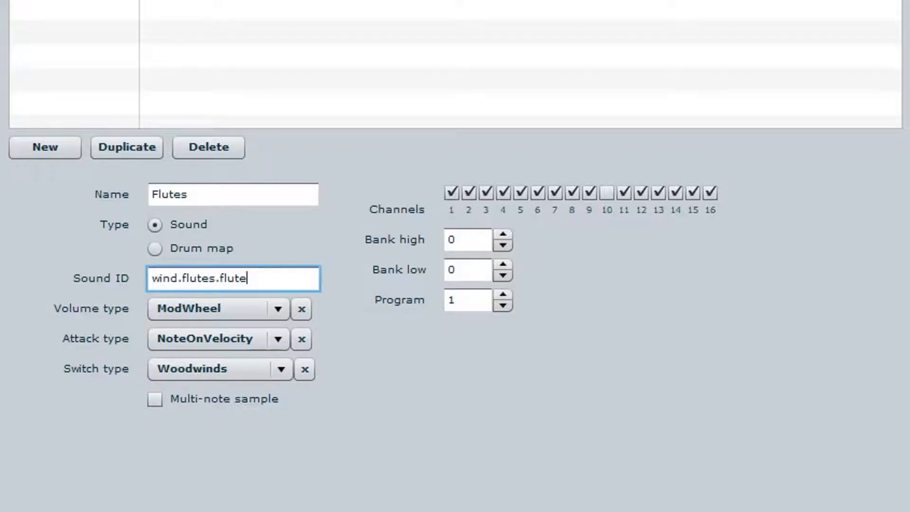
pyautogui.write('.st')
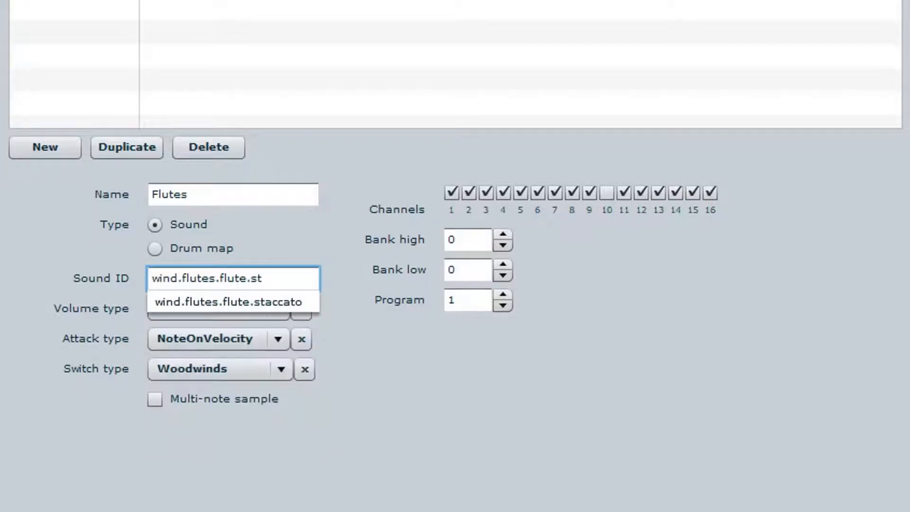
pyautogui.press('BackSpace')
pyautogui.press('BackSpace')
pyautogui.press('BackSpace')
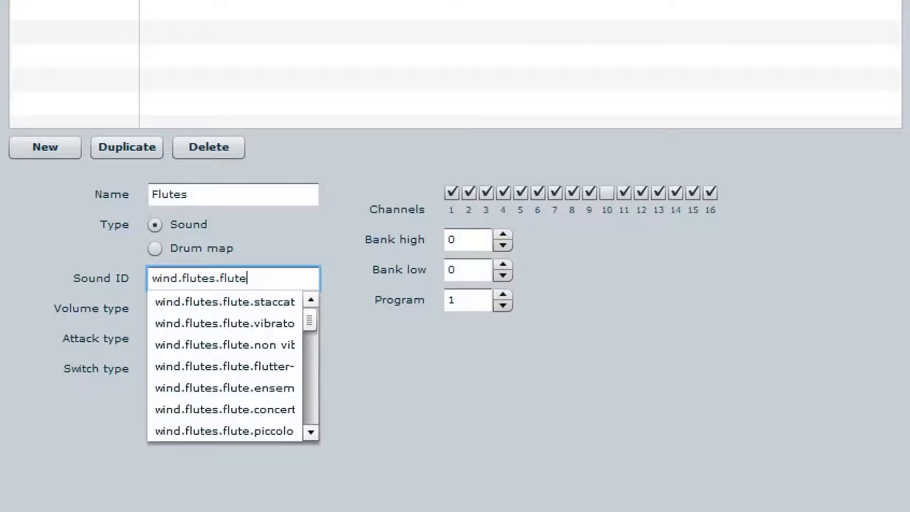
pyautogui.press('Tab')
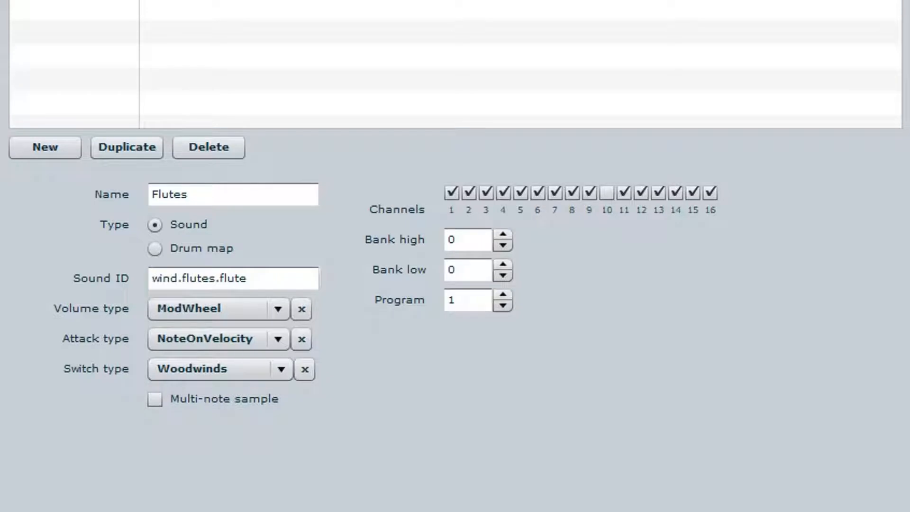
# Restrict the Flutes program to channel 1 by disabling channels 2 through 9 and 11 through 16.
pyautogui.click(468, 192)
pyautogui.click(486, 192)
pyautogui.click(503, 192)
pyautogui.click(521, 192)
pyautogui.click(537, 192)
pyautogui.click(554, 193)
pyautogui.click(572, 192)
pyautogui.click(589, 193)
pyautogui.click(623, 193)
pyautogui.click(640, 193)
pyautogui.click(658, 193)
pyautogui.click(675, 192)
pyautogui.click(693, 193)
pyautogui.click(709, 193)
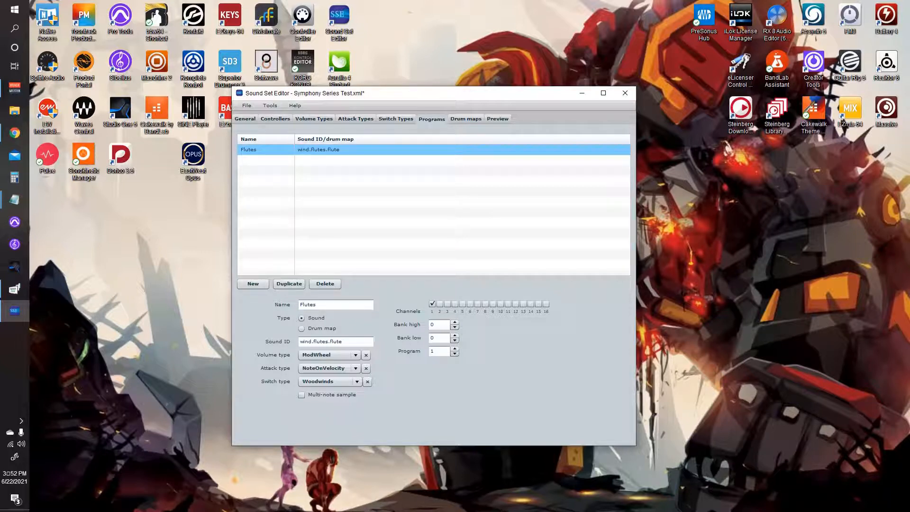
pyautogui.click(253, 283)
pyautogui.tripleClick(333, 305)
pyautogui.write('Trombones')
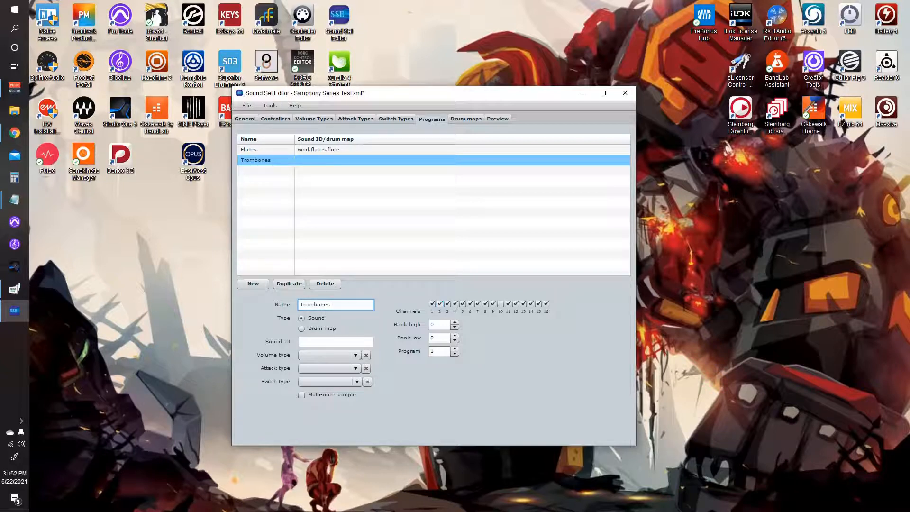
pyautogui.click(325, 284)
# Duplicate the Flutes program and rename the copy Trombones.
pyautogui.click(323, 150)
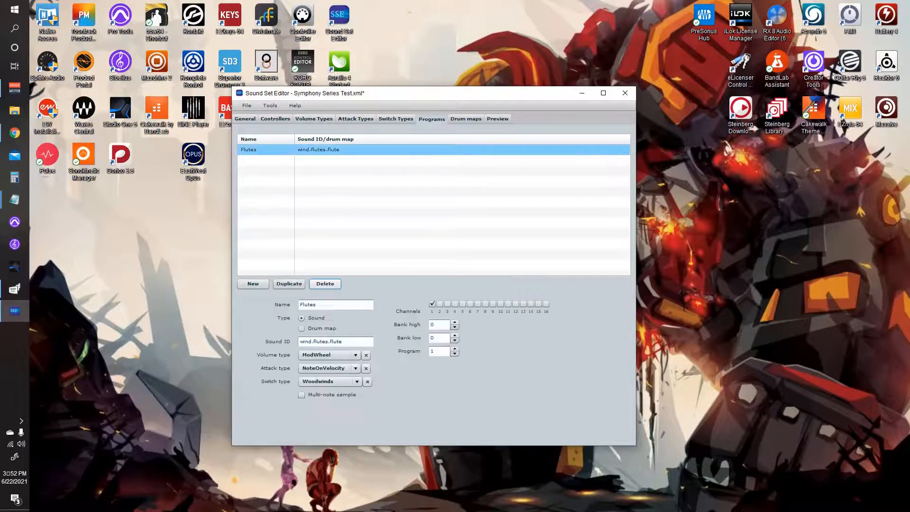
pyautogui.click(289, 283)
pyautogui.doubleClick(309, 305)
pyautogui.write('z')
pyautogui.write('romb')
pyautogui.write('ones')
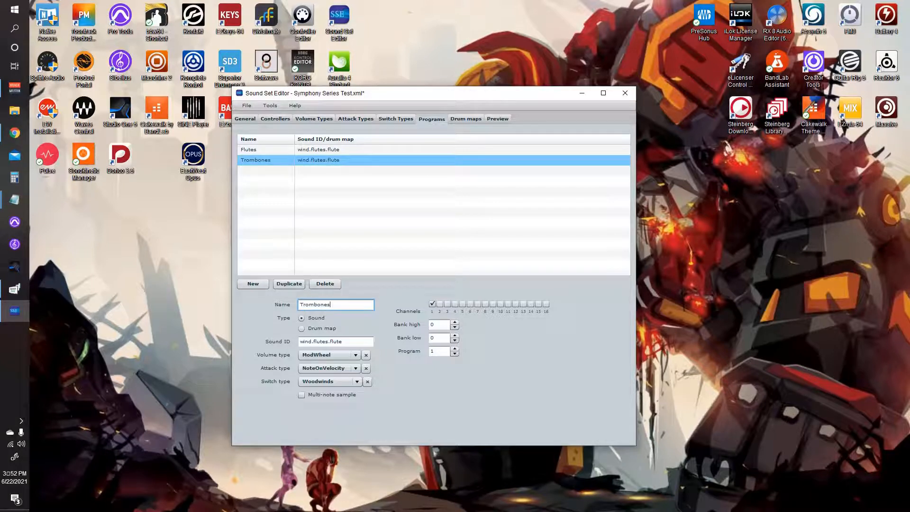
# Rename the duplicated program French Horns and compare its settings with the Flutes program.
pyautogui.press('Return')
pyautogui.doubleClick(315, 305)
pyautogui.write('French Horn')
pyautogui.click(267, 150)
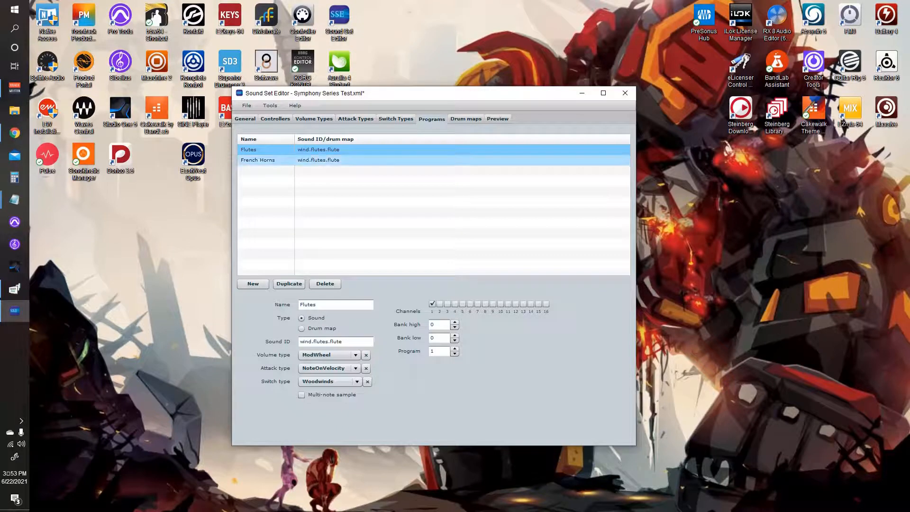
pyautogui.click(266, 161)
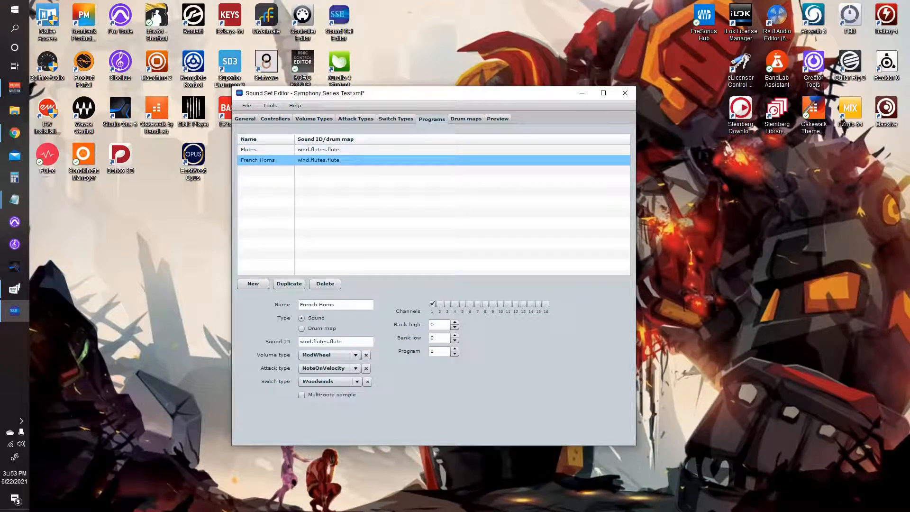
# Save the Symphony Series Test sound set.
pyautogui.click(246, 105)
pyautogui.click(253, 144)
pyautogui.click(399, 287)
# Open the finished Symphony Series sound set and look through its list of programs.
pyautogui.hotkey('ctrl', 'o')
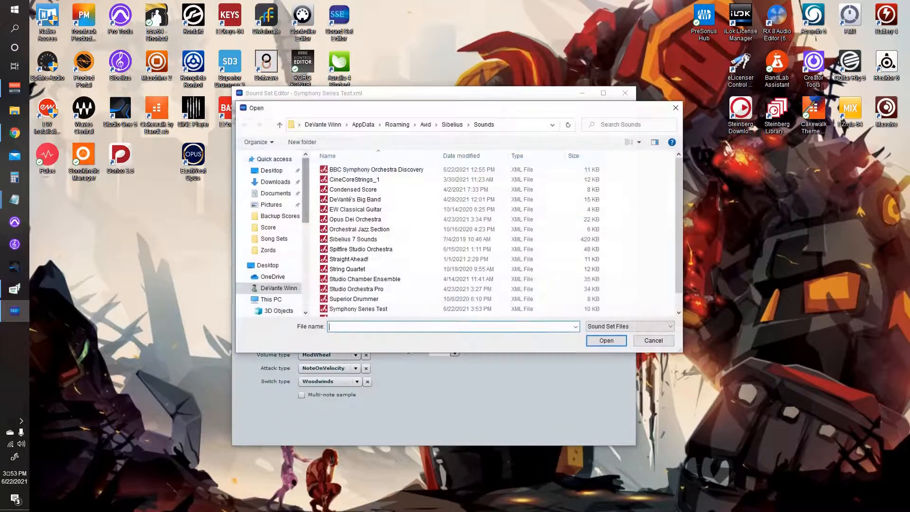
pyautogui.scroll(-1, 424, 200)
pyautogui.click(421, 302)
pyautogui.doubleClick(422, 302)
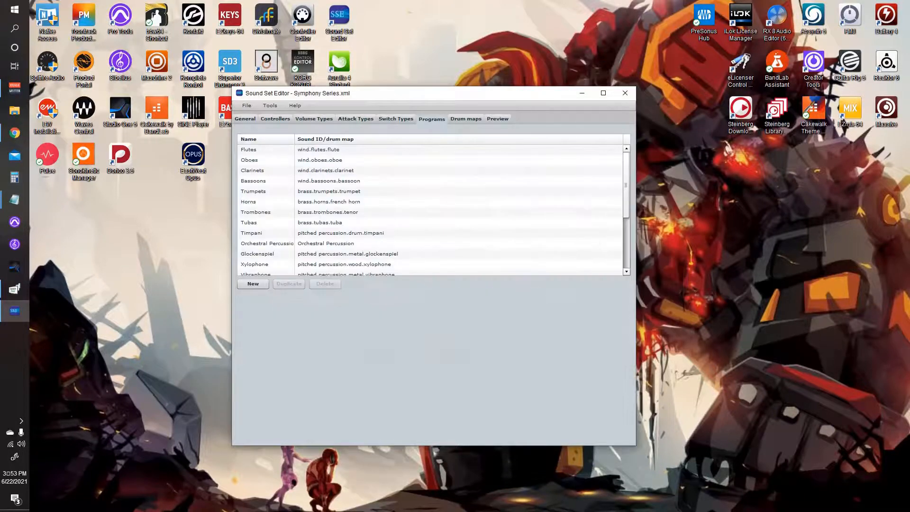
pyautogui.scroll(-3, 422, 180)
pyautogui.scroll(3, 422, 180)
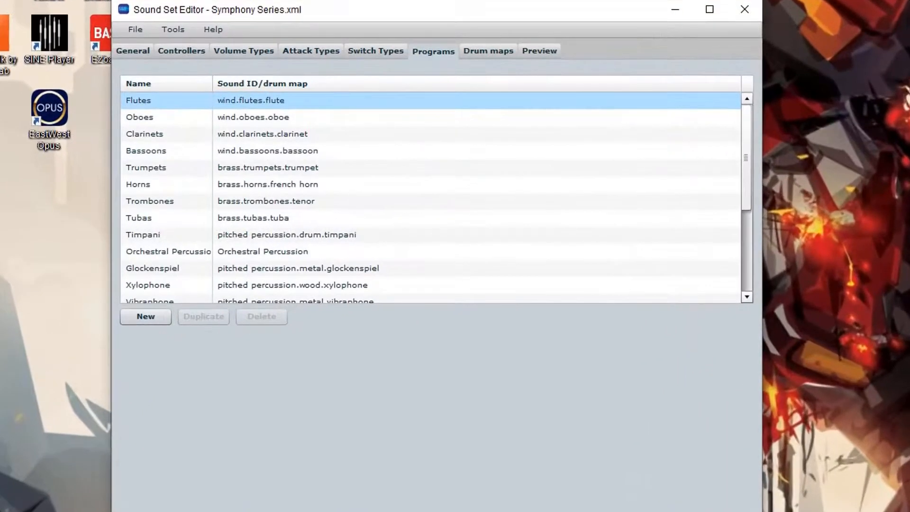
# Examine the channel assignments and switch types of the woodwind and brass programs from Flutes through Tubas.
pyautogui.click(250, 100)
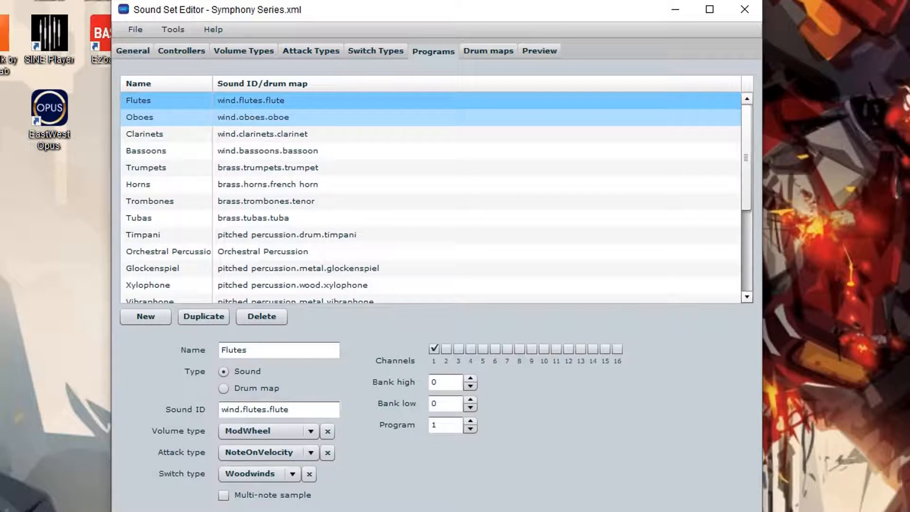
pyautogui.click(253, 117)
pyautogui.click(255, 134)
pyautogui.click(259, 151)
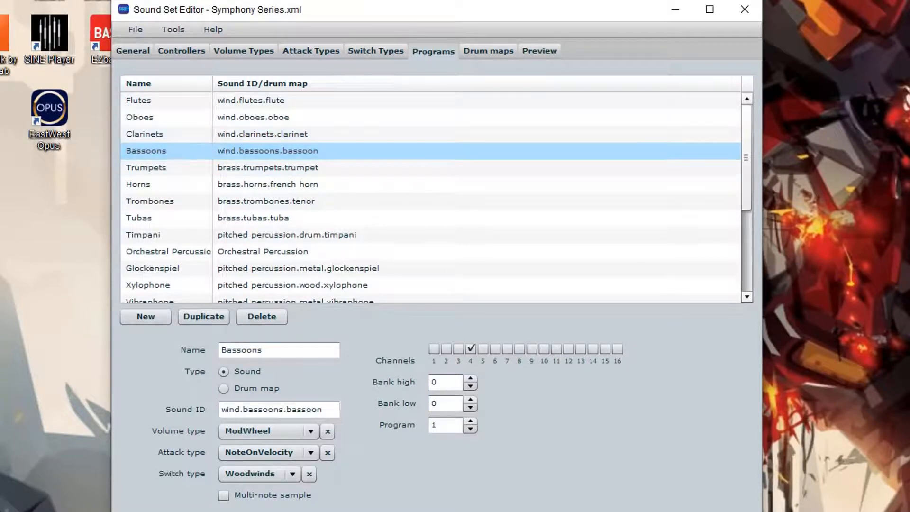
pyautogui.click(267, 168)
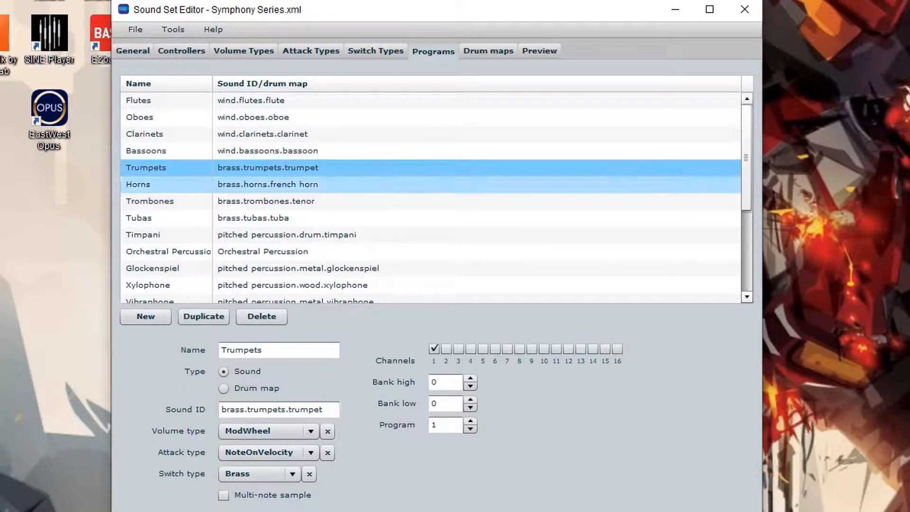
pyautogui.click(267, 184)
pyautogui.click(268, 201)
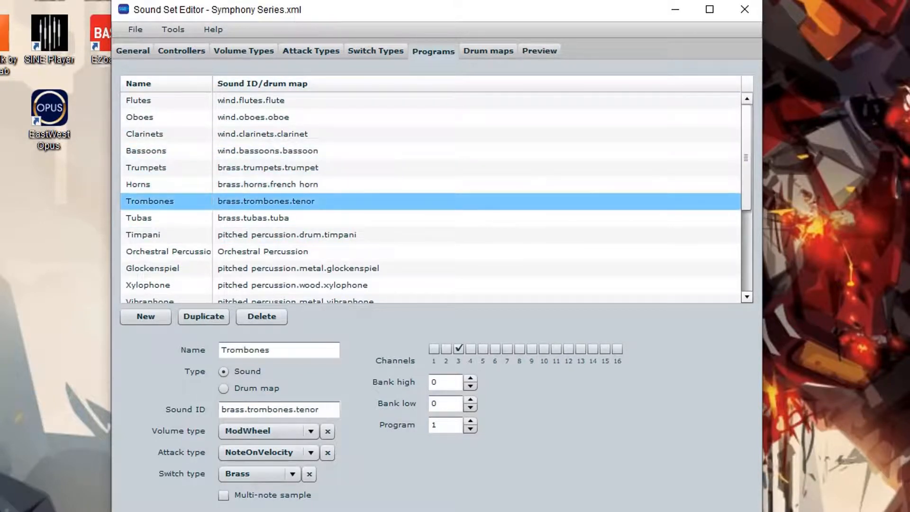
pyautogui.click(267, 218)
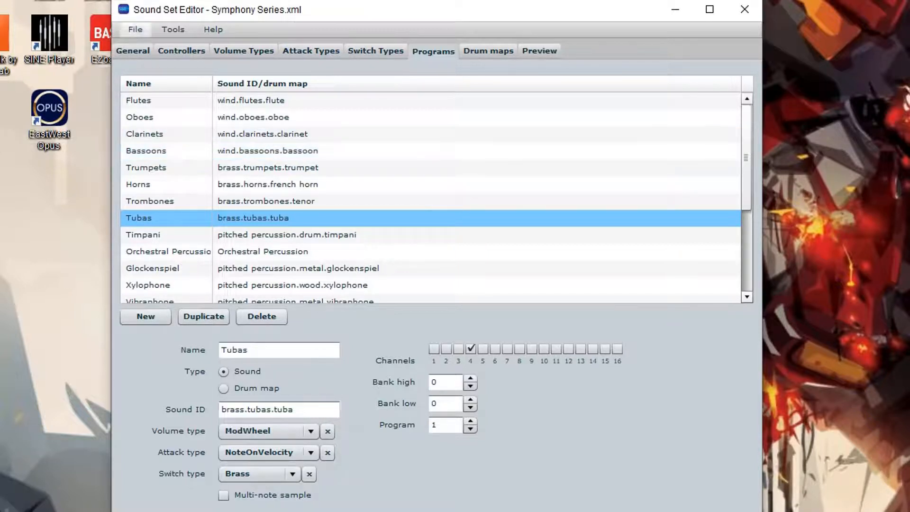
# Reopen the Symphony Series Test sound set and delete its French Horns program.
pyautogui.click(135, 29)
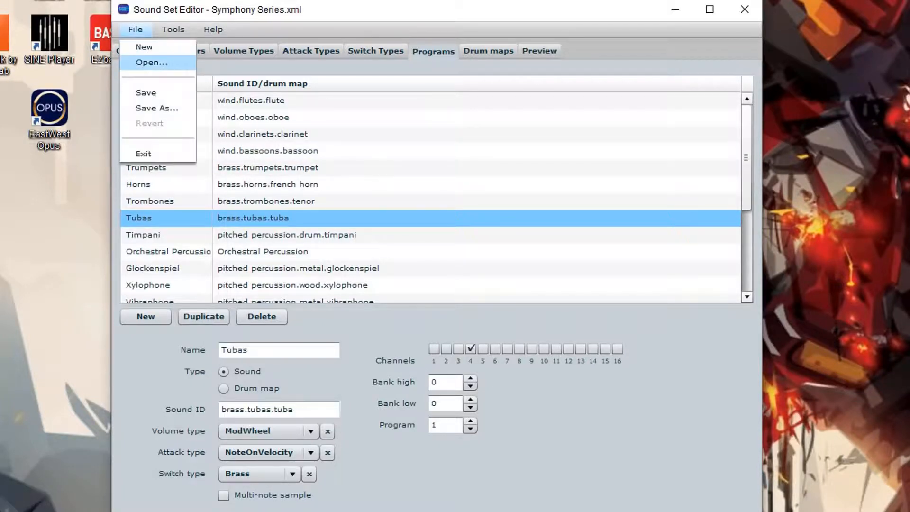
pyautogui.click(142, 61)
pyautogui.scroll(-1, 360, 327)
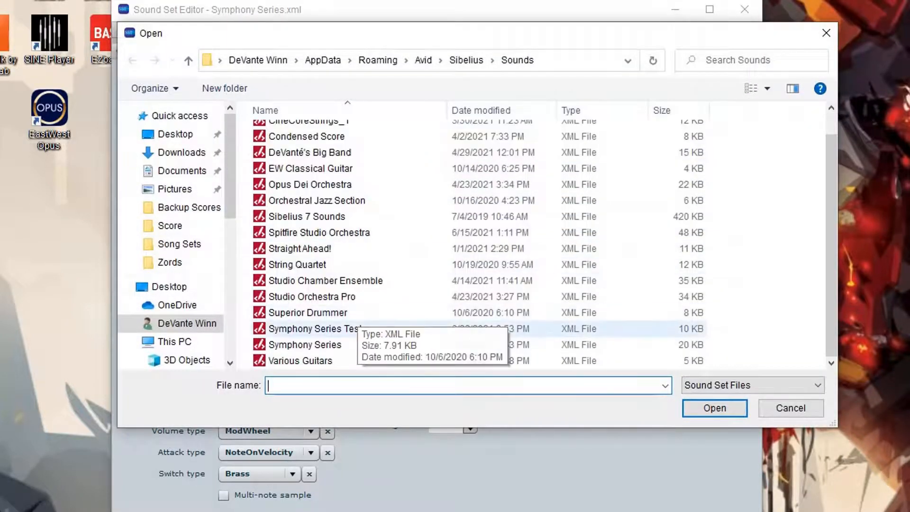
pyautogui.doubleClick(360, 328)
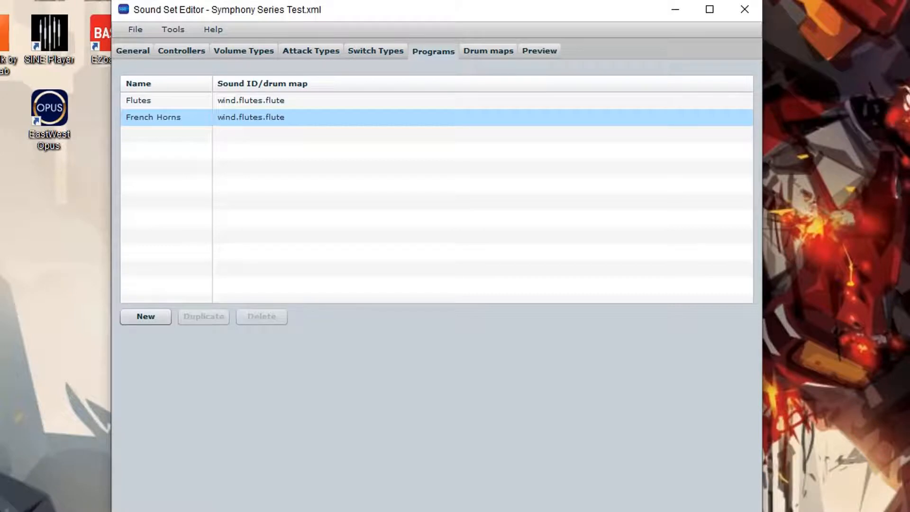
pyautogui.click(153, 117)
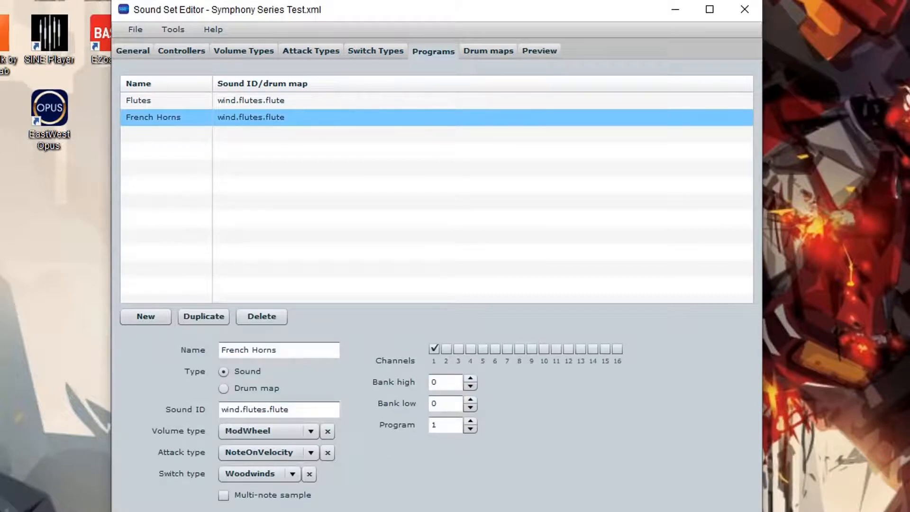
pyautogui.click(261, 317)
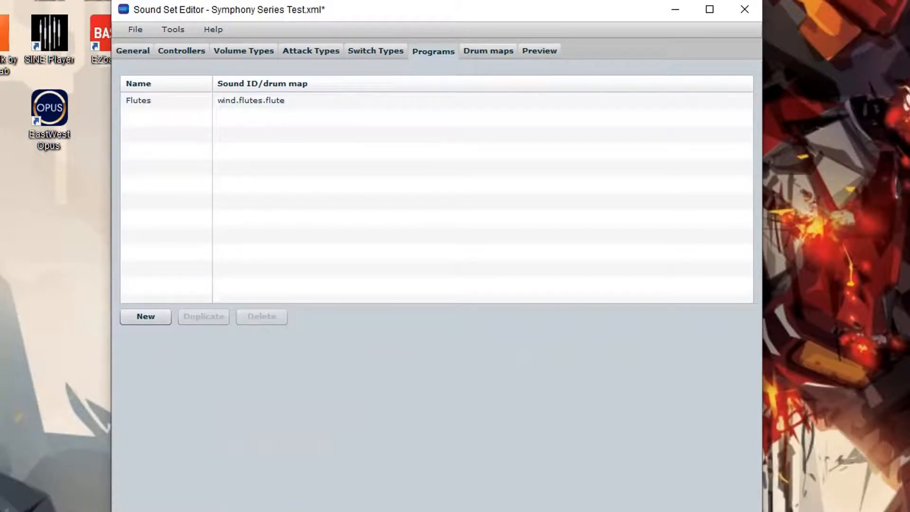
pyautogui.click(166, 100)
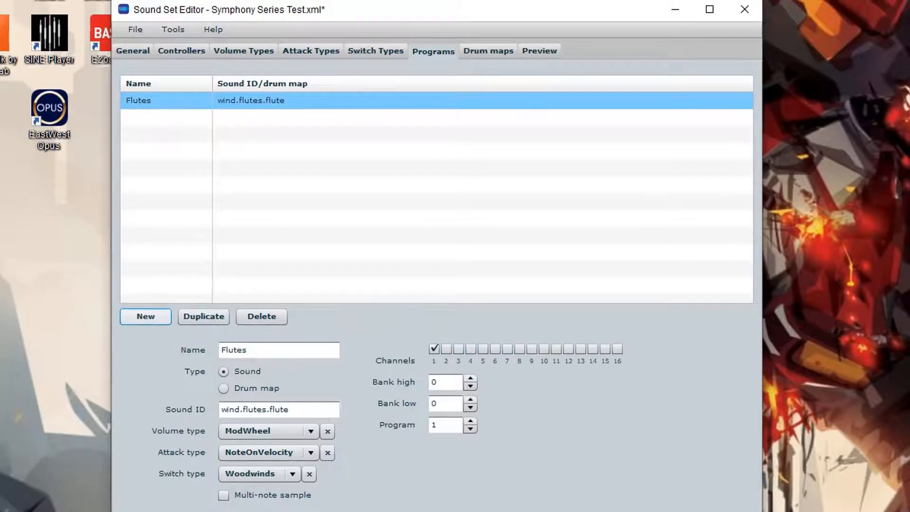
pyautogui.click(145, 317)
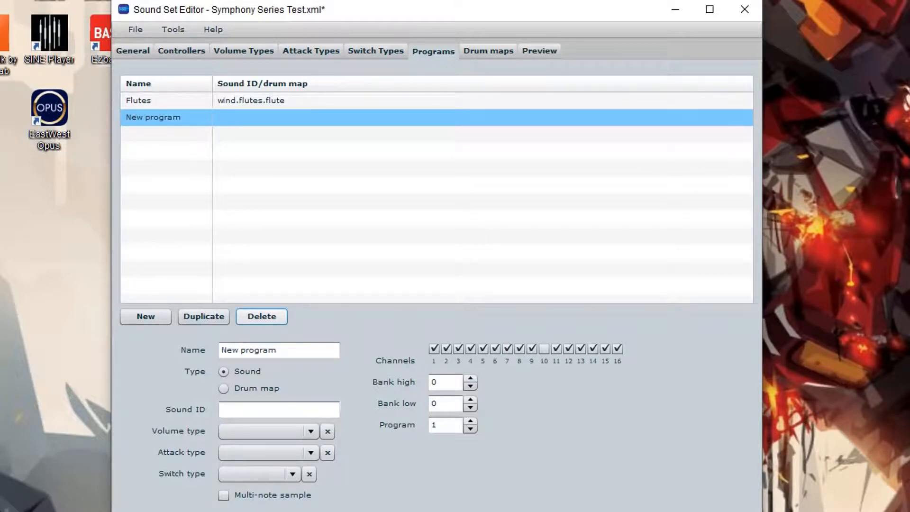
pyautogui.click(262, 317)
# Duplicate the Flutes program and rename the copy Oboes.
pyautogui.click(248, 100)
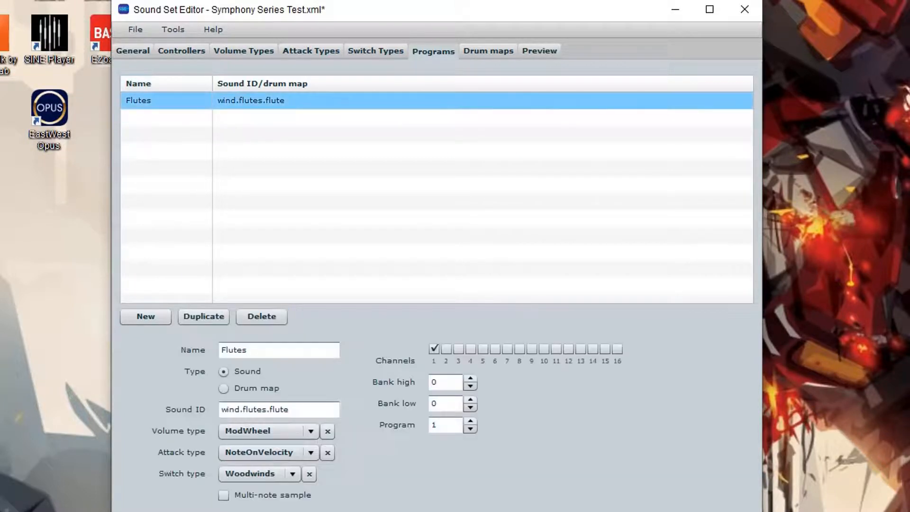
pyautogui.click(203, 316)
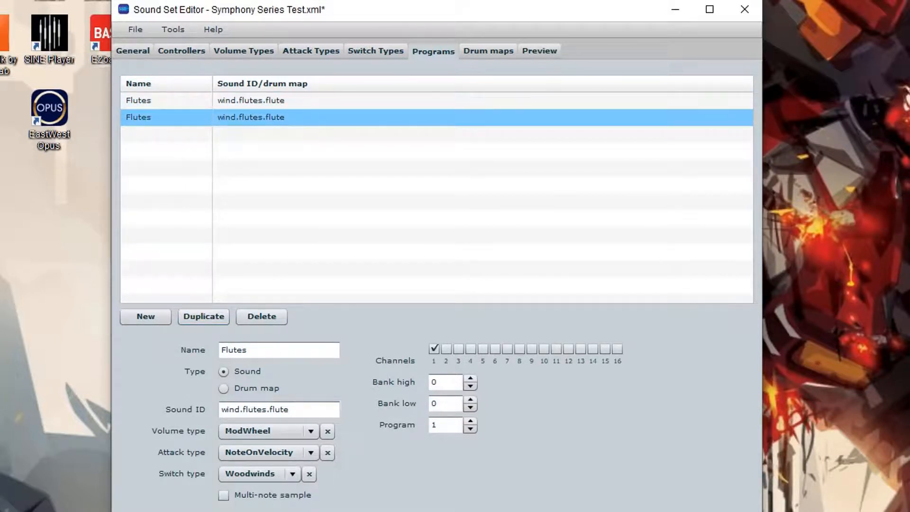
pyautogui.doubleClick(234, 350)
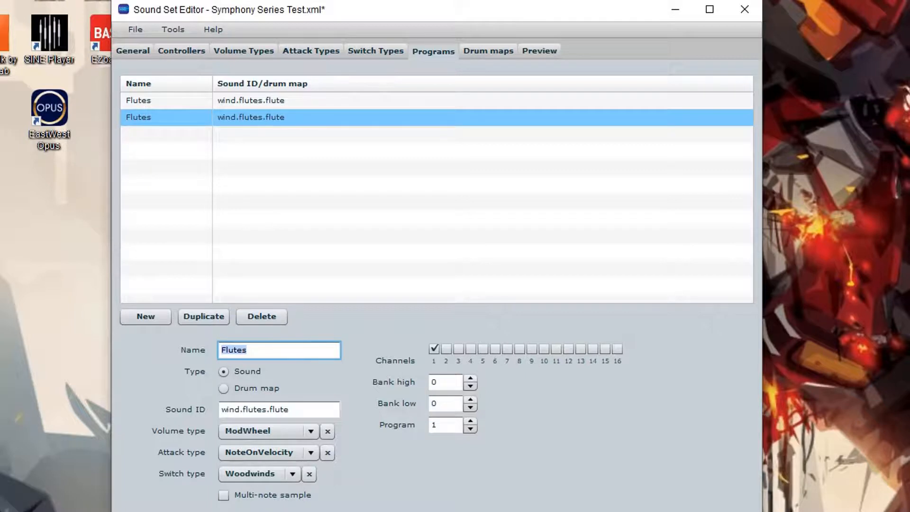
pyautogui.write('Oboes')
pyautogui.press('Tab')
# Set the Oboes program's sound ID to wind.oboes.oboe and assign it to channel 2 only.
pyautogui.press('Tab')
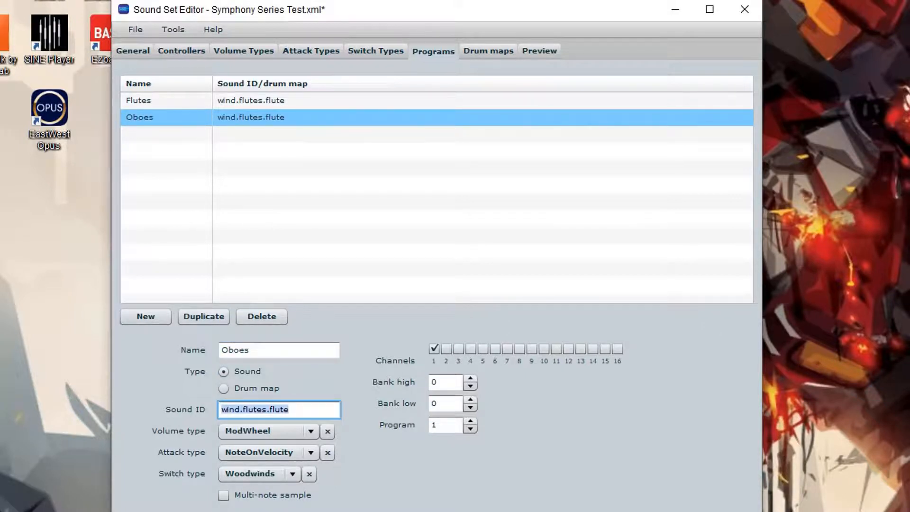
pyautogui.write('wind.oboes.')
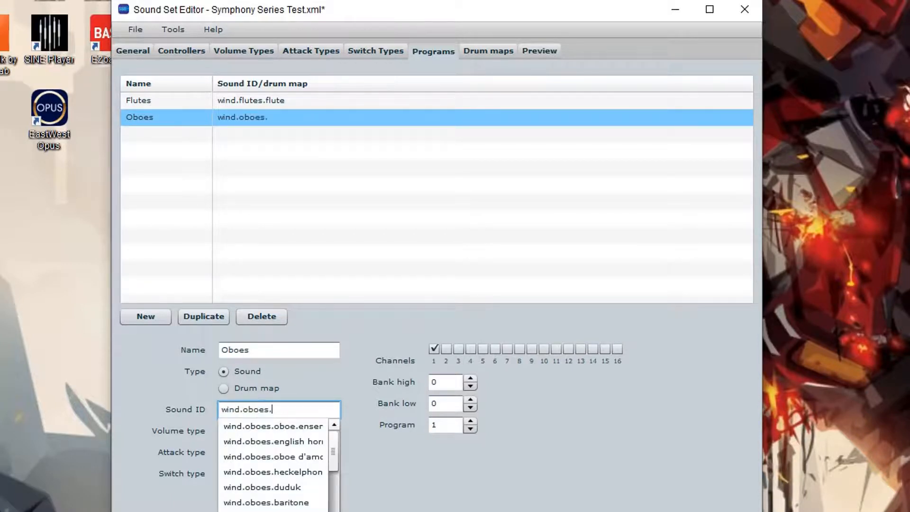
pyautogui.write('oboe')
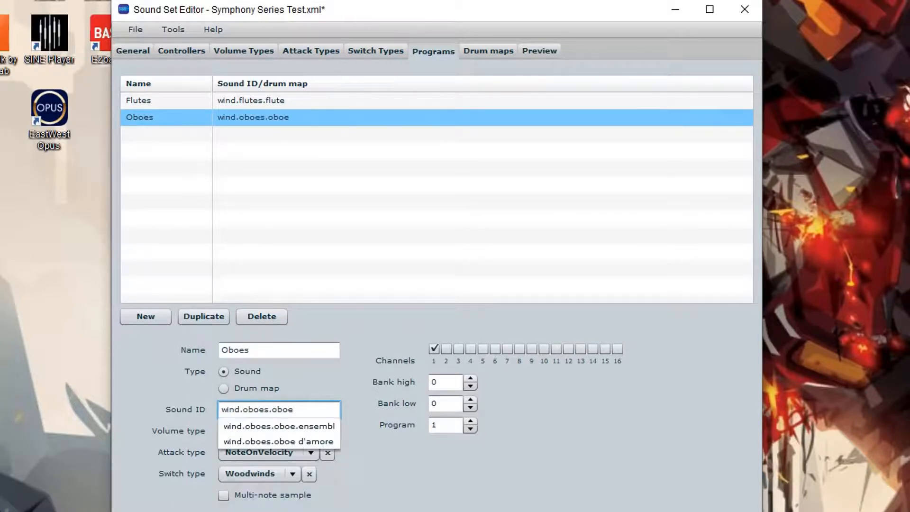
pyautogui.press('Return')
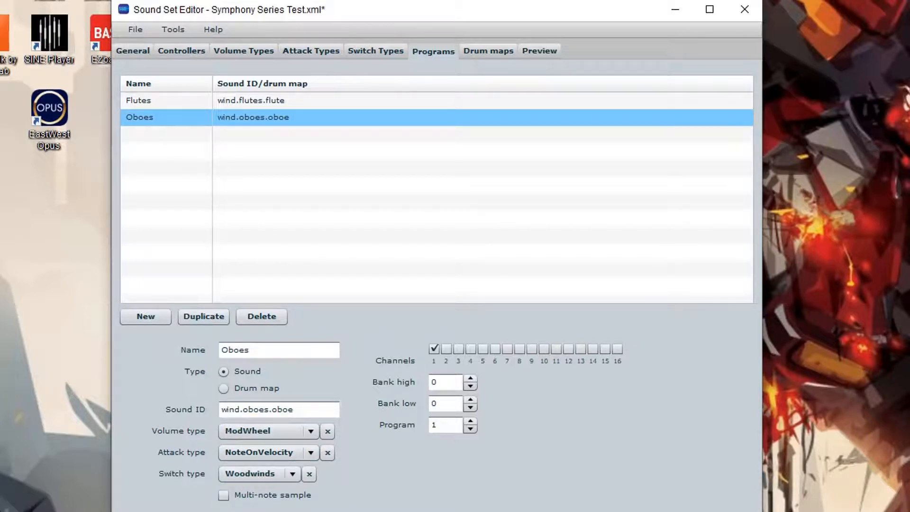
pyautogui.click(446, 348)
pyautogui.click(434, 349)
# Duplicate the Oboes program and rename the copy Clarinets.
pyautogui.click(203, 316)
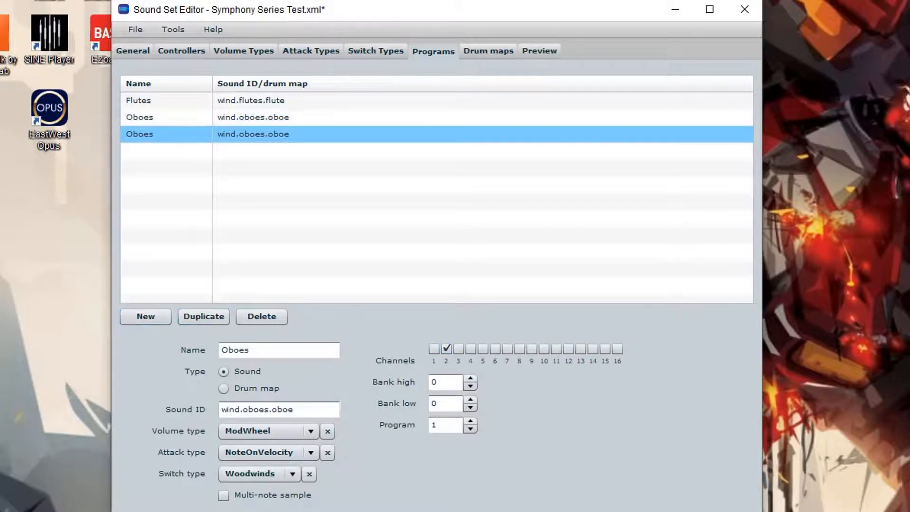
pyautogui.doubleClick(235, 350)
pyautogui.write('Clarinets')
# Set the Clarinets program's sound ID to wind.clarinets.clarinet and assign it to channel 3 only.
pyautogui.press('Tab')
pyautogui.press('Tab')
pyautogui.write('wind.clarinets.clarinet')
pyautogui.press('Tab')
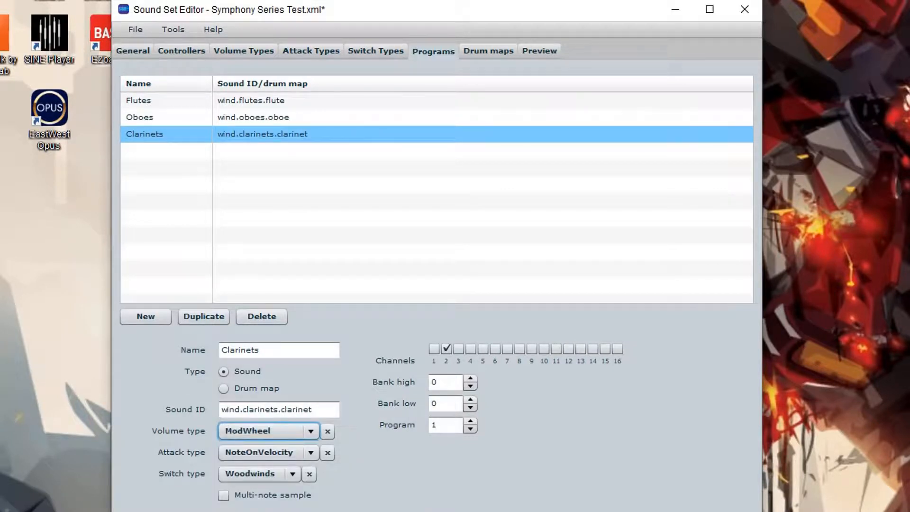
pyautogui.click(458, 348)
pyautogui.click(446, 349)
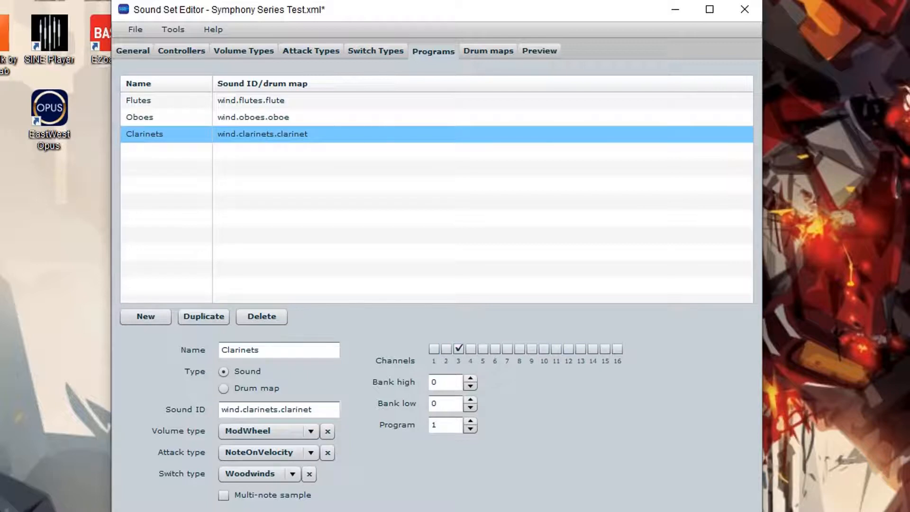
# Duplicate the Clarinets program and rename the copy Bassoons.
pyautogui.click(203, 317)
pyautogui.doubleClick(239, 349)
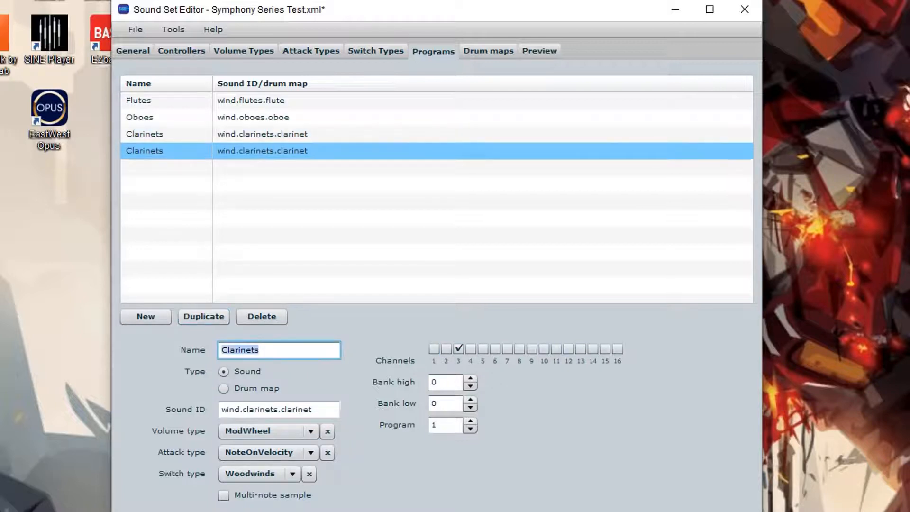
pyautogui.write('Bassoons')
# Set the Bassoons program's sound ID to wind.bassoons.bassoon and assign it to channel 4 only.
pyautogui.press('Tab')
pyautogui.press('Tab')
pyautogui.press('Tab')
pyautogui.write('wind')
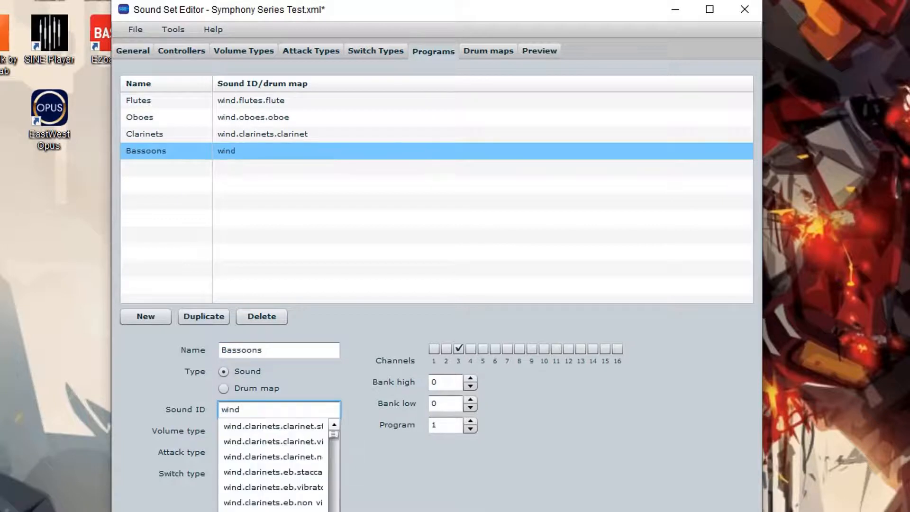
pyautogui.write('.bassoons.')
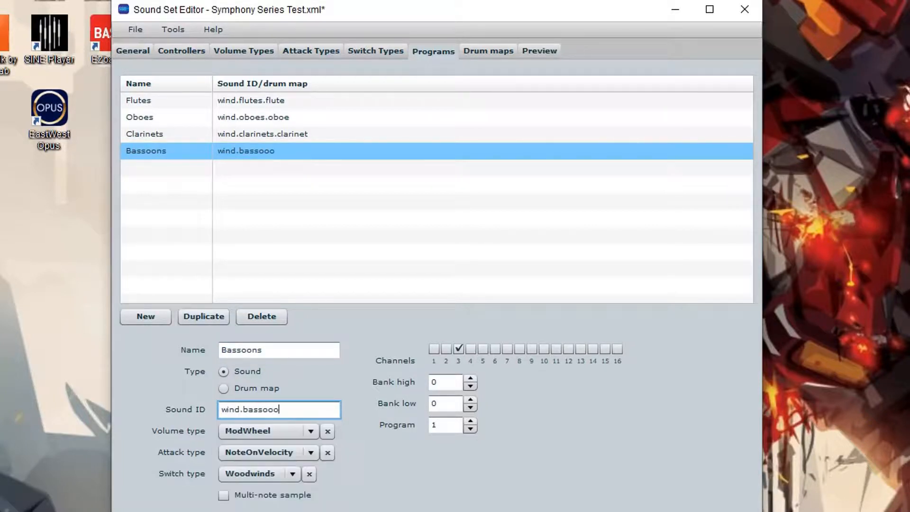
pyautogui.write('bassoon')
pyautogui.click(471, 349)
pyautogui.click(459, 349)
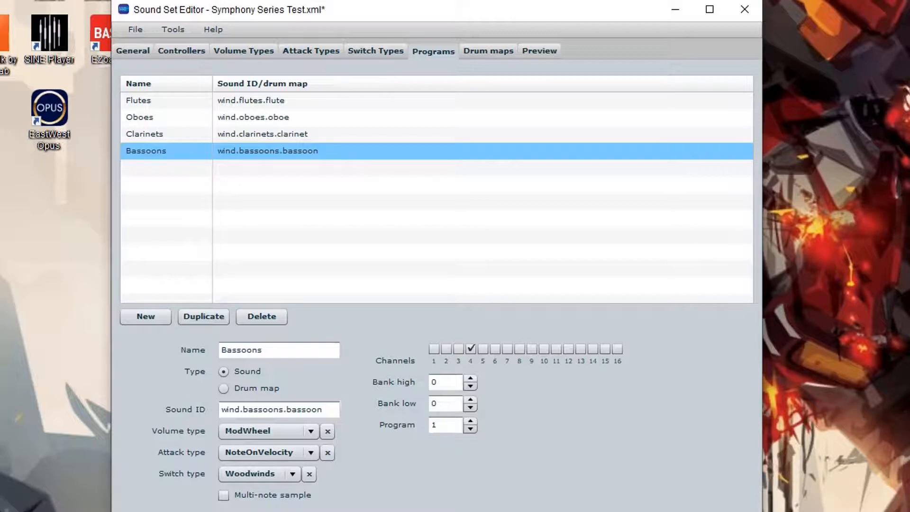
# Save the sound set under the name Symphony Series Test, overwriting the existing file.
pyautogui.click(135, 29)
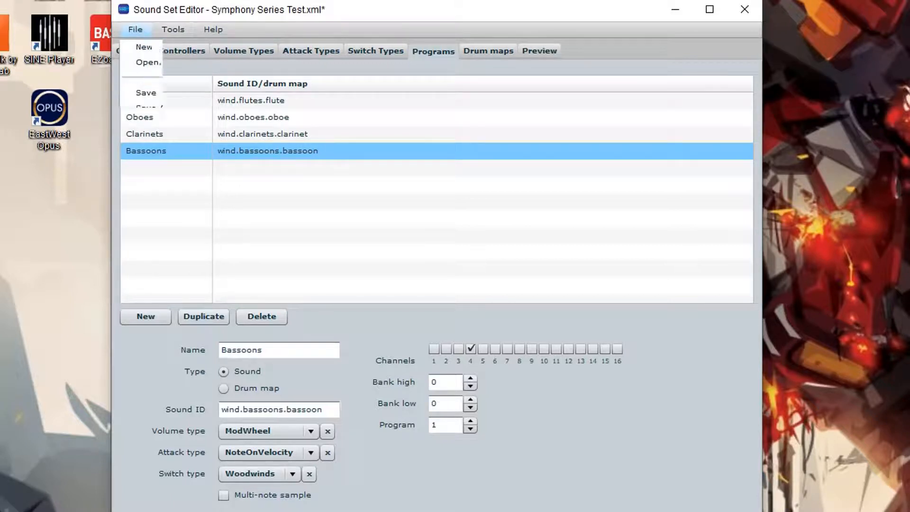
pyautogui.click(142, 107)
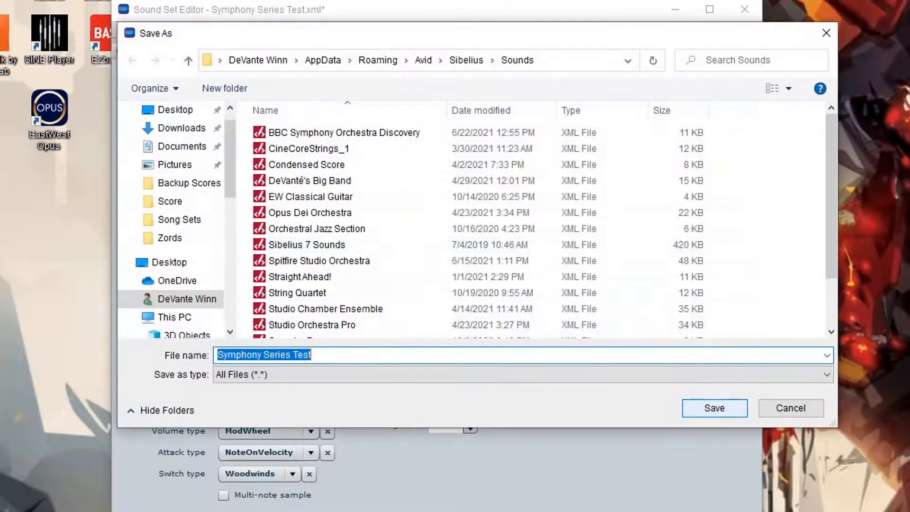
pyautogui.click(714, 408)
pyautogui.click(539, 280)
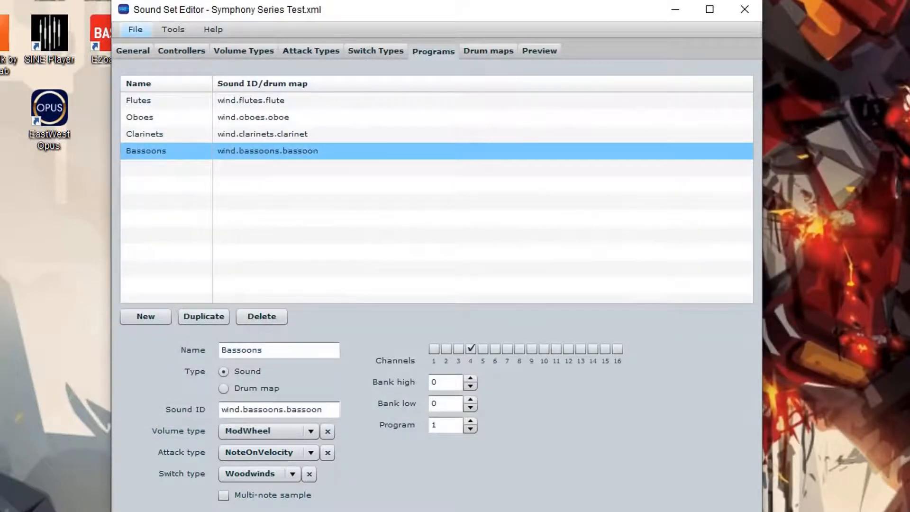
# Open the finished Symphony Series sound set from the Sibelius Sounds folder.
pyautogui.click(135, 30)
pyautogui.click(152, 62)
pyautogui.scroll(-2, 353, 284)
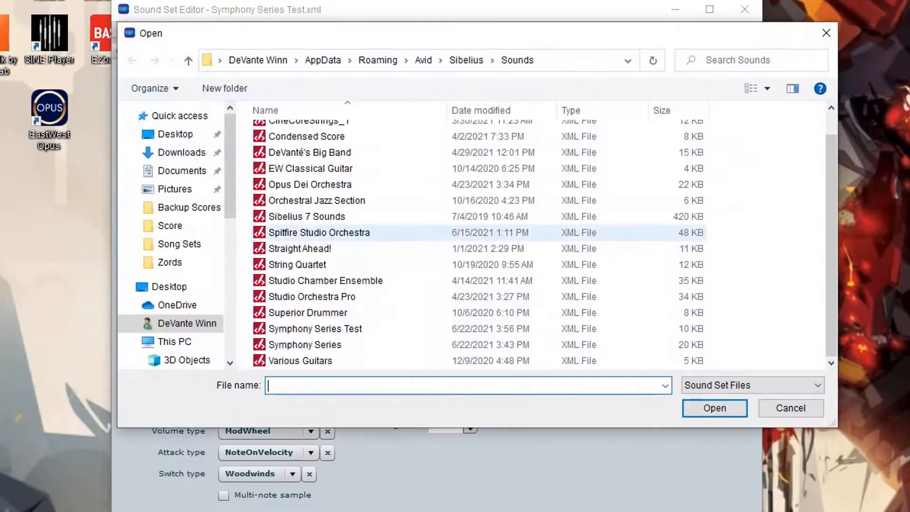
pyautogui.doubleClick(350, 344)
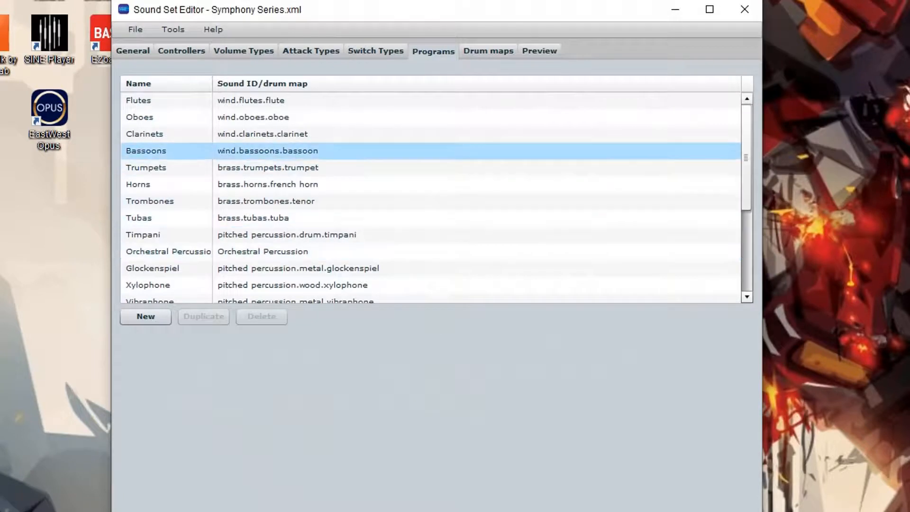
# Examine the channel assignments and playback types of the woodwind and brass programs, from Flutes through Tubas.
pyautogui.click(138, 100)
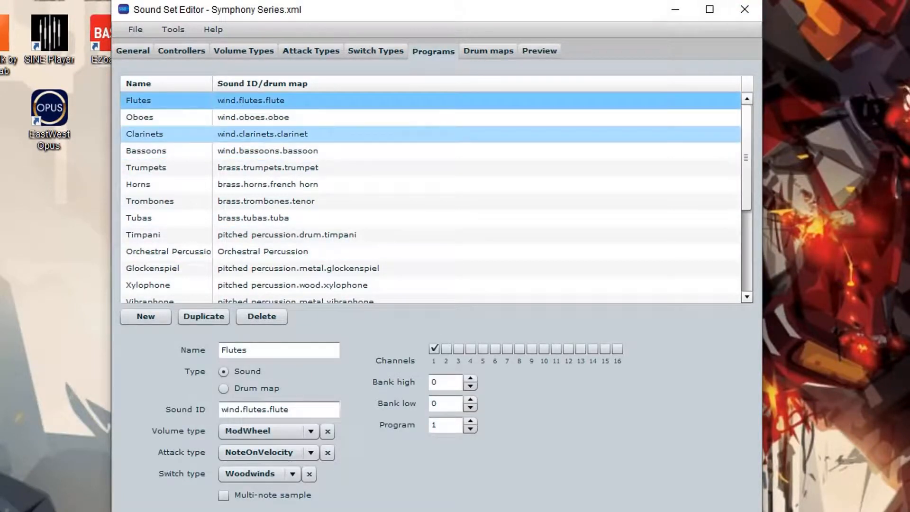
pyautogui.click(140, 117)
pyautogui.click(145, 134)
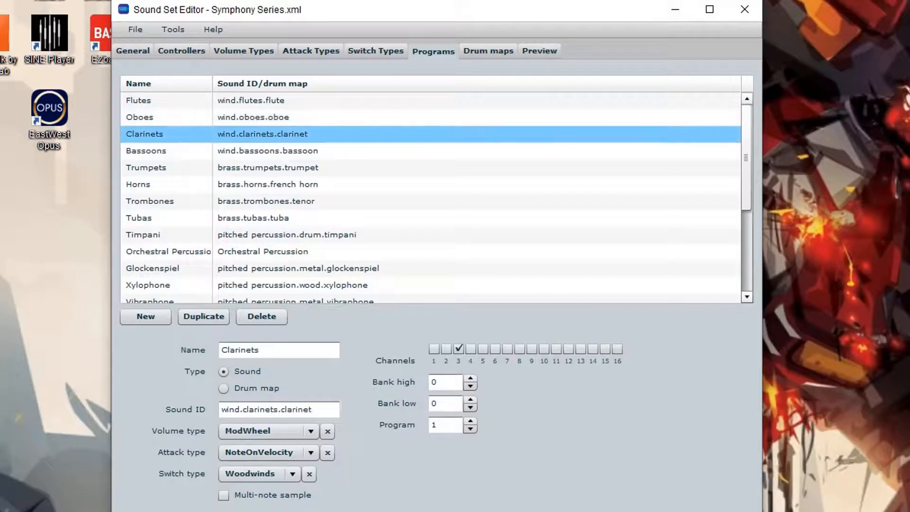
pyautogui.click(146, 151)
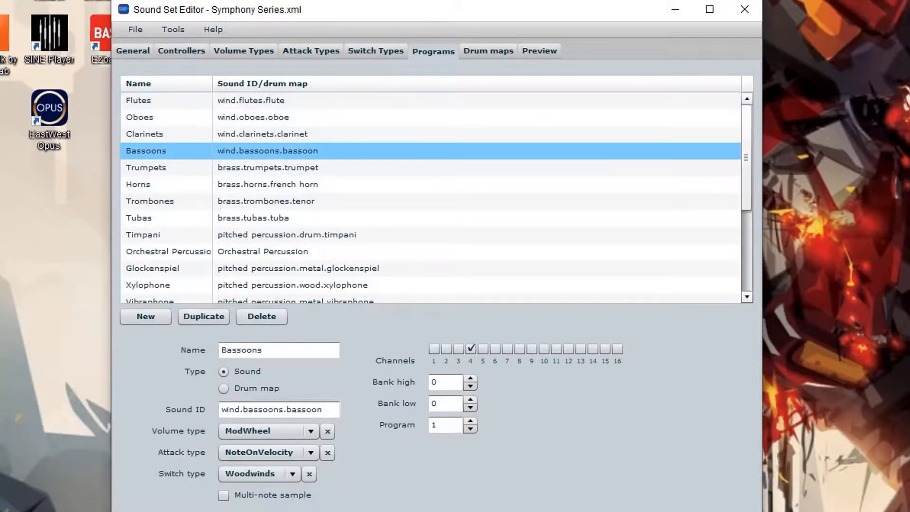
pyautogui.click(146, 167)
pyautogui.click(146, 184)
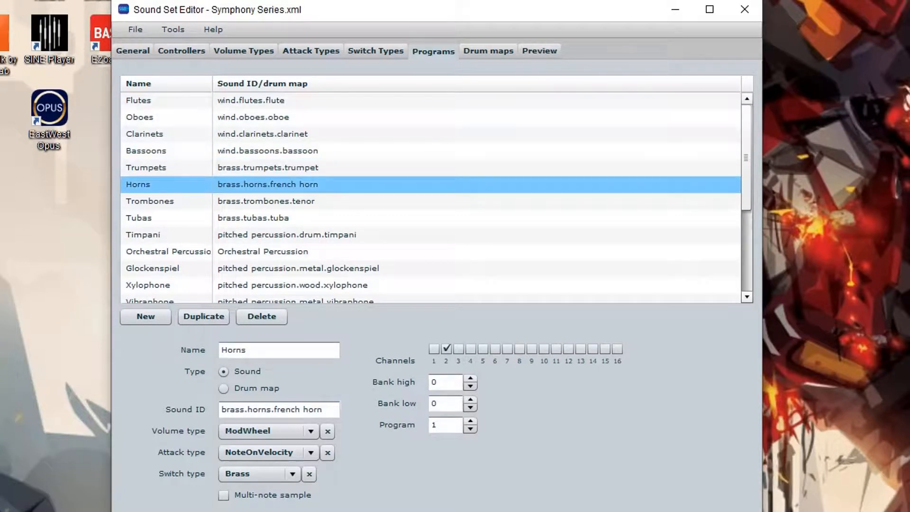
pyautogui.click(150, 201)
pyautogui.click(253, 218)
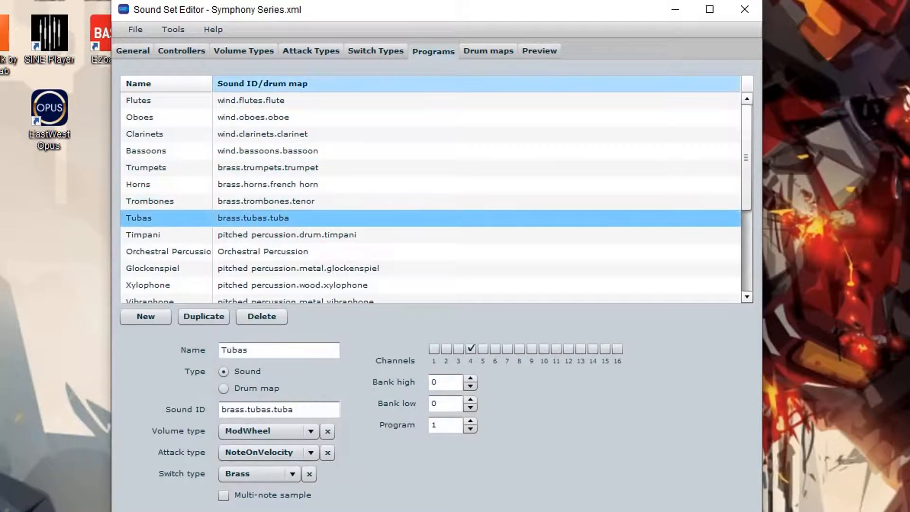
# Examine the channels, playback types and sound IDs of the programs from Timpani and the percussion through Celesta to Violin I.
pyautogui.scroll(-2, 268, 167)
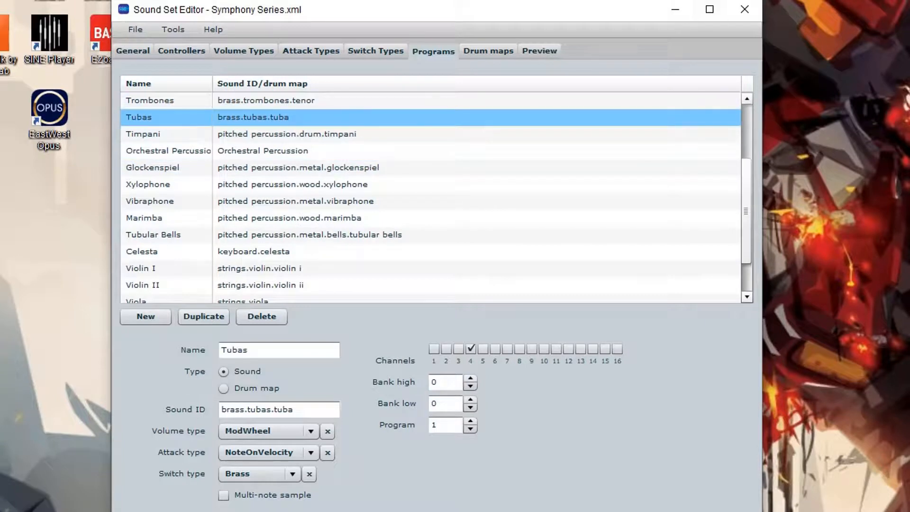
pyautogui.click(265, 134)
pyautogui.click(266, 151)
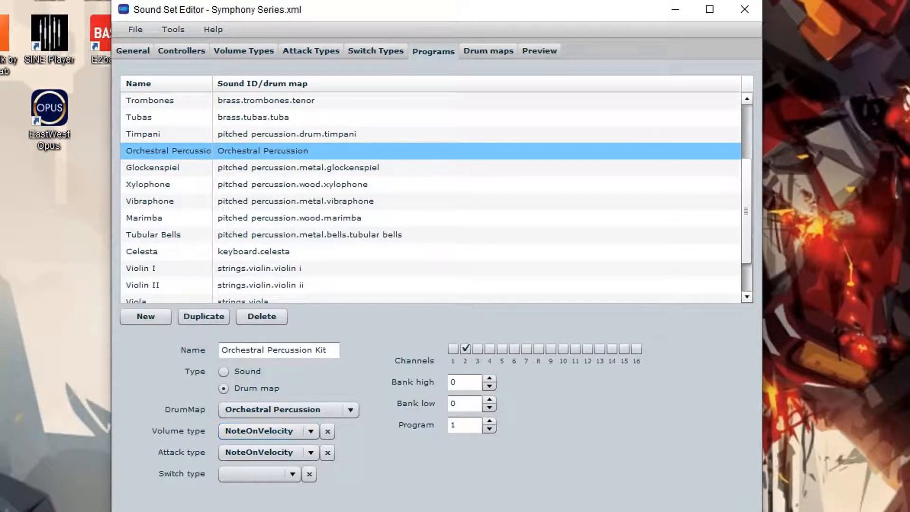
pyautogui.click(237, 168)
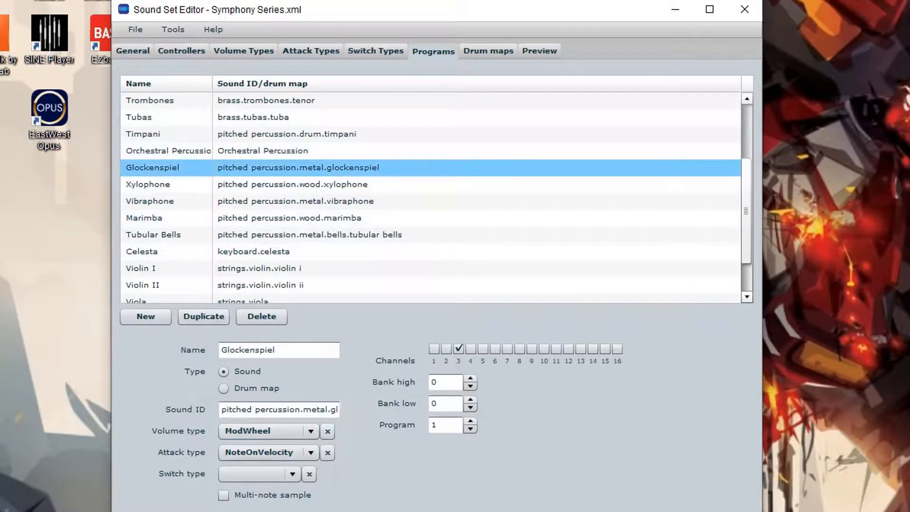
pyautogui.press('Down')
pyautogui.press('Down')
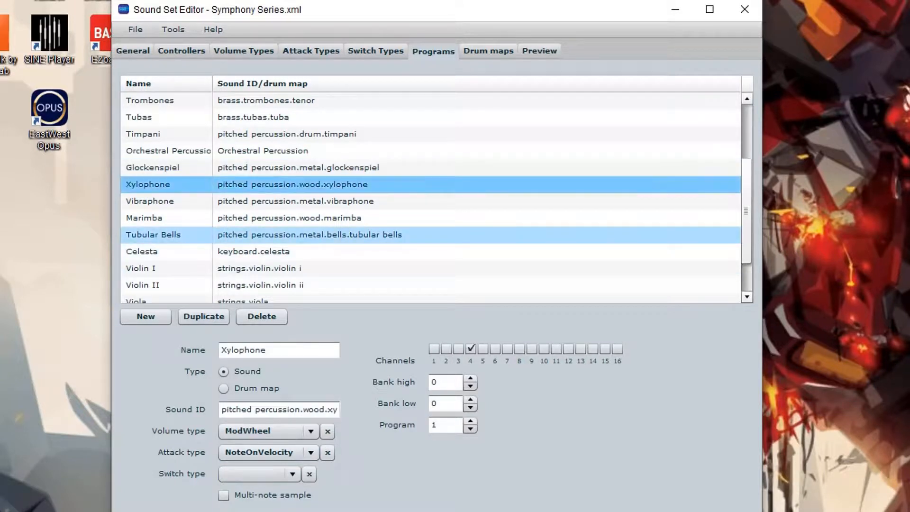
pyautogui.press('Down')
pyautogui.press('Down')
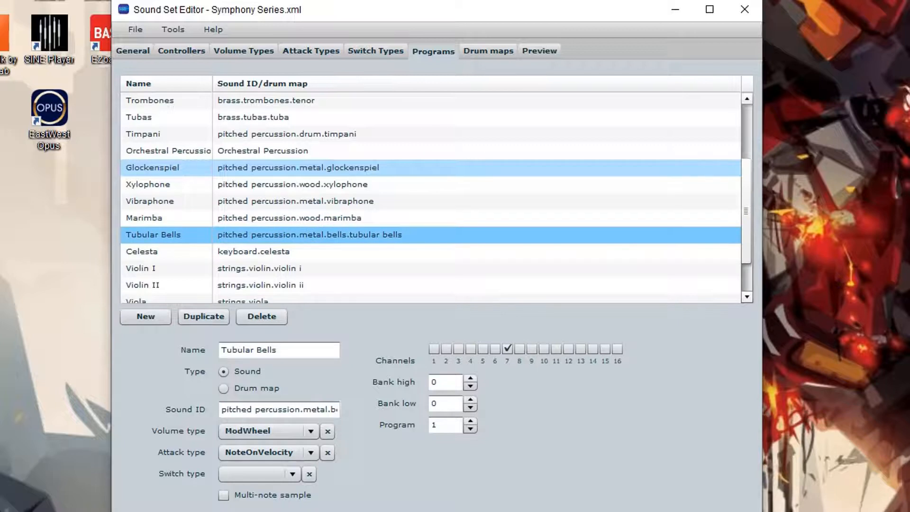
pyautogui.press('Down')
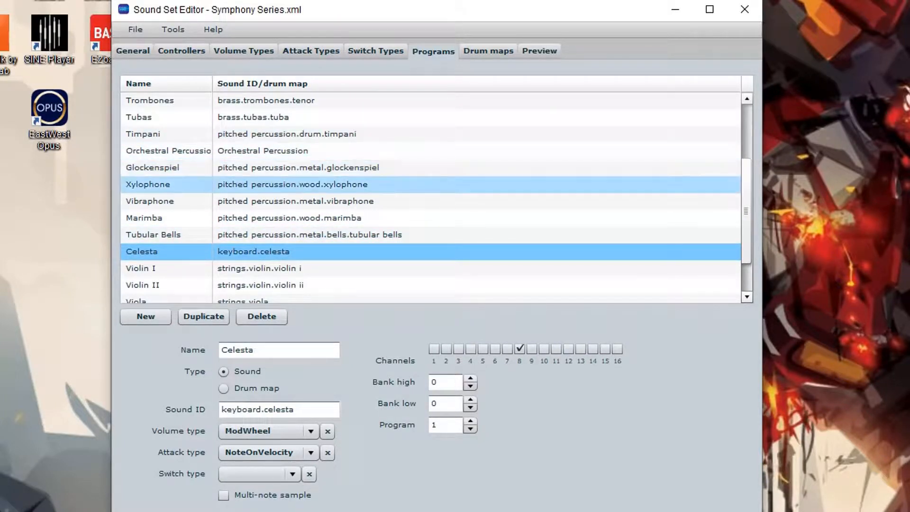
pyautogui.press('Down')
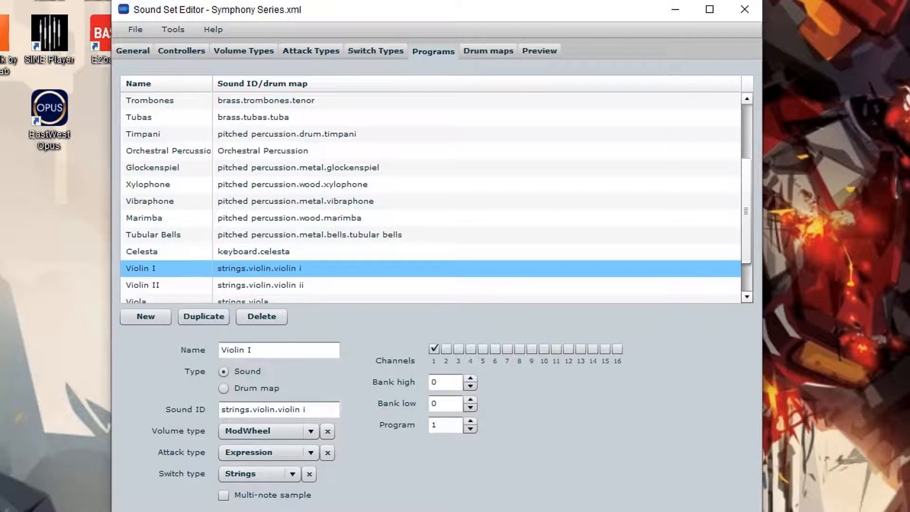
# Shorten the Violin I program's sound ID to strings.violin.
pyautogui.moveTo(275, 410); pyautogui.dragTo(308, 410)
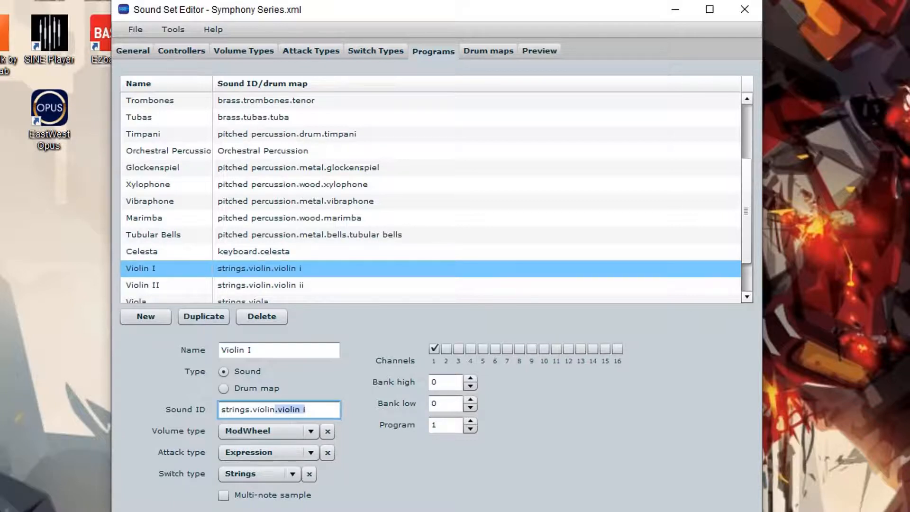
pyautogui.press('BackSpace')
pyautogui.click(379, 450)
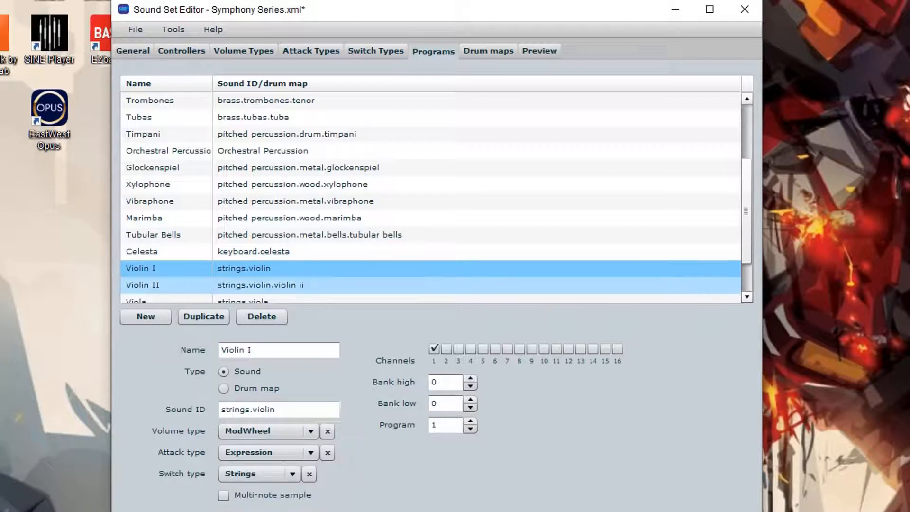
# Extend the Violin I program's sound ID to strings.violin.violin i.
pyautogui.click(277, 410)
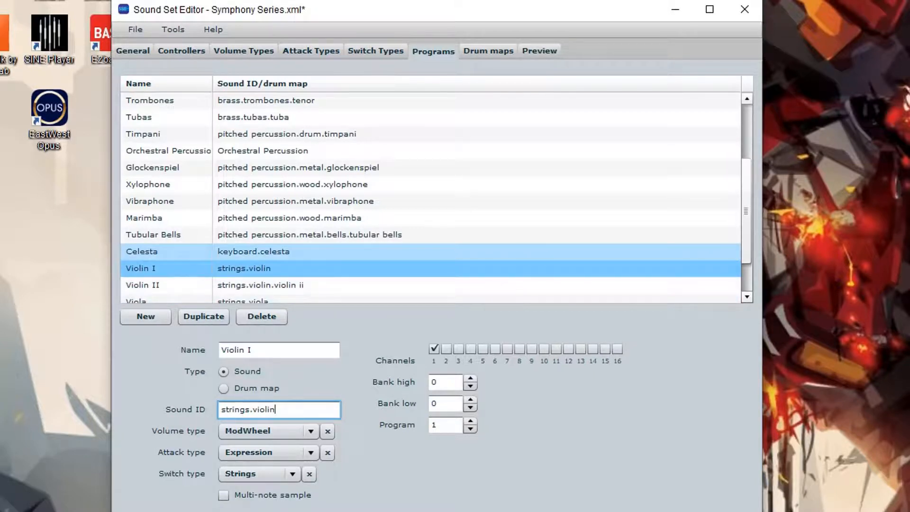
pyautogui.write('.viol')
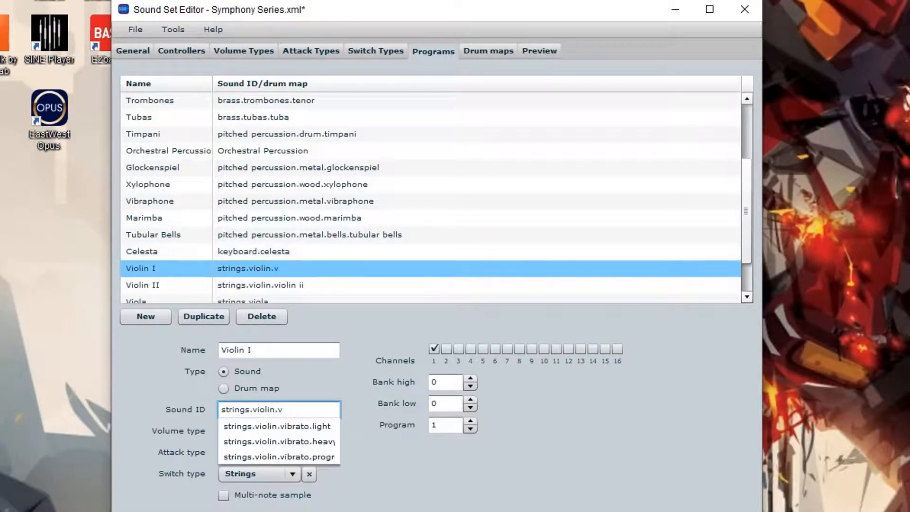
pyautogui.write('in')
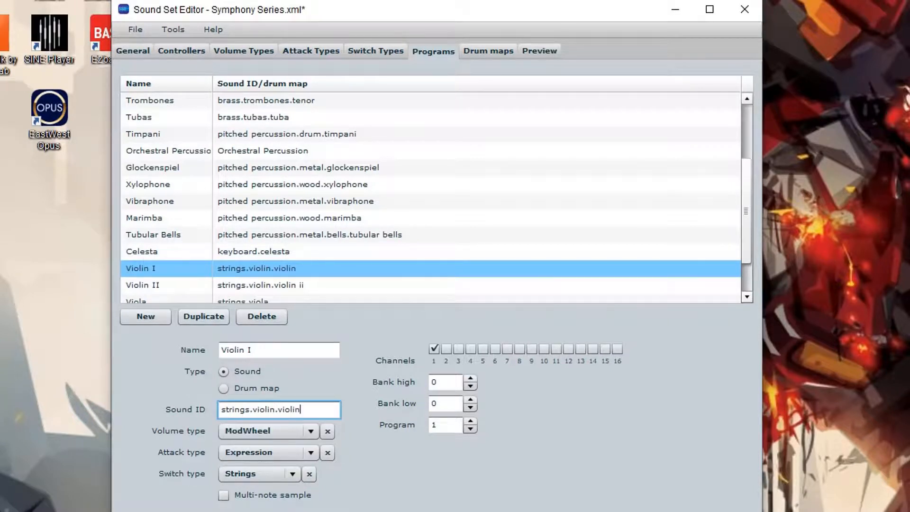
pyautogui.write(' i')
pyautogui.press('Return')
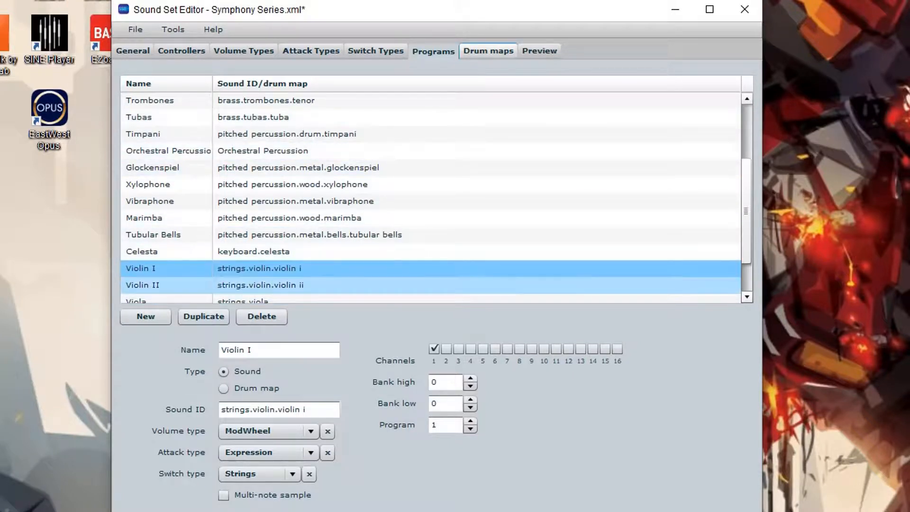
# Examine the channels, playback types and sound IDs of the string programs from Violin II through Basses.
pyautogui.click(474, 286)
pyautogui.press('Down')
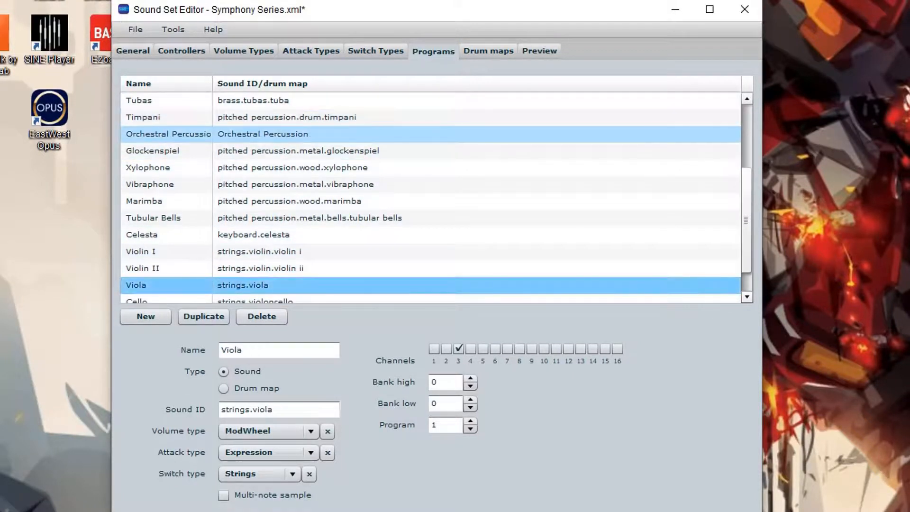
pyautogui.press('Down')
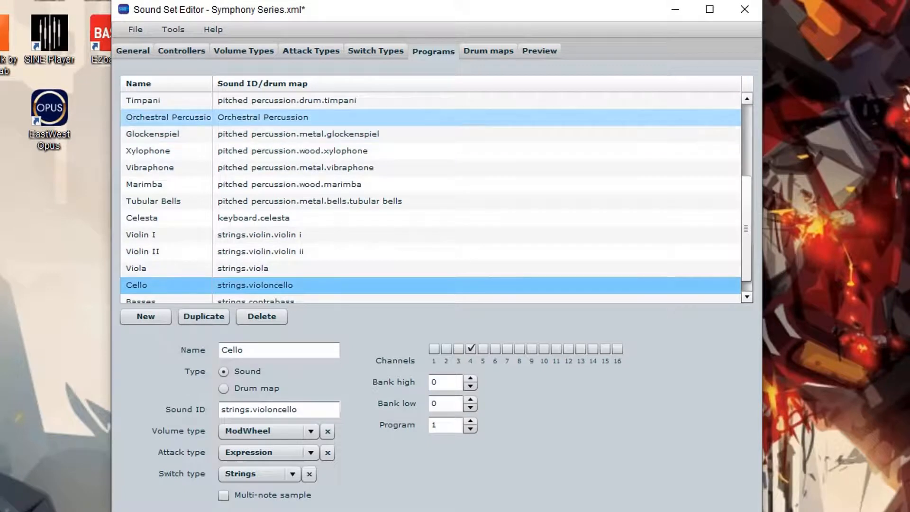
pyautogui.press('Down')
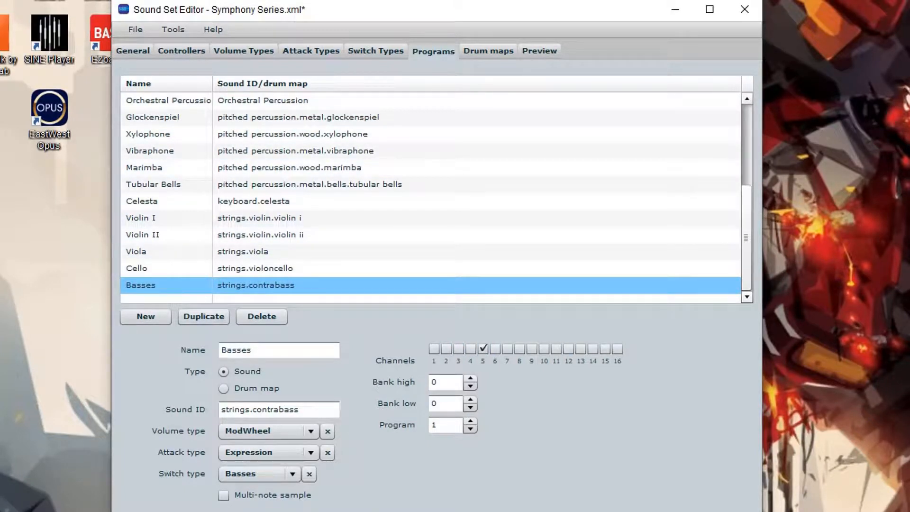
# Set the Violin I program's sound ID to the generic strings.violin.
pyautogui.click(259, 218)
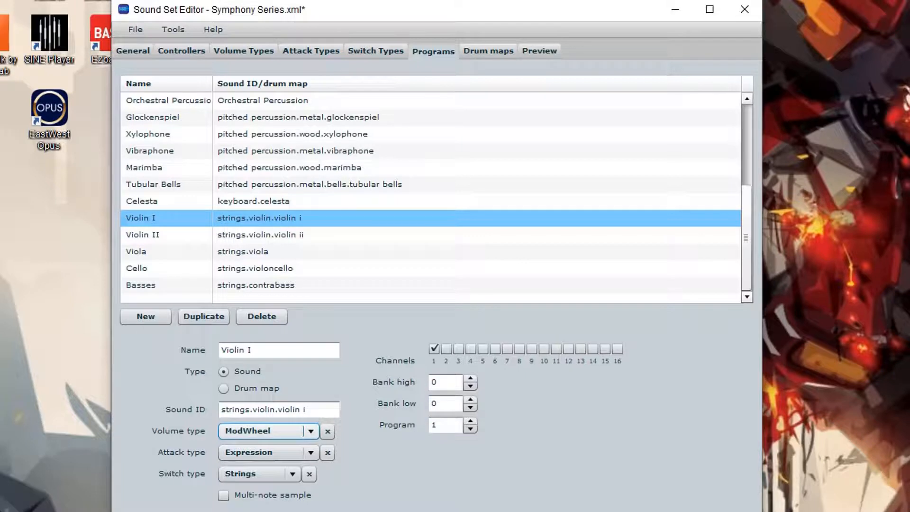
pyautogui.moveTo(277, 409); pyautogui.dragTo(306, 410)
pyautogui.press('BackSpace')
pyautogui.press('BackSpace')
pyautogui.press('Return')
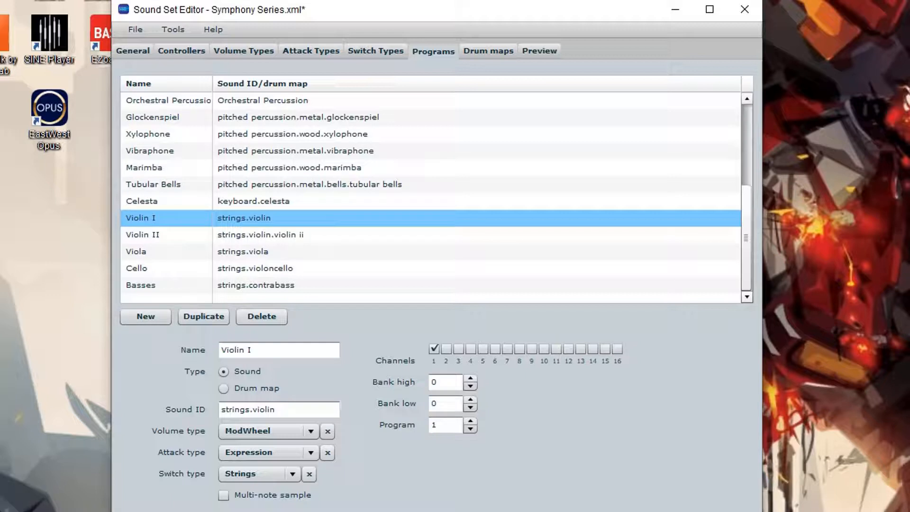
# Set the Violin I program's sound ID back to strings.violin.violin i.
pyautogui.click(282, 410)
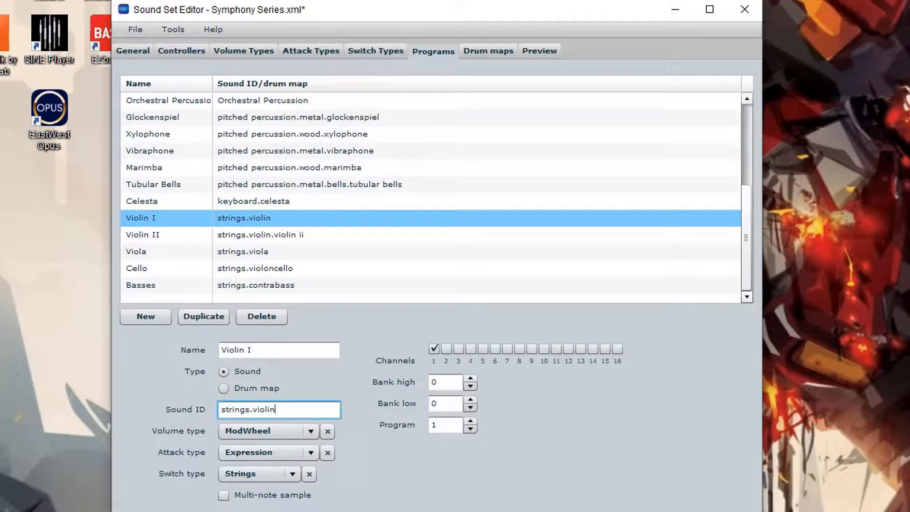
pyautogui.write('.')
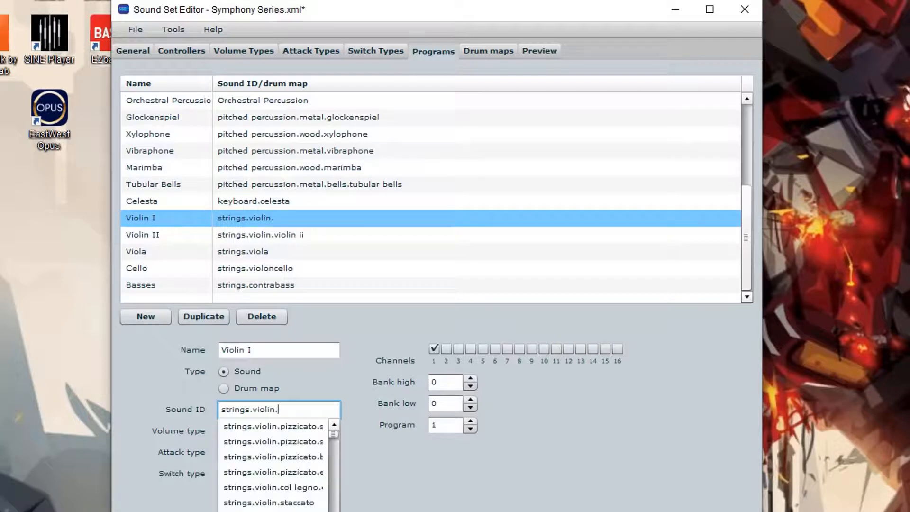
pyautogui.write('violin i')
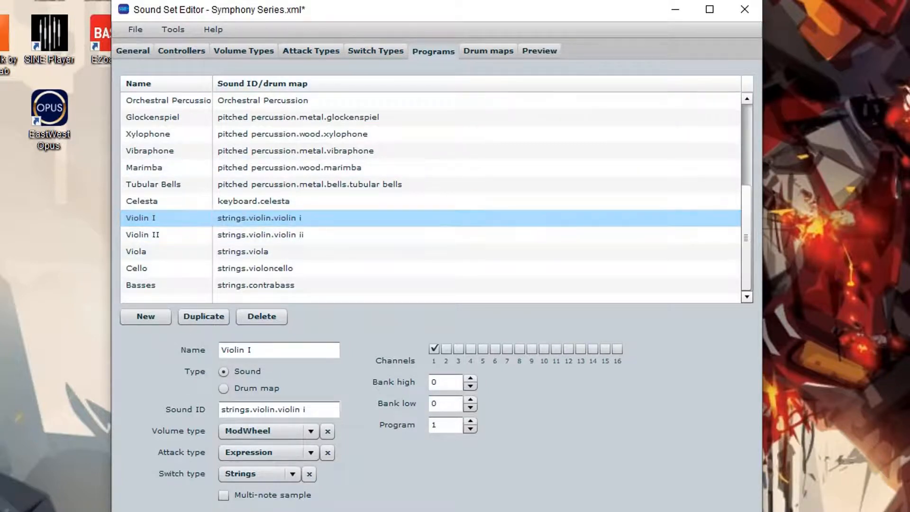
# Examine the Flutes program's settings and look over the whole program list.
pyautogui.scroll(3, 427, 235)
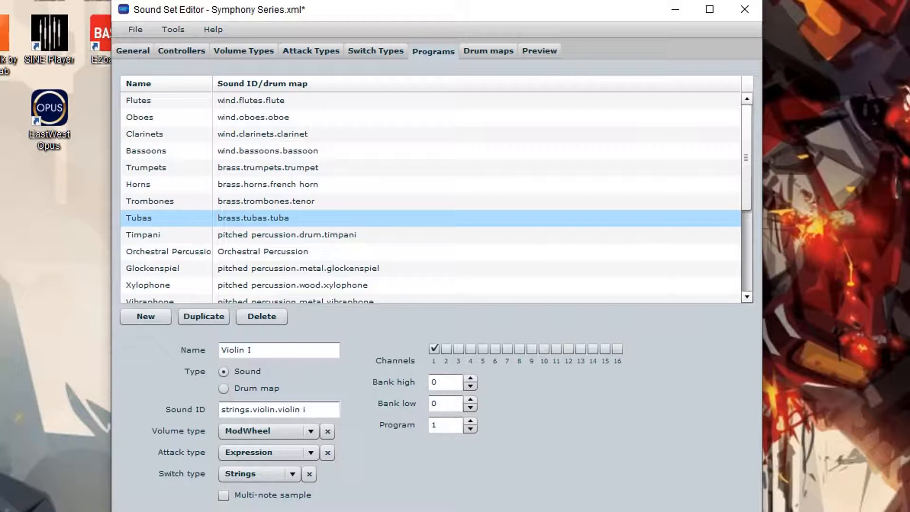
pyautogui.click(251, 101)
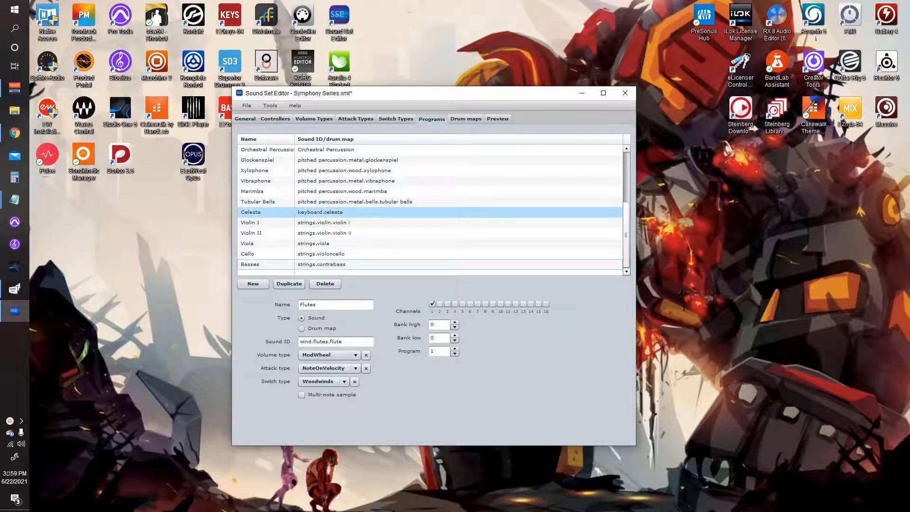
pyautogui.scroll(3, 430, 223)
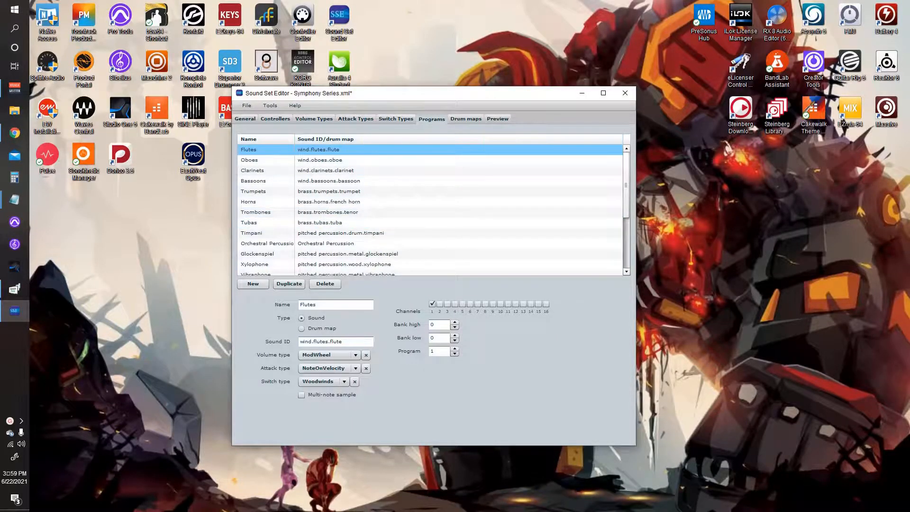
# Examine the General MIDI percussion drum map, including the High Q entry's general and start switch settings.
pyautogui.click(466, 119)
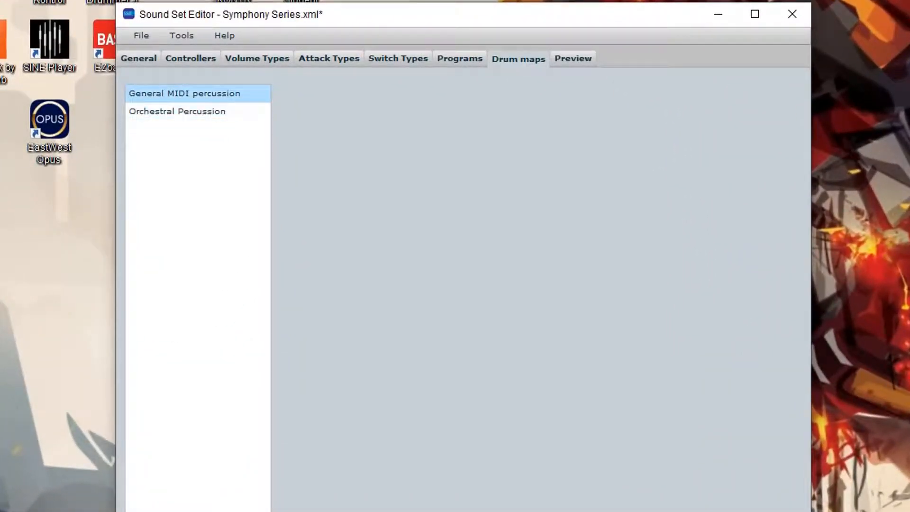
pyautogui.click(197, 94)
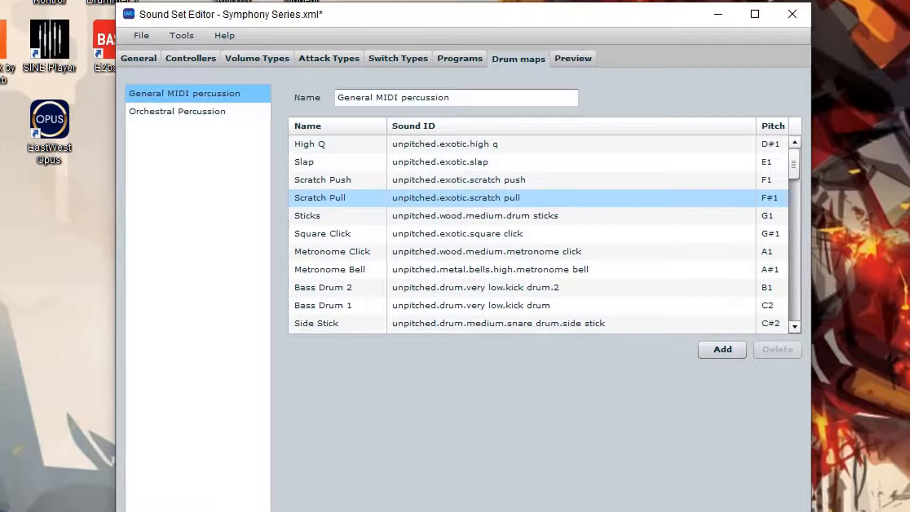
pyautogui.click(341, 145)
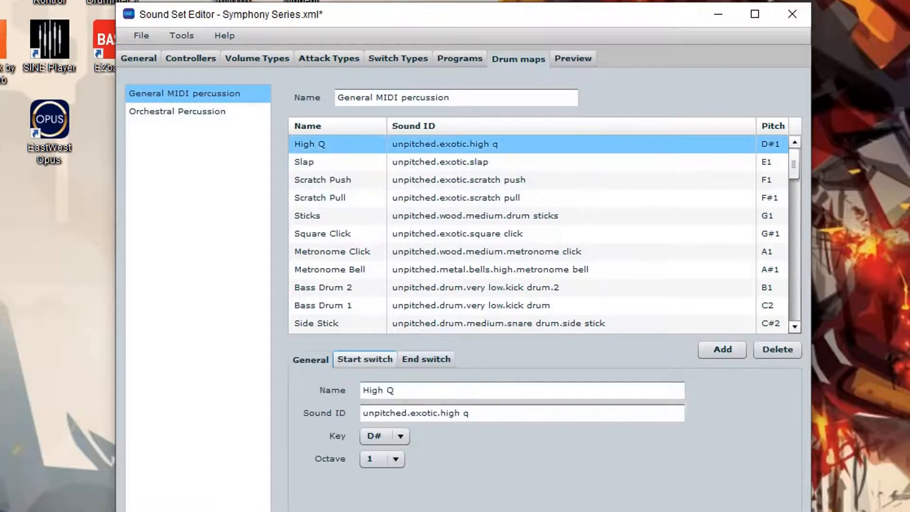
pyautogui.click(365, 359)
pyautogui.click(311, 360)
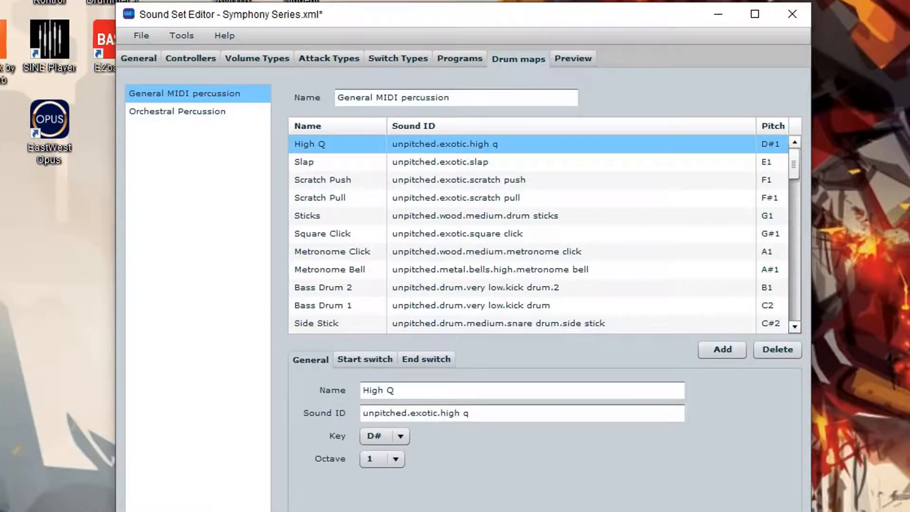
# Examine the Orchestral Percussion drum map's entries, including the general and start switch settings of Bass Drum 1.
pyautogui.click(199, 112)
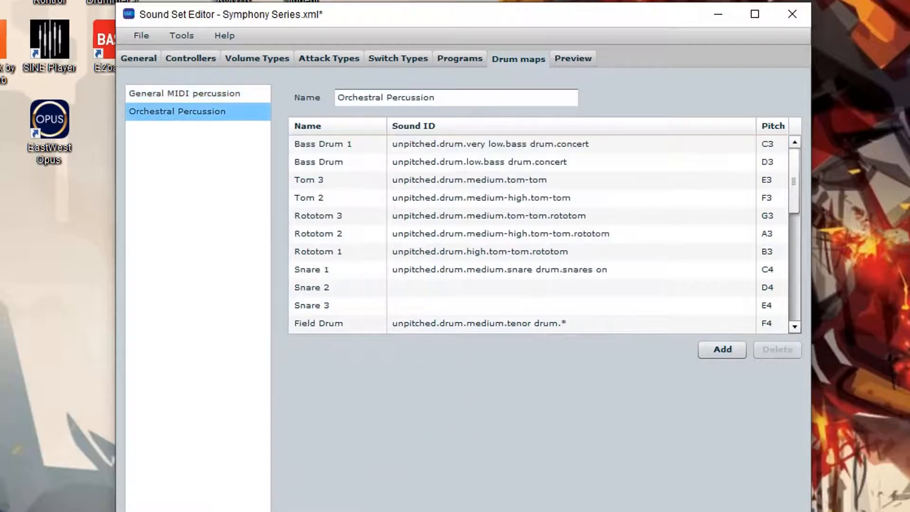
pyautogui.scroll(-5, 474, 234)
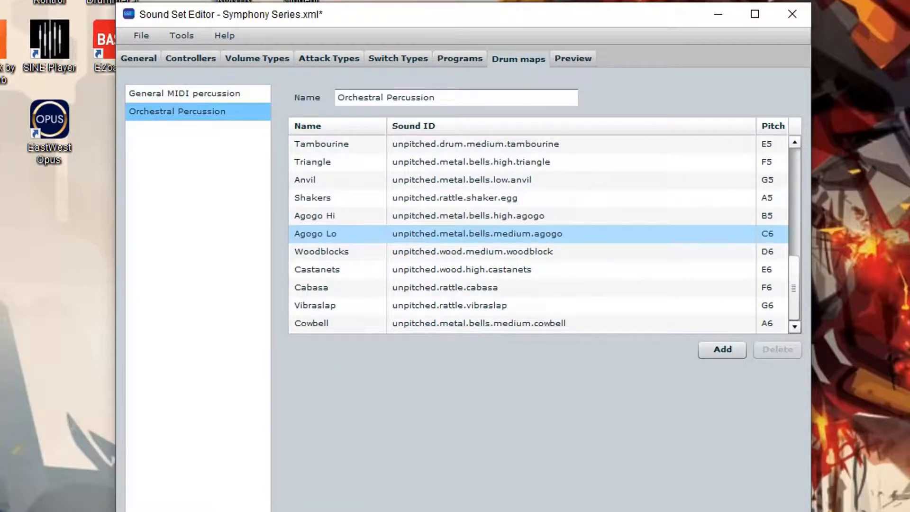
pyautogui.scroll(5, 474, 234)
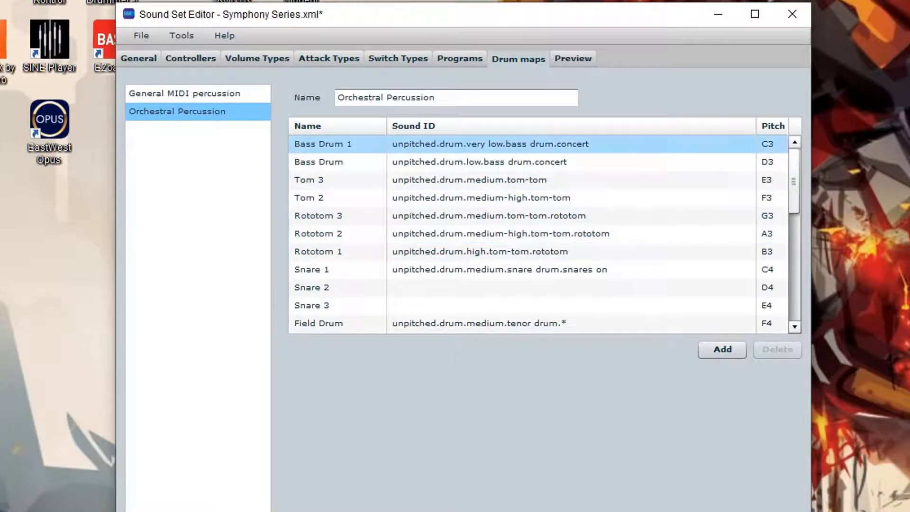
pyautogui.click(426, 144)
pyautogui.click(365, 359)
pyautogui.click(310, 360)
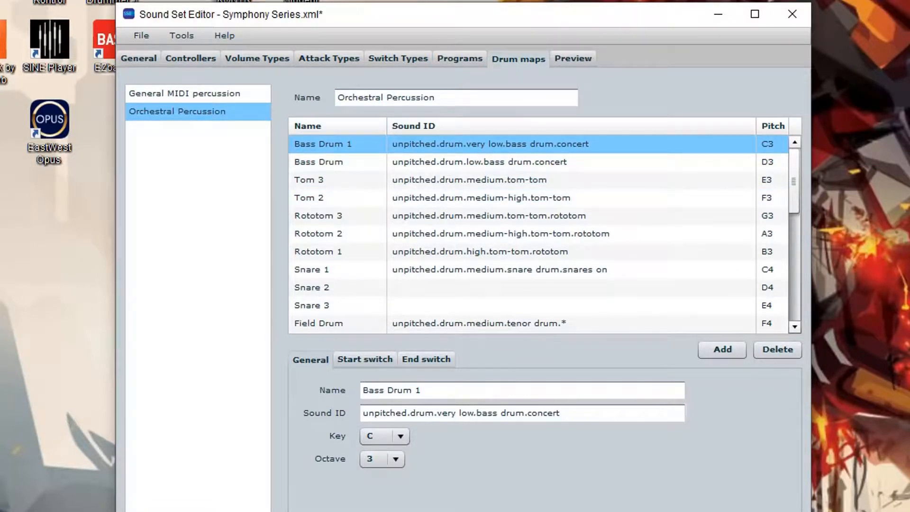
# Look through the sound set's XML preview from start to end and copy its entire text.
pyautogui.click(573, 59)
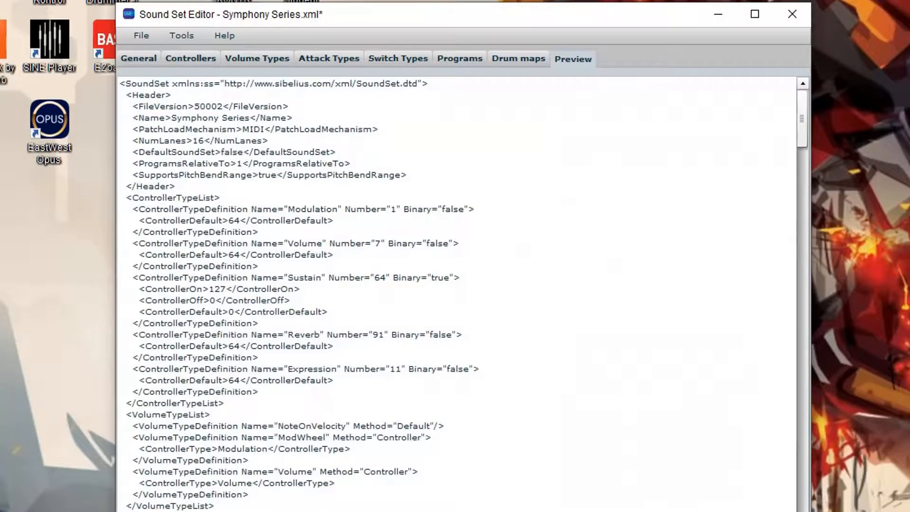
pyautogui.scroll(-20, 455, 294)
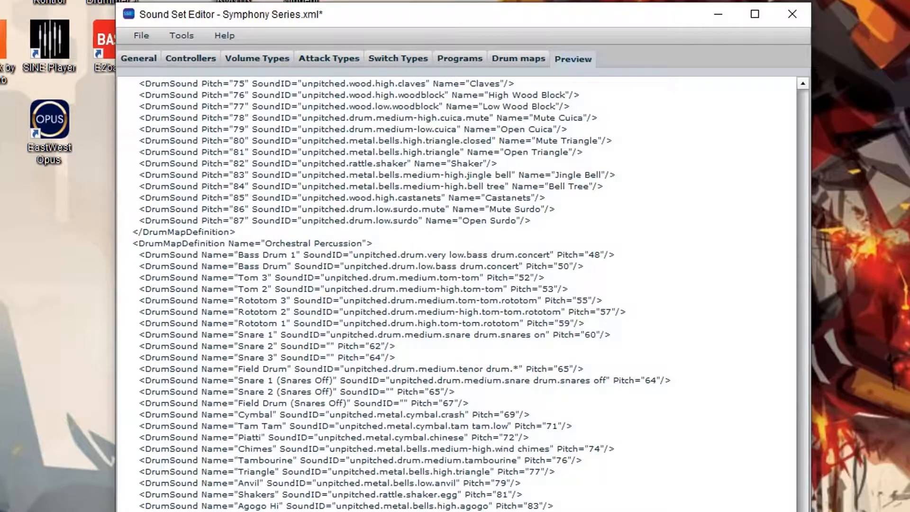
pyautogui.scroll(20, 455, 294)
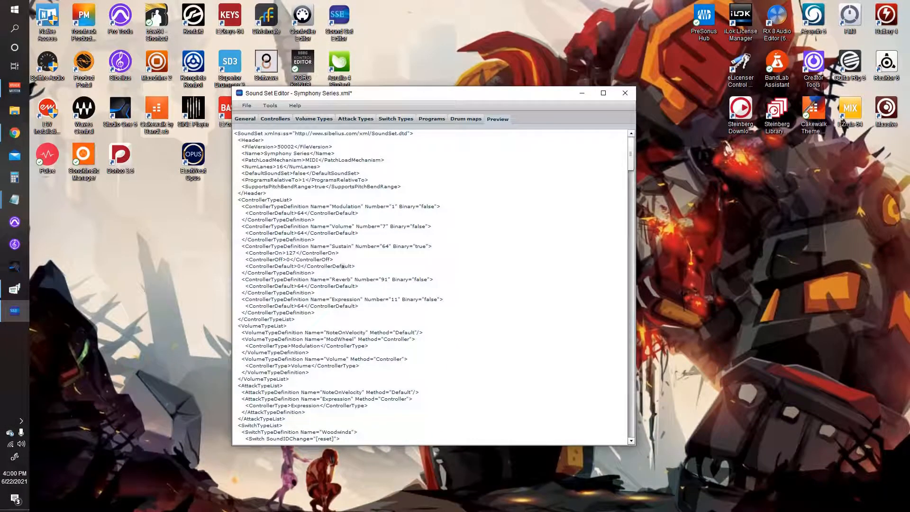
pyautogui.hotkey('ctrl', 'a')
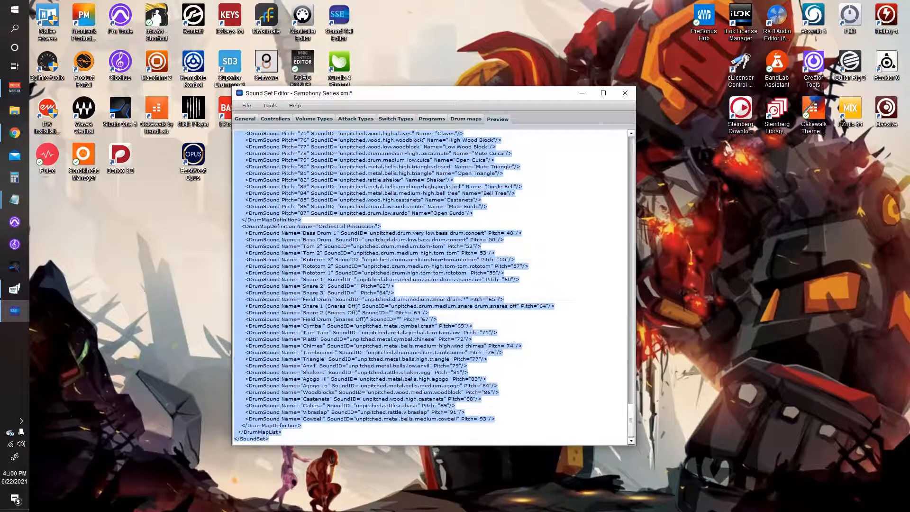
pyautogui.rightClick(311, 293)
pyautogui.click(332, 310)
# Add four blank programs after Basses in the program list.
pyautogui.click(431, 119)
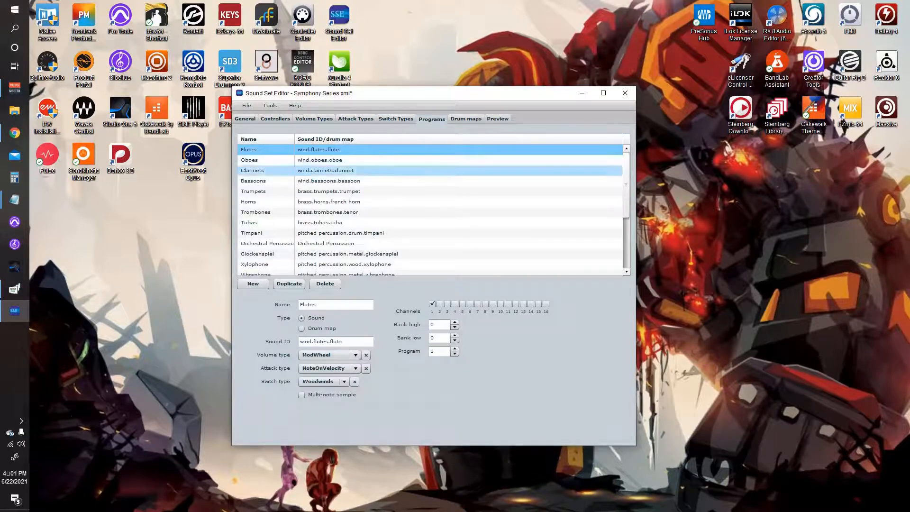
pyautogui.click(252, 283)
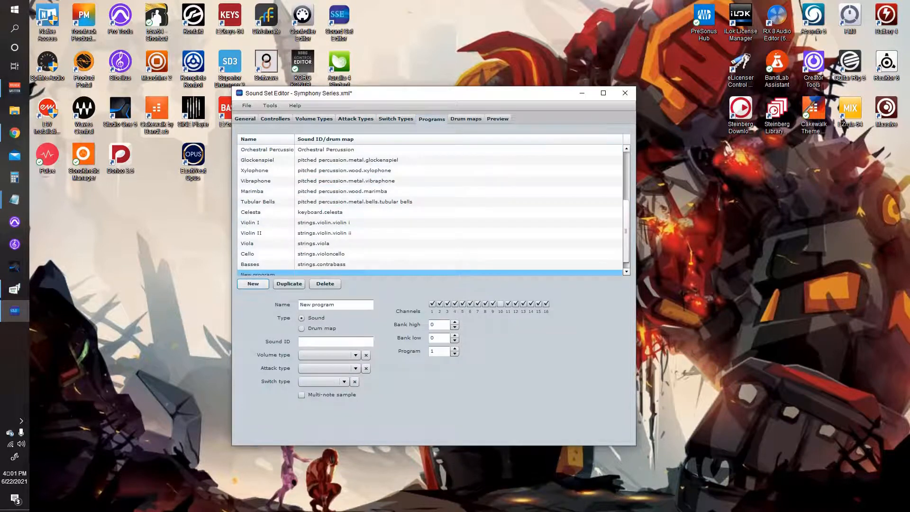
pyautogui.click(252, 284)
pyautogui.click(253, 283)
pyautogui.click(252, 283)
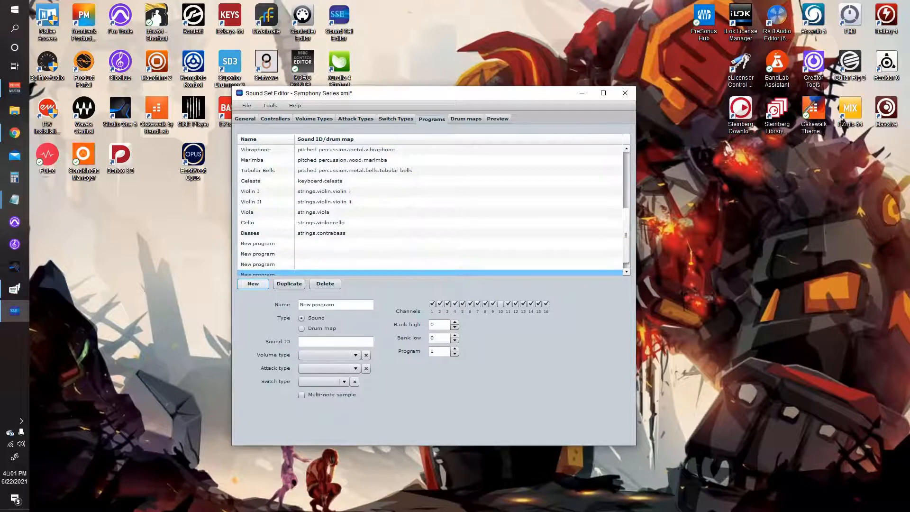
pyautogui.scroll(-1, 430, 228)
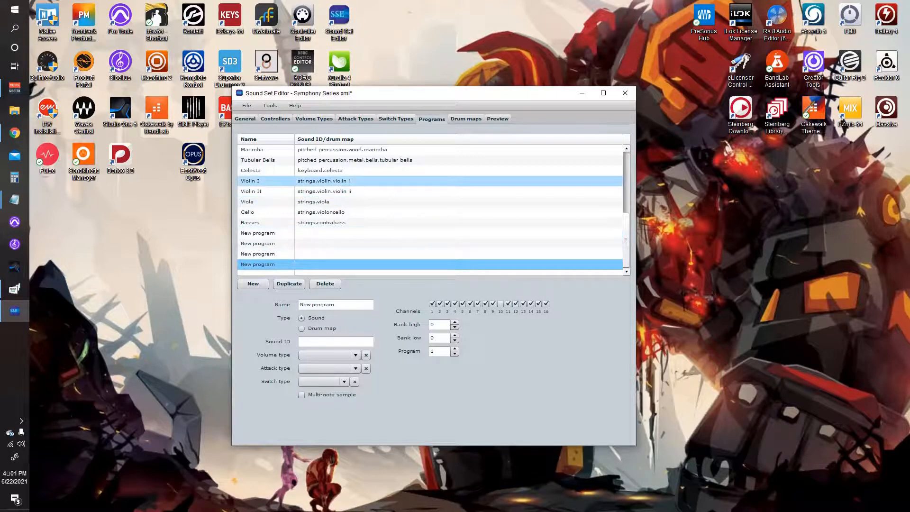
# Copy the full text of the XML preview with the added blank programs included.
pyautogui.click(497, 119)
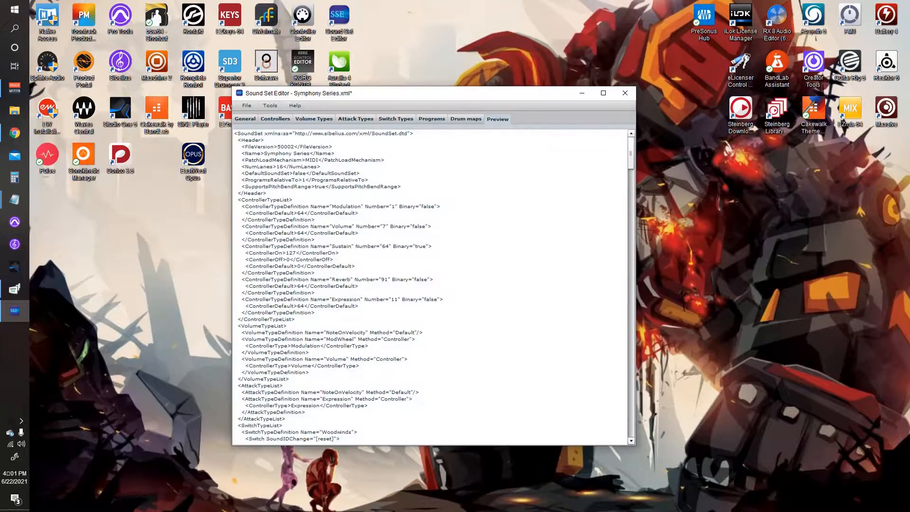
pyautogui.hotkey('ctrl', 'a')
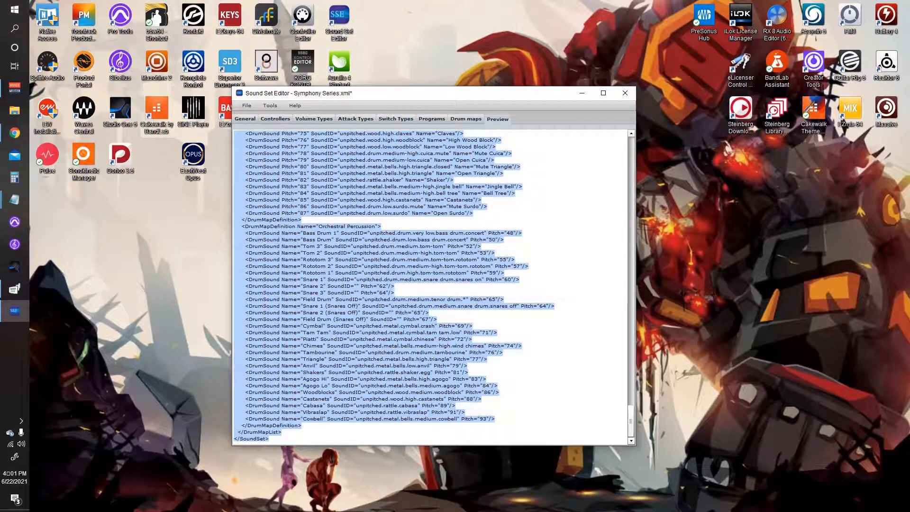
pyautogui.rightClick(364, 226)
pyautogui.click(387, 243)
# Save the pending changes, browse the sound set files and open Symphony Series in Code Writer.
pyautogui.click(247, 105)
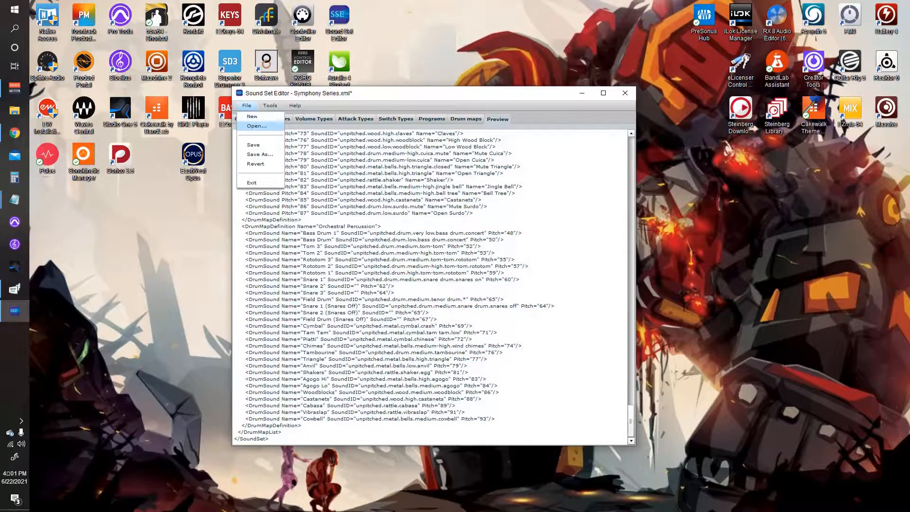
pyautogui.click(257, 126)
pyautogui.click(400, 286)
pyautogui.scroll(-1, 384, 270)
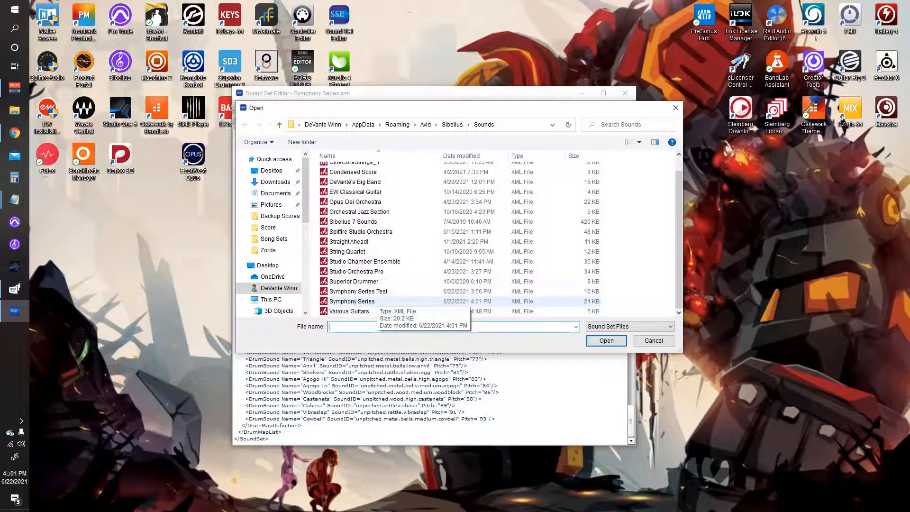
pyautogui.click(377, 301)
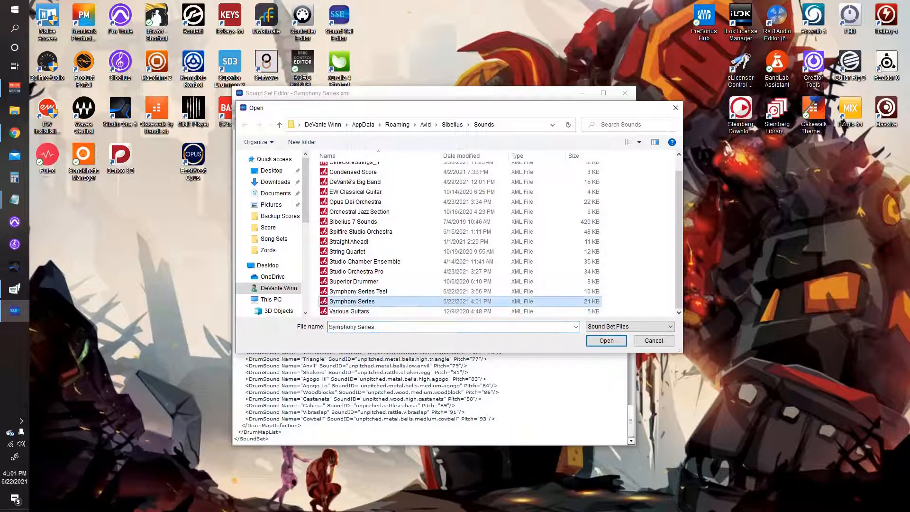
pyautogui.rightClick(365, 301)
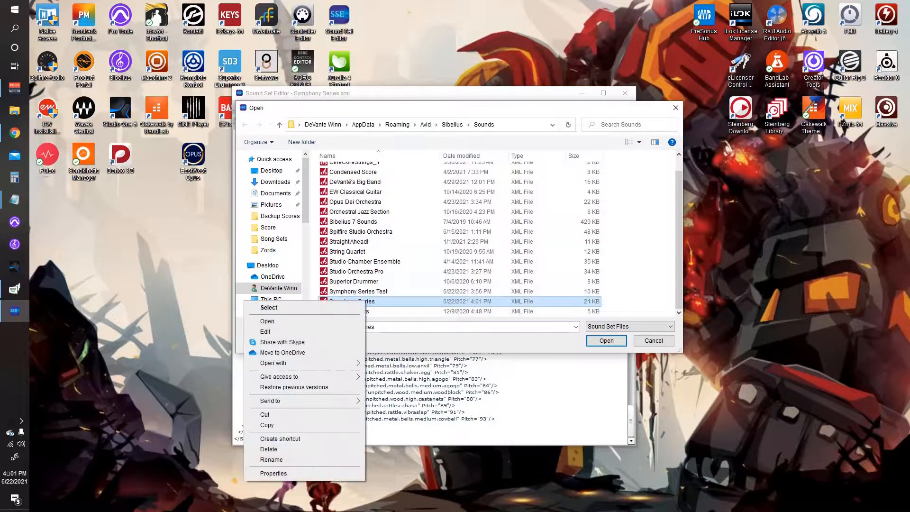
pyautogui.moveTo(308, 363)
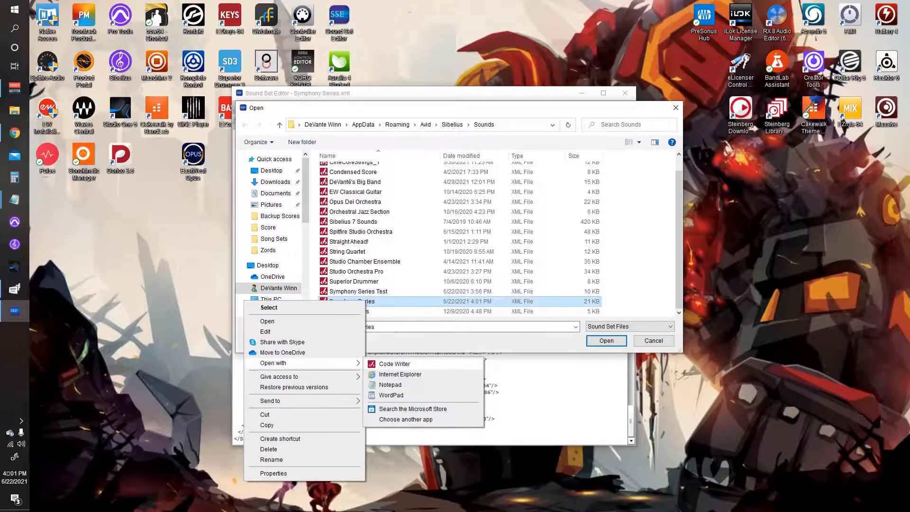
pyautogui.click(395, 364)
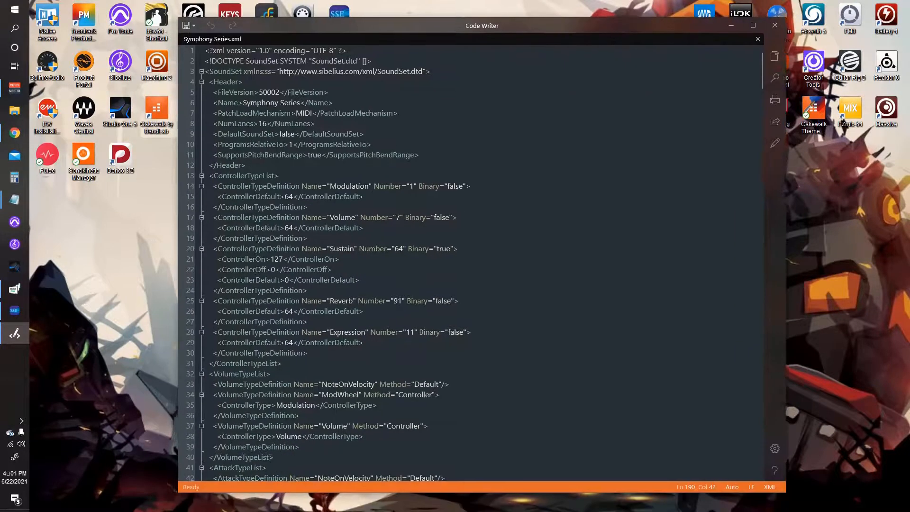
# Collapse the Header, ControllerTypeList, VolumeTypeList, AttackTypeList and SwitchTypeList sections of Symphony Series.xml.
pyautogui.moveTo(540, 26); pyautogui.dragTo(498, 37)
pyautogui.scroll(-20, 487, 275)
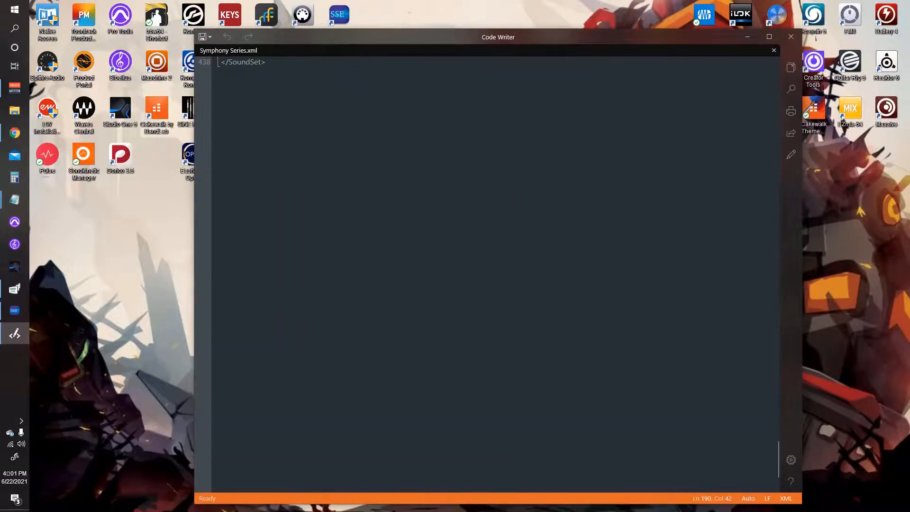
pyautogui.scroll(20, 488, 275)
pyautogui.scroll(20, 488, 275)
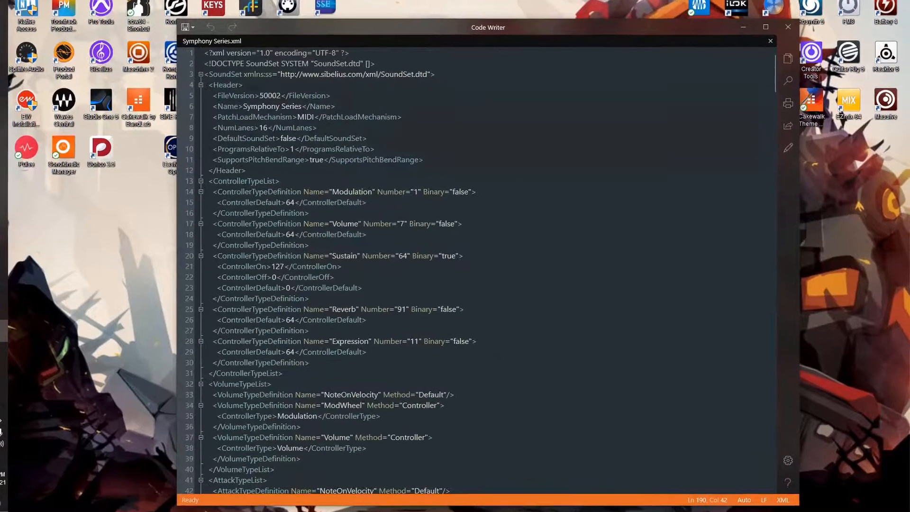
pyautogui.click(217, 94)
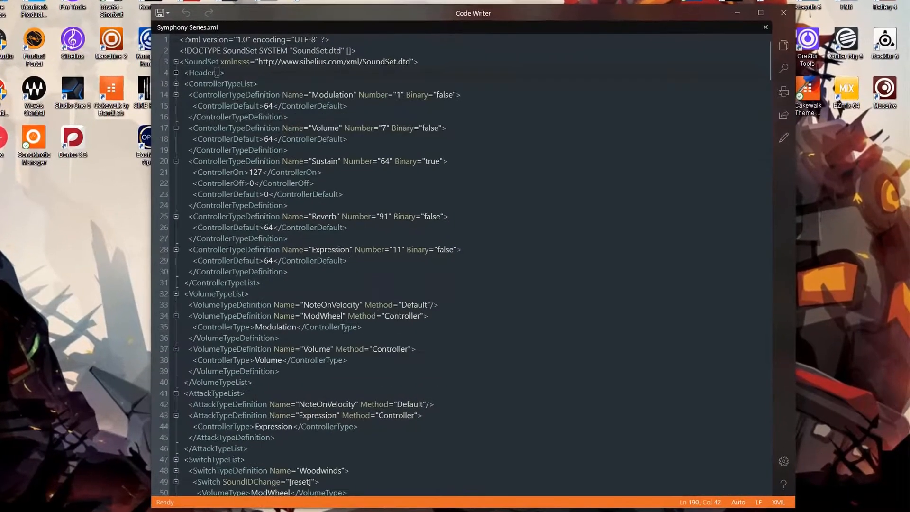
pyautogui.click(217, 104)
pyautogui.click(176, 94)
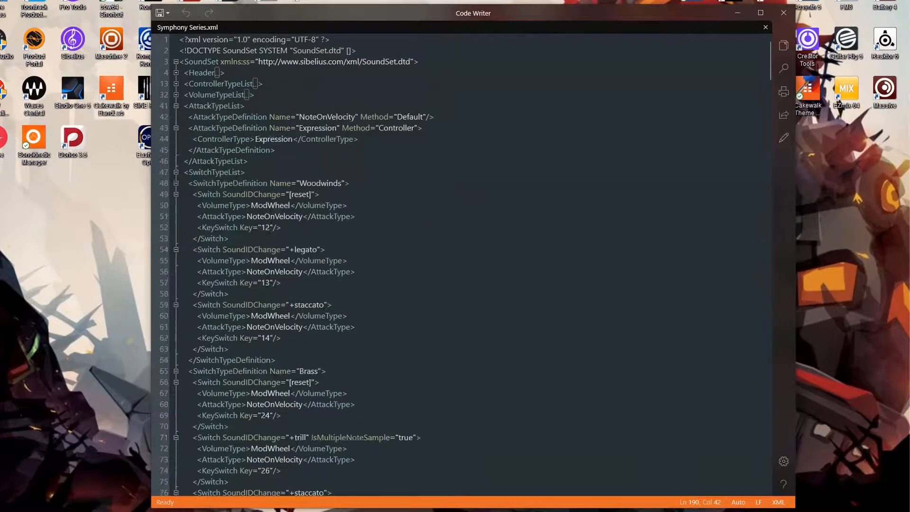
pyautogui.click(175, 105)
pyautogui.click(176, 117)
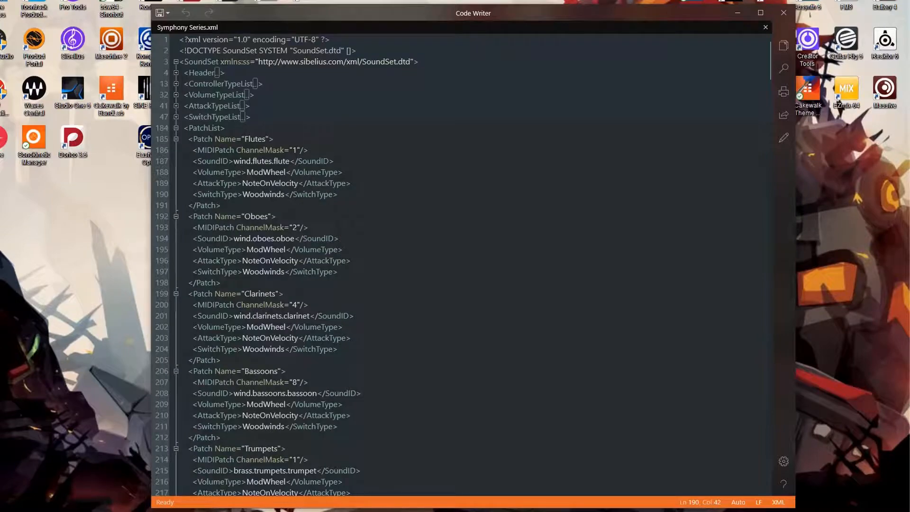
# Collapse the DrumMapList section of Symphony Series.xml so the blank programs end the patch list.
pyautogui.scroll(-15, 459, 265)
pyautogui.scroll(-20, 460, 266)
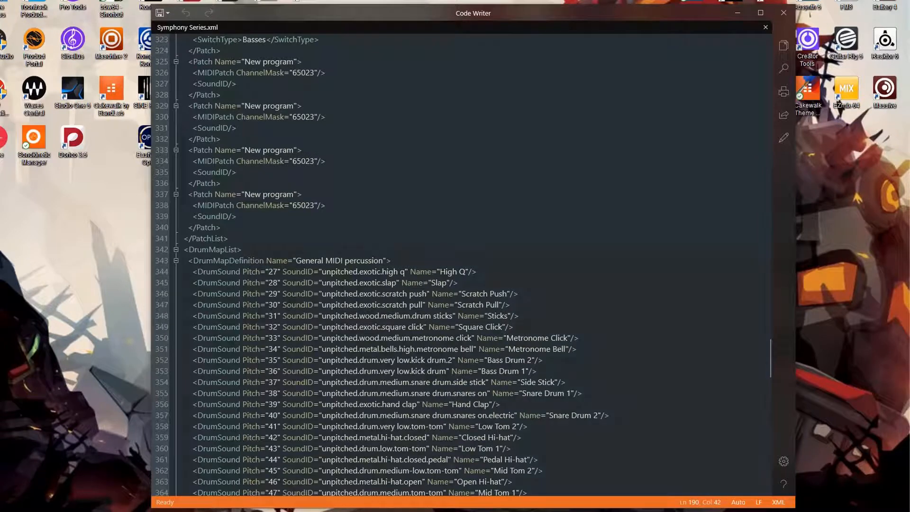
pyautogui.click(176, 250)
pyautogui.scroll(5, 459, 265)
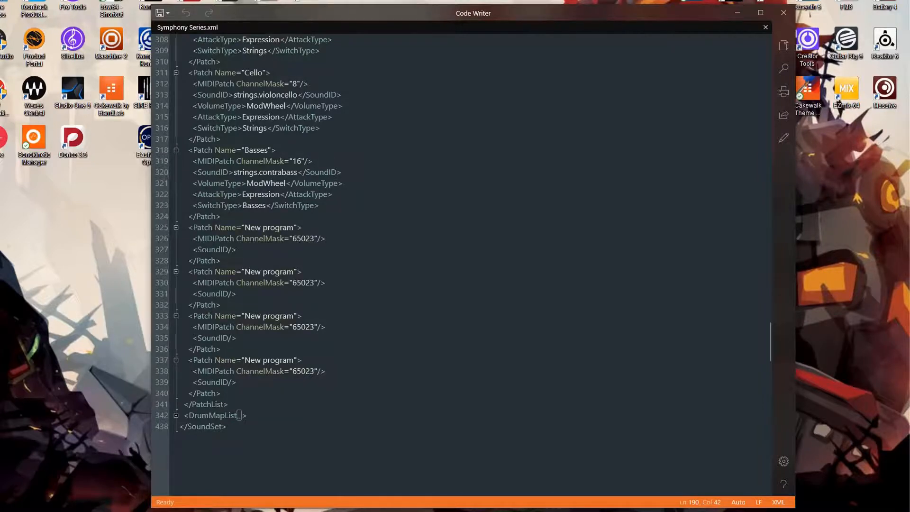
pyautogui.scroll(-1, 460, 265)
pyautogui.scroll(4, 460, 265)
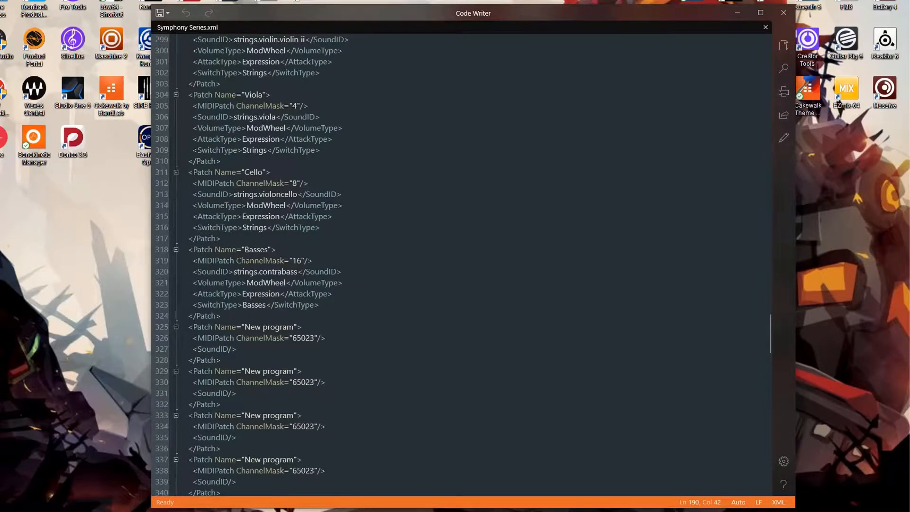
# Copy the MIDIPatch ChannelMask="1" line from the Timpani patch.
pyautogui.scroll(17, 459, 266)
pyautogui.scroll(8, 460, 265)
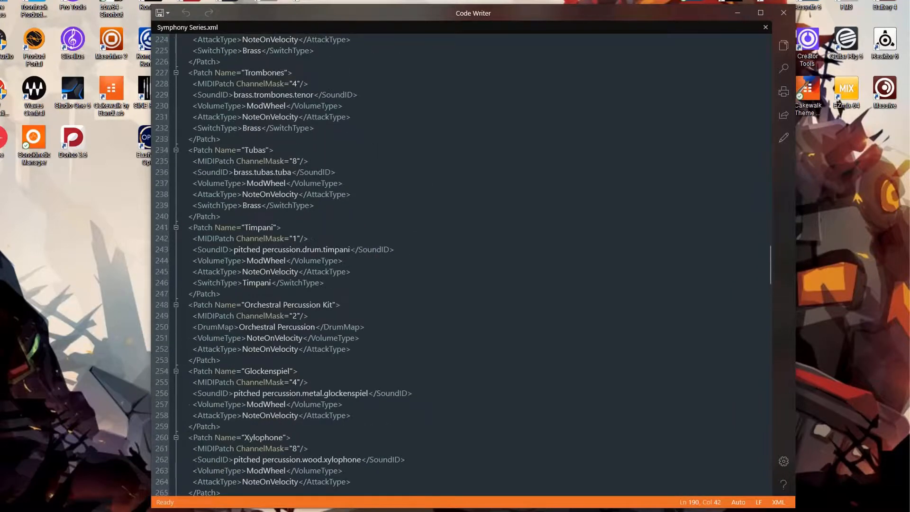
pyautogui.moveTo(308, 238); pyautogui.dragTo(179, 239)
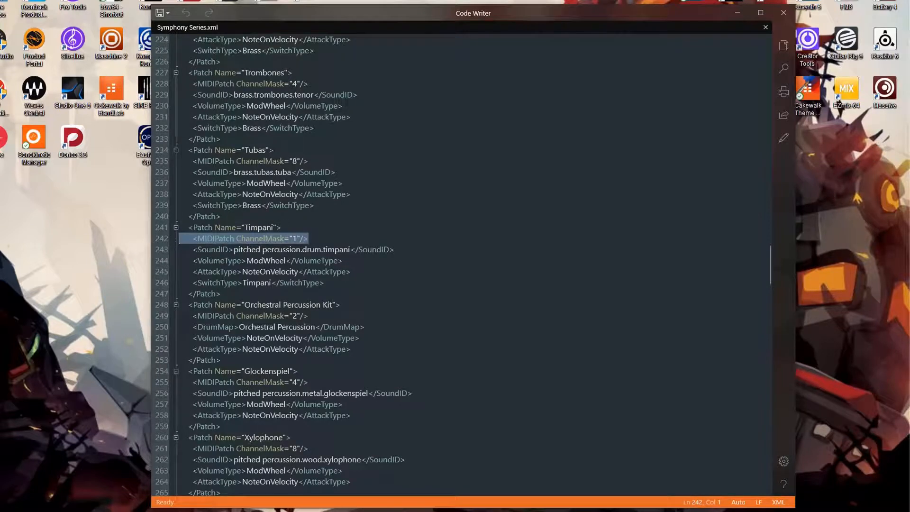
pyautogui.rightClick(281, 242)
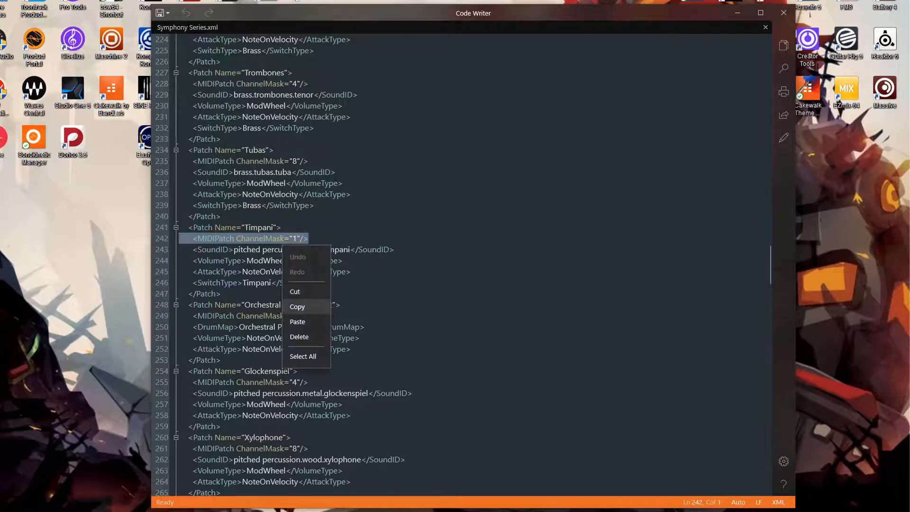
pyautogui.click(297, 307)
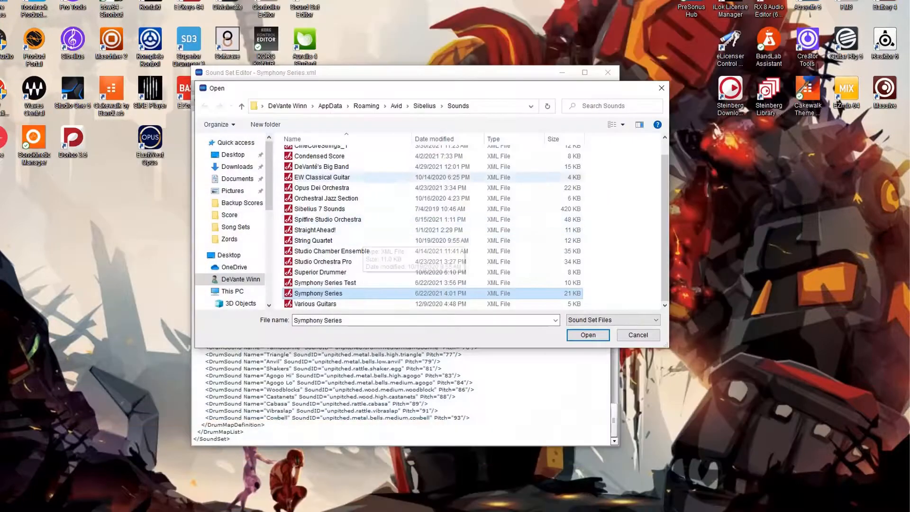
# Switch to Sound Set Editor, open Symphony Series and check the Timpani program's channel assignment.
pyautogui.press('Return')
pyautogui.click(403, 100)
pyautogui.scroll(5, 402, 232)
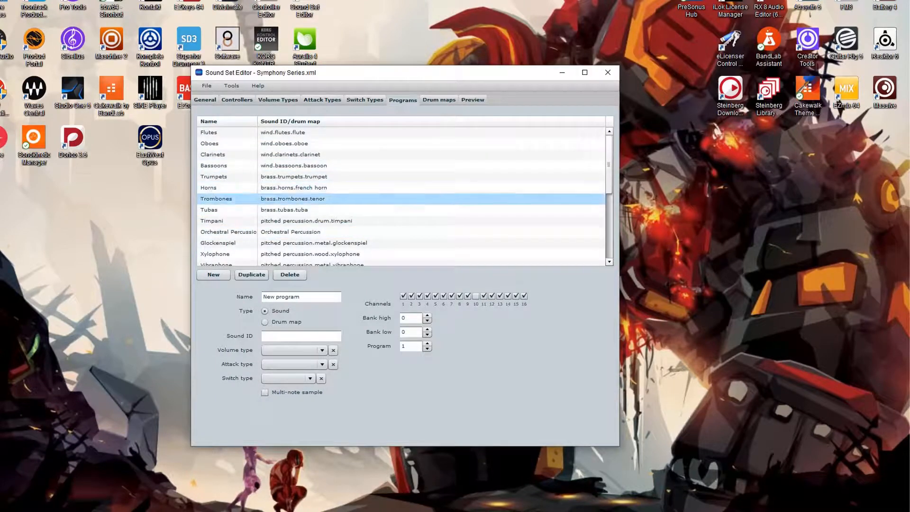
pyautogui.scroll(-2, 401, 197)
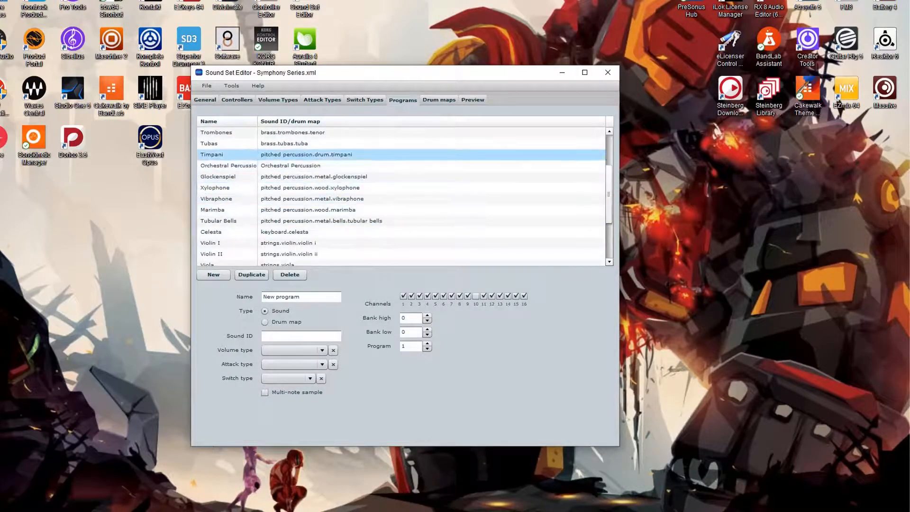
pyautogui.click(401, 155)
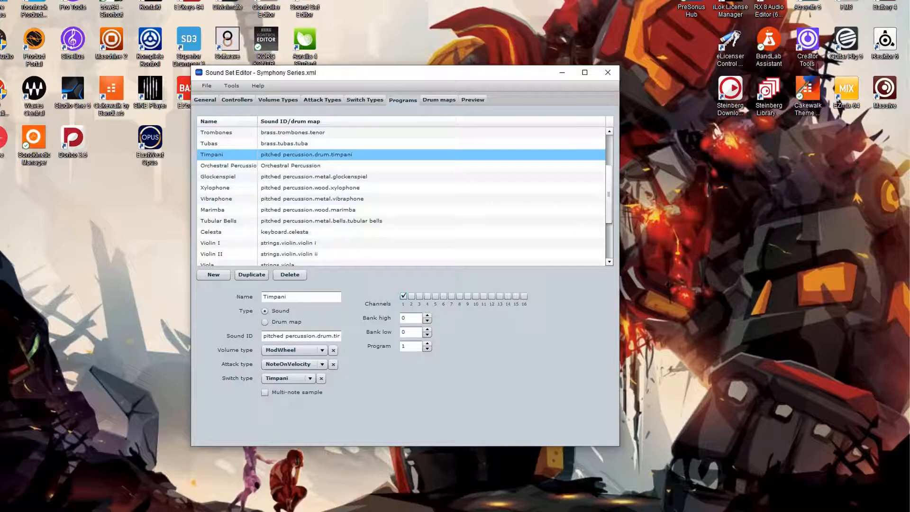
# Back in Code Writer, set up a find and replace that searches for the blank programs' MIDIPatch ChannelMask="65023" line.
pyautogui.hotkey('alt', 'Tab')
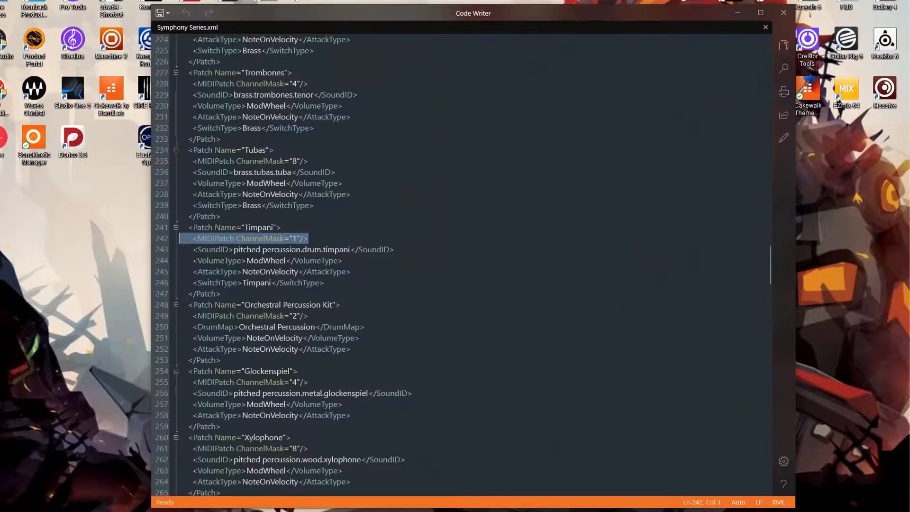
pyautogui.scroll(-20, 469, 260)
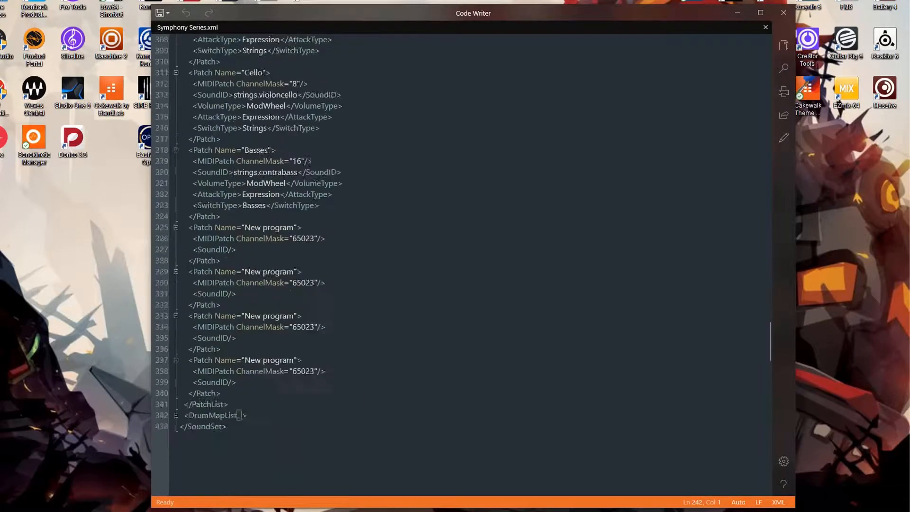
pyautogui.scroll(4, 469, 261)
pyautogui.moveTo(326, 238); pyautogui.dragTo(179, 238)
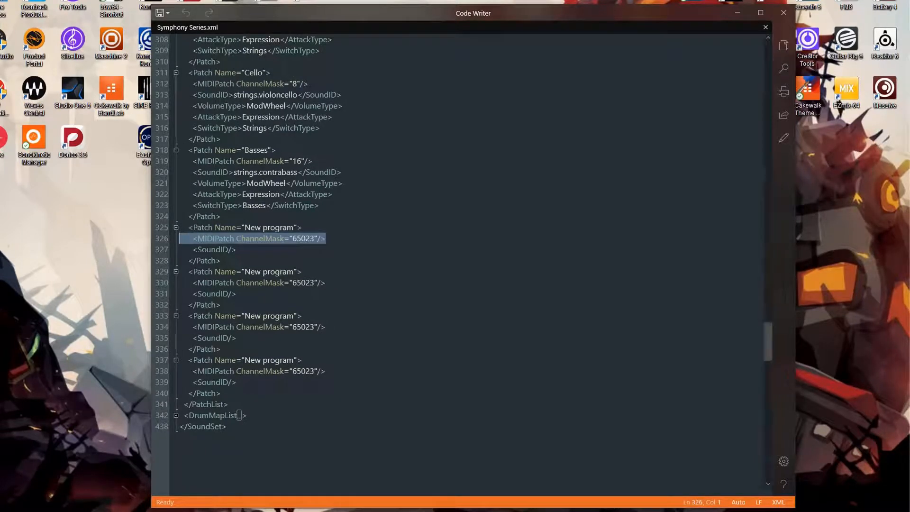
pyautogui.hotkey('ctrl', 'f')
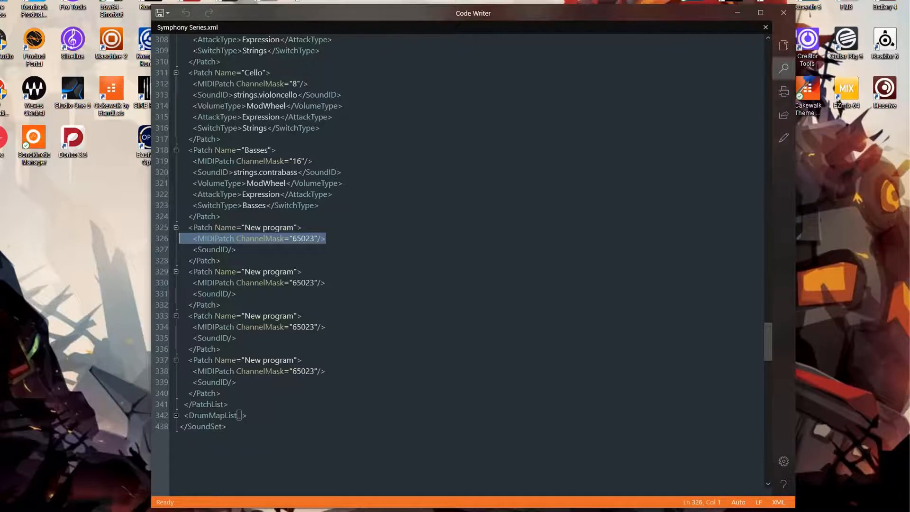
pyautogui.hotkey('ctrl', 'h')
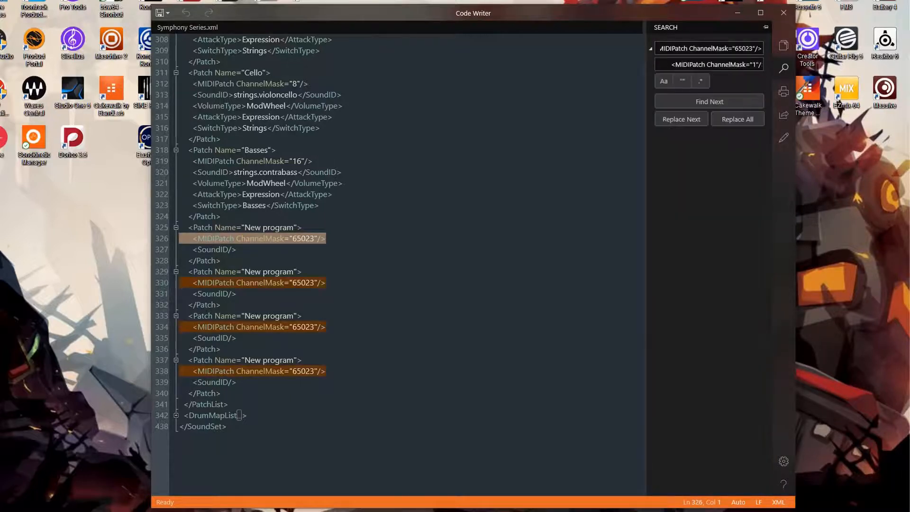
pyautogui.click(745, 48)
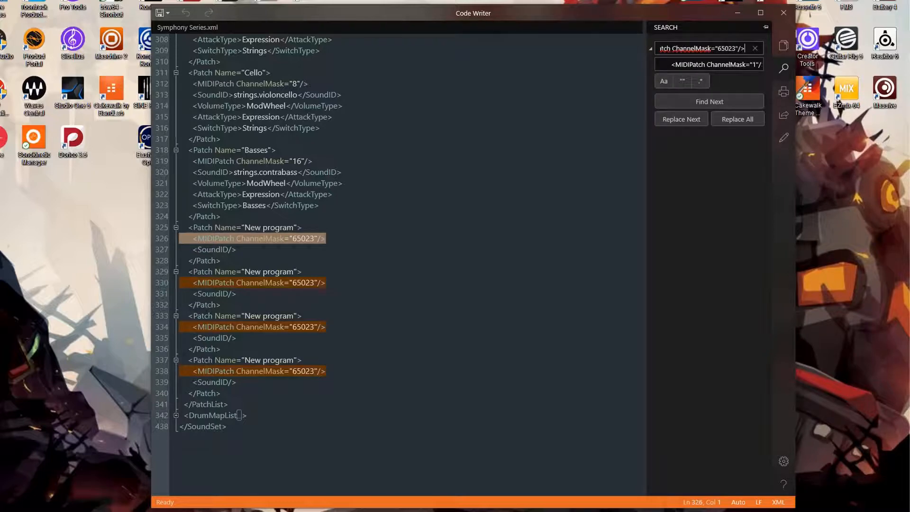
# Replace every MIDIPatch ChannelMask="65023" line with the ChannelMask="1" line from the Violin I patch.
pyautogui.scroll(11, 398, 261)
pyautogui.moveTo(308, 216); pyautogui.dragTo(179, 216)
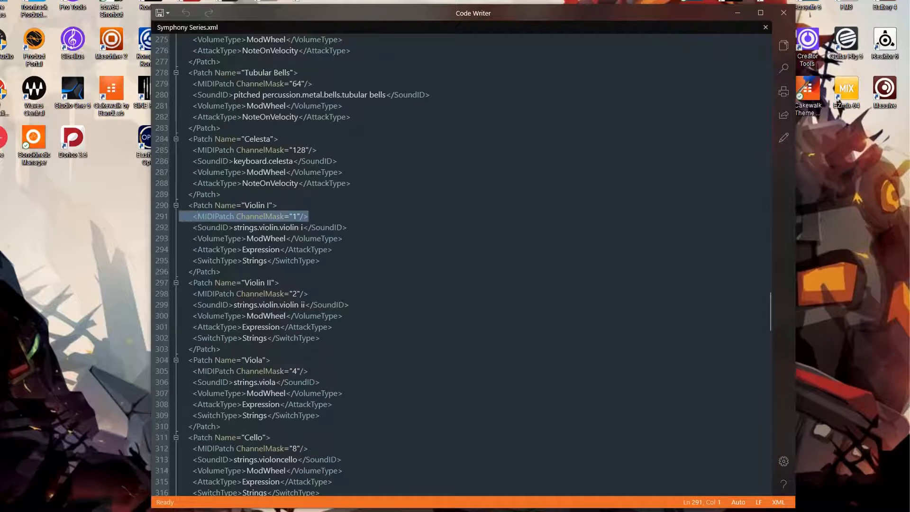
pyautogui.click(783, 68)
pyautogui.press('Tab')
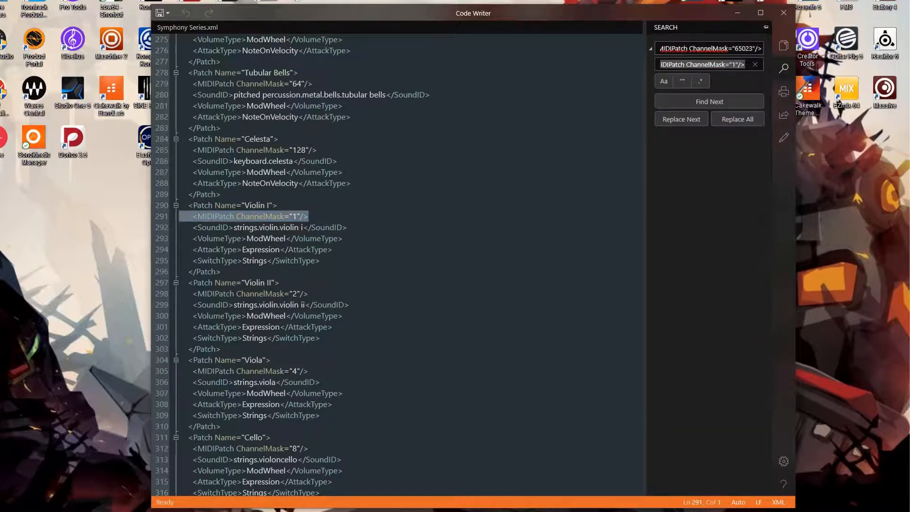
pyautogui.hotkey('ctrl', 'v')
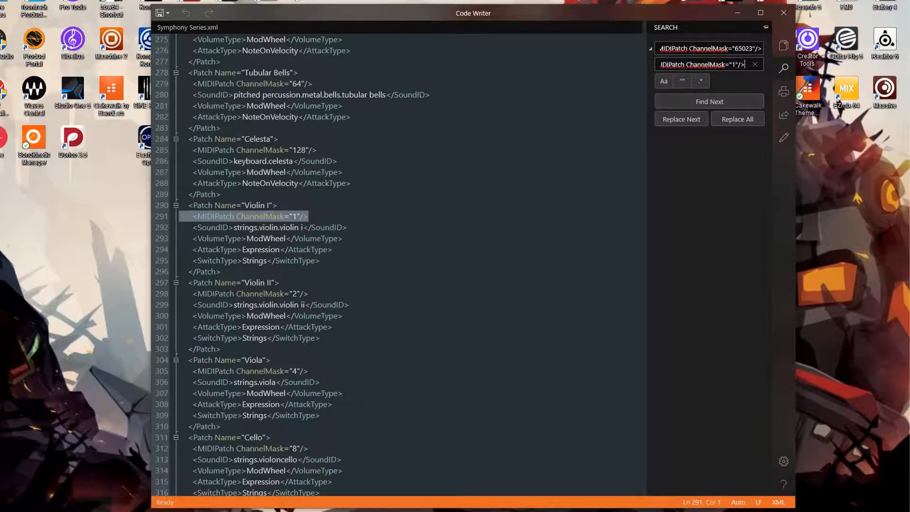
pyautogui.scroll(-15, 398, 261)
pyautogui.click(720, 121)
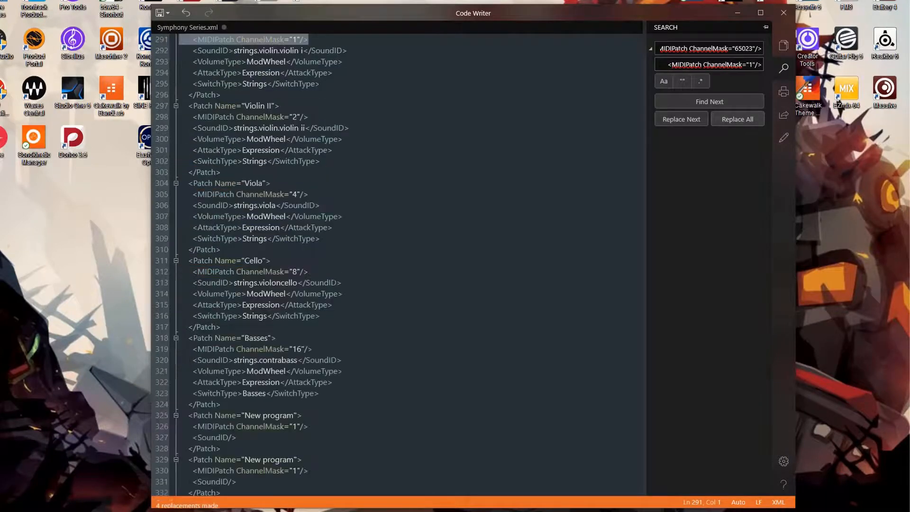
# Save Symphony Series.xml and reopen it in Sound Set Editor.
pyautogui.scroll(-7, 398, 260)
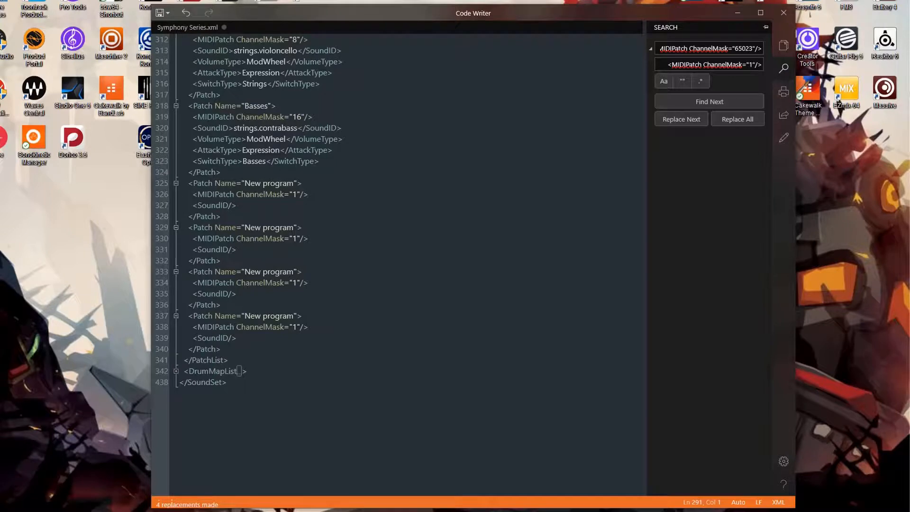
pyautogui.click(167, 13)
pyautogui.click(169, 50)
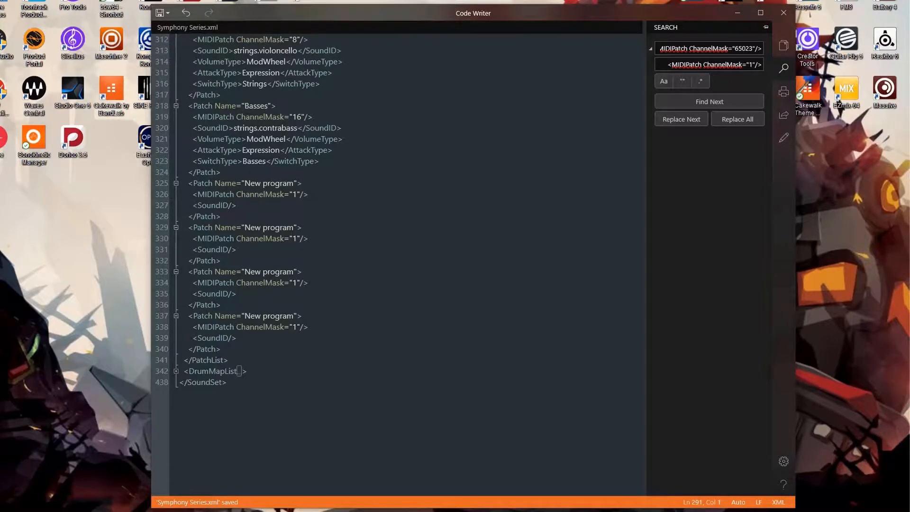
pyautogui.hotkey('alt', 'Tab')
pyautogui.click(206, 85)
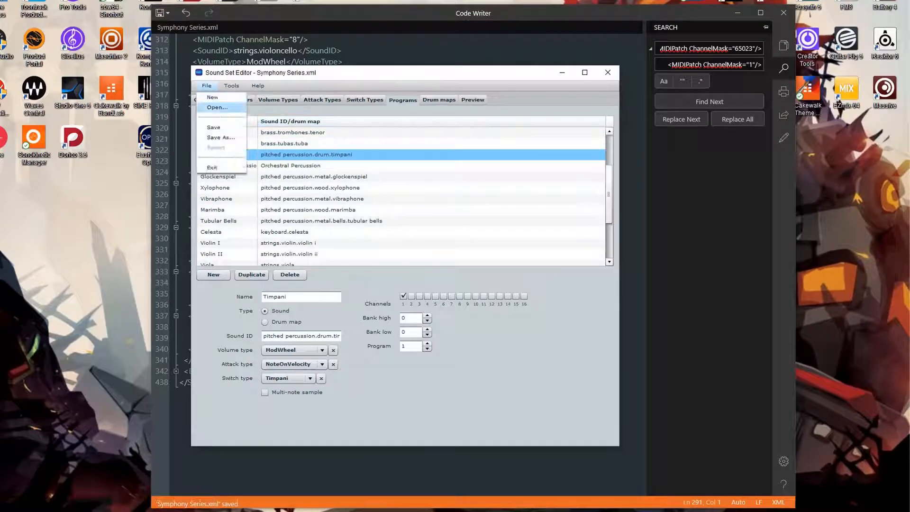
pyautogui.click(211, 108)
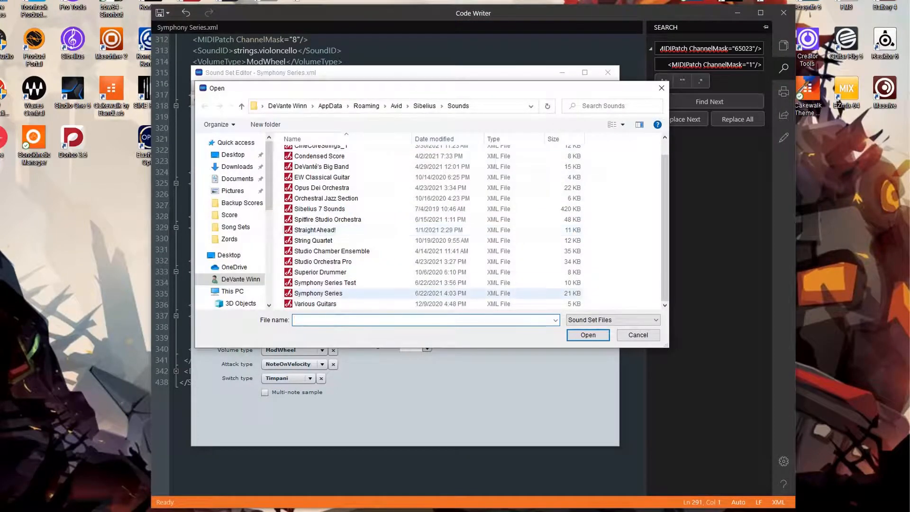
pyautogui.doubleClick(318, 292)
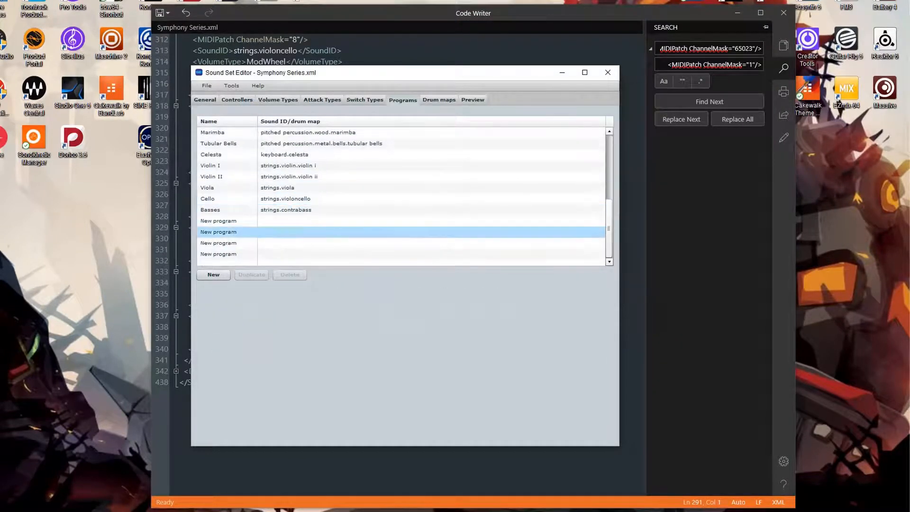
# Check the channel assignment of each of the four blank programs after Basses.
pyautogui.click(218, 221)
pyautogui.press('Down')
pyautogui.press('Down')
pyautogui.press('Down')
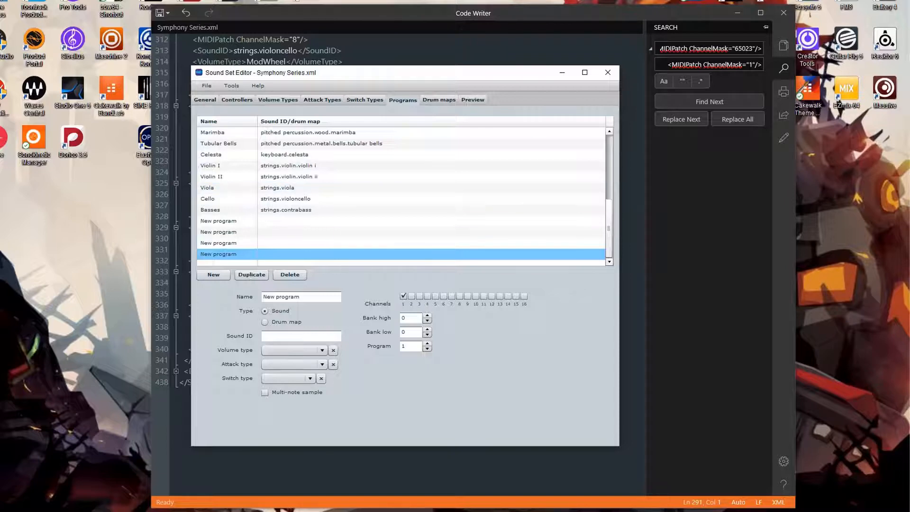
# View the sound set's drum maps and XML preview.
pyautogui.click(439, 100)
pyautogui.click(473, 100)
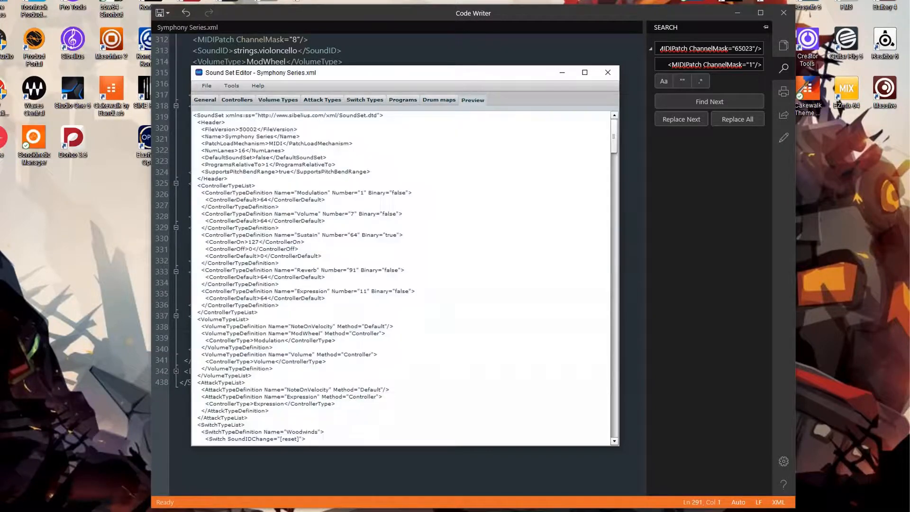
pyautogui.click(439, 100)
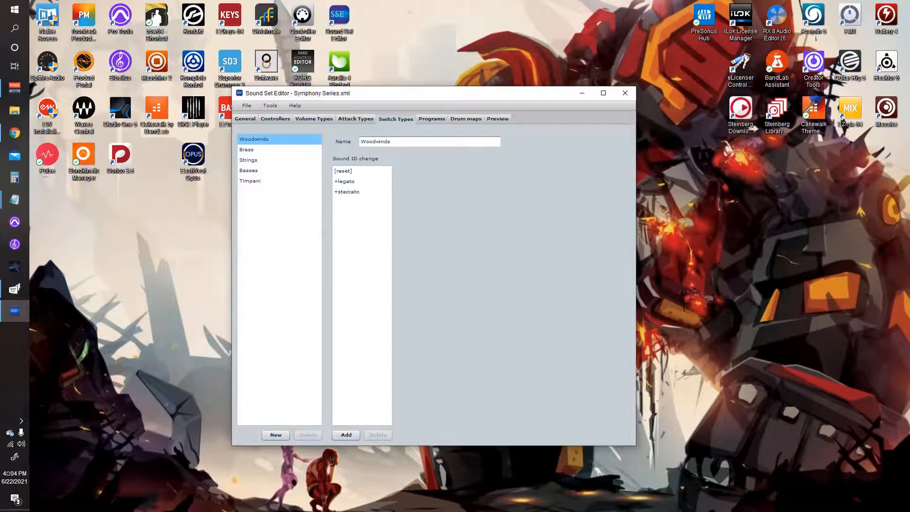
# Start a new score in Sibelius and open its Playback Dictionary.
pyautogui.doubleClick(120, 64)
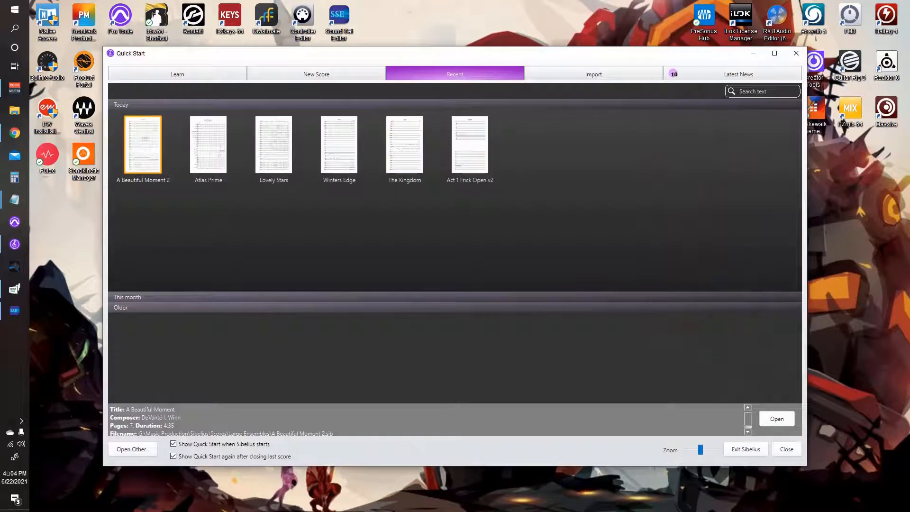
pyautogui.click(316, 74)
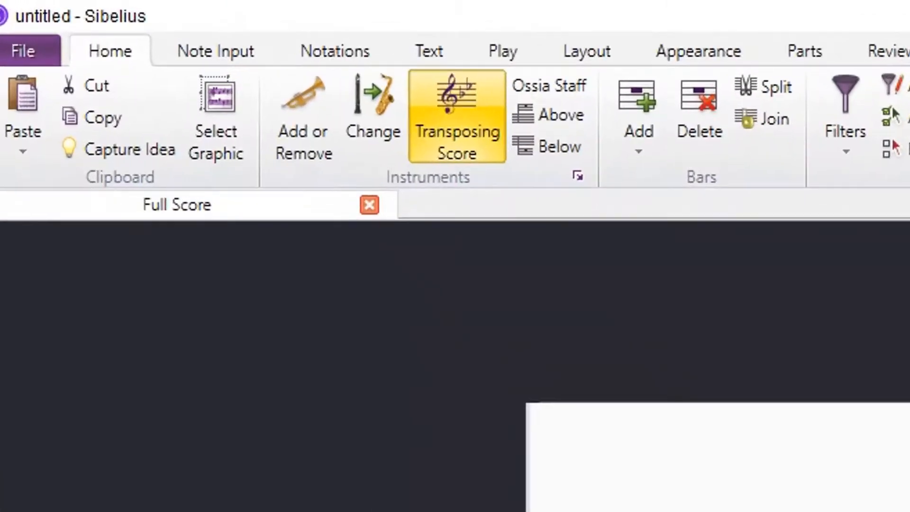
pyautogui.click(502, 50)
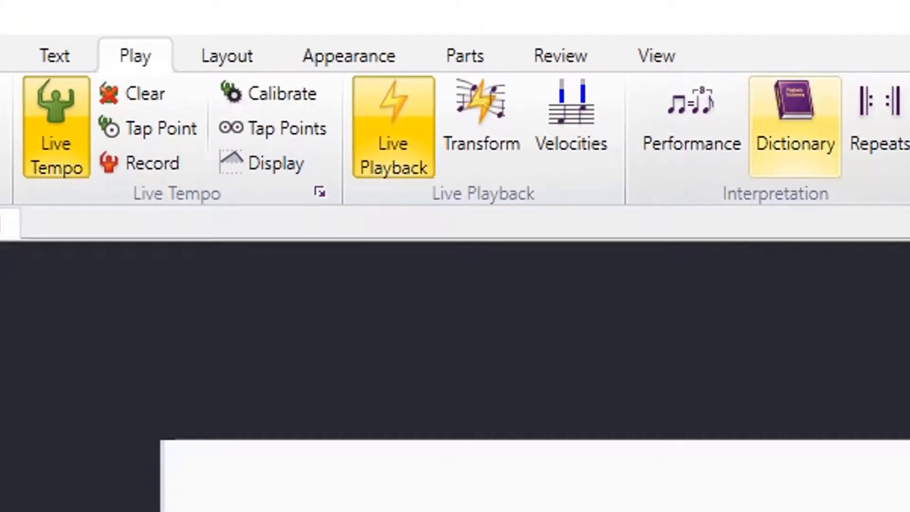
pyautogui.click(795, 127)
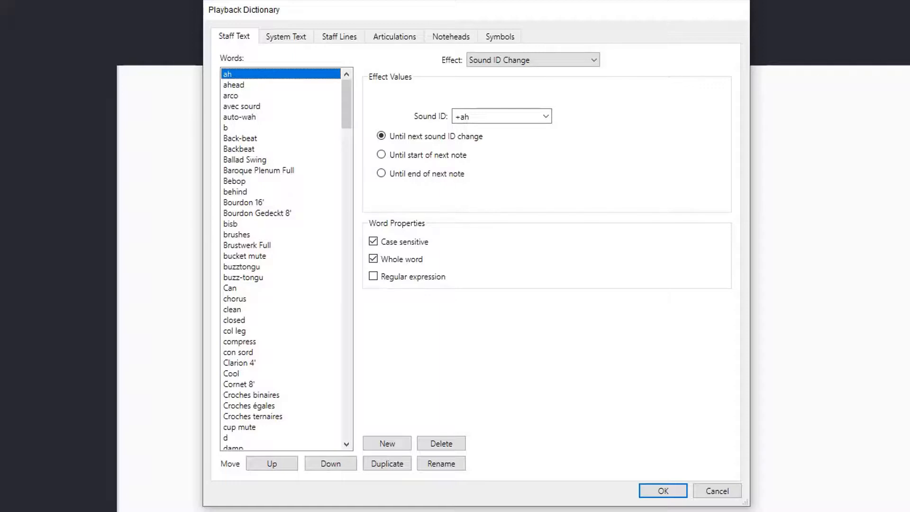
# Look up the sound ID changes of the stacc and spicc entries among the dictionary's staff text words.
pyautogui.write('stacc')
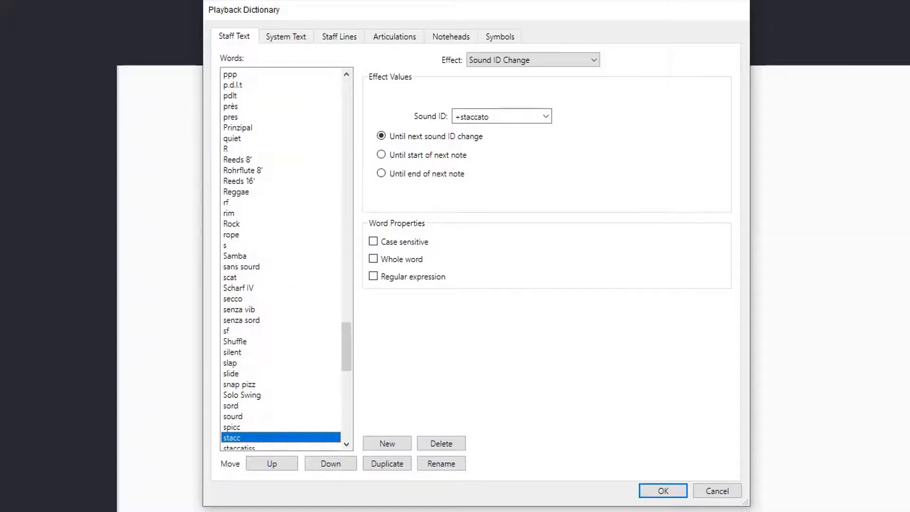
pyautogui.scroll(-5, 281, 259)
pyautogui.scroll(1, 280, 259)
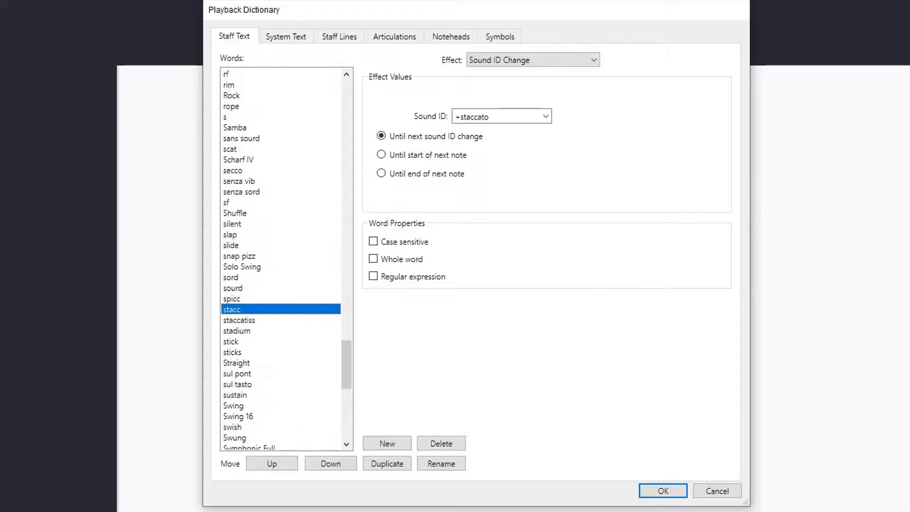
pyautogui.press('Up')
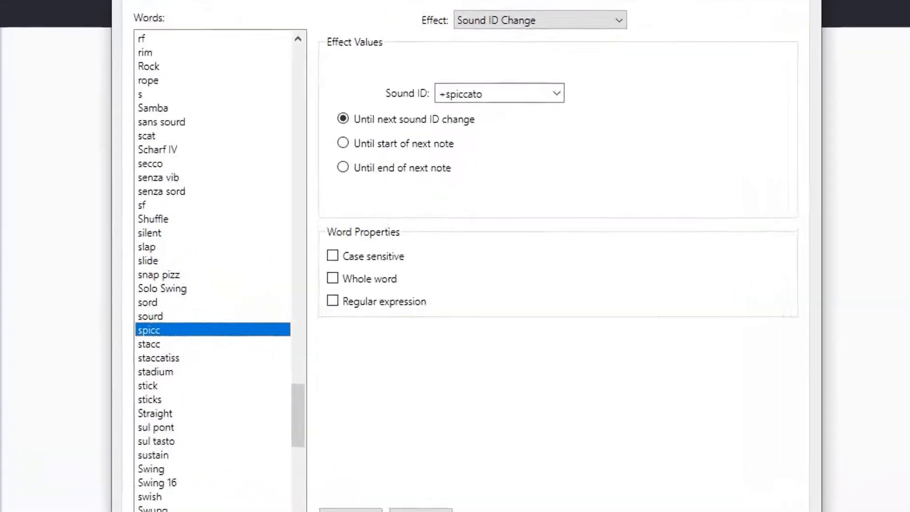
# Inspect the text of the sound ID assigned to the stacc entry.
pyautogui.press('Down')
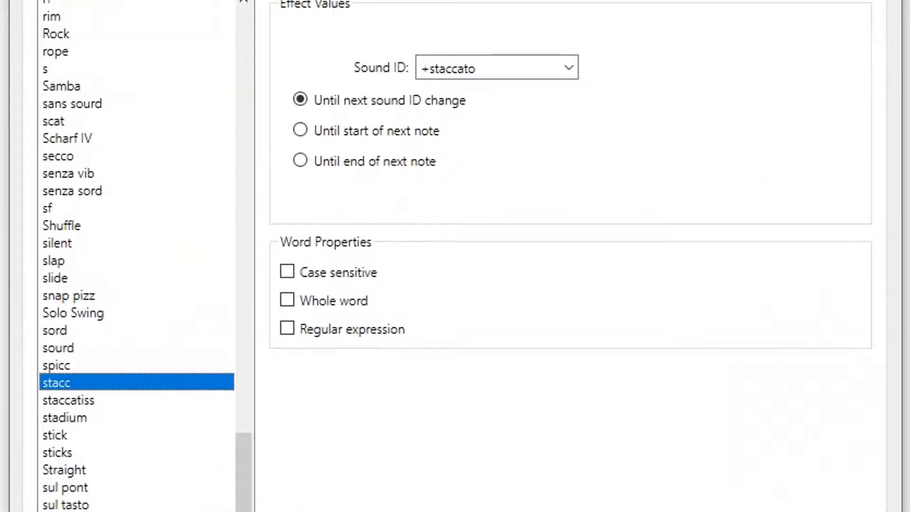
pyautogui.click(382, 68)
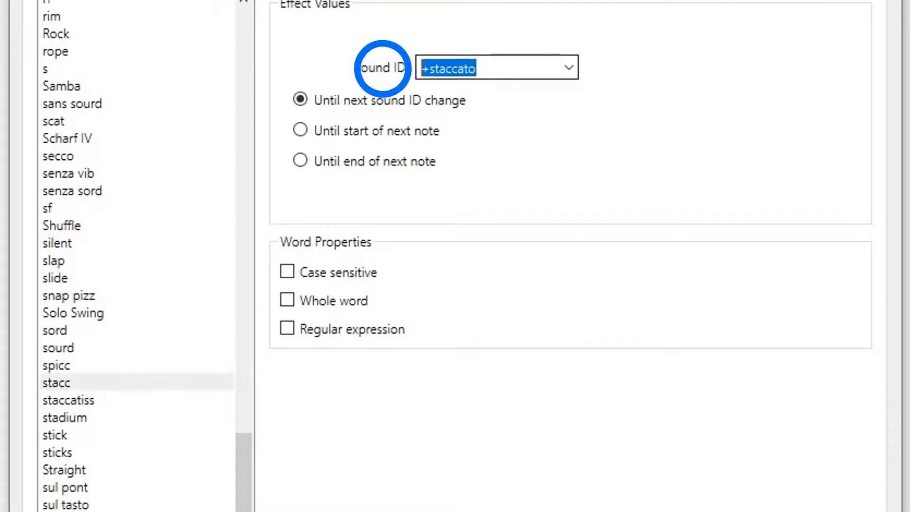
pyautogui.press('End')
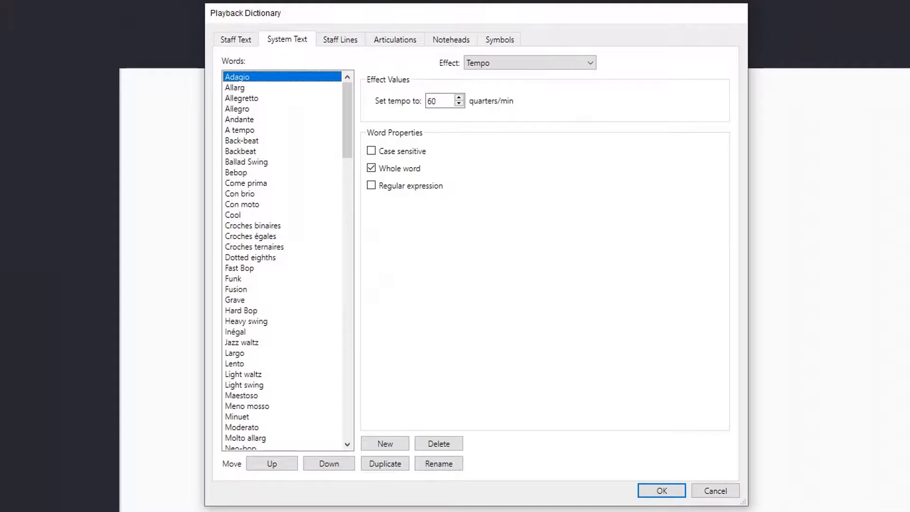
# Browse the Playback Dictionary's list of system text words from start to end.
pyautogui.scroll(-20, 256, 268)
pyautogui.scroll(8, 256, 267)
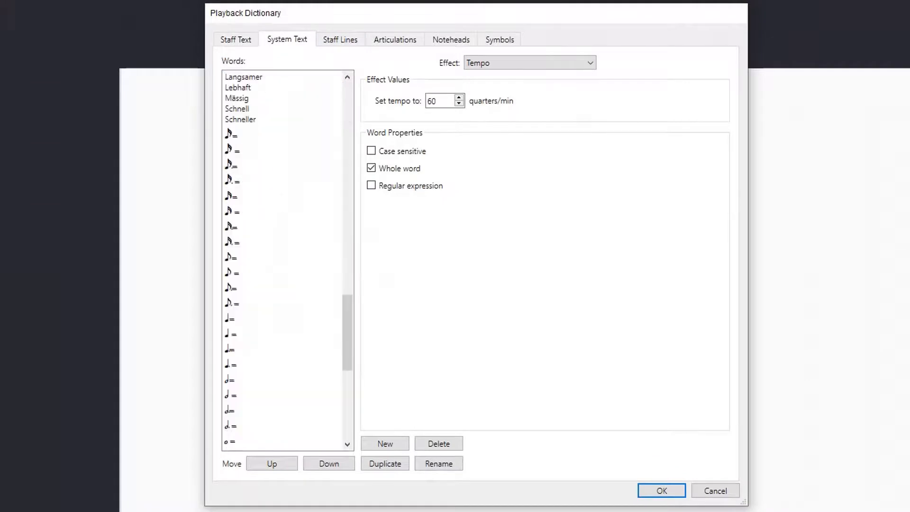
pyautogui.scroll(20, 282, 260)
# Look through the staff lines listed in the Playback Dictionary.
pyautogui.click(340, 40)
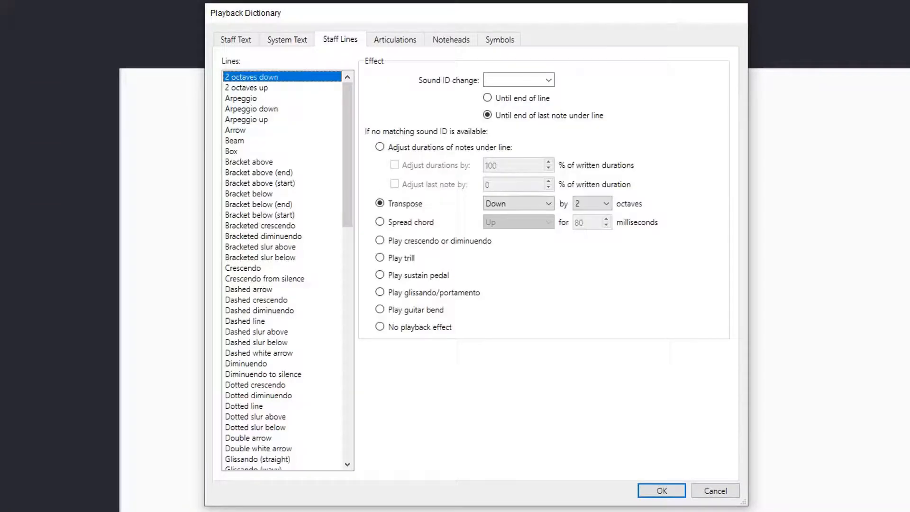
pyautogui.scroll(-11, 282, 270)
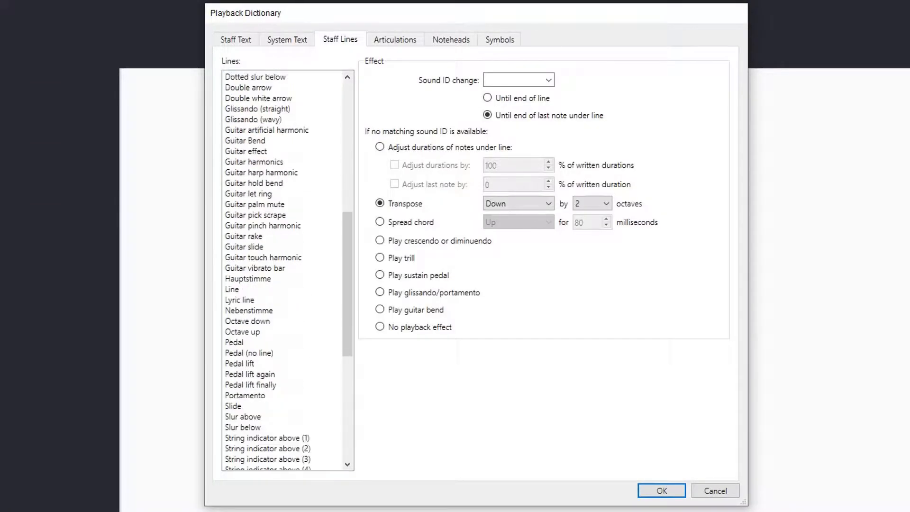
pyautogui.scroll(6, 282, 270)
pyautogui.scroll(-13, 282, 270)
pyautogui.scroll(-2, 282, 270)
pyautogui.scroll(20, 282, 270)
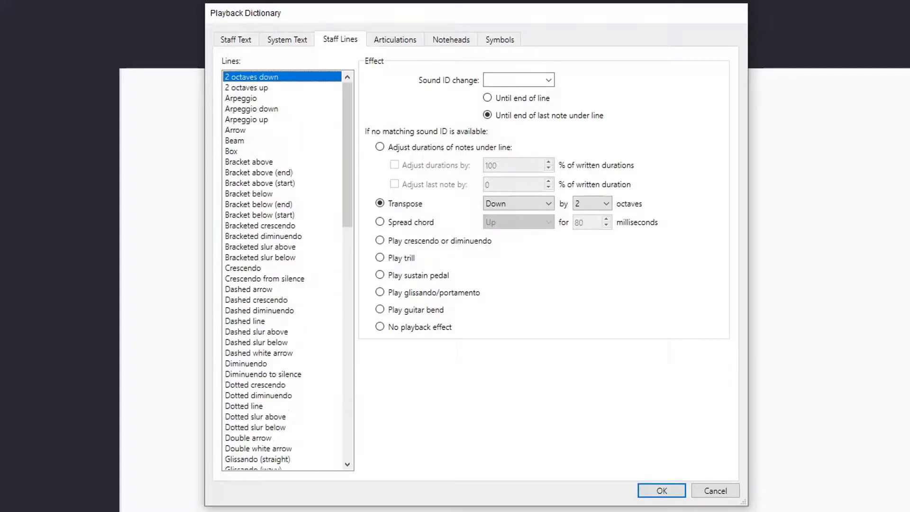
# Check the sound ID changes of the 4, 32 and 8 tremolos and Marcato articulations.
pyautogui.click(395, 39)
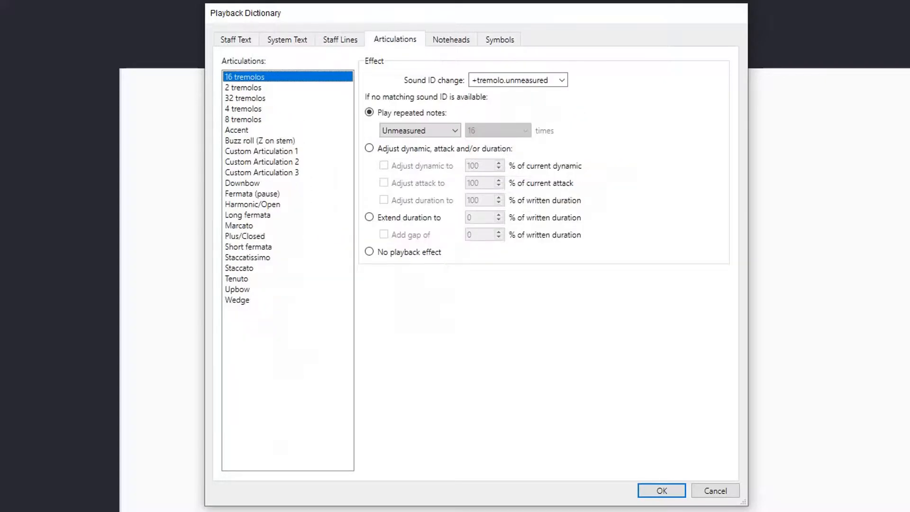
pyautogui.click(243, 109)
pyautogui.click(245, 98)
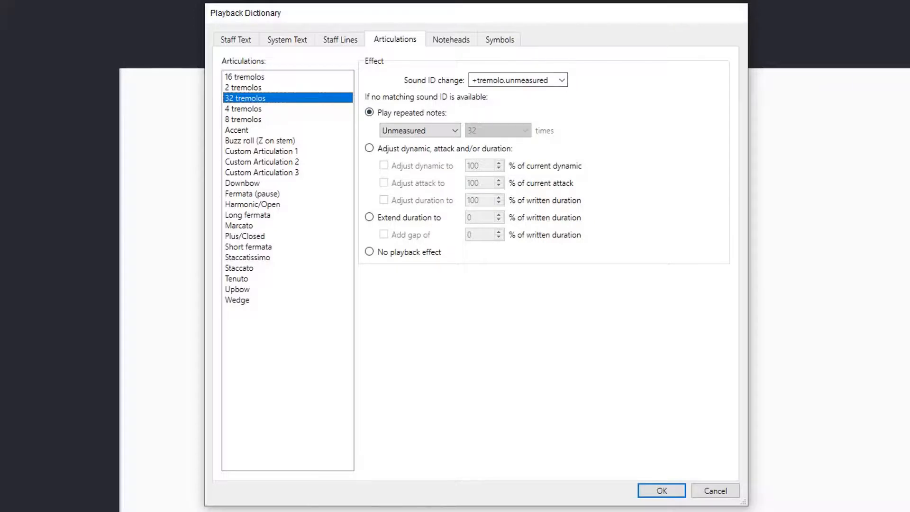
pyautogui.click(243, 119)
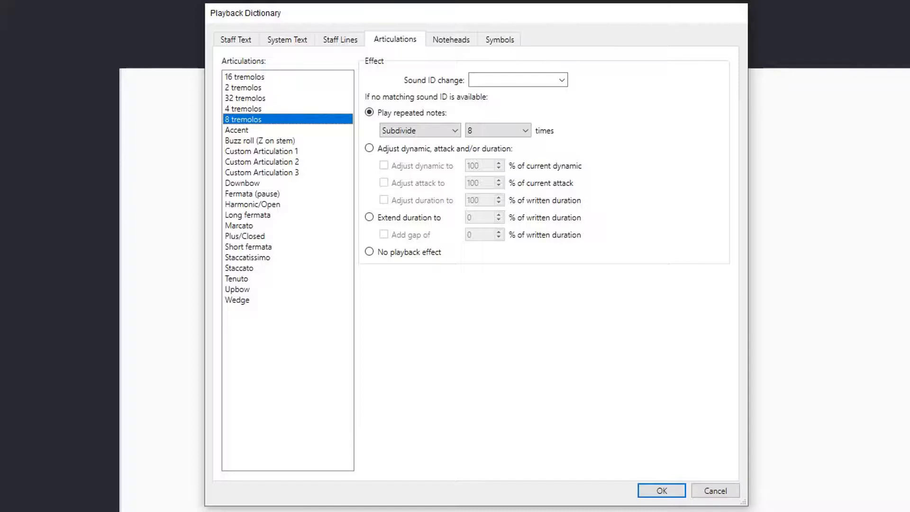
pyautogui.click(240, 226)
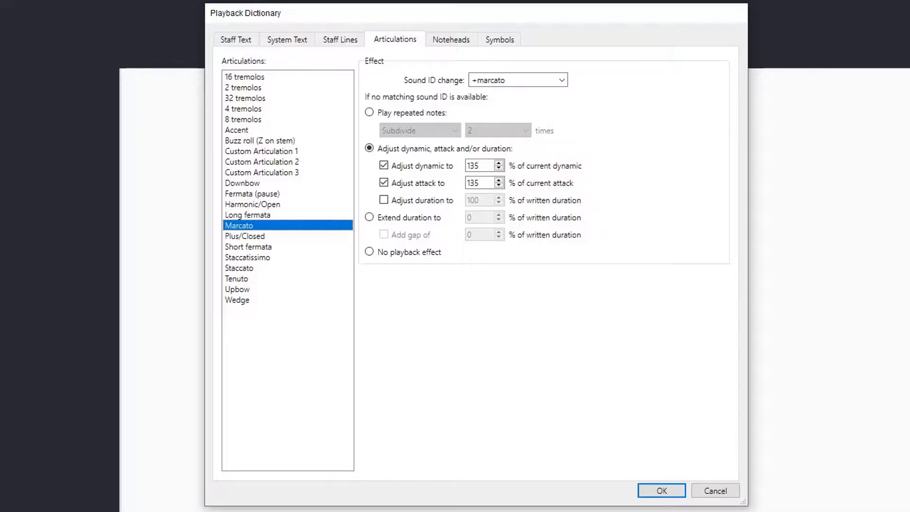
# View the dictionary's notehead and symbol entries, and close the Playback Dictionary without saving.
pyautogui.click(453, 40)
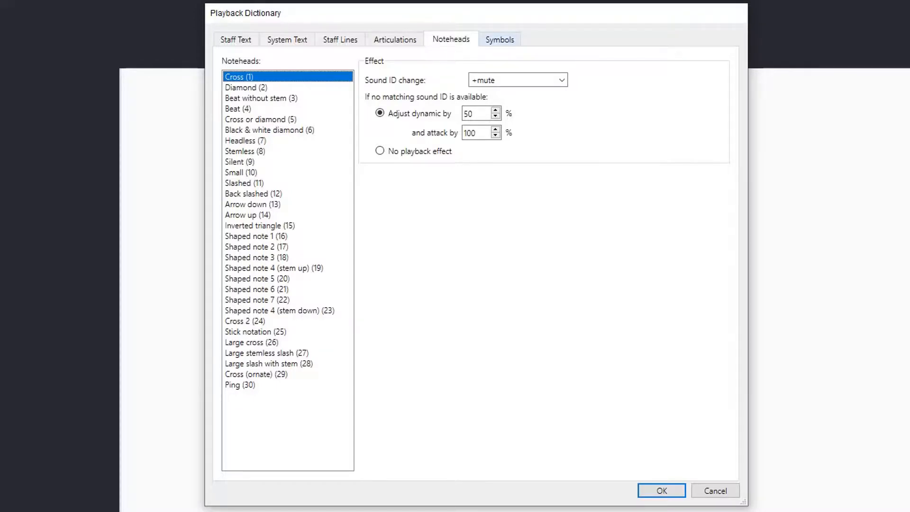
pyautogui.click(499, 40)
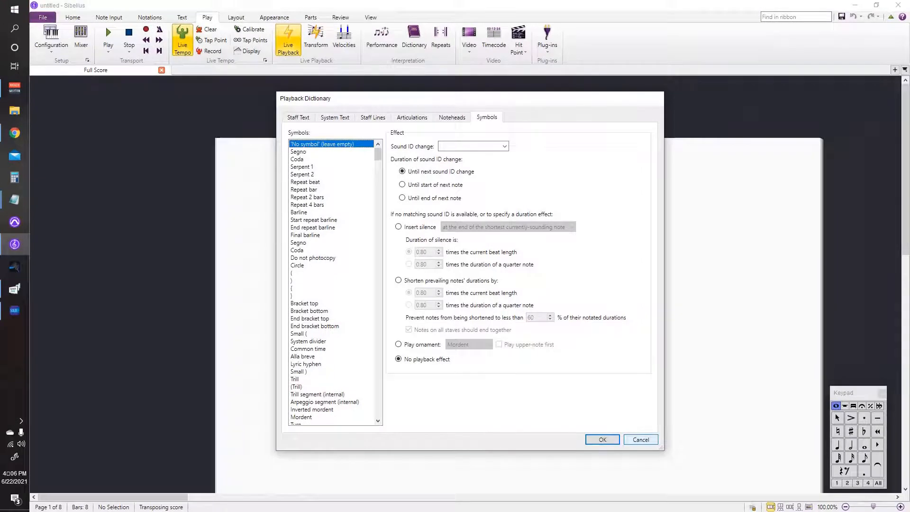
pyautogui.click(641, 439)
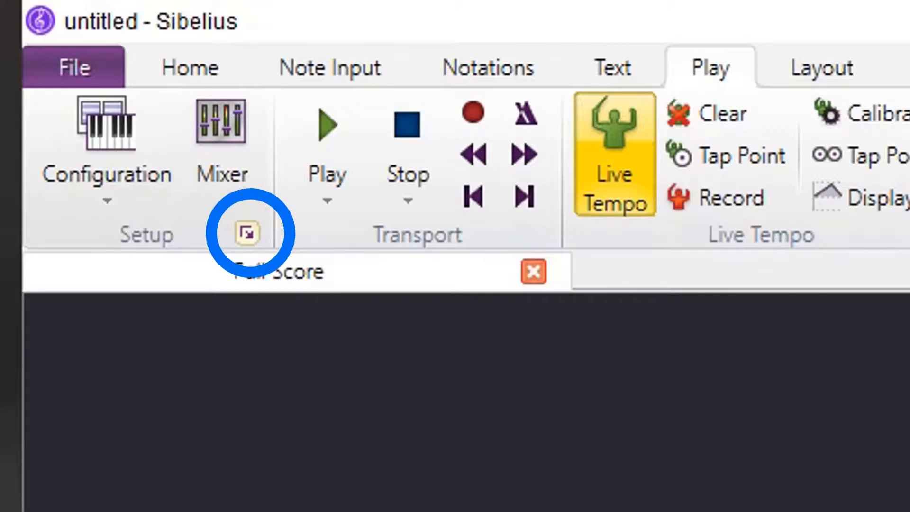
# Open the preferred sounds of the Playback Devices and browse the sound IDs under Wind > Flutes > Flute.
pyautogui.click(247, 232)
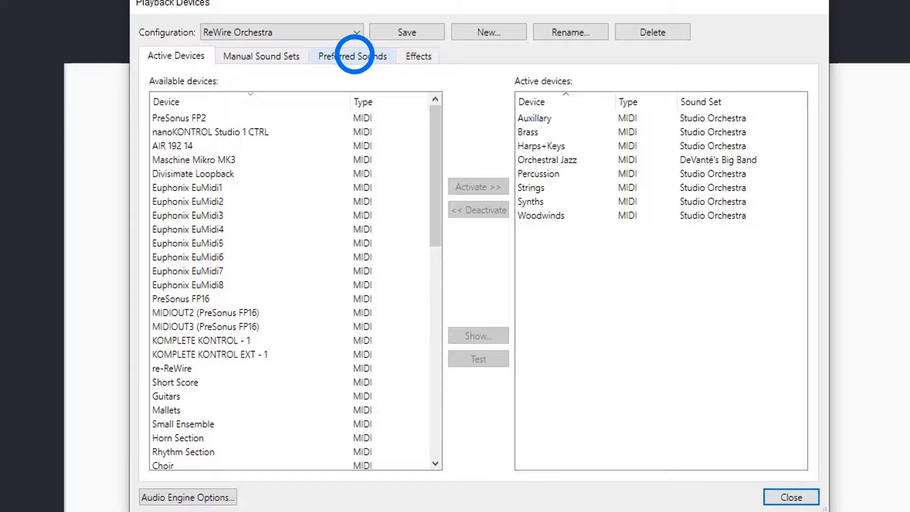
pyautogui.click(354, 55)
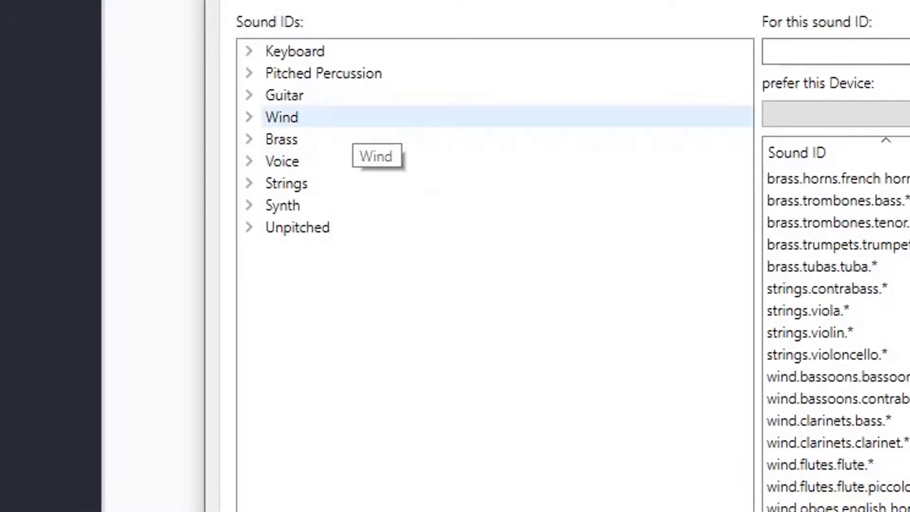
pyautogui.click(249, 117)
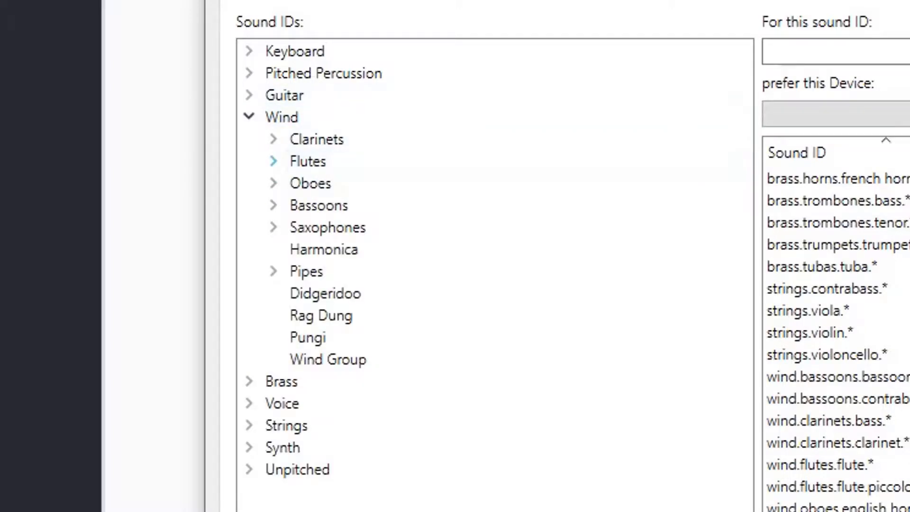
pyautogui.click(273, 161)
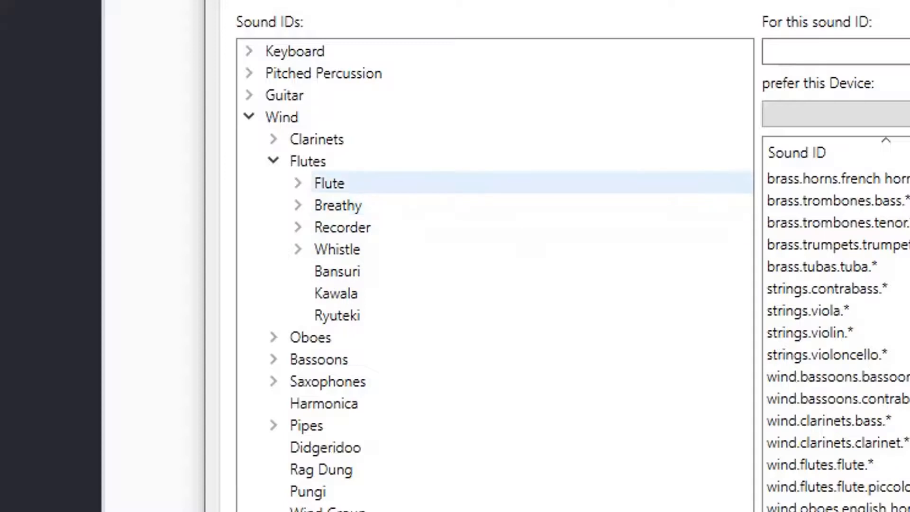
pyautogui.click(298, 183)
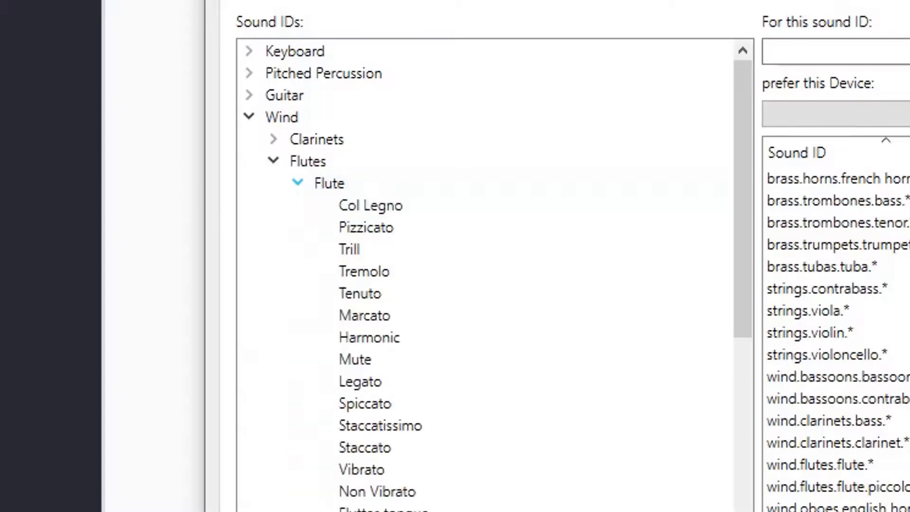
pyautogui.scroll(-4, 426, 182)
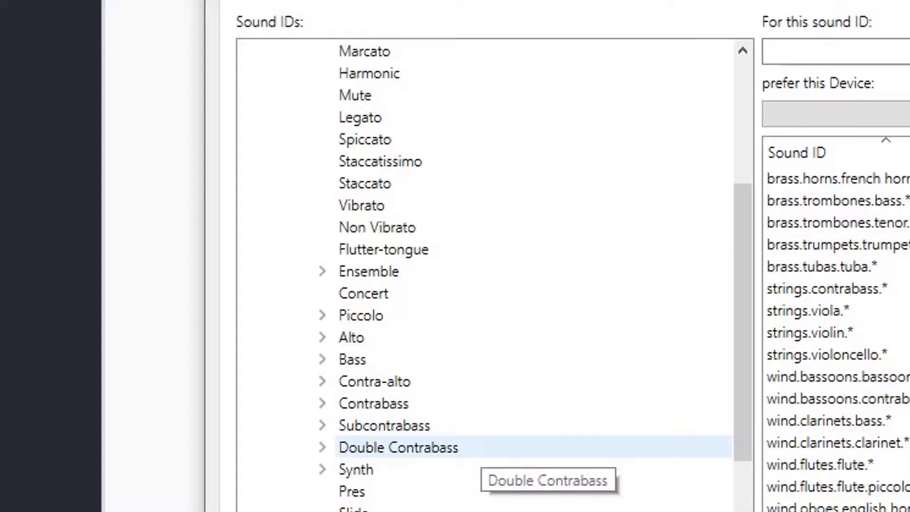
# Look up the full sound IDs of the Double Contrabass flute and the parent Flute entry.
pyautogui.click(481, 447)
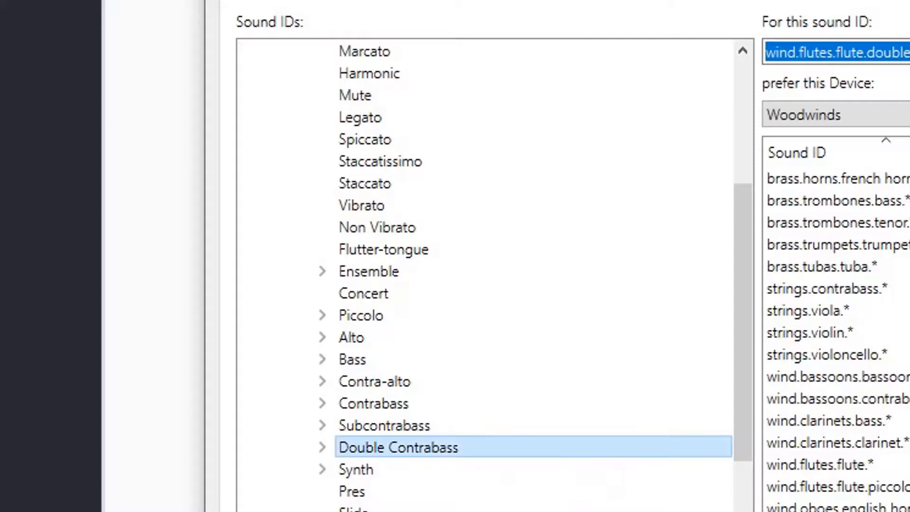
pyautogui.scroll(4, 480, 447)
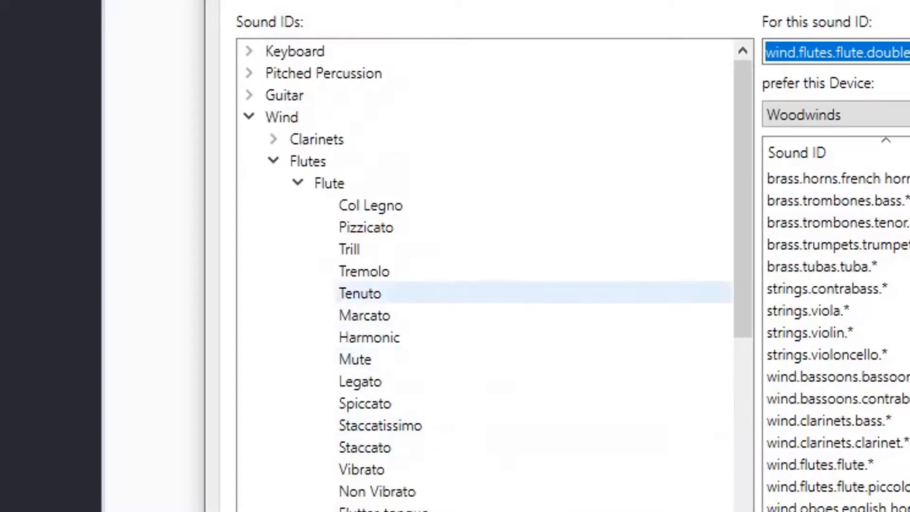
pyautogui.click(521, 183)
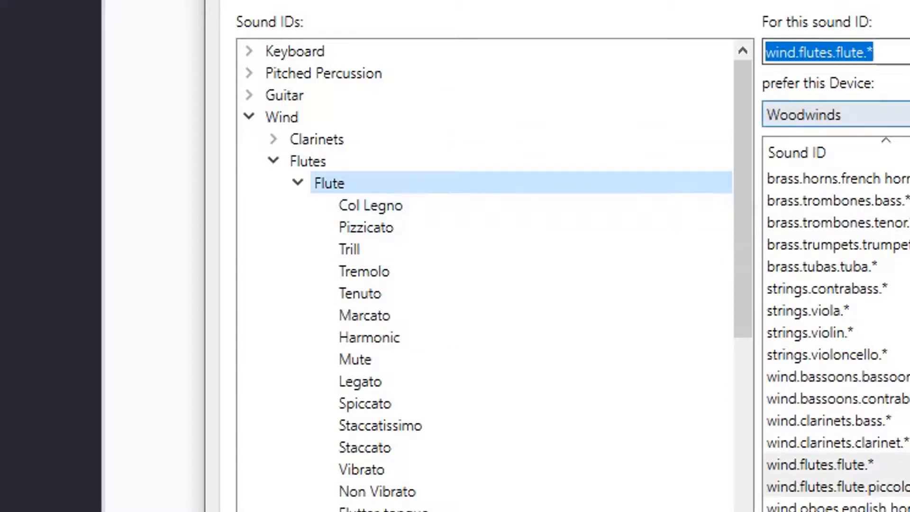
pyautogui.click(880, 52)
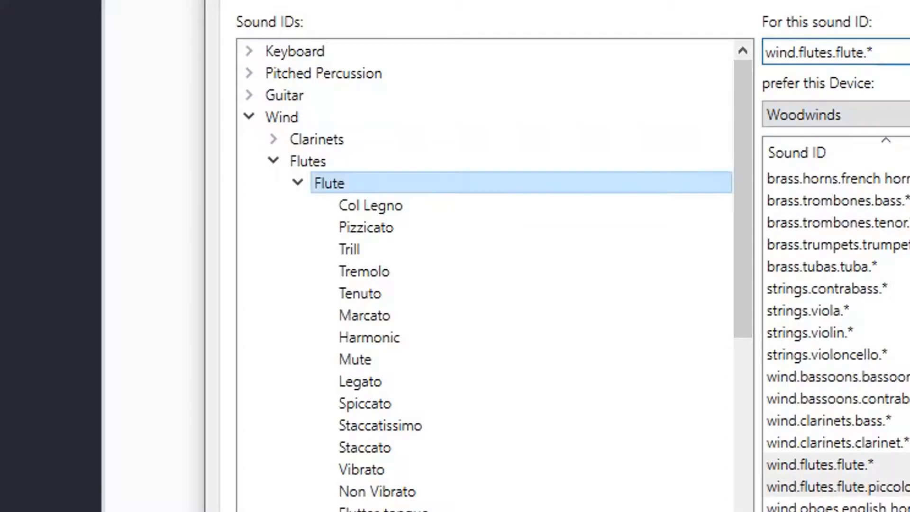
# Collapse the Wind branch and look up the sound ID of Hurdy Gurdy under Strings.
pyautogui.click(298, 183)
pyautogui.click(273, 160)
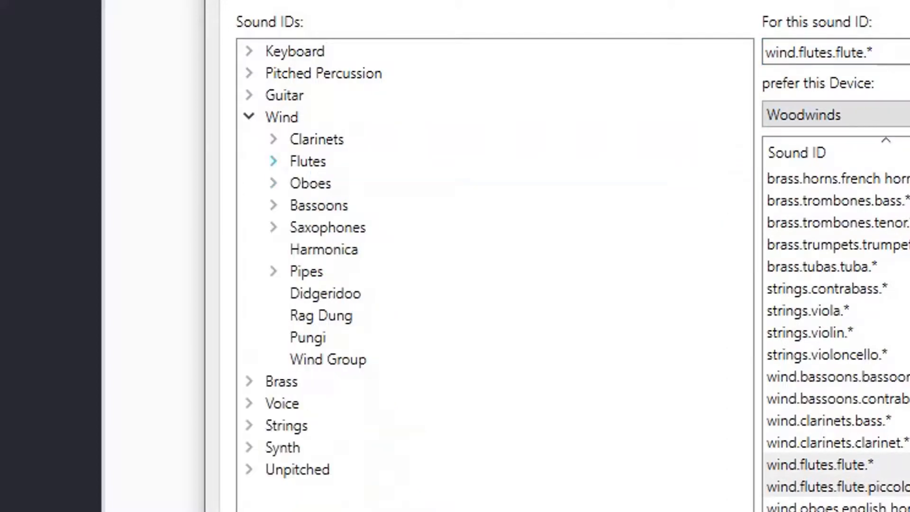
pyautogui.click(249, 117)
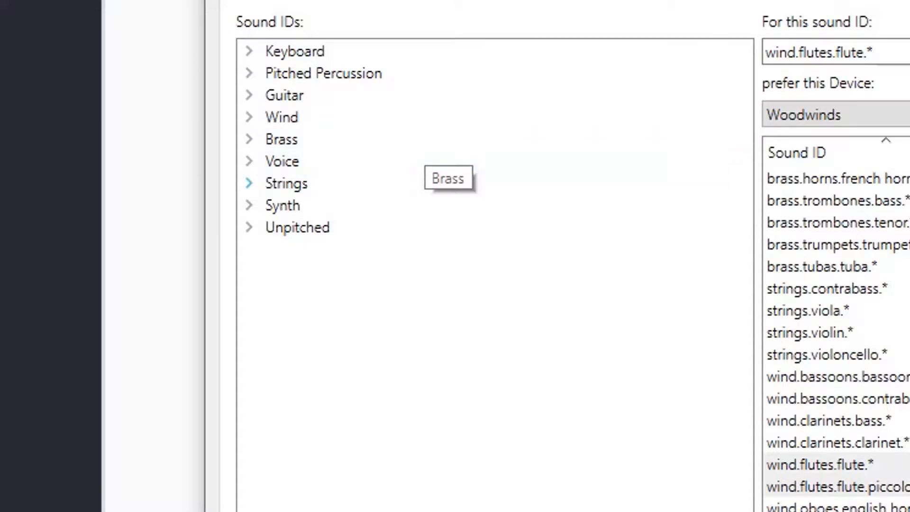
pyautogui.click(249, 183)
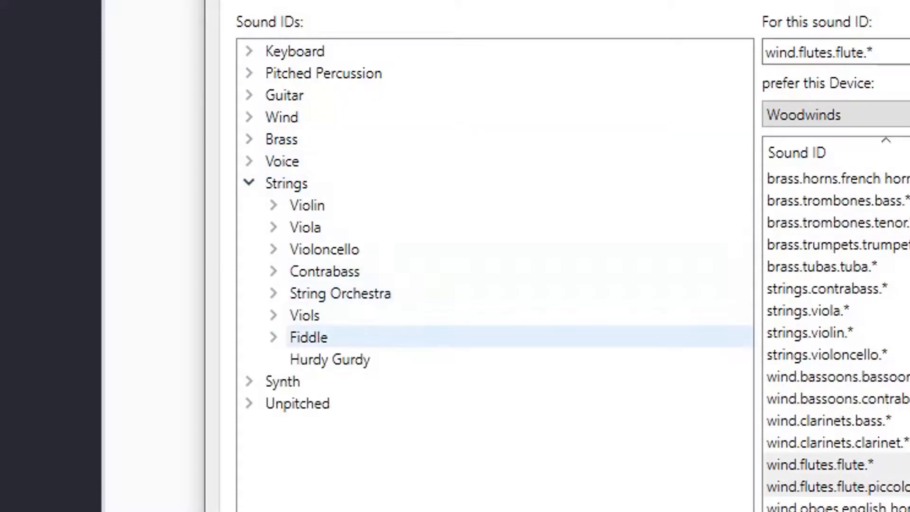
pyautogui.click(329, 360)
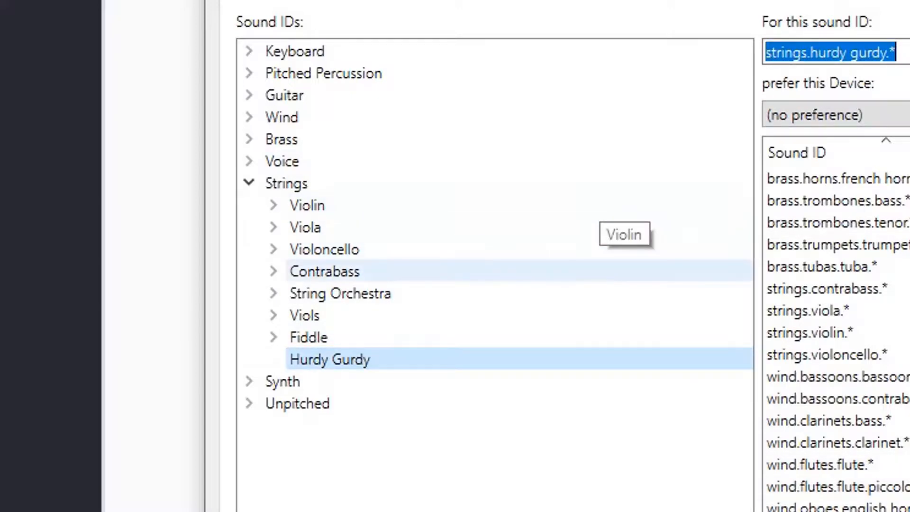
pyautogui.click(249, 183)
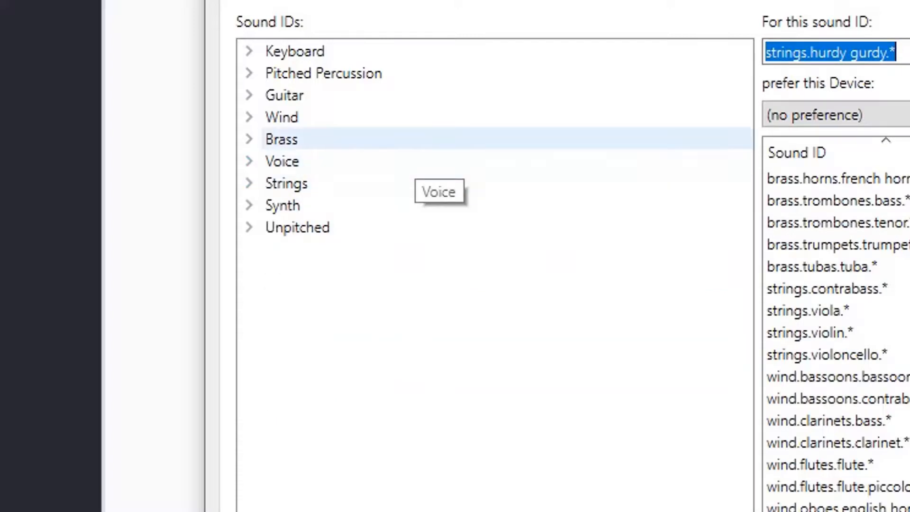
# Look up the sound ID of Sousaphone under Brass > Tubas.
pyautogui.click(249, 139)
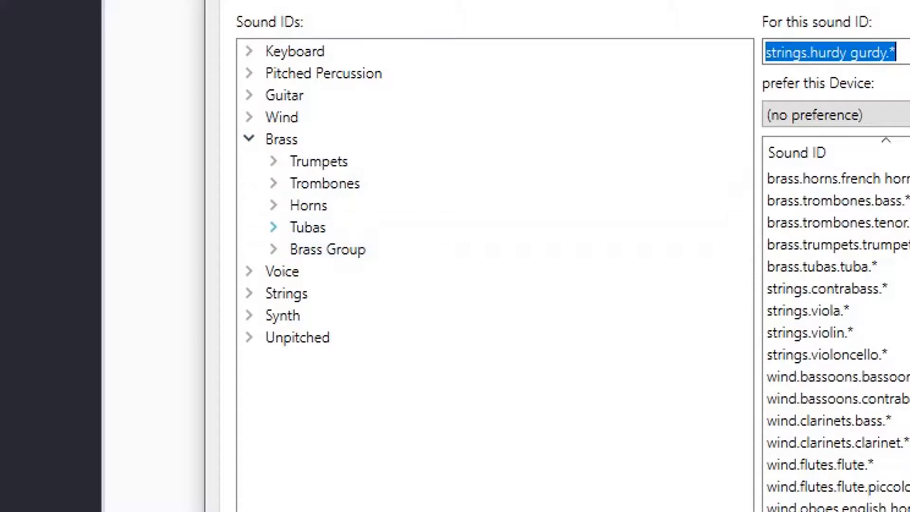
pyautogui.click(274, 227)
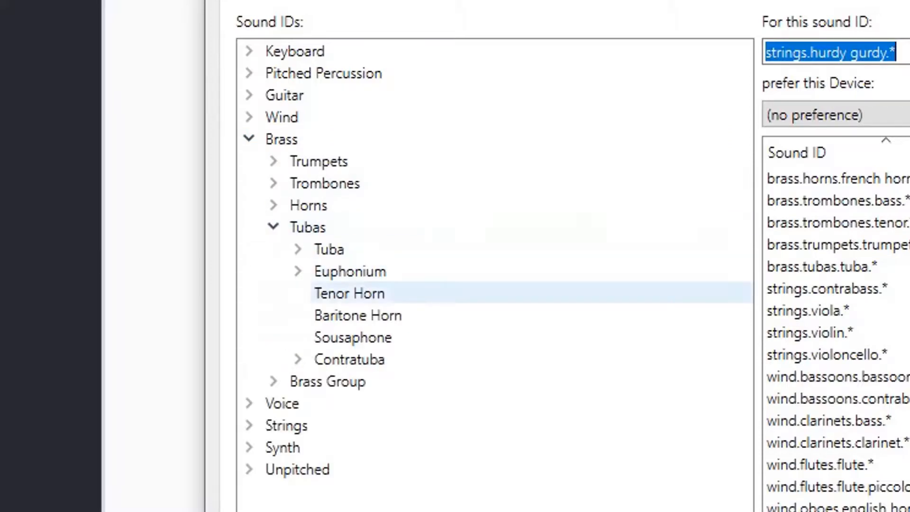
pyautogui.click(353, 337)
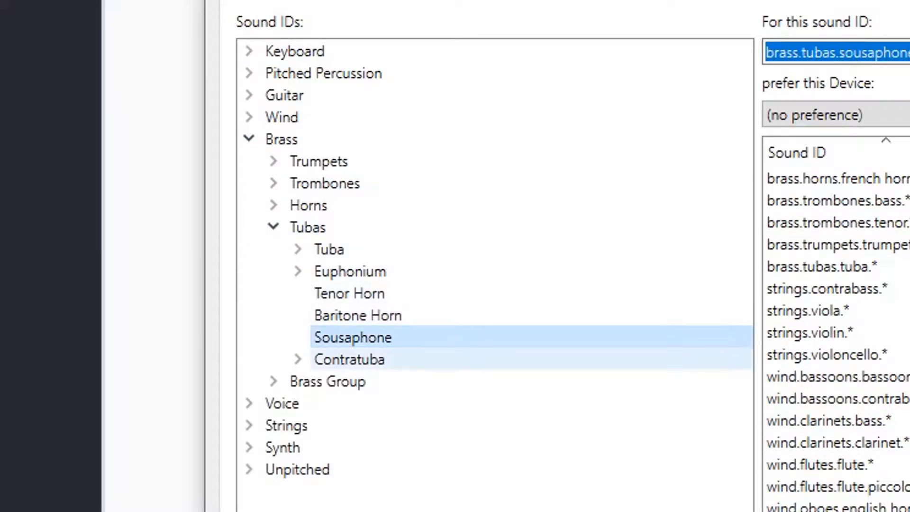
# Browse the Tuba entry's playing techniques and collapse the Tubas branch.
pyautogui.click(298, 249)
pyautogui.scroll(-4, 427, 323)
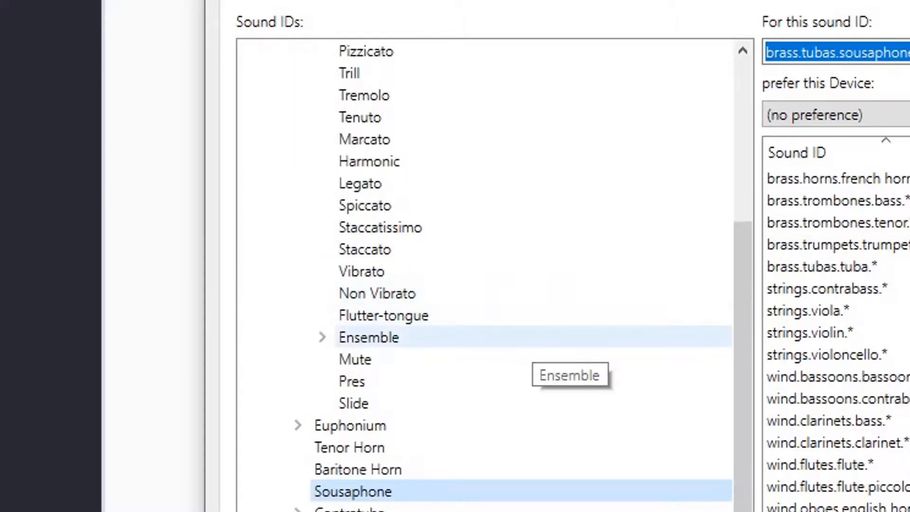
pyautogui.scroll(3, 521, 342)
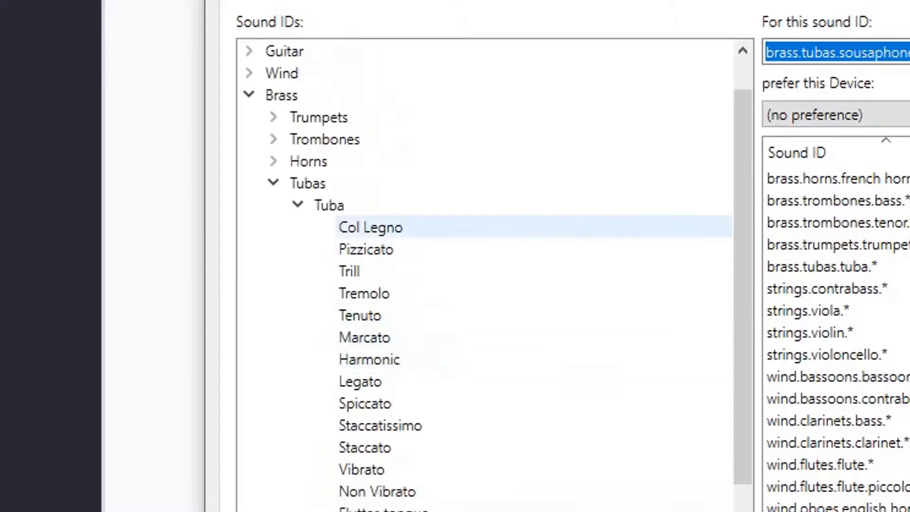
pyautogui.click(298, 205)
pyautogui.click(273, 227)
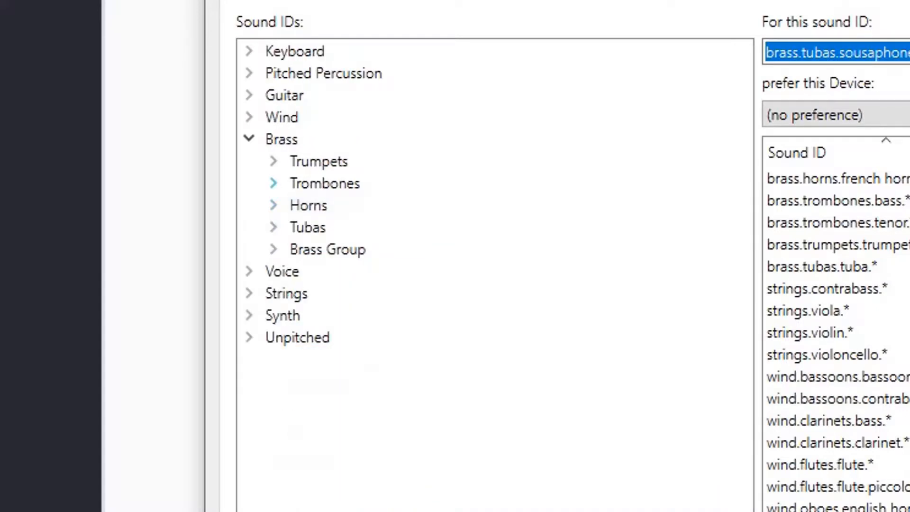
# Look up the sound IDs of Cimbasso, Serpent and Ophicleide under Brass > Trombones, and collapse the Brass branch.
pyautogui.click(273, 183)
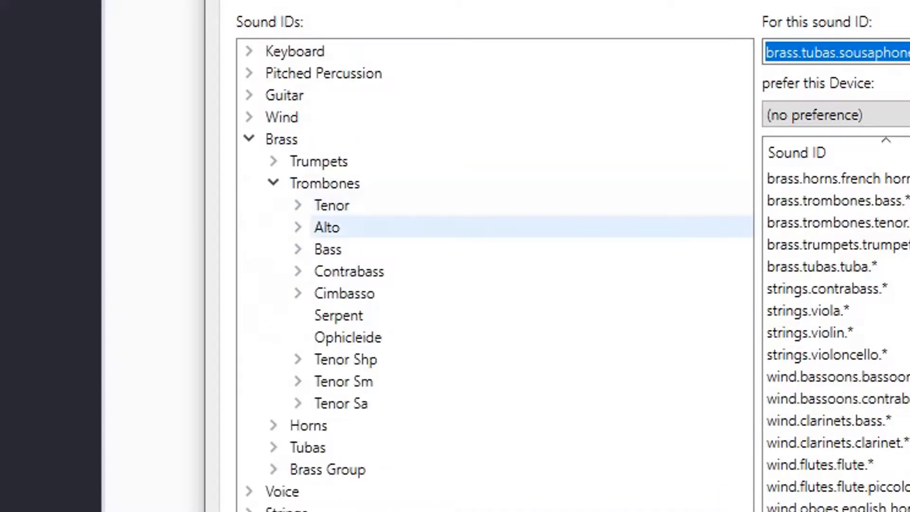
pyautogui.click(345, 294)
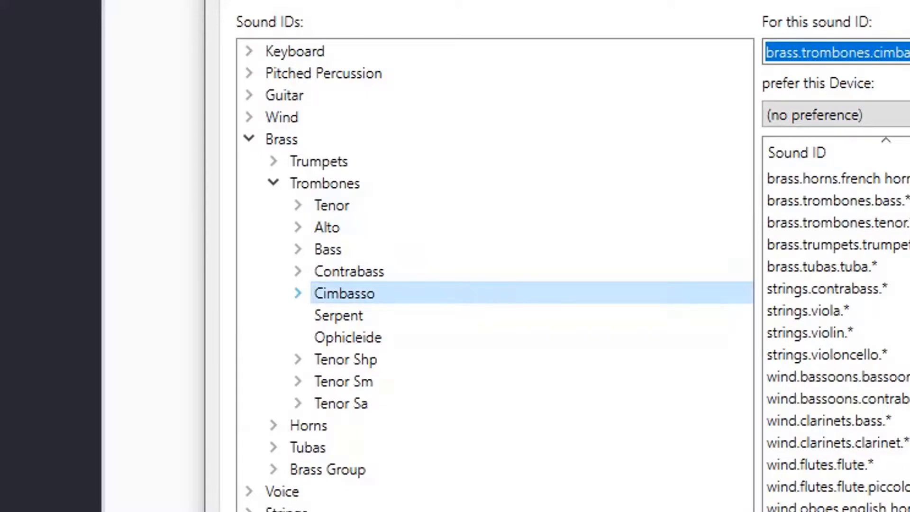
pyautogui.click(338, 316)
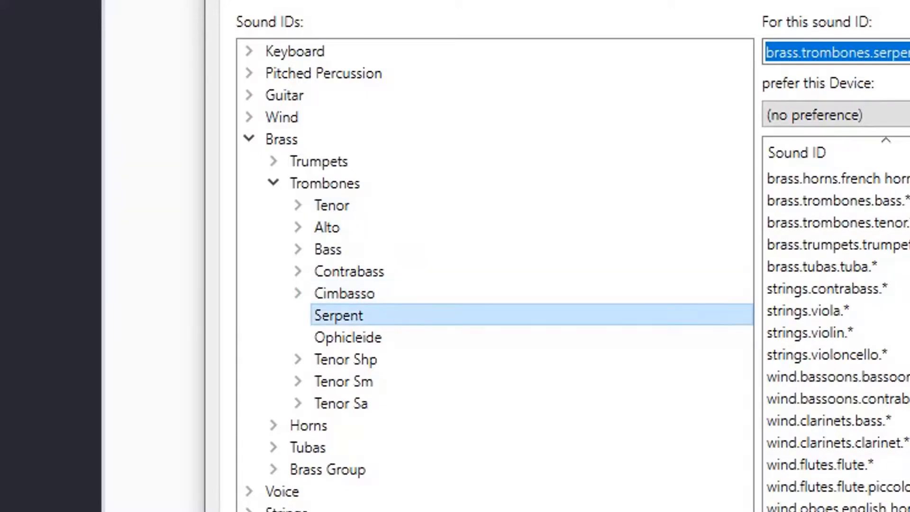
pyautogui.click(339, 338)
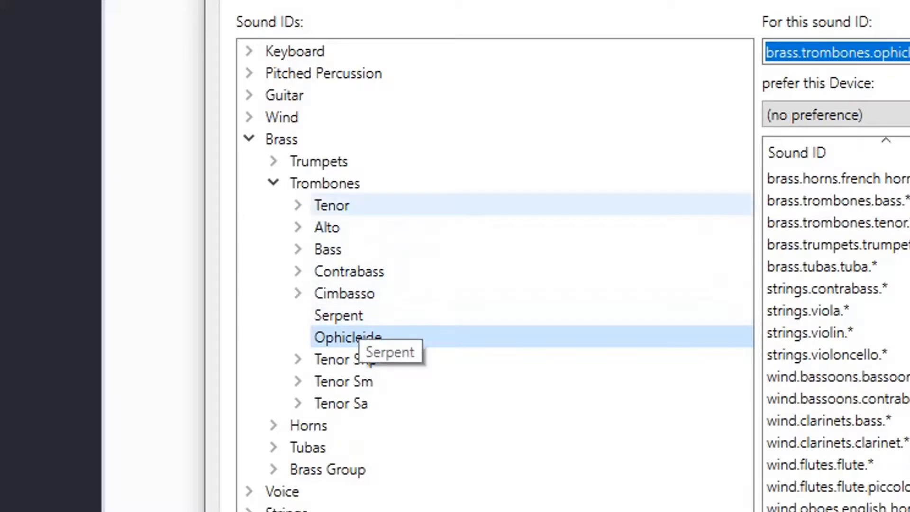
pyautogui.click(273, 182)
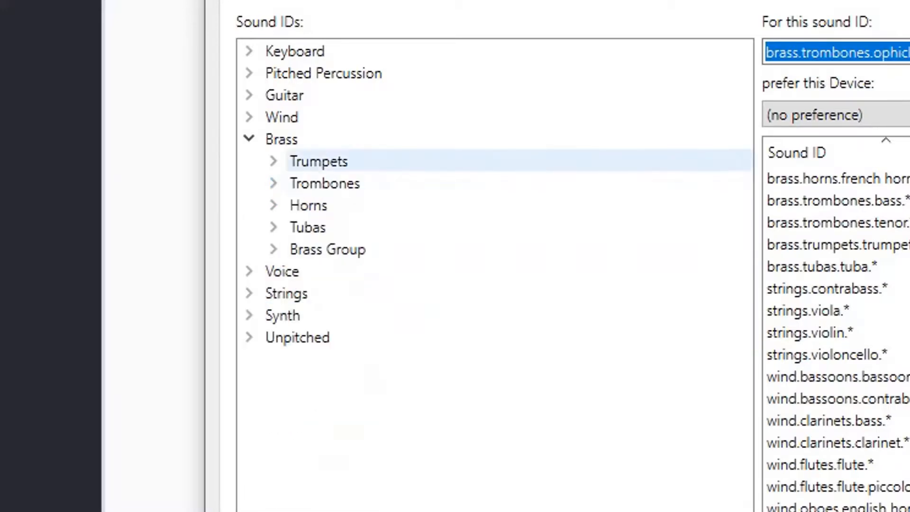
pyautogui.click(249, 139)
# Expand Strings > Violin in the sound ID tree and browse the violin's playing techniques.
pyautogui.click(248, 183)
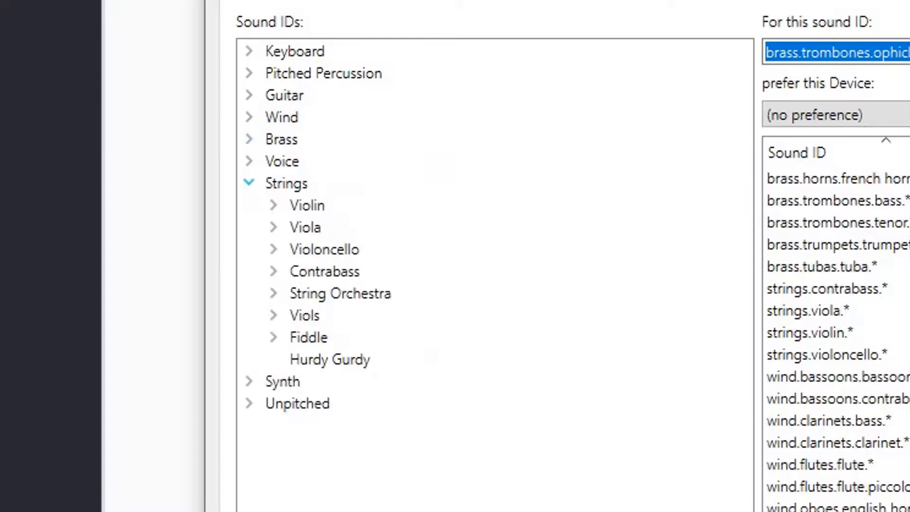
pyautogui.click(273, 205)
pyautogui.scroll(-10, 360, 205)
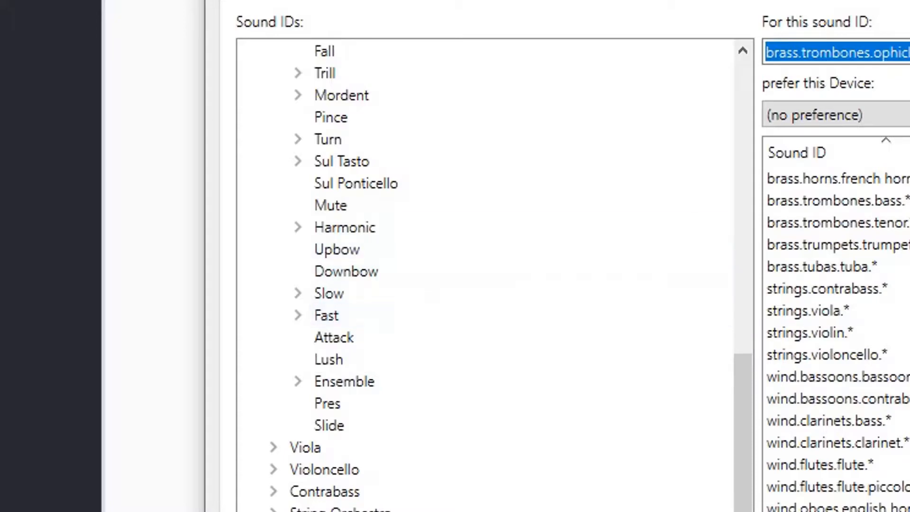
# Switch the playback configuration to ReWire Symphony.
pyautogui.click(417, 1)
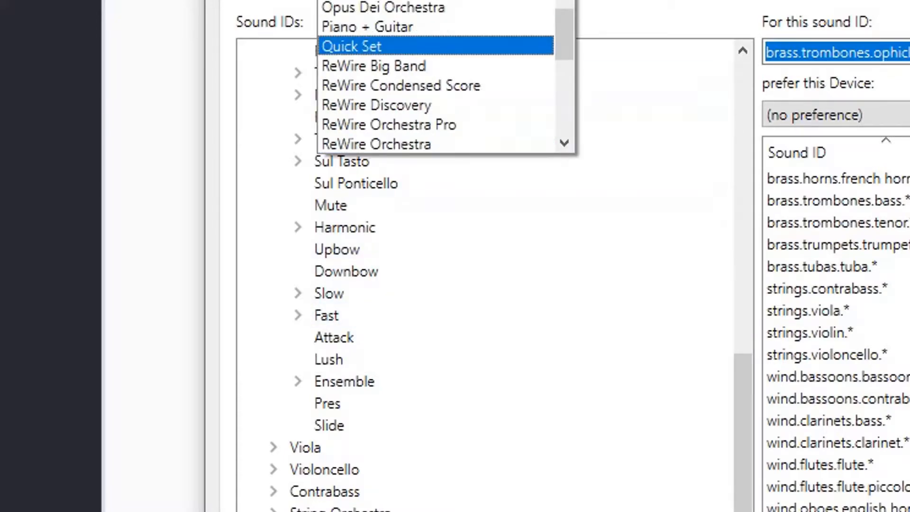
pyautogui.scroll(-1, 408, 45)
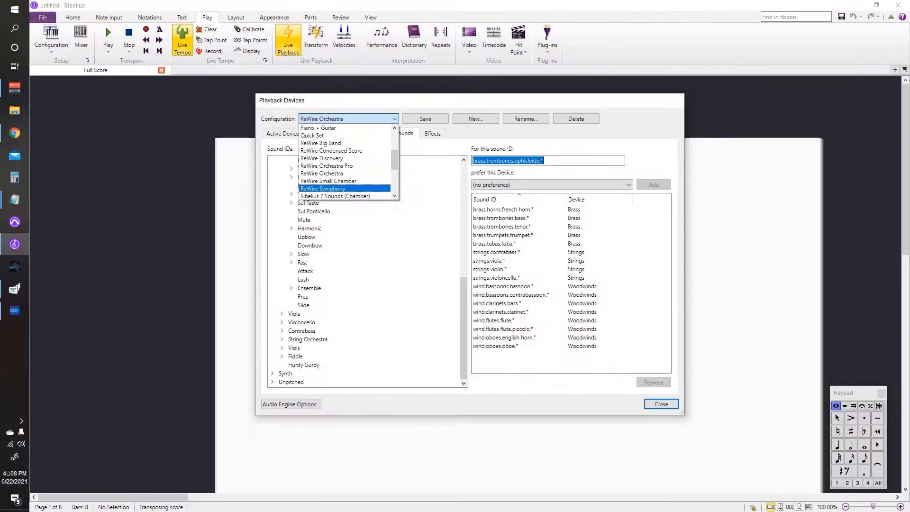
pyautogui.click(365, 140)
# Check the Violin I and Violin II device preferences and look up the parent Violin entry's sound ID.
pyautogui.scroll(10, 360, 256)
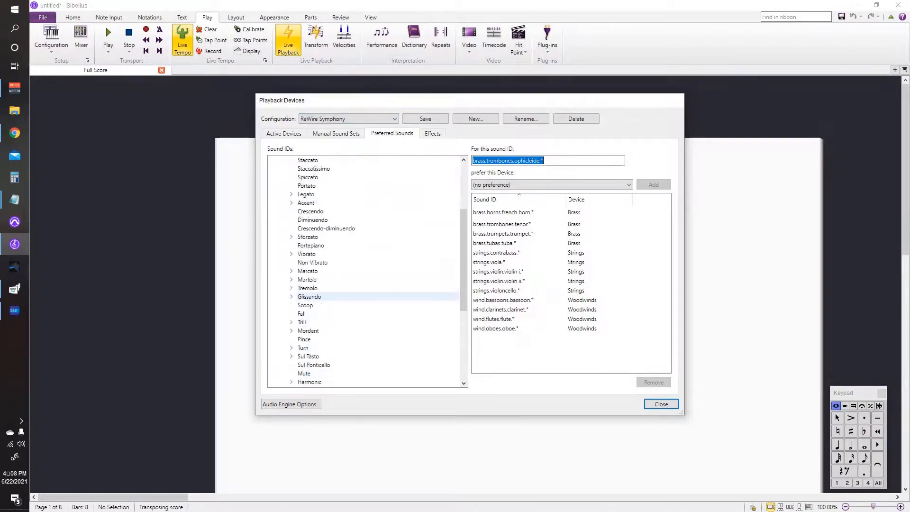
pyautogui.scroll(-10, 360, 237)
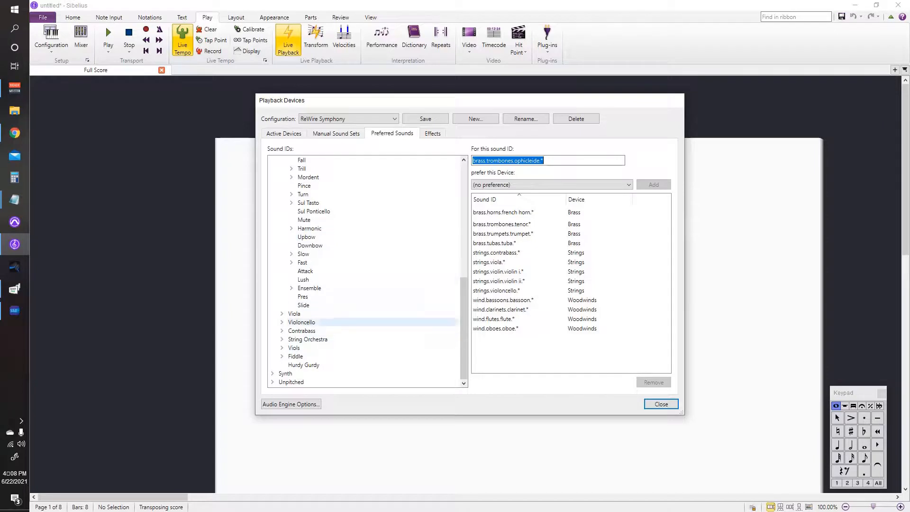
pyautogui.click(499, 272)
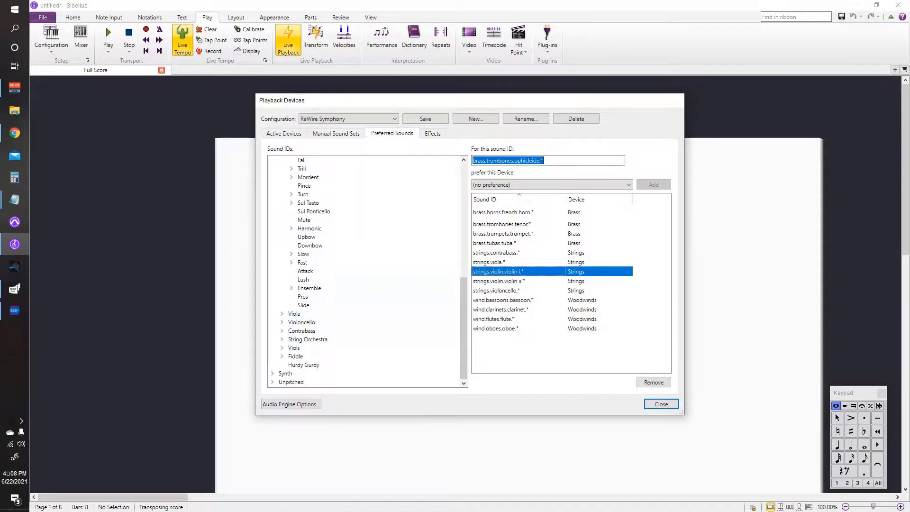
pyautogui.click(499, 281)
pyautogui.scroll(2, 365, 322)
pyautogui.scroll(8, 365, 322)
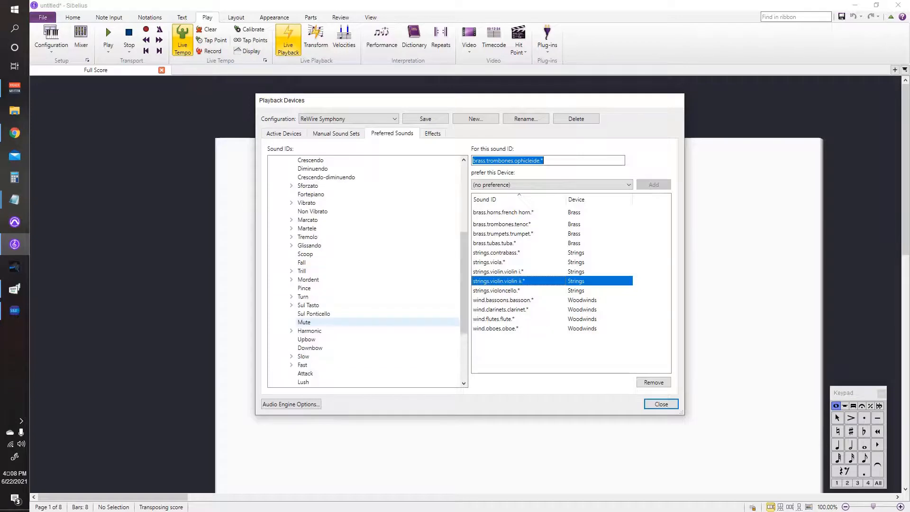
pyautogui.click(295, 219)
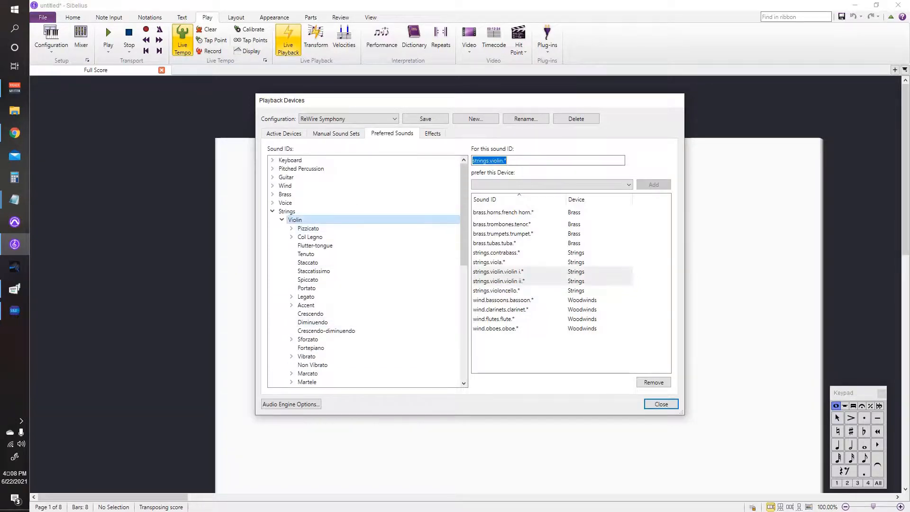
# Close the Playback Devices dialog and reopen it at the Preferred Sounds settings.
pyautogui.click(344, 133)
pyautogui.click(390, 133)
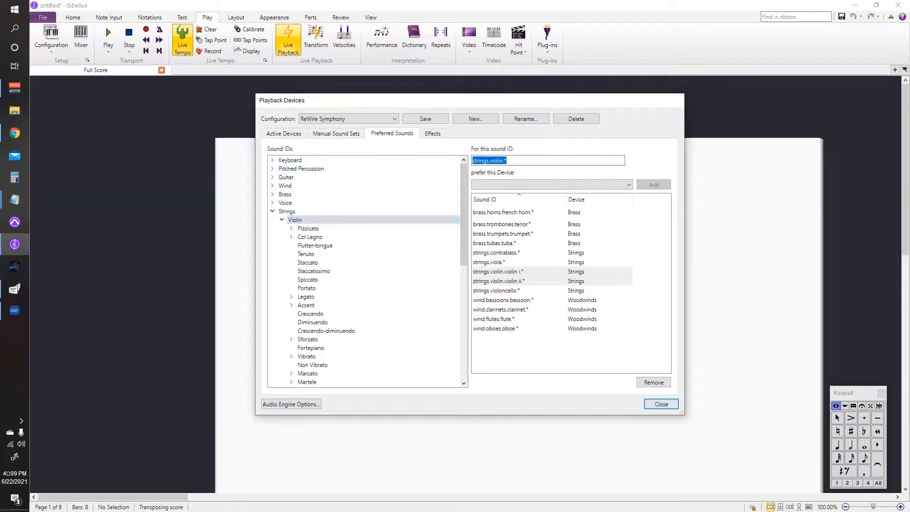
pyautogui.click(661, 404)
pyautogui.click(87, 60)
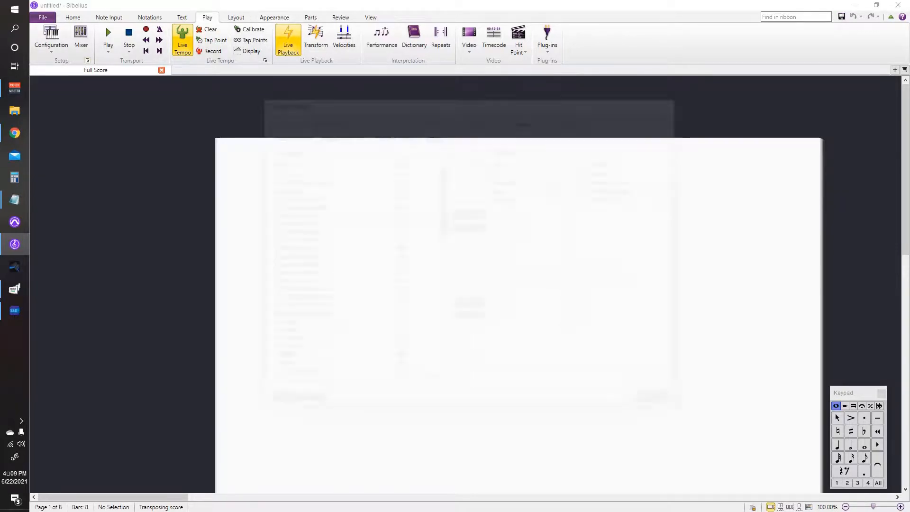
pyautogui.click(392, 133)
# Look up the parent Strings sound ID and inspect the Violin branch down to its Ensemble entry.
pyautogui.click(272, 211)
pyautogui.click(285, 211)
pyautogui.click(281, 219)
pyautogui.scroll(-7, 294, 220)
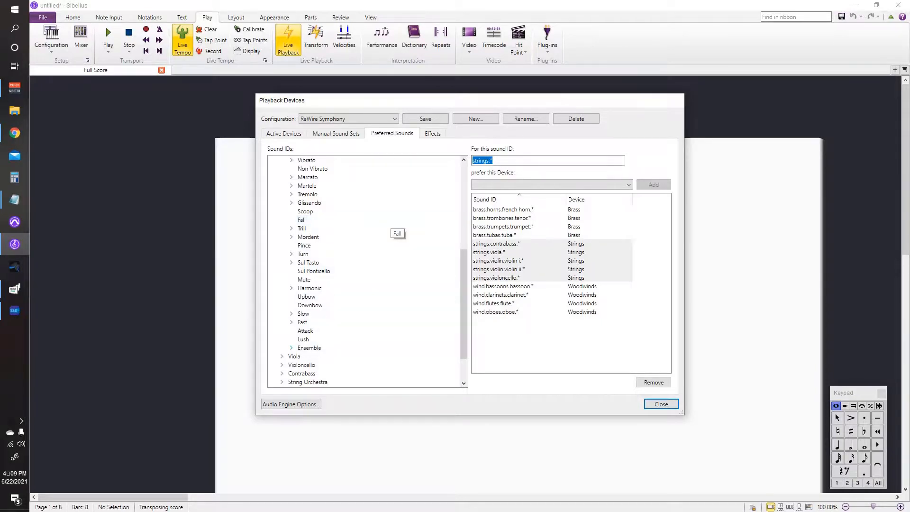
pyautogui.click(291, 348)
pyautogui.scroll(6, 365, 331)
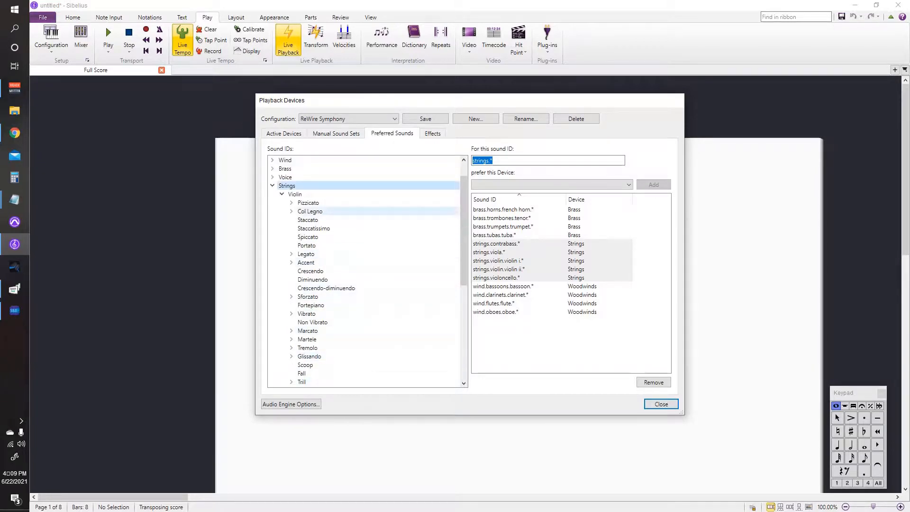
# Select the Violin entry and search its full list of playing techniques for separate Violin I and Violin II entries.
pyautogui.click(295, 194)
pyautogui.scroll(-8, 331, 219)
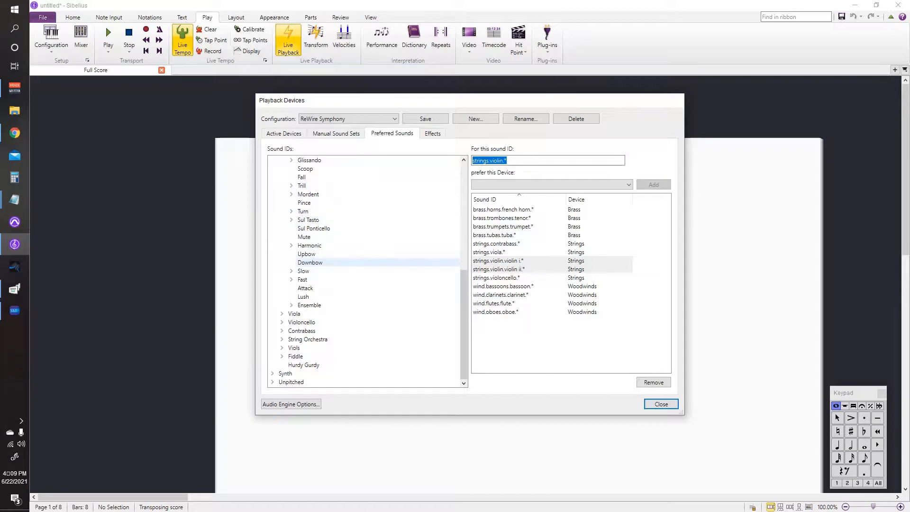
pyautogui.scroll(9, 331, 262)
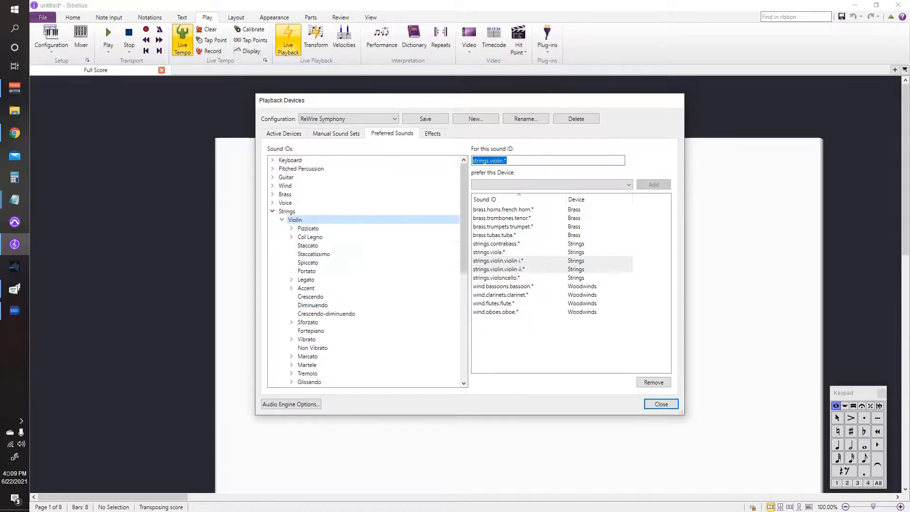
pyautogui.scroll(-6, 331, 237)
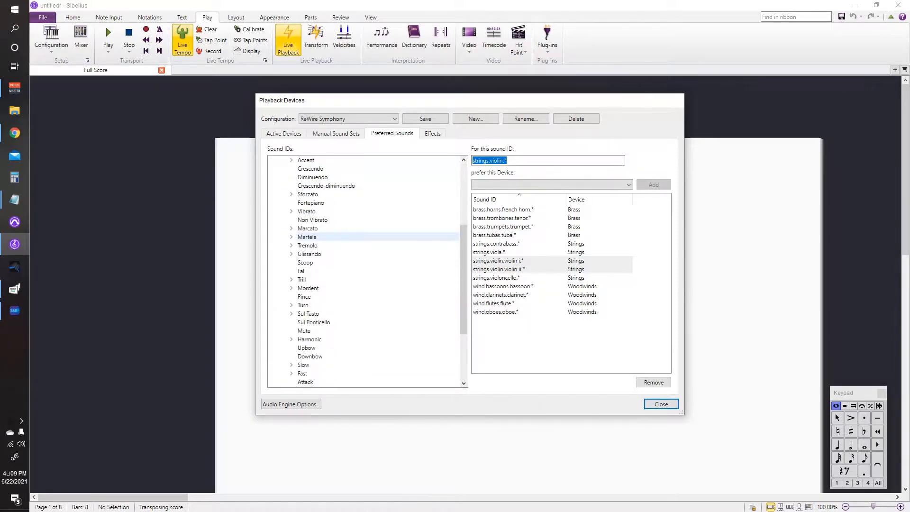
pyautogui.scroll(-2, 332, 236)
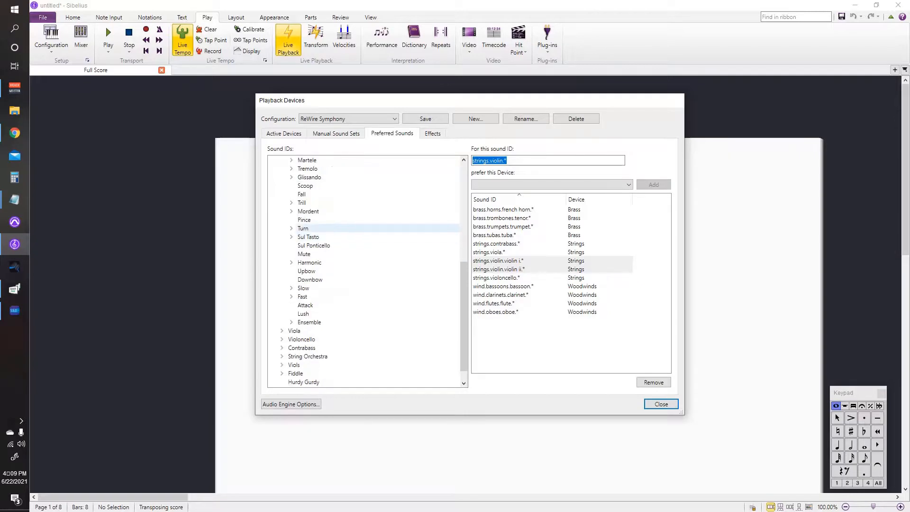
pyautogui.scroll(5, 368, 270)
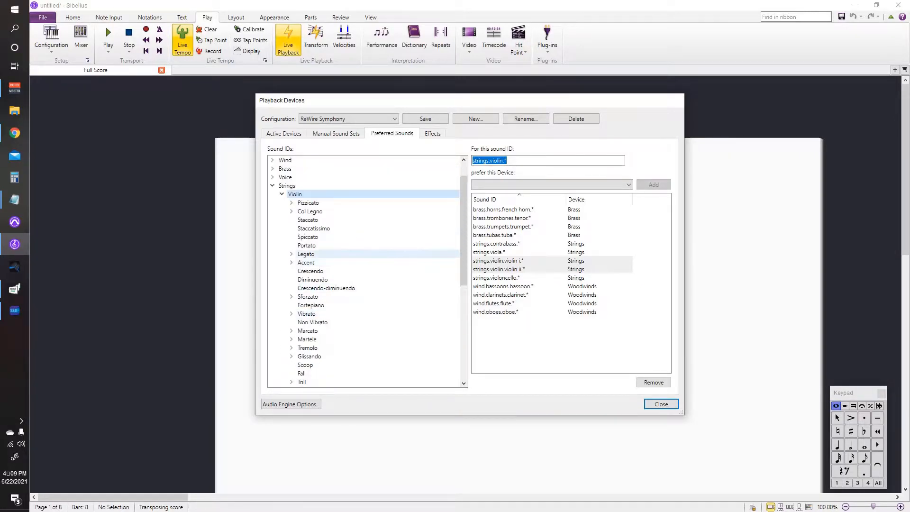
pyautogui.scroll(-1, 323, 254)
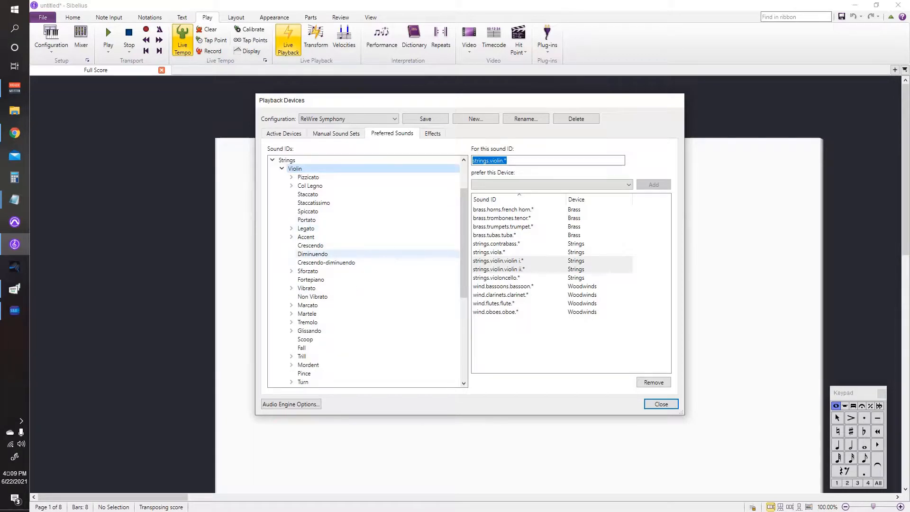
pyautogui.scroll(-6, 312, 254)
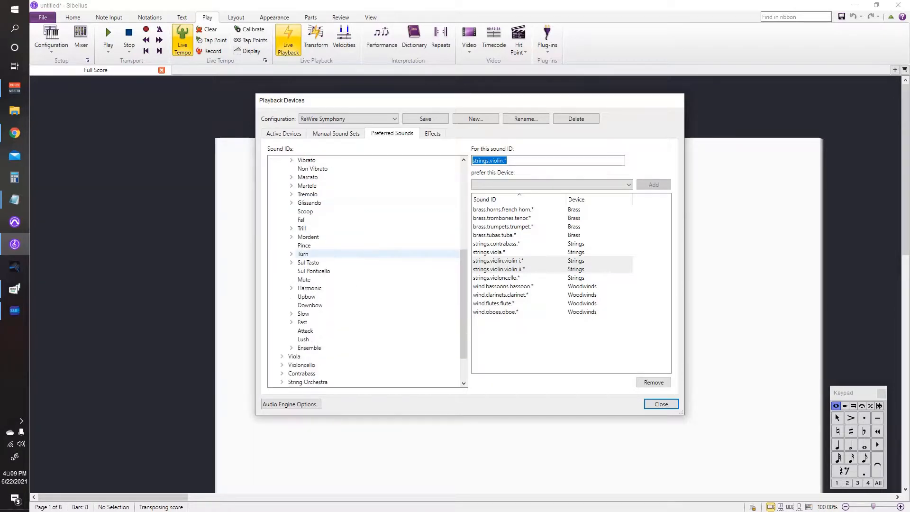
pyautogui.scroll(7, 313, 254)
# Collapse the Violin and Strings branches and close the Playback Devices dialog.
pyautogui.click(282, 219)
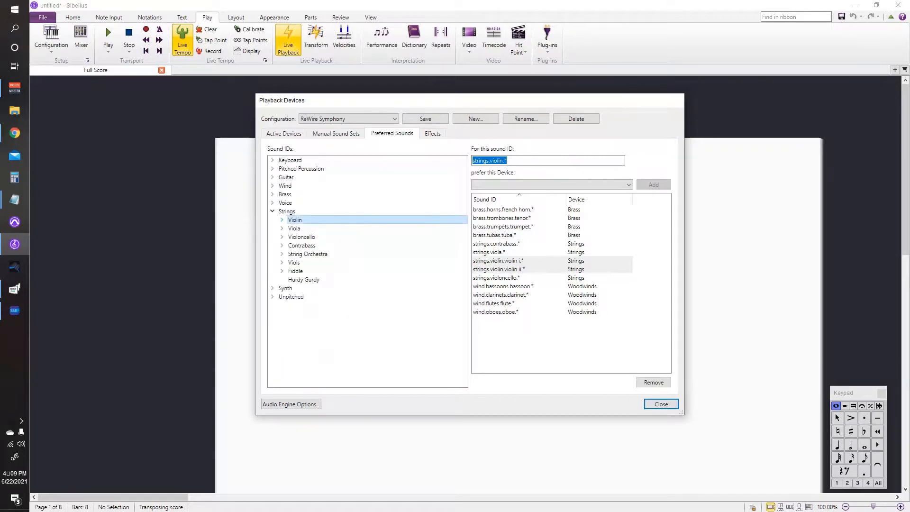
pyautogui.click(272, 212)
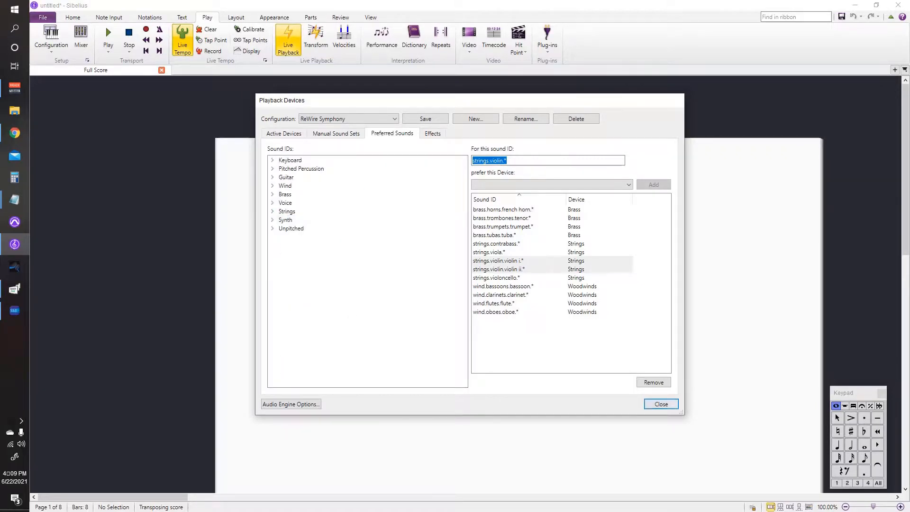
pyautogui.click(662, 404)
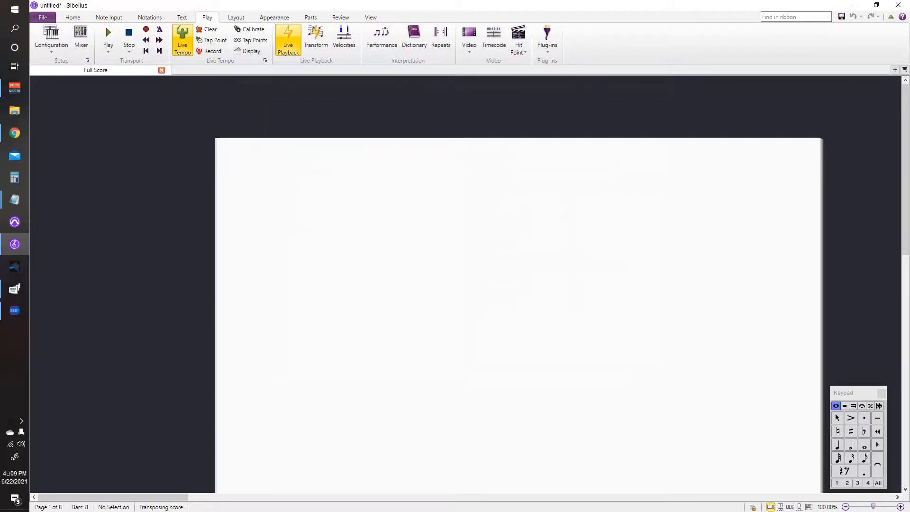
# Open and dismiss the playback Dictionary, and reopen Playback Devices at the Preferred Sounds settings.
pyautogui.click(413, 36)
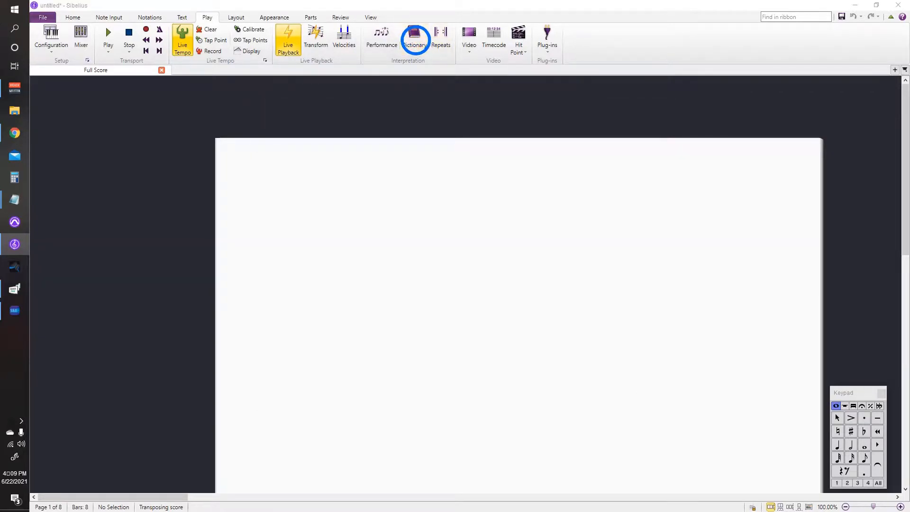
pyautogui.click(641, 439)
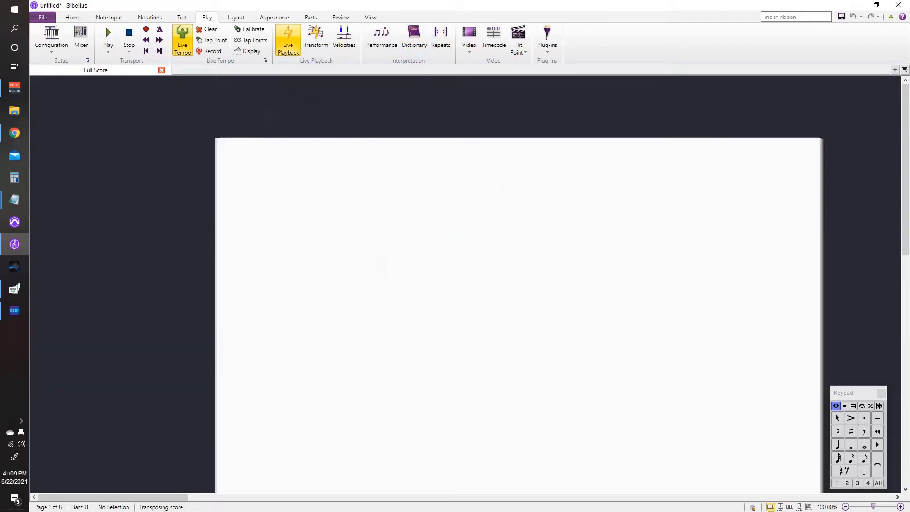
pyautogui.click(87, 60)
pyautogui.click(393, 134)
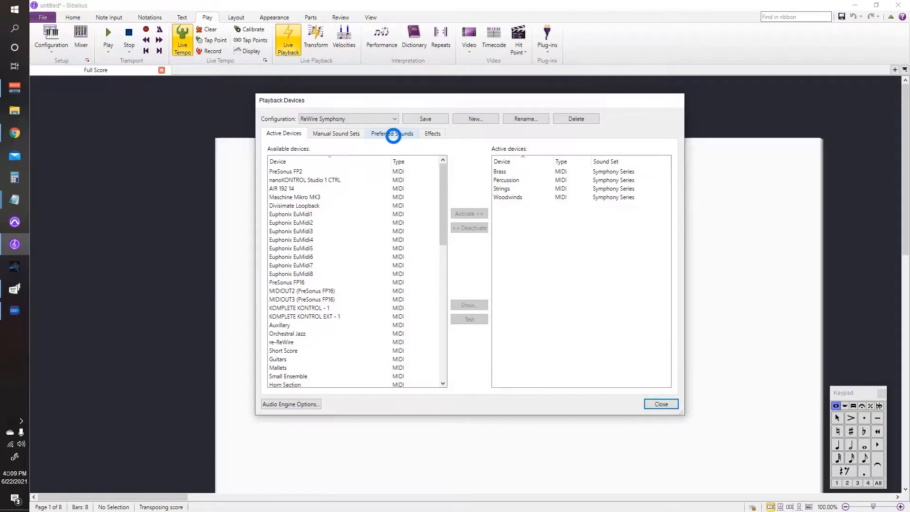